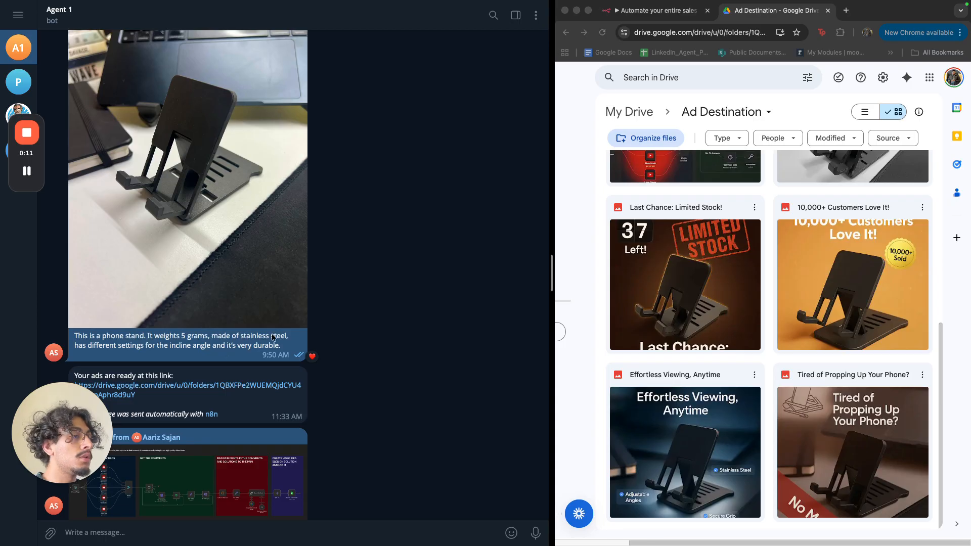
Open the shared ads folder and preview 'The Secret to a Tidy Desk' and 'Effortless Viewing, Anytime' ads.
{"action": "scroll", "coordinate": [603, 310], "scroll_direction": "up", "scroll_amount": 4}
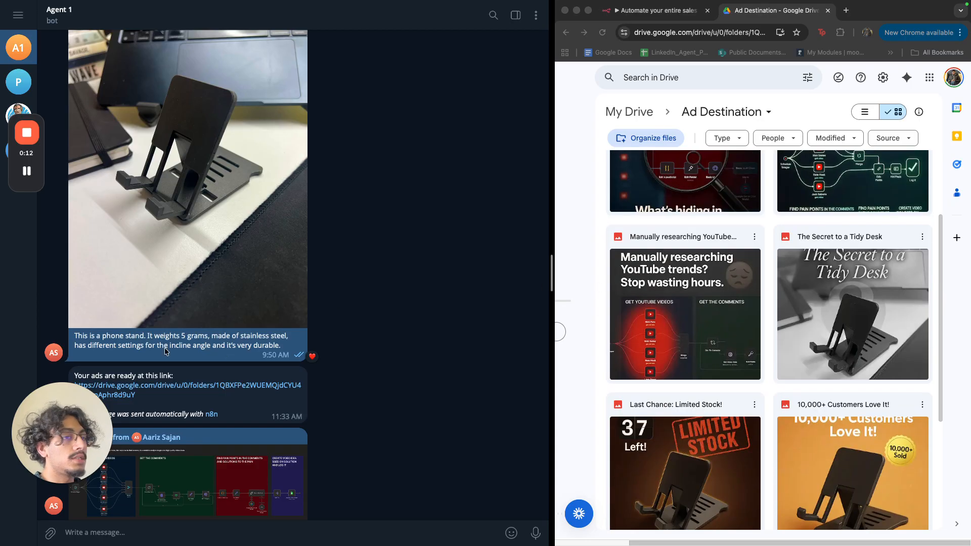
{"action": "left_click", "coordinate": [167, 394]}
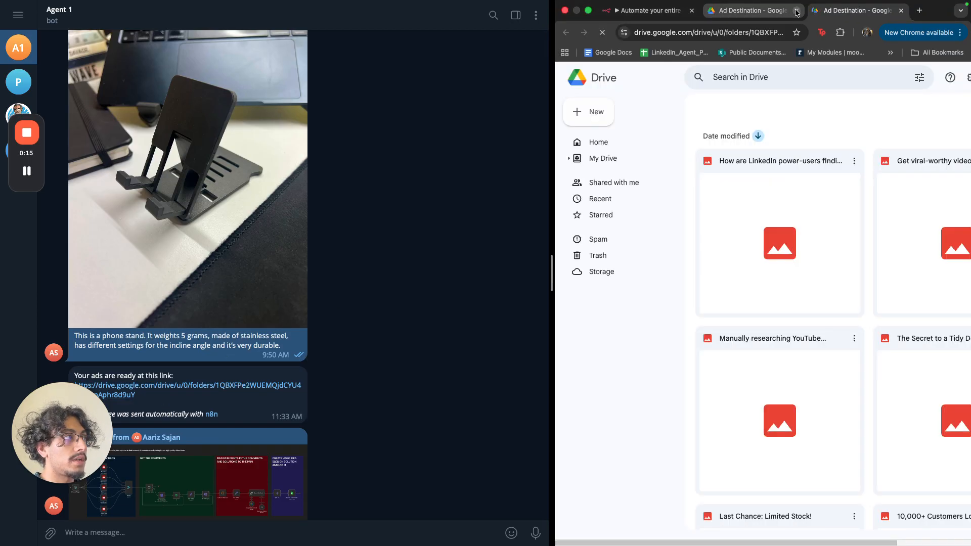
{"action": "left_click", "coordinate": [796, 11]}
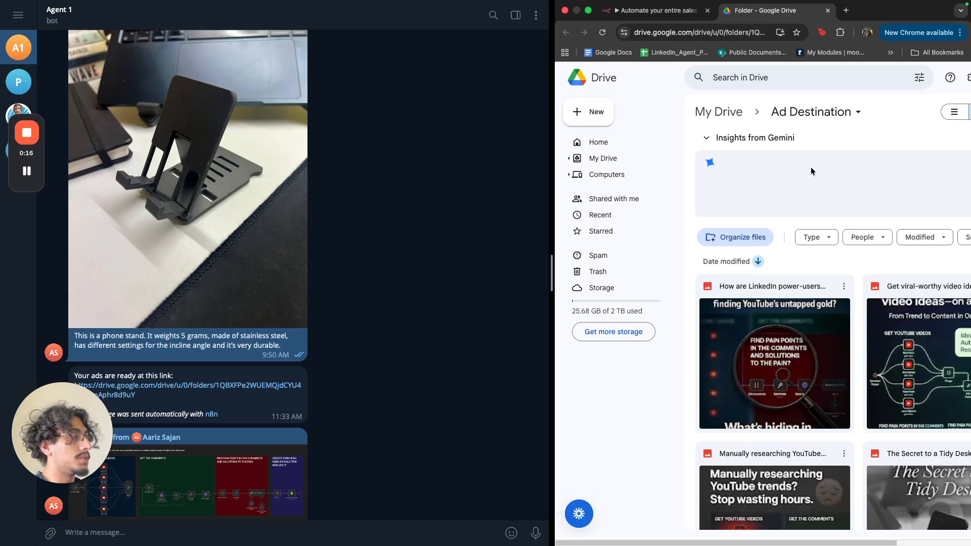
{"action": "scroll", "coordinate": [849, 376], "scroll_direction": "down", "scroll_amount": 4}
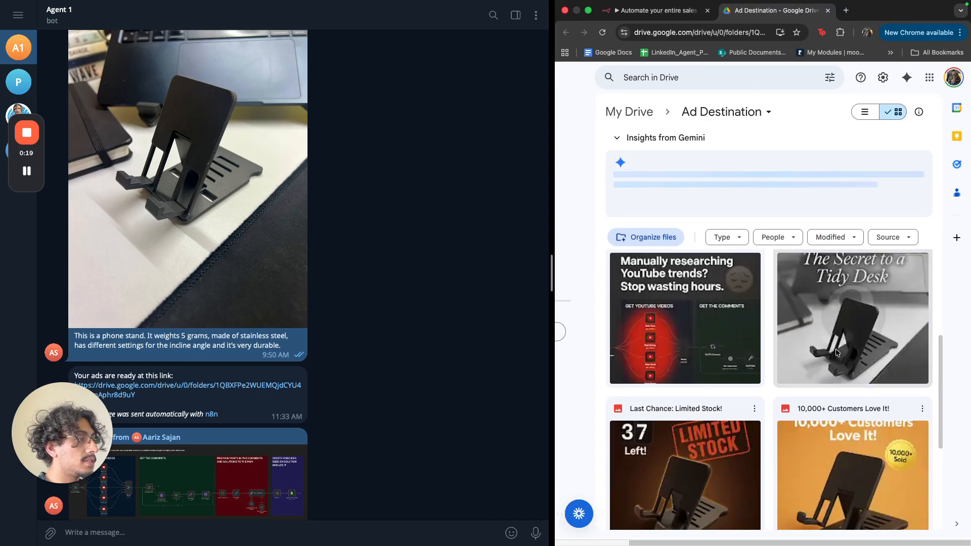
{"action": "double_click", "coordinate": [836, 350]}
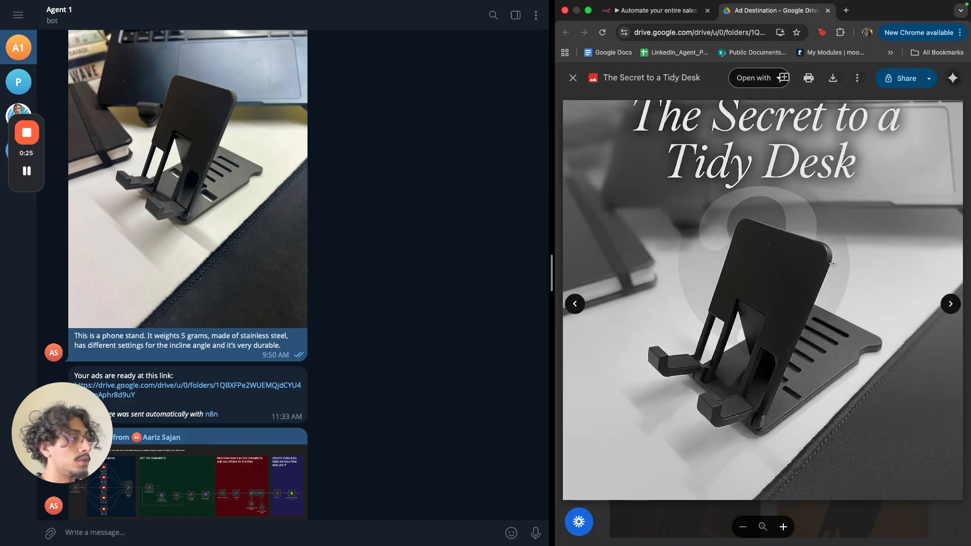
{"action": "left_click", "coordinate": [949, 304]}
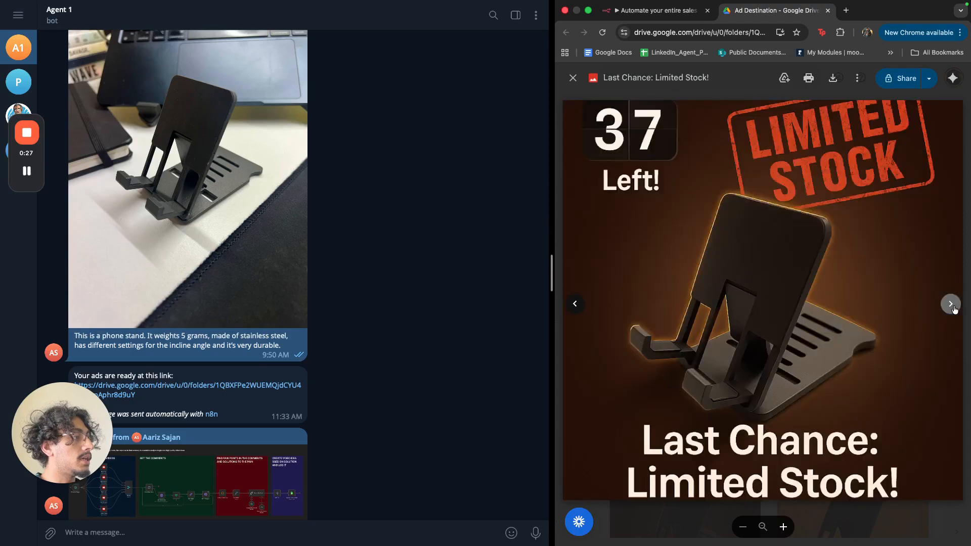
{"action": "left_click", "coordinate": [951, 304]}
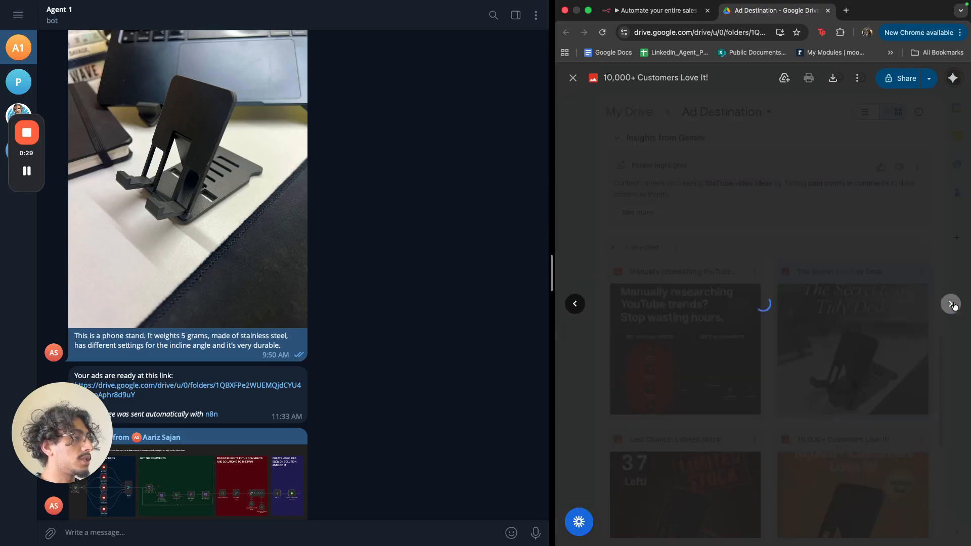
{"action": "mouse_move", "coordinate": [849, 523]}
{"action": "key", "text": "Escape"}
{"action": "scroll", "coordinate": [817, 406], "scroll_direction": "down", "scroll_amount": 5}
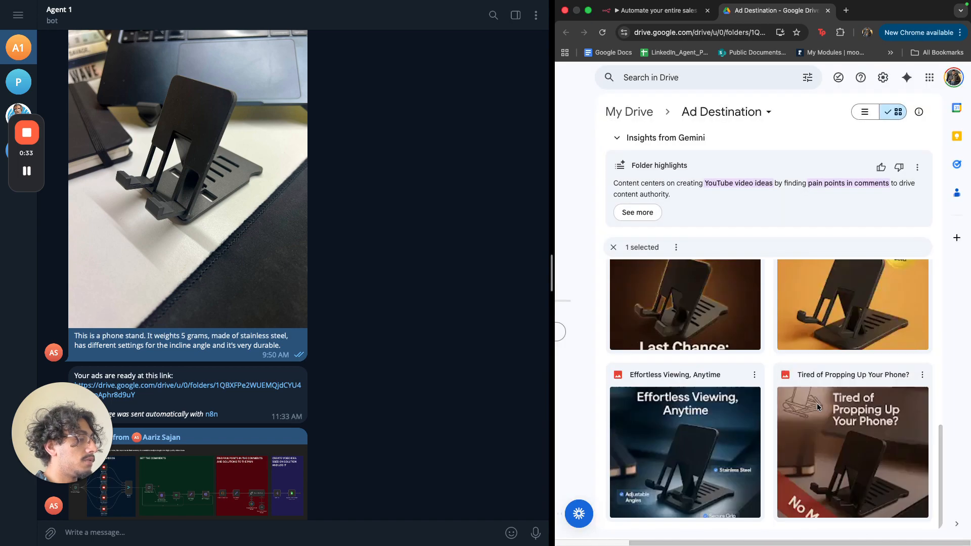
{"action": "double_click", "coordinate": [708, 445]}
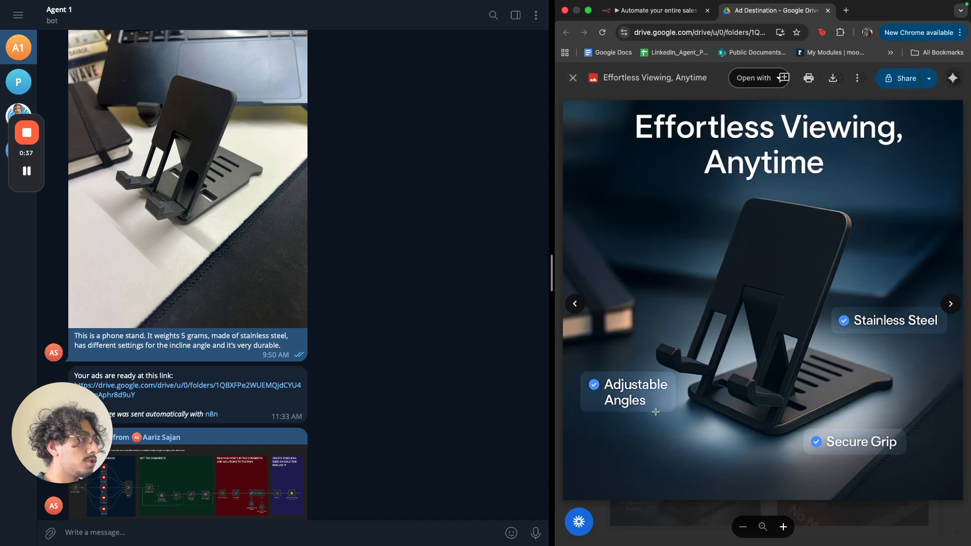
{"action": "key", "text": "Escape"}
{"action": "scroll", "coordinate": [384, 422], "scroll_direction": "down", "scroll_amount": 3}
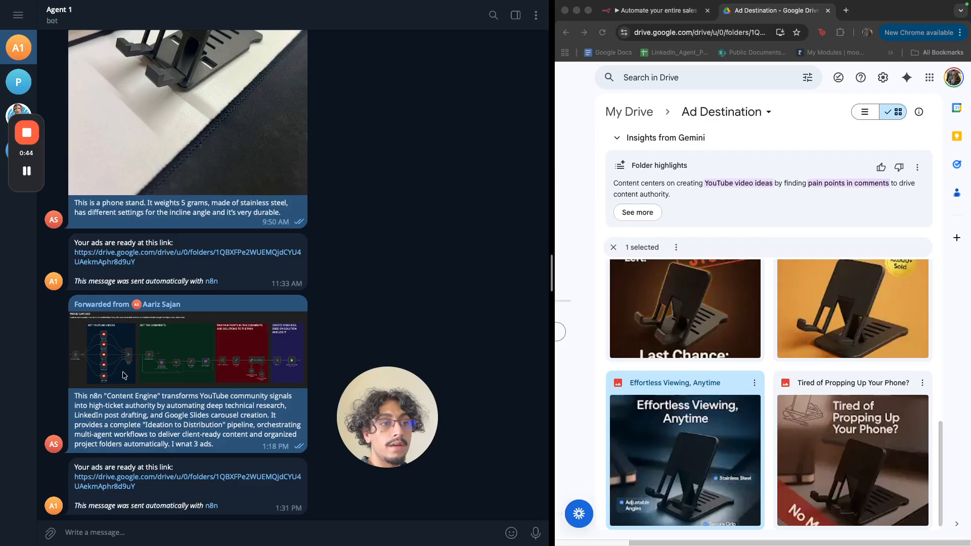
Highlight parts of the forwarded workflow description in the Telegram chat.
{"action": "left_click", "coordinate": [144, 397]}
{"action": "left_click_drag", "start_coordinate": [133, 395], "coordinate": [229, 396]}
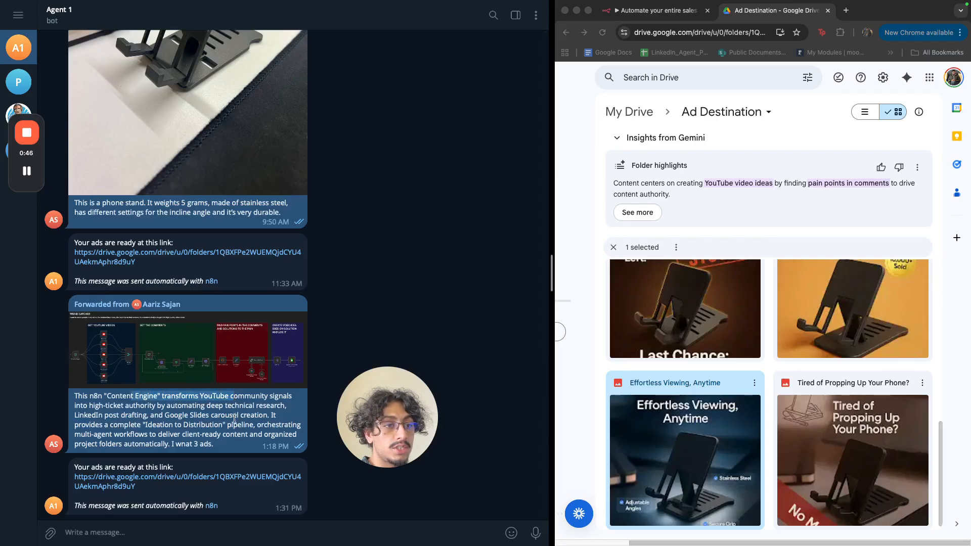
{"action": "left_click", "coordinate": [233, 420]}
{"action": "left_click_drag", "start_coordinate": [231, 445], "coordinate": [193, 445]}
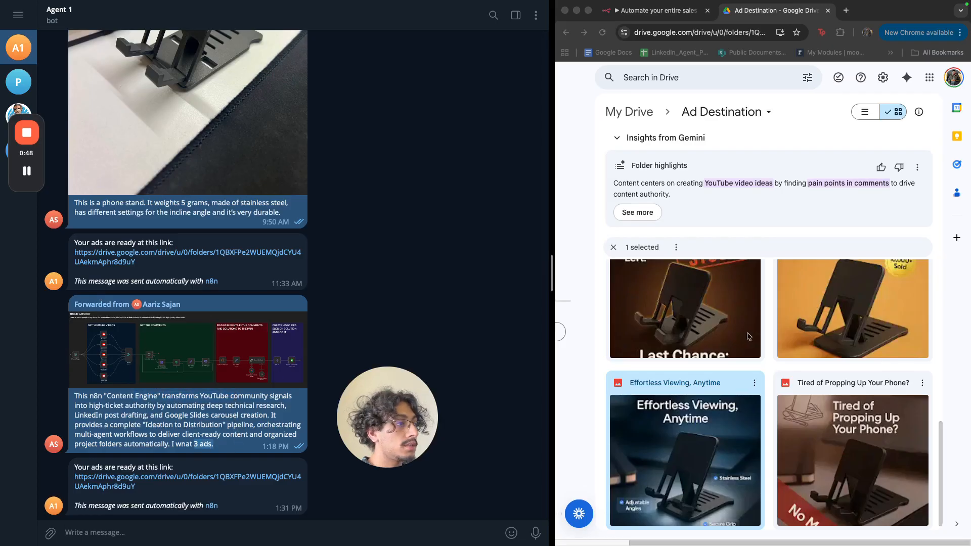
{"action": "scroll", "coordinate": [749, 337], "scroll_direction": "down", "scroll_amount": 5}
{"action": "scroll", "coordinate": [753, 405], "scroll_direction": "down", "scroll_amount": 1}
Preview the YouTube trends, untapped gold and video ideas on autopilot images, then highlight misspelled words.
{"action": "double_click", "coordinate": [758, 479]}
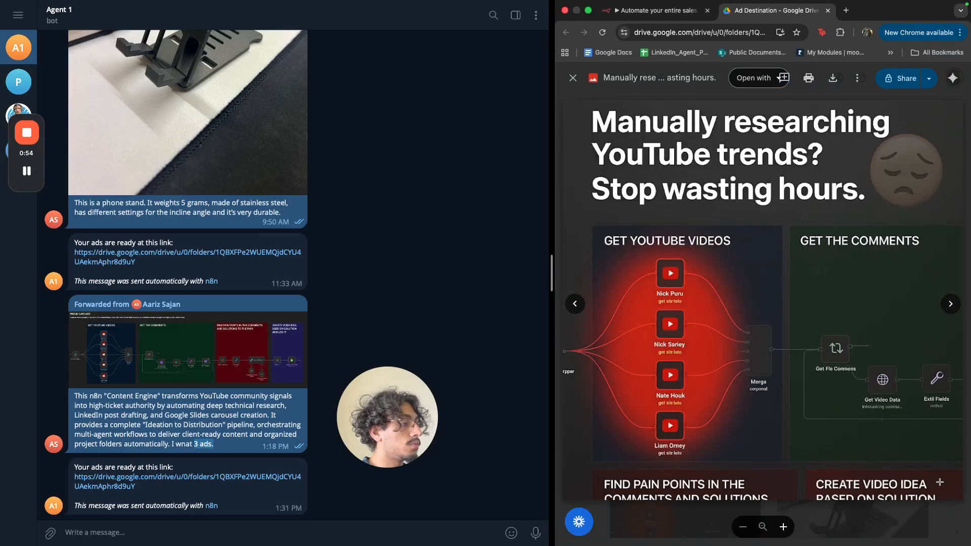
{"action": "left_click", "coordinate": [943, 540]}
{"action": "double_click", "coordinate": [705, 366]}
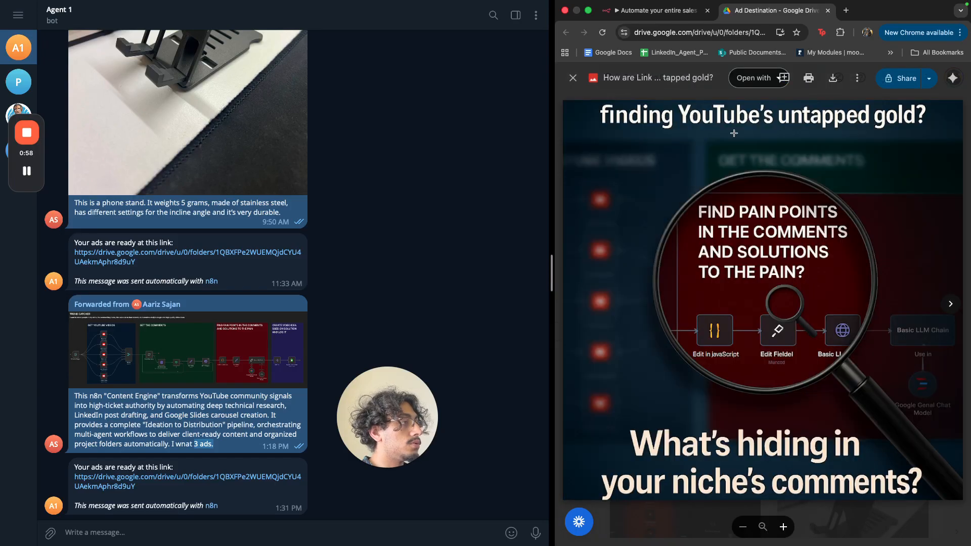
{"action": "left_click", "coordinate": [853, 513]}
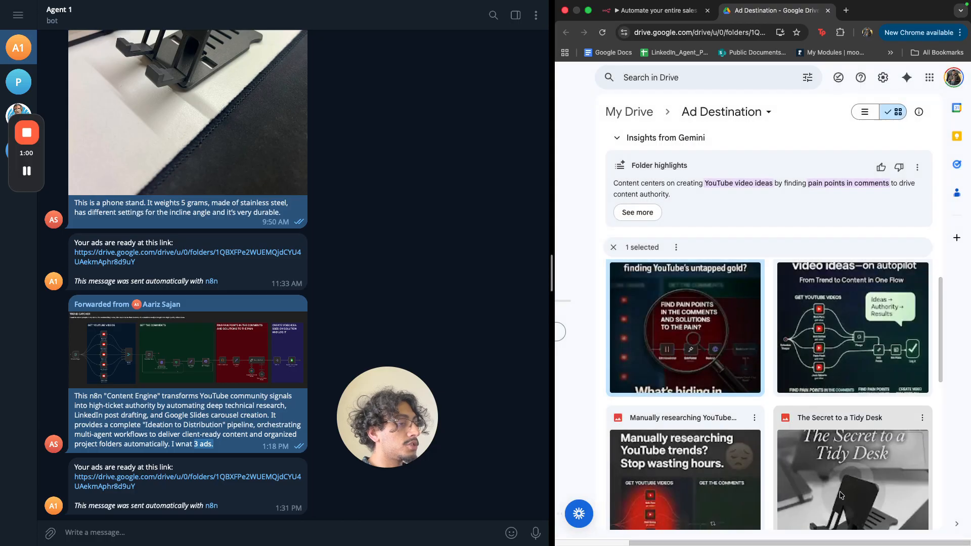
{"action": "double_click", "coordinate": [844, 345]}
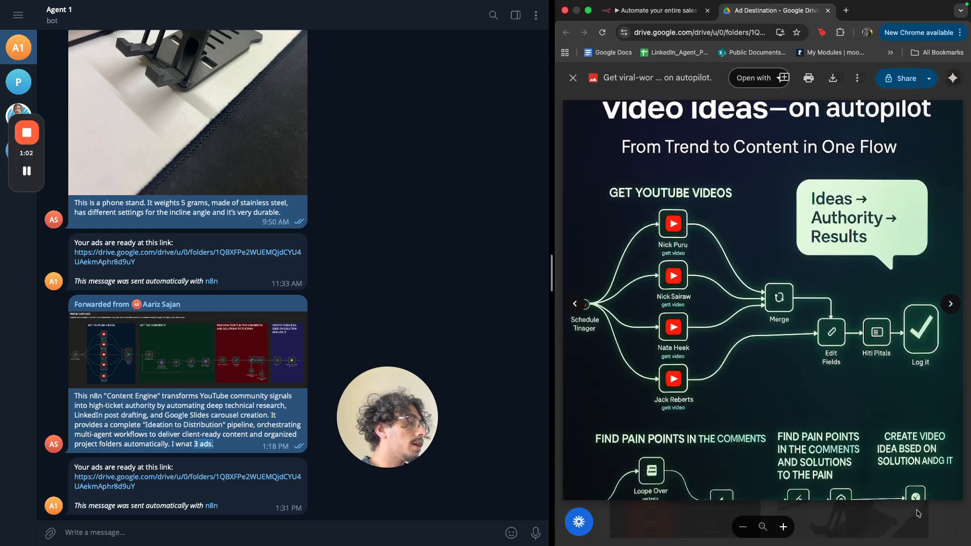
{"action": "left_click", "coordinate": [915, 526]}
{"action": "left_click_drag", "start_coordinate": [392, 427], "coordinate": [67, 439]}
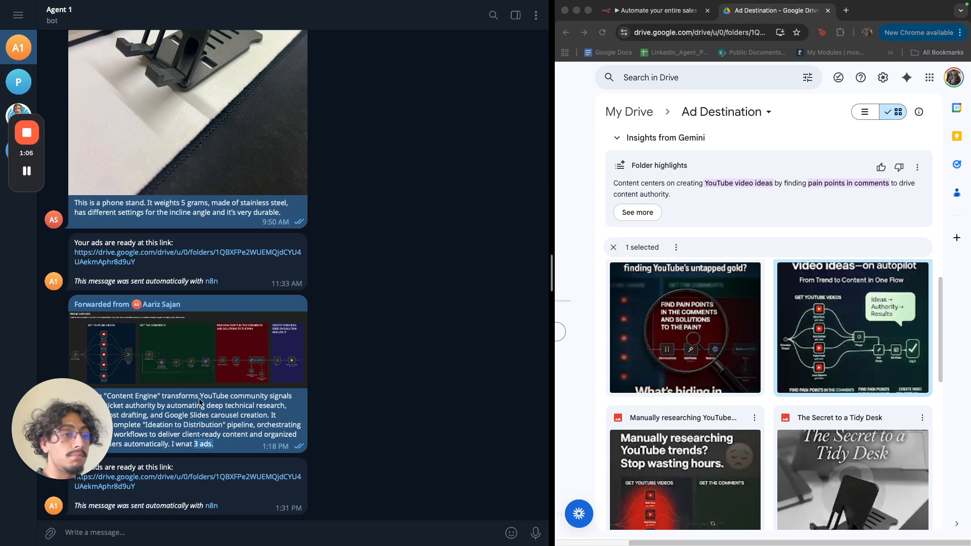
{"action": "left_click", "coordinate": [223, 393]}
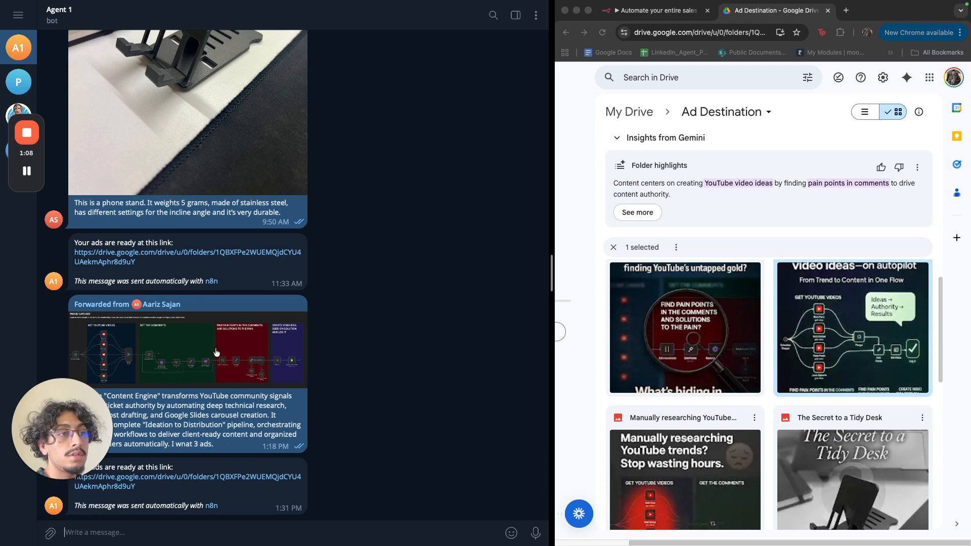
{"action": "left_click_drag", "start_coordinate": [172, 444], "coordinate": [192, 444]}
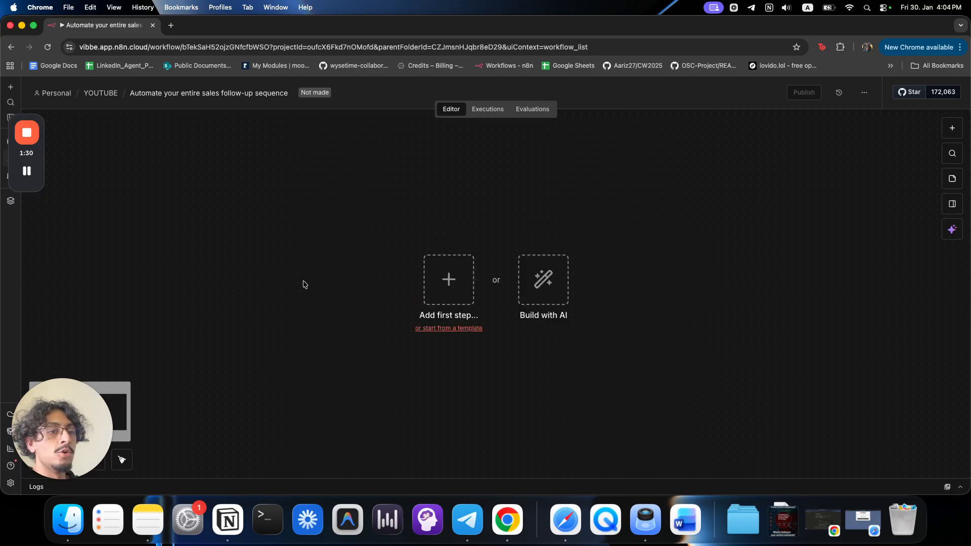
Add a Telegram Trigger that fires On message as the workflow's first step.
{"action": "key", "text": "Tab"}
{"action": "type", "text": "teleg"}
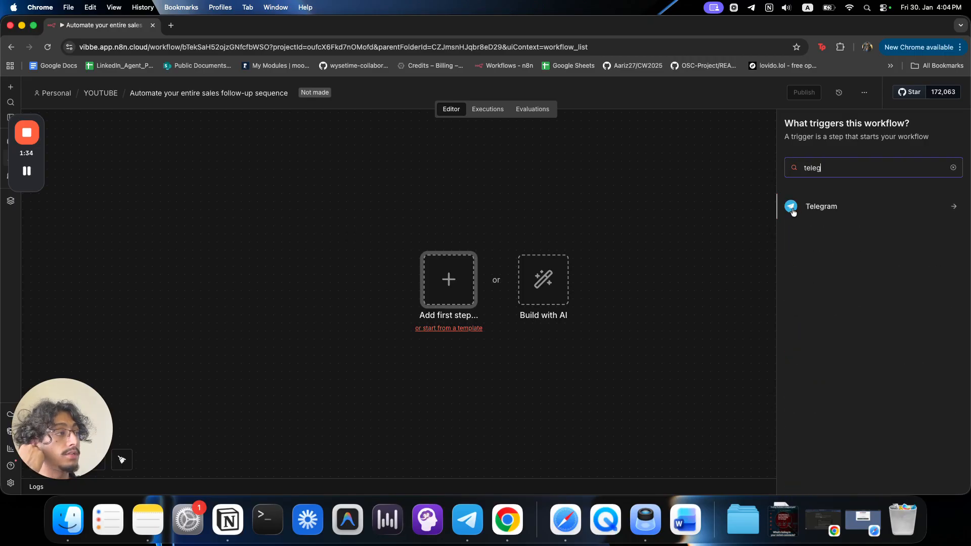
{"action": "left_click", "coordinate": [813, 211]}
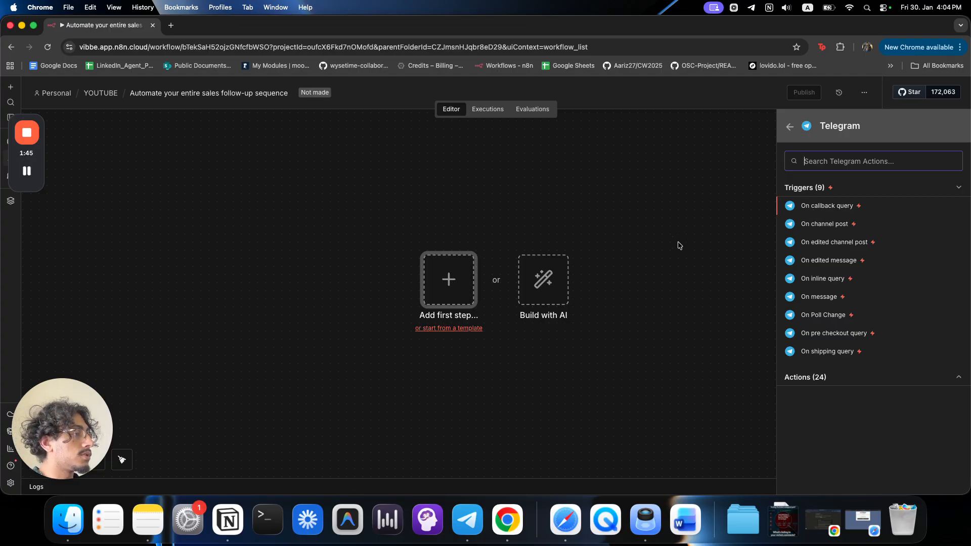
{"action": "left_click", "coordinate": [838, 298]}
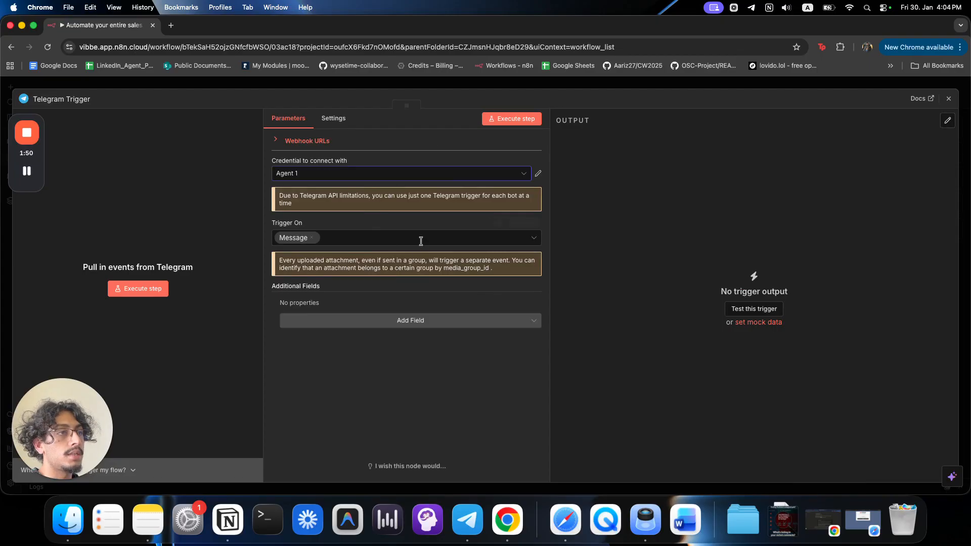
{"action": "left_click", "coordinate": [586, 90]}
{"action": "scroll", "coordinate": [364, 357], "scroll_direction": "right", "scroll_amount": 5}
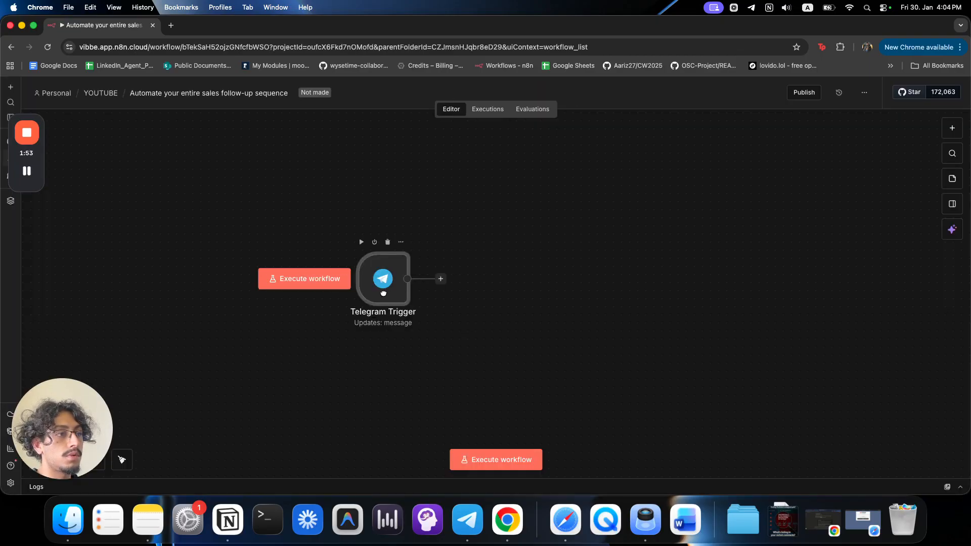
Nudge the Telegram Trigger node left and bring the Telegram window to the front.
{"action": "left_click", "coordinate": [364, 355]}
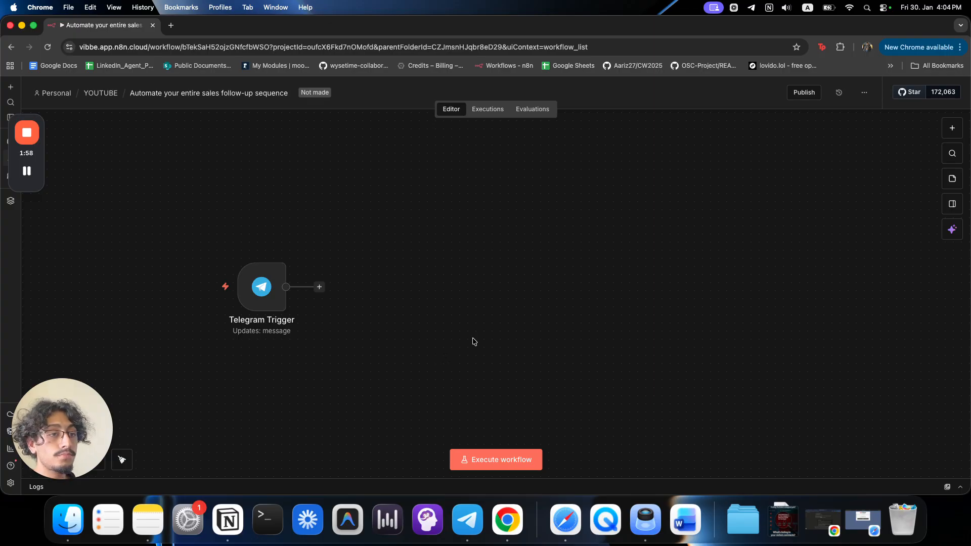
{"action": "left_click_drag", "start_coordinate": [275, 297], "coordinate": [267, 293]}
{"action": "left_click", "coordinate": [379, 304]}
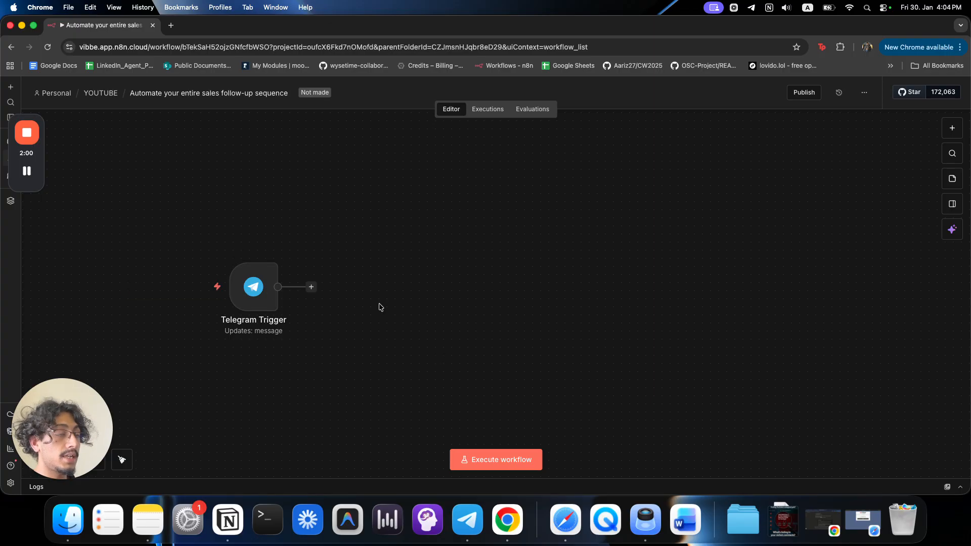
{"action": "key", "text": "ctrl+Up"}
{"action": "left_click", "coordinate": [489, 202]}
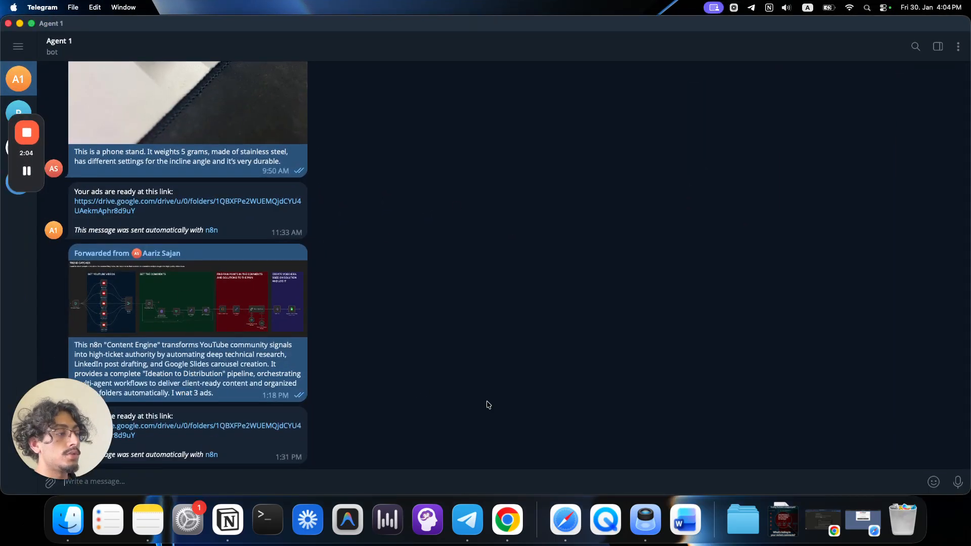
Attach the downloaded n8n workflow screenshot to the bot chat and clear its caption.
{"action": "left_click", "coordinate": [791, 512]}
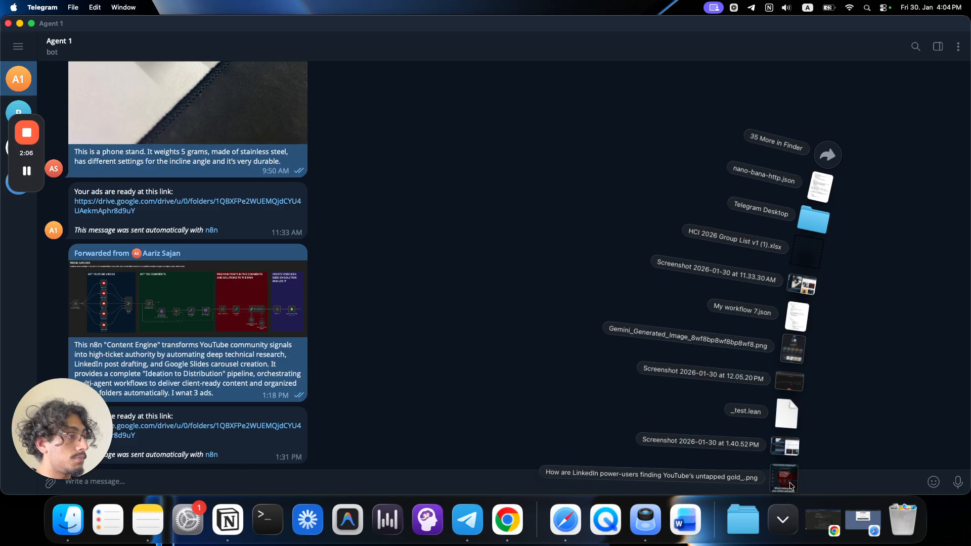
{"action": "left_click_drag", "start_coordinate": [789, 382], "coordinate": [501, 390]}
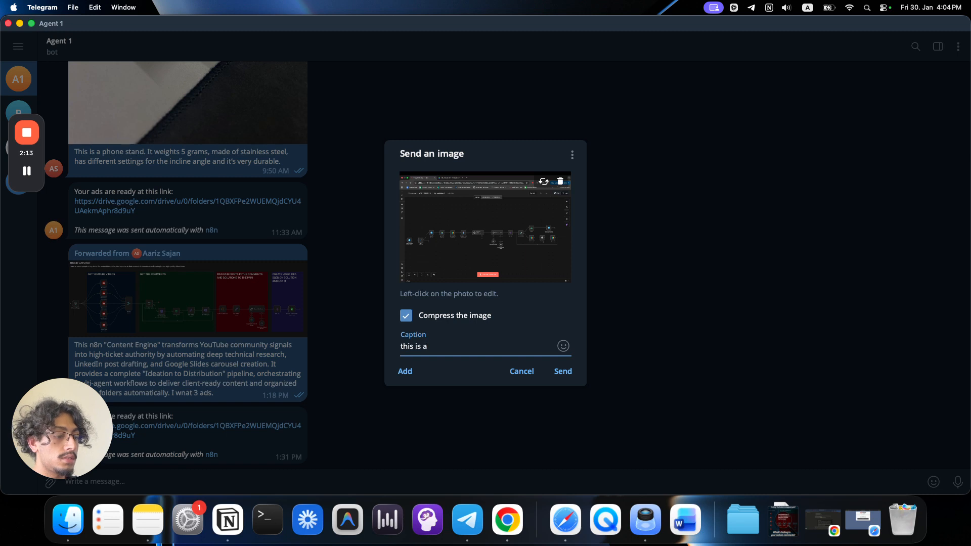
{"action": "key", "text": "super+BackSpace"}
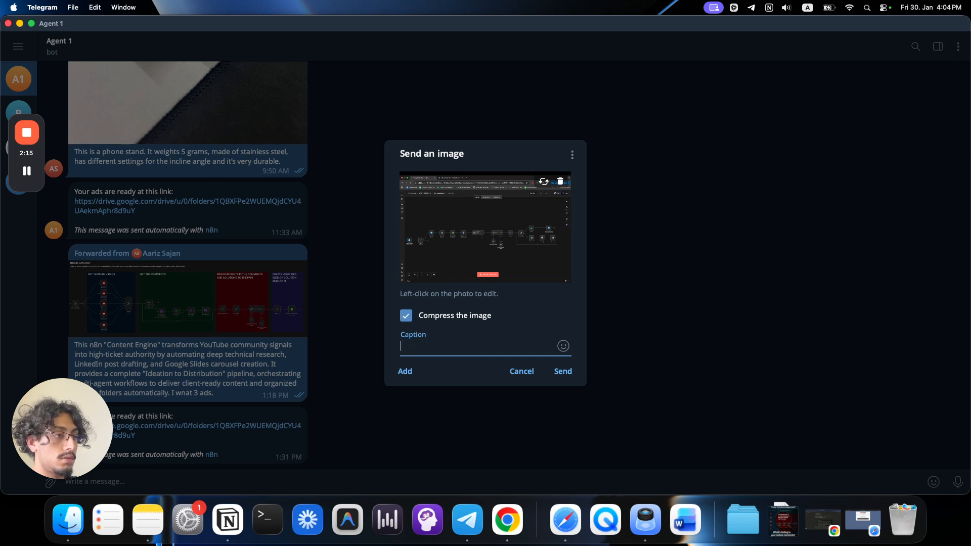
{"action": "left_click", "coordinate": [784, 519]}
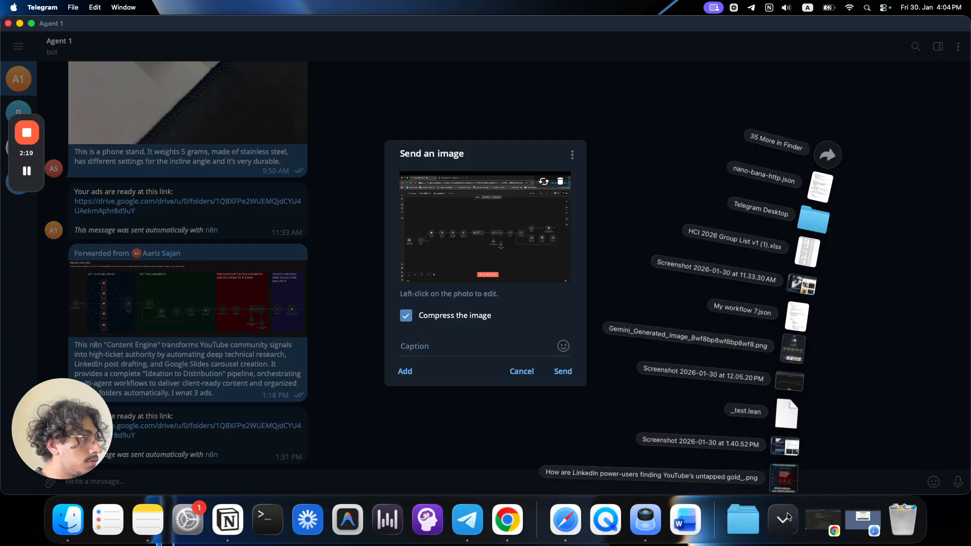
{"action": "left_click", "coordinate": [784, 520]}
Caption the screenshot describing the Telegram product-photo-to-Facebook-ads workflow requesting 3 ads, and send it.
{"action": "type", "text": "this is an n8n wor"}
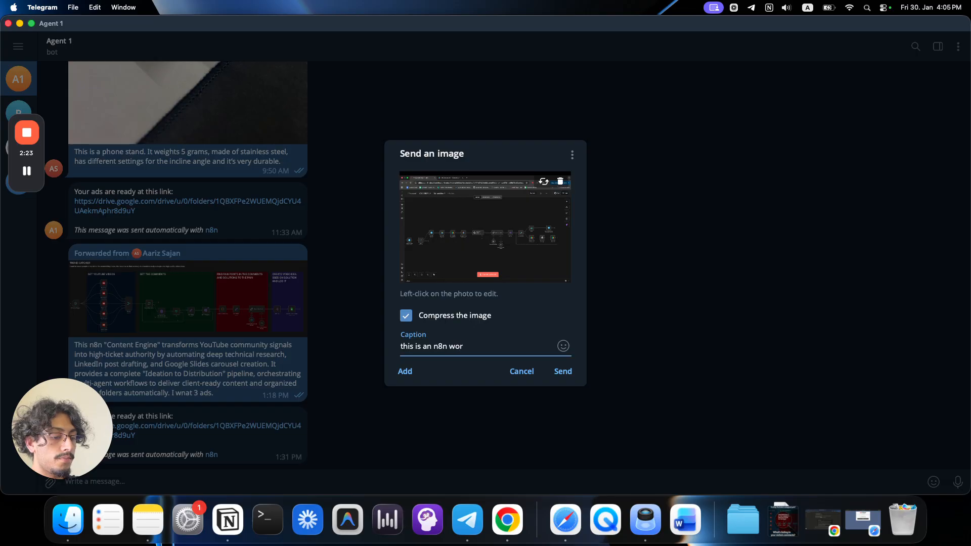
{"action": "type", "text": "kflow that takes a telegram"}
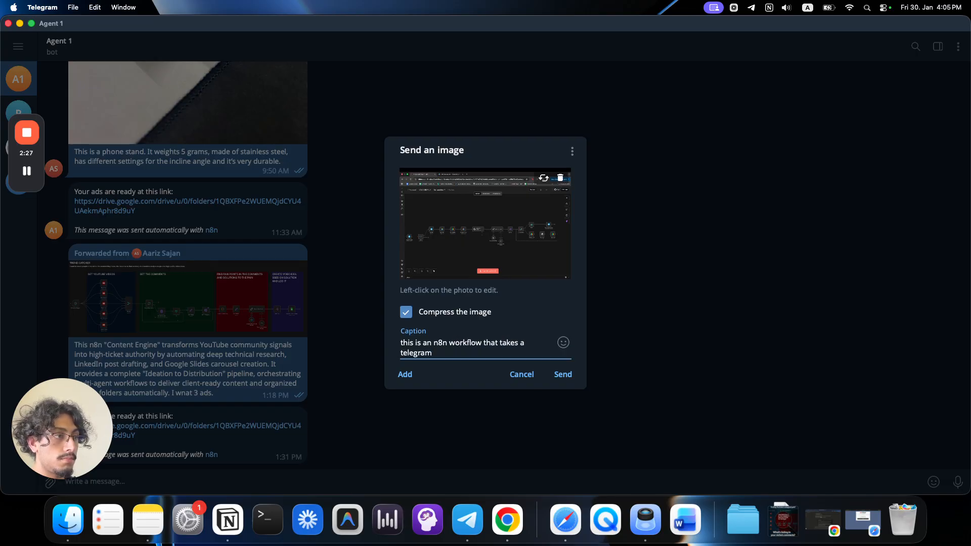
{"action": "type", "text": " message w"}
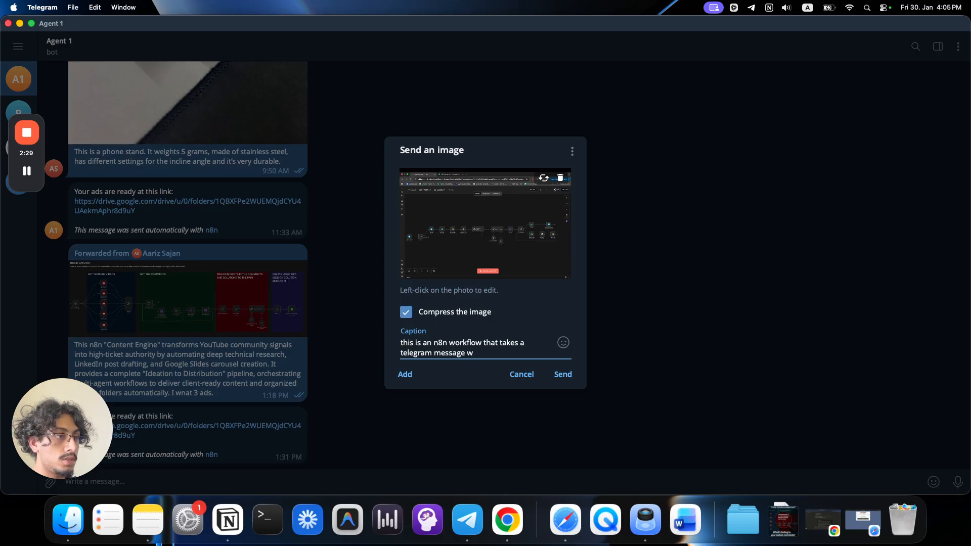
{"action": "type", "text": "ith a productphiot, prod"}
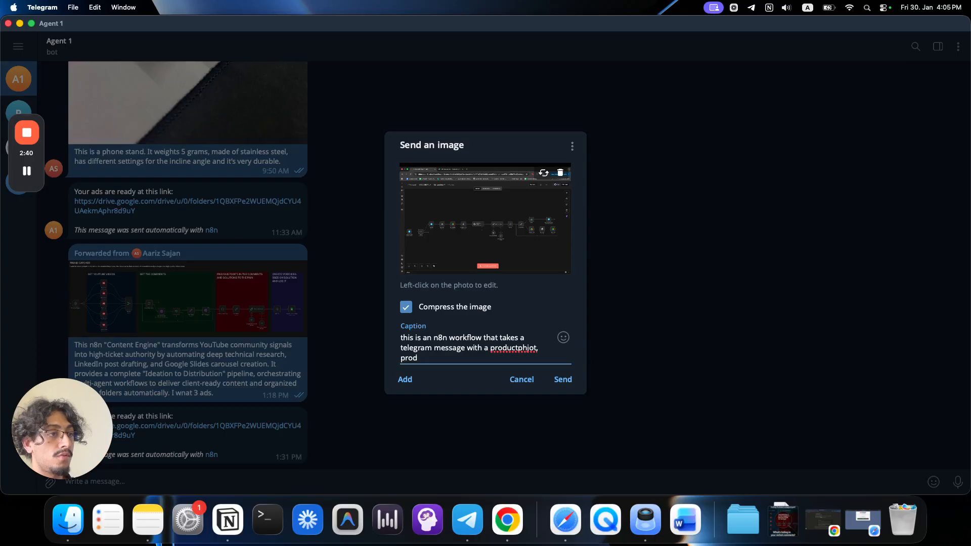
{"action": "type", "text": "uct descriptio"}
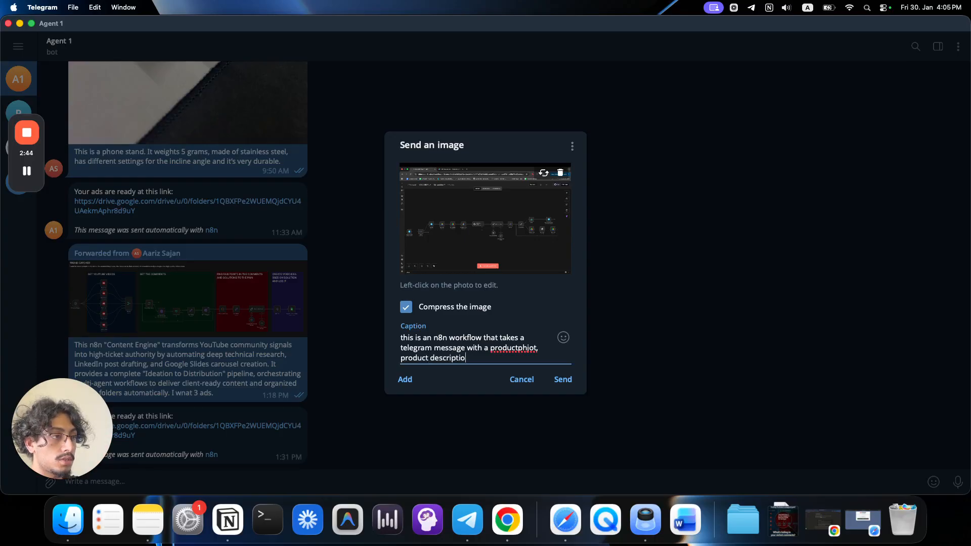
{"action": "type", "text": "n and number of"}
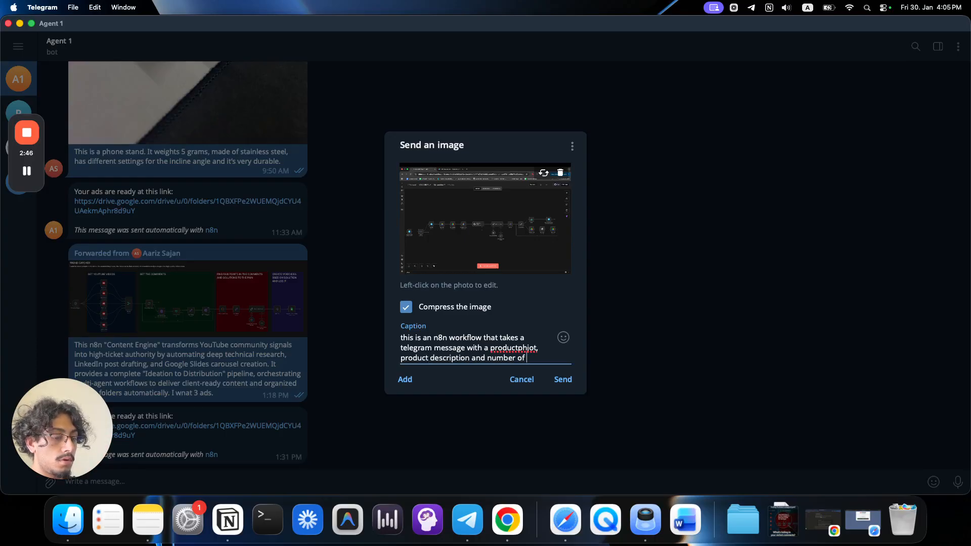
{"action": "type", "text": " ads. The "}
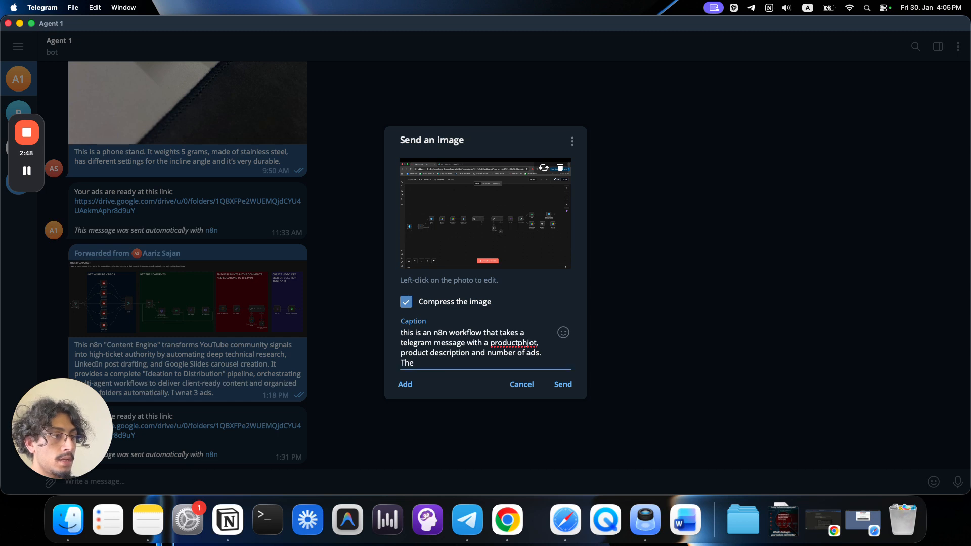
{"action": "type", "text": "syste"}
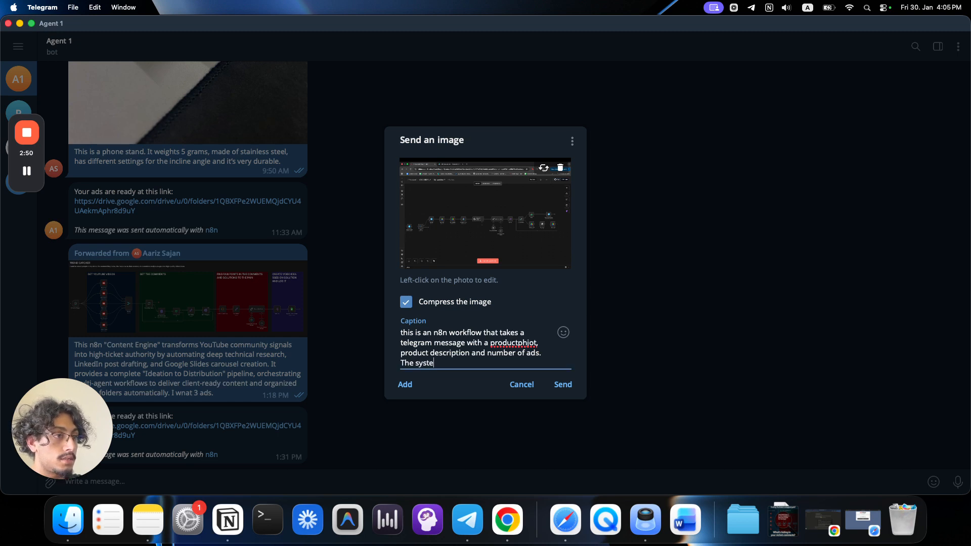
{"action": "type", "text": "m will generated tho"}
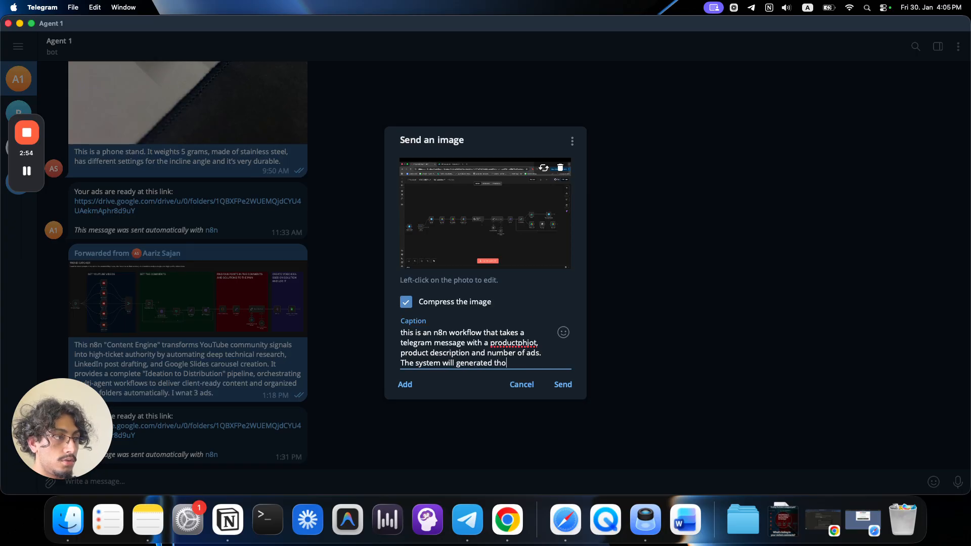
{"action": "type", "text": "se number of fac"}
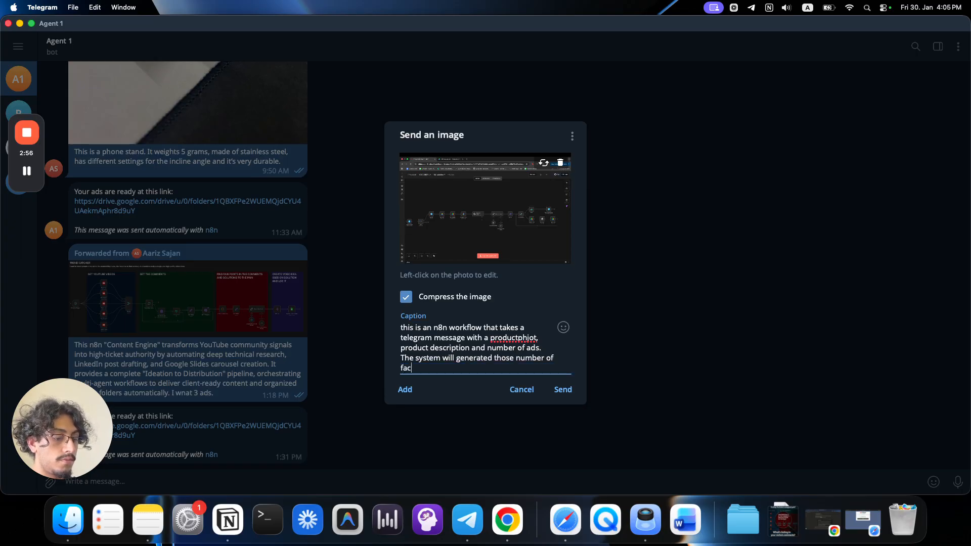
{"action": "type", "text": "ebook ad"}
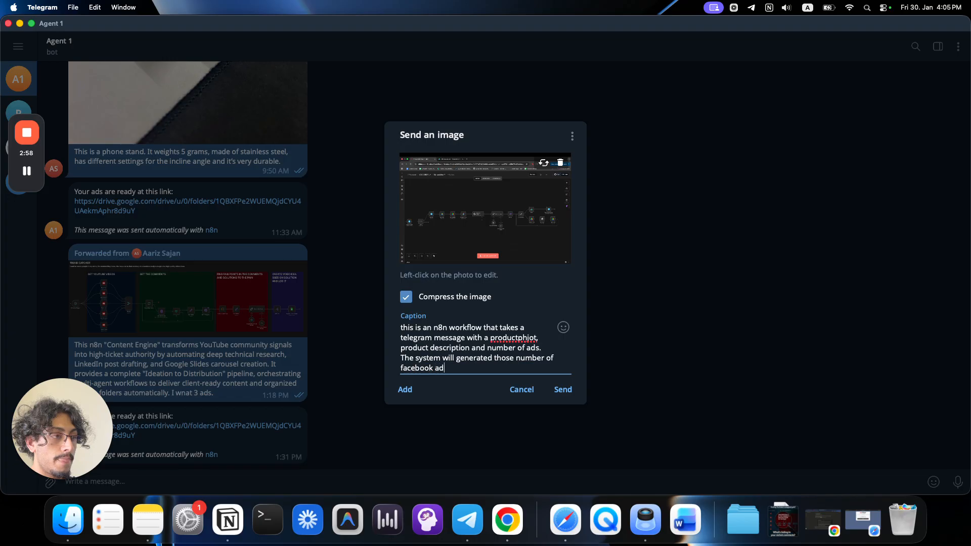
{"action": "type", "text": "s with headline, body, cta, pain point"}
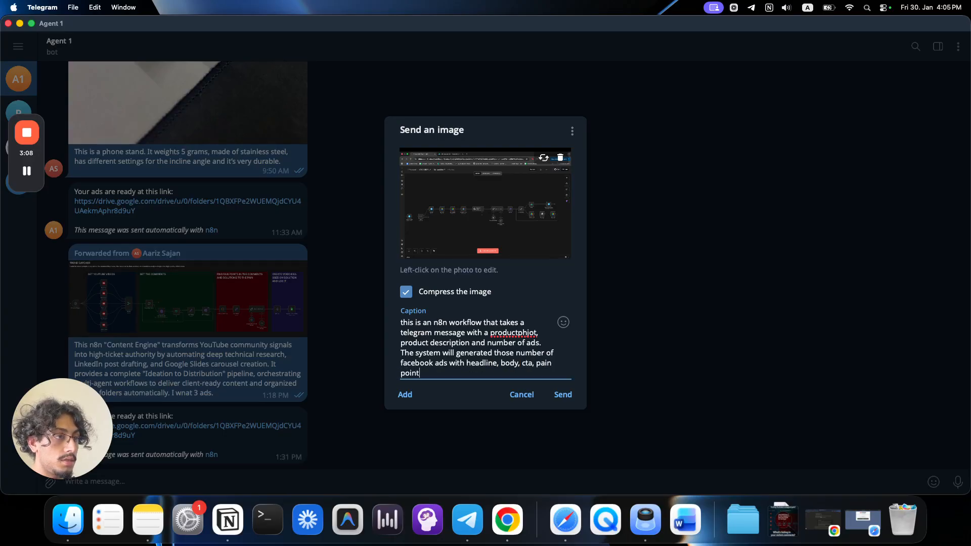
{"action": "type", "text": " etc etc and k"}
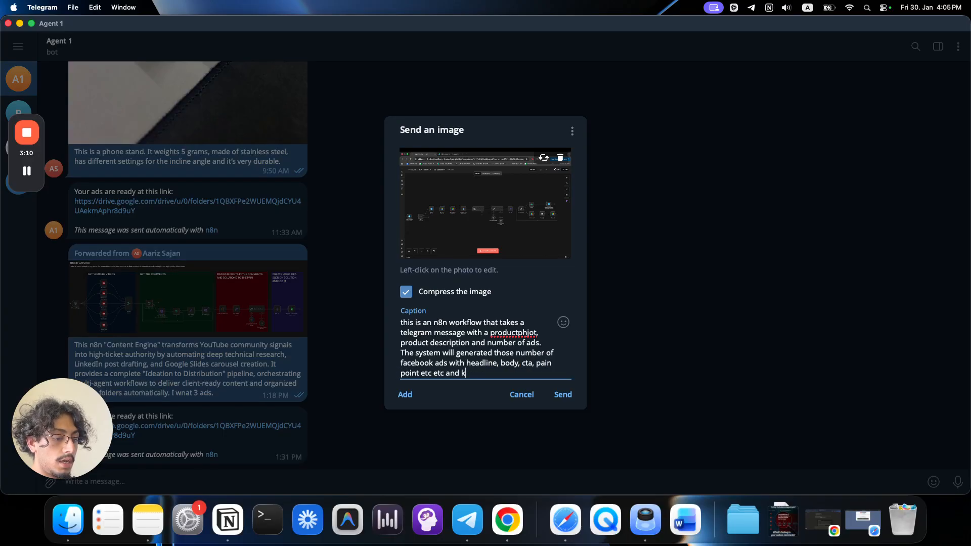
{"action": "type", "text": "olog it all. I wan"}
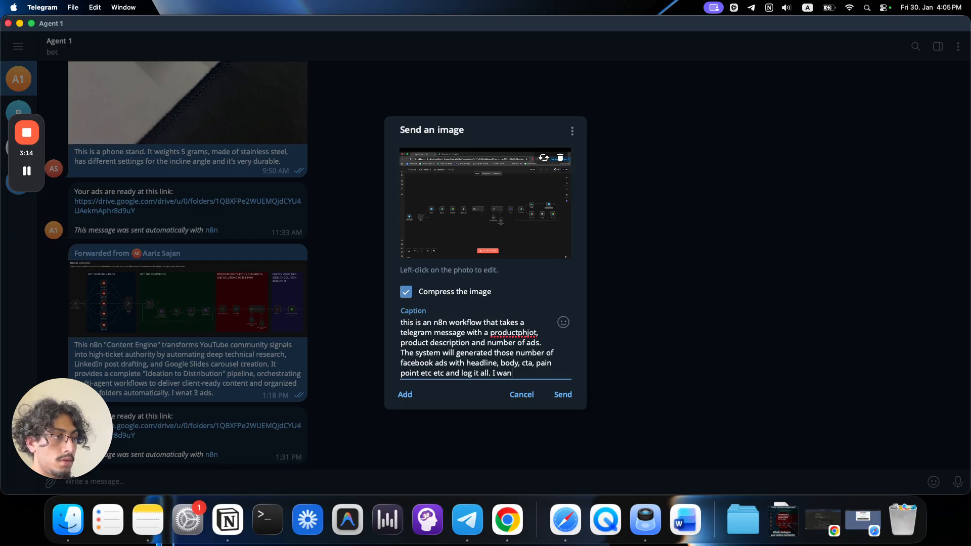
{"action": "type", "text": "t 3 ads for thi"}
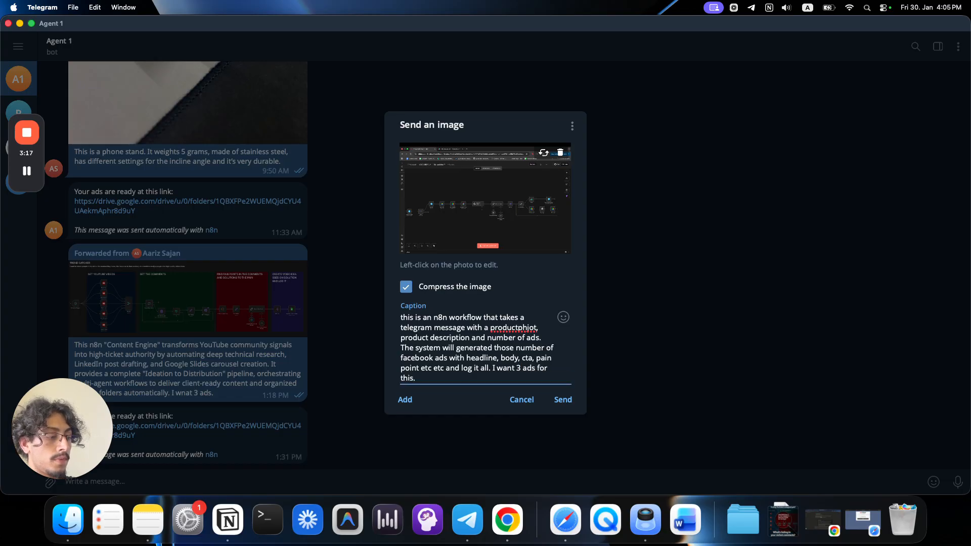
{"action": "type", "text": "s."}
{"action": "key", "text": "shift+Return"}
{"action": "key", "text": "BackSpace"}
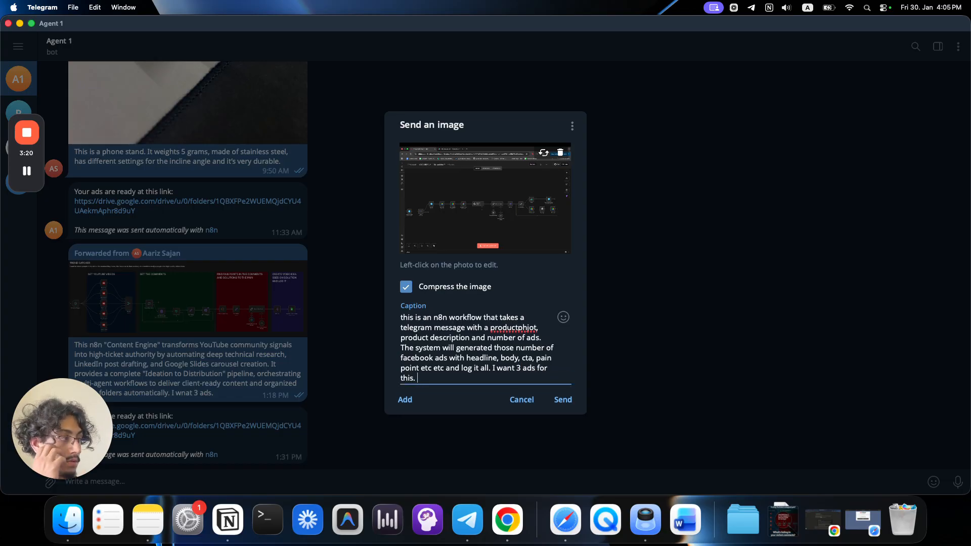
{"action": "key", "text": "Return"}
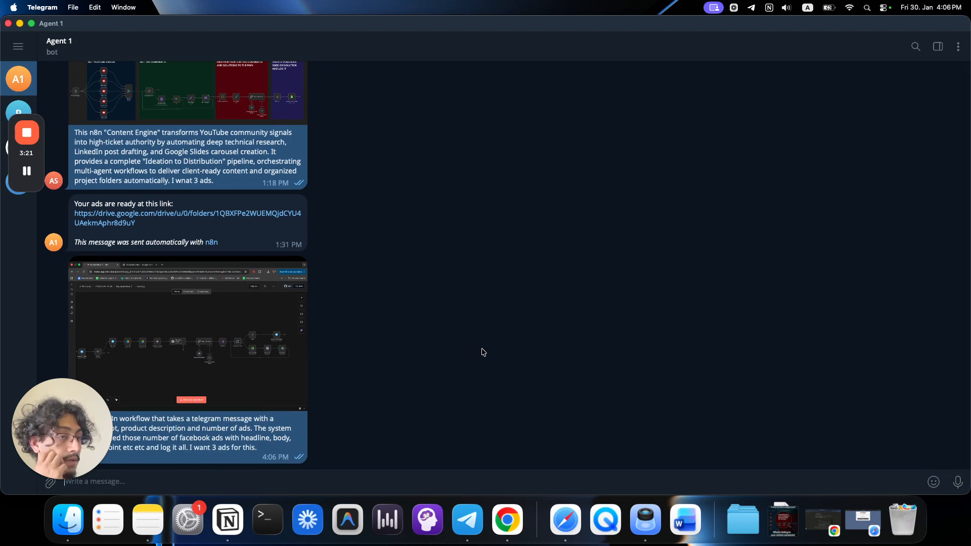
In n8n, execute the workflow so the Telegram Trigger listens for the message.
{"action": "key", "text": "ctrl+Up"}
{"action": "left_click", "coordinate": [439, 263]}
{"action": "left_click", "coordinate": [216, 296]}
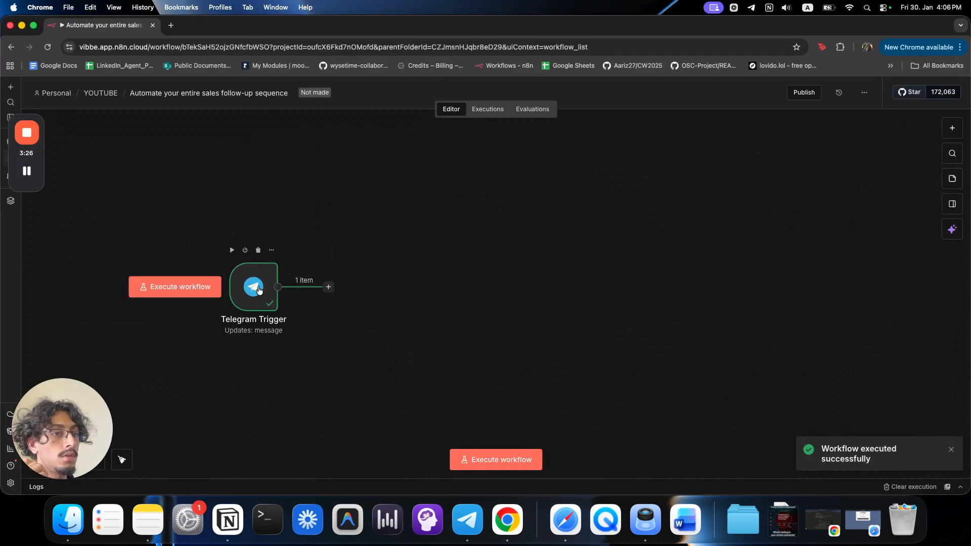
Inspect the trigger's photo sizes and caption output, then move the node further left.
{"action": "double_click", "coordinate": [259, 291]}
{"action": "scroll", "coordinate": [614, 263], "scroll_direction": "down", "scroll_amount": 10}
{"action": "left_click_drag", "start_coordinate": [596, 439], "coordinate": [769, 438]}
{"action": "left_click", "coordinate": [781, 452]}
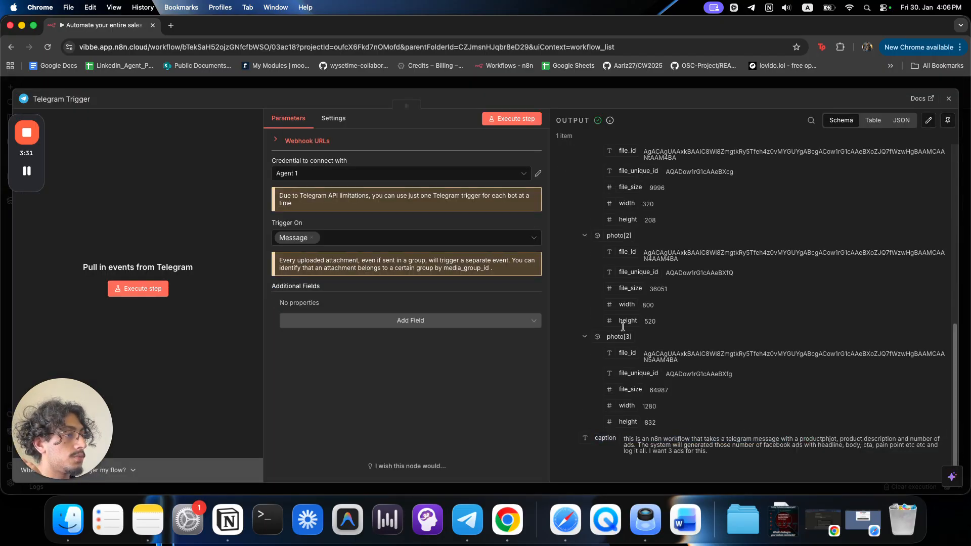
{"action": "scroll", "coordinate": [612, 230], "scroll_direction": "up", "scroll_amount": 3}
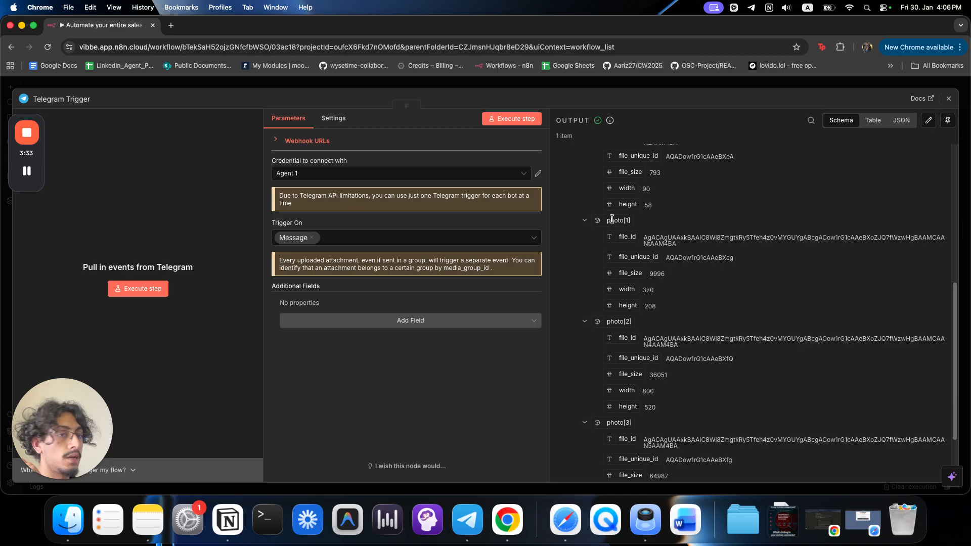
{"action": "left_click", "coordinate": [643, 84]}
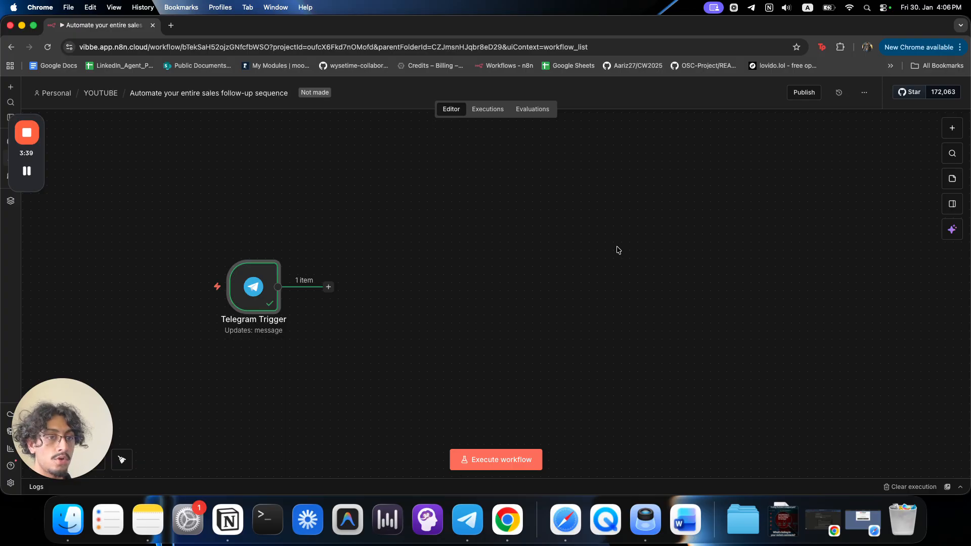
{"action": "left_click_drag", "start_coordinate": [261, 295], "coordinate": [133, 291]}
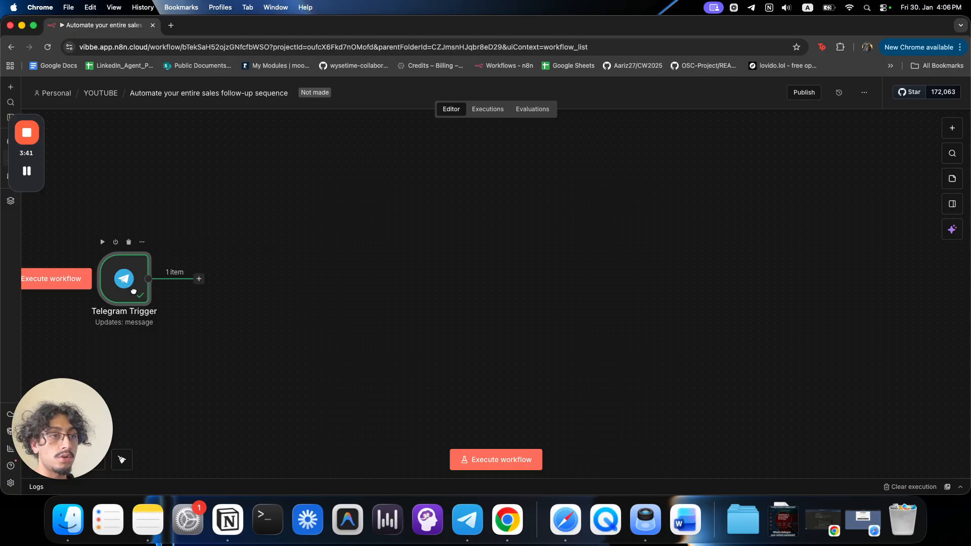
Add a Telegram Get a file node after the trigger using the Agent 1 credential.
{"action": "left_click", "coordinate": [199, 279]}
{"action": "type", "text": "get"}
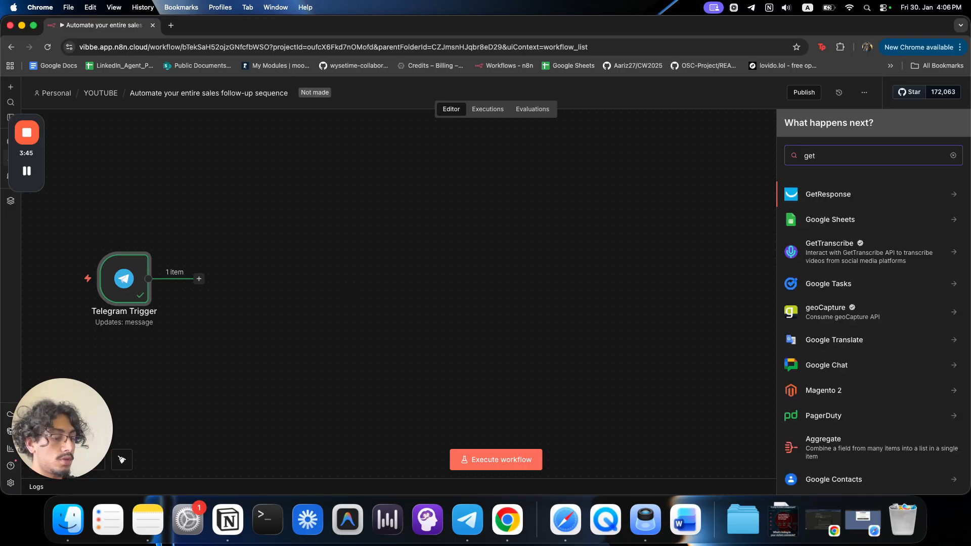
{"action": "key", "text": "BackSpace"}
{"action": "key", "text": "BackSpace"}
{"action": "key", "text": "BackSpace"}
{"action": "type", "text": "tele"}
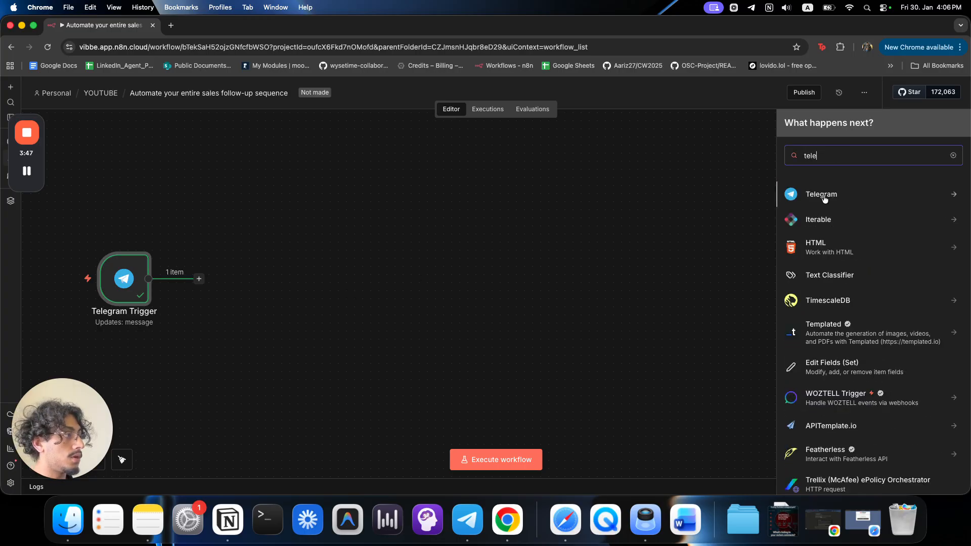
{"action": "left_click", "coordinate": [823, 201]}
{"action": "type", "text": "get"}
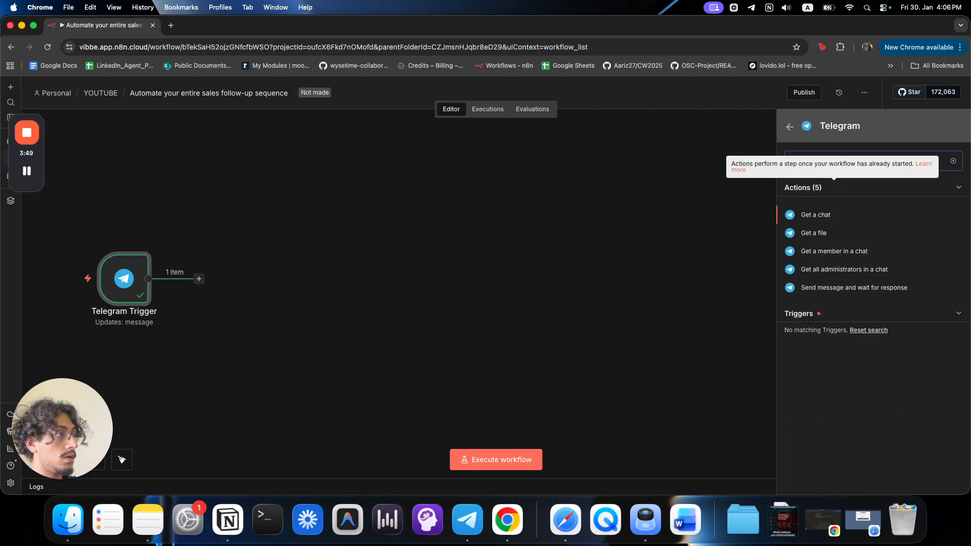
{"action": "left_click", "coordinate": [832, 233]}
{"action": "left_click", "coordinate": [300, 151]}
{"action": "left_click", "coordinate": [304, 169]}
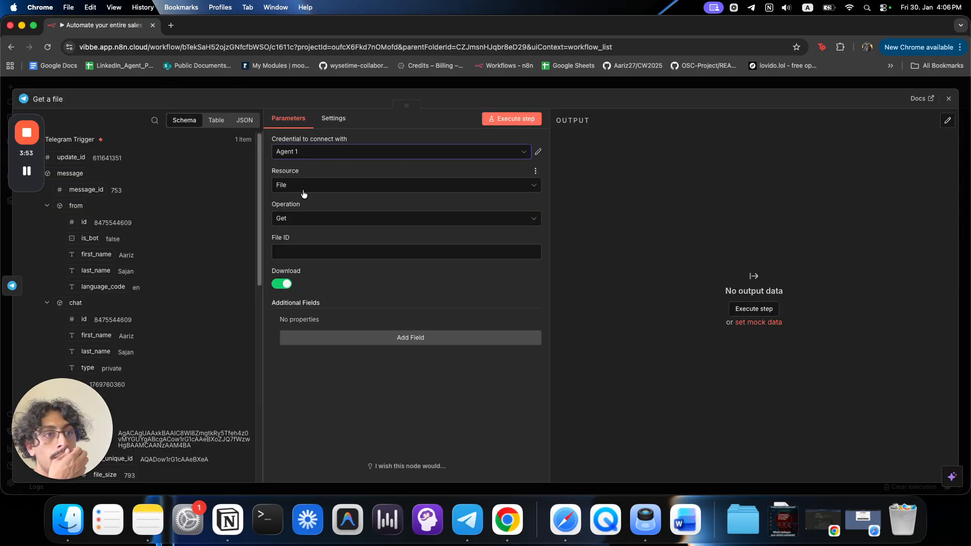
Map photo[1]'s file_id into File ID, run the step and preview the downloaded image.
{"action": "scroll", "coordinate": [208, 248], "scroll_direction": "down", "scroll_amount": 10}
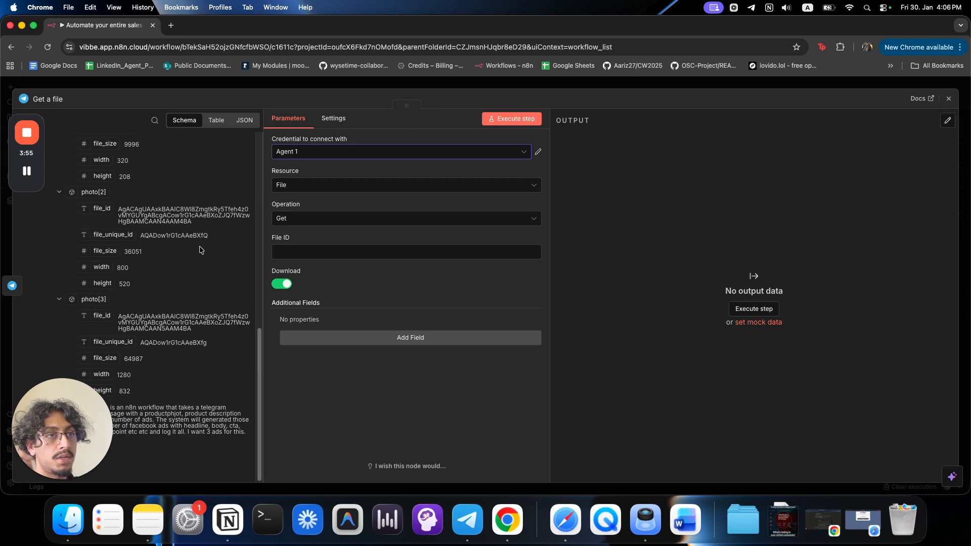
{"action": "scroll", "coordinate": [198, 248], "scroll_direction": "down", "scroll_amount": 1}
{"action": "scroll", "coordinate": [196, 248], "scroll_direction": "up", "scroll_amount": 4}
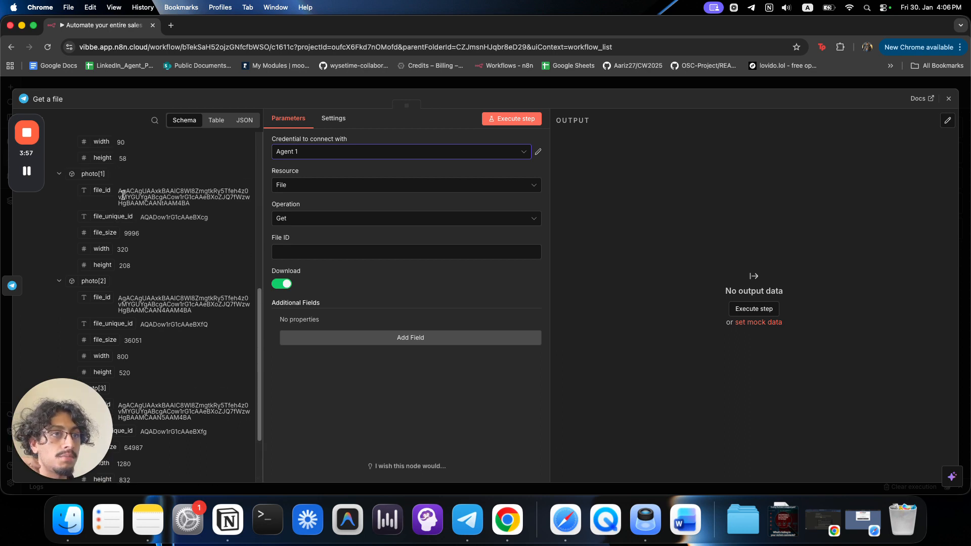
{"action": "left_click_drag", "start_coordinate": [105, 190], "coordinate": [303, 251]}
{"action": "left_click", "coordinate": [506, 120]}
{"action": "left_click", "coordinate": [600, 256]}
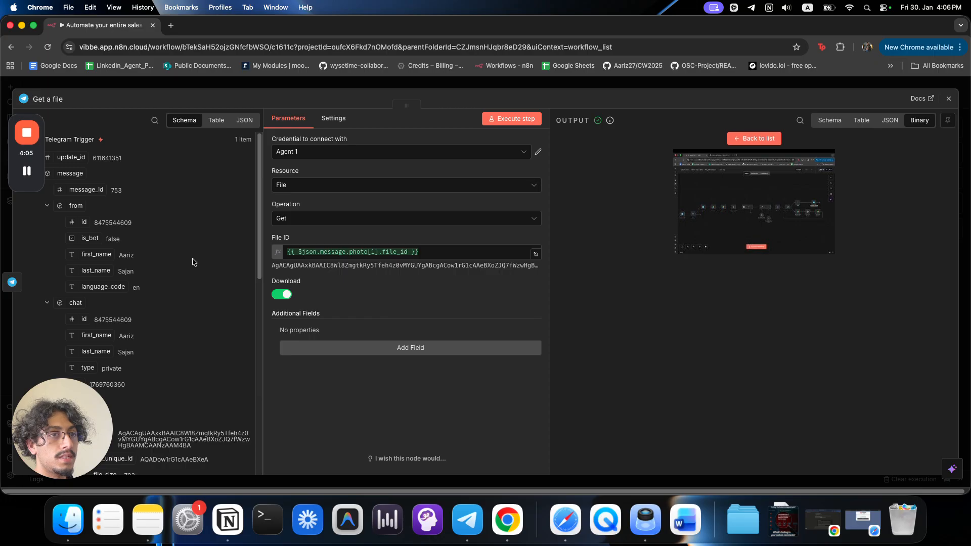
{"action": "scroll", "coordinate": [198, 264], "scroll_direction": "down", "scroll_amount": 10}
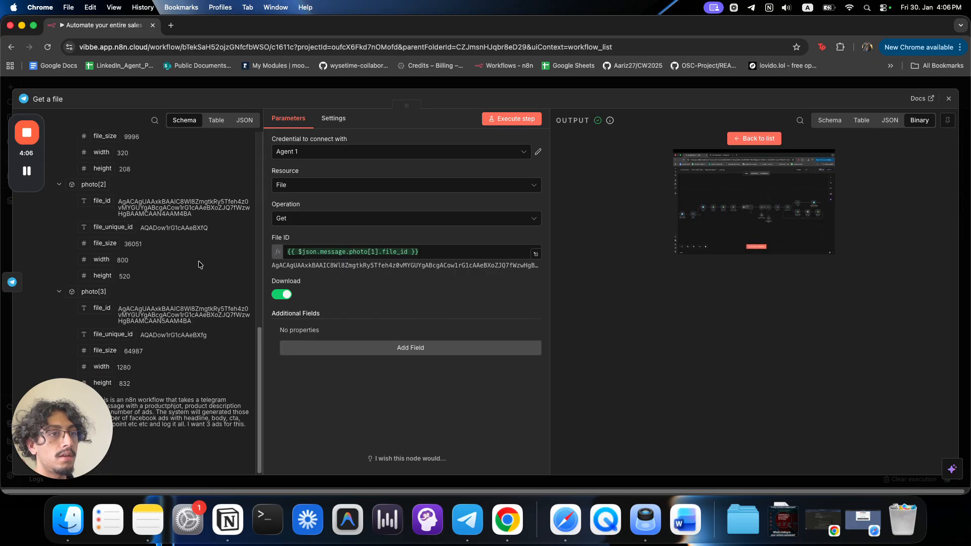
{"action": "left_click", "coordinate": [373, 252]}
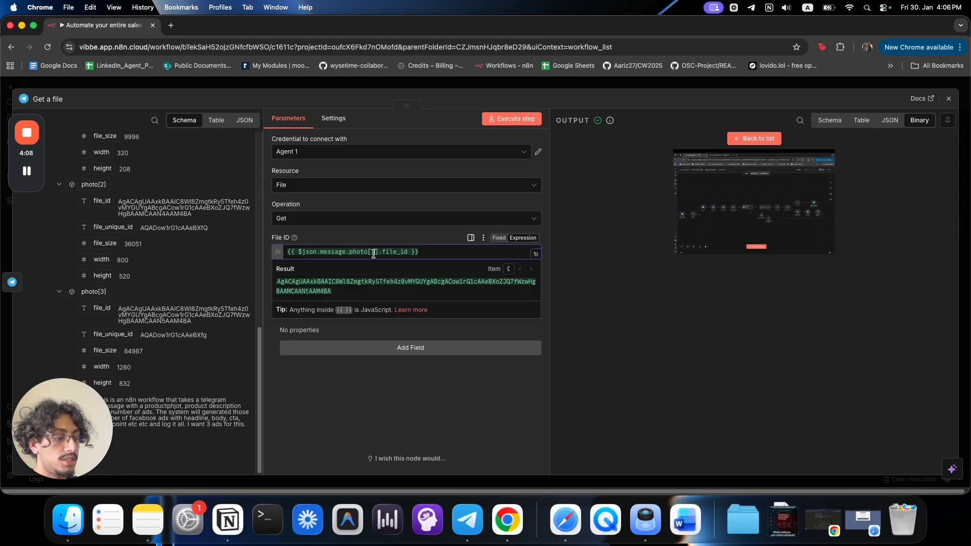
{"action": "left_click", "coordinate": [494, 121]}
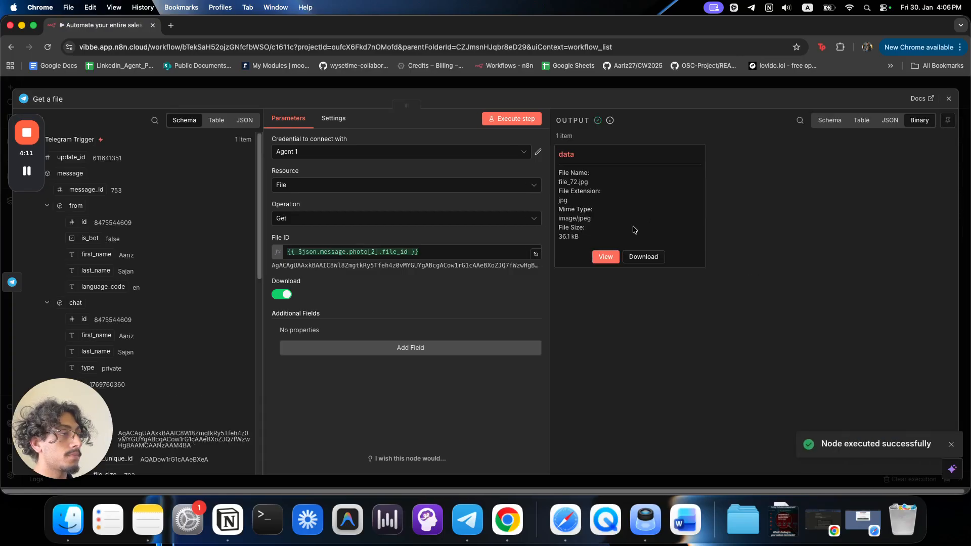
{"action": "left_click", "coordinate": [616, 257]}
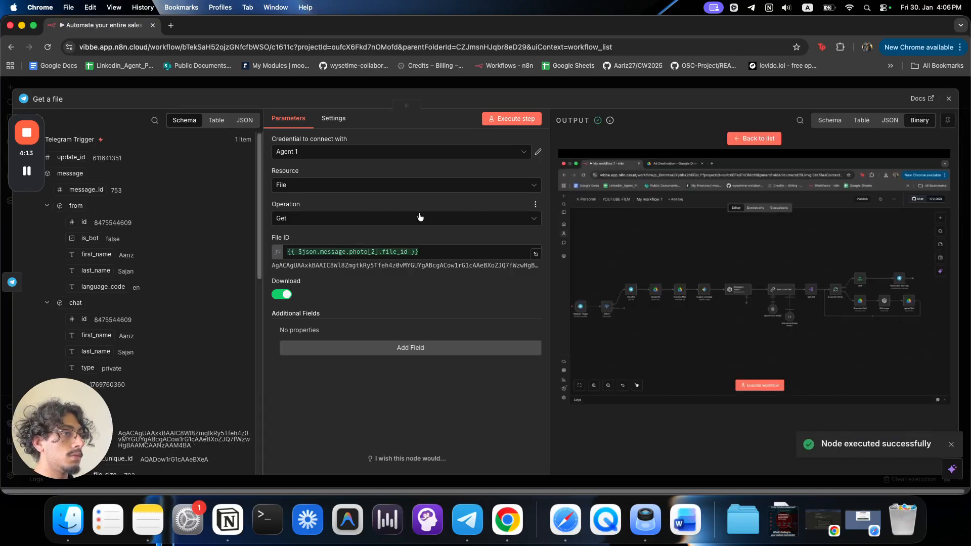
Change the File ID to photo[3] and rerun, getting the larger 65 kB photo.
{"action": "left_click", "coordinate": [375, 251]}
{"action": "key", "text": "BackSpace"}
{"action": "type", "text": "3"}
{"action": "left_click", "coordinate": [656, 134]}
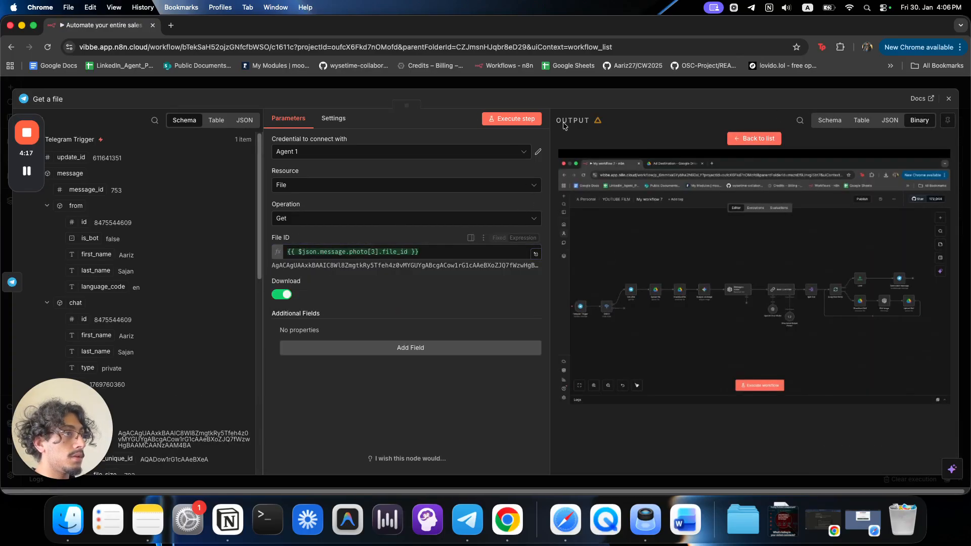
{"action": "left_click", "coordinate": [528, 118]}
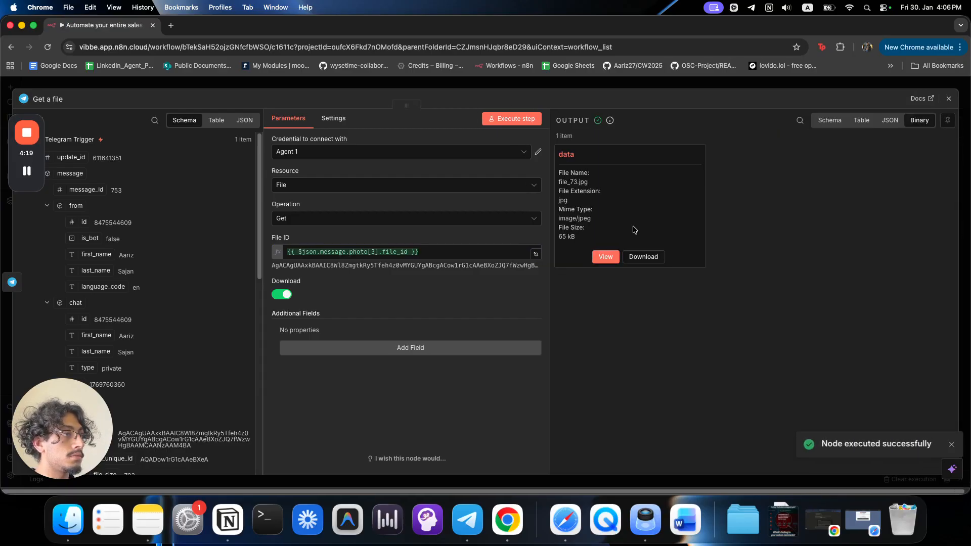
{"action": "left_click", "coordinate": [601, 258]}
{"action": "left_click", "coordinate": [767, 82]}
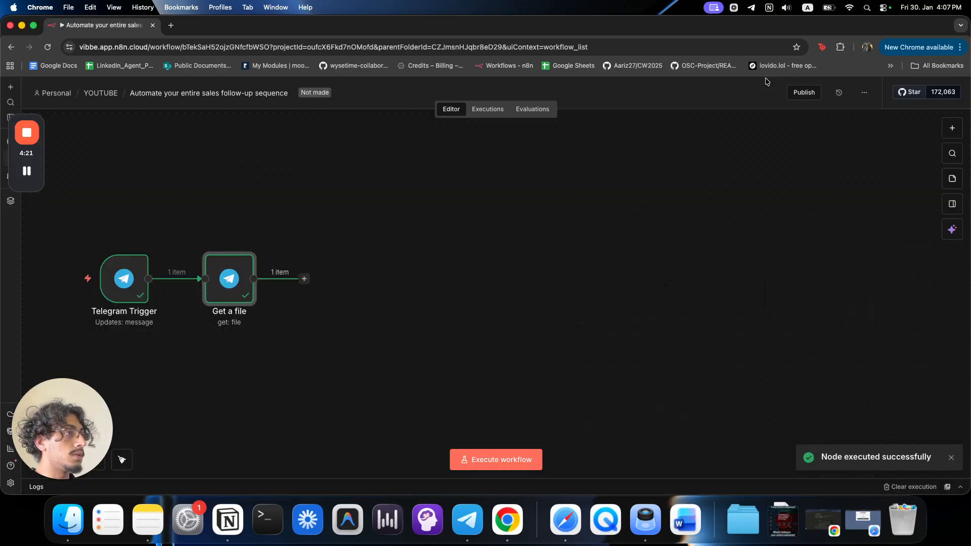
Pin the output data of the Telegram Trigger and Get a file nodes.
{"action": "left_click", "coordinate": [147, 278]}
{"action": "type", "text": "p"}
{"action": "left_click", "coordinate": [193, 295]}
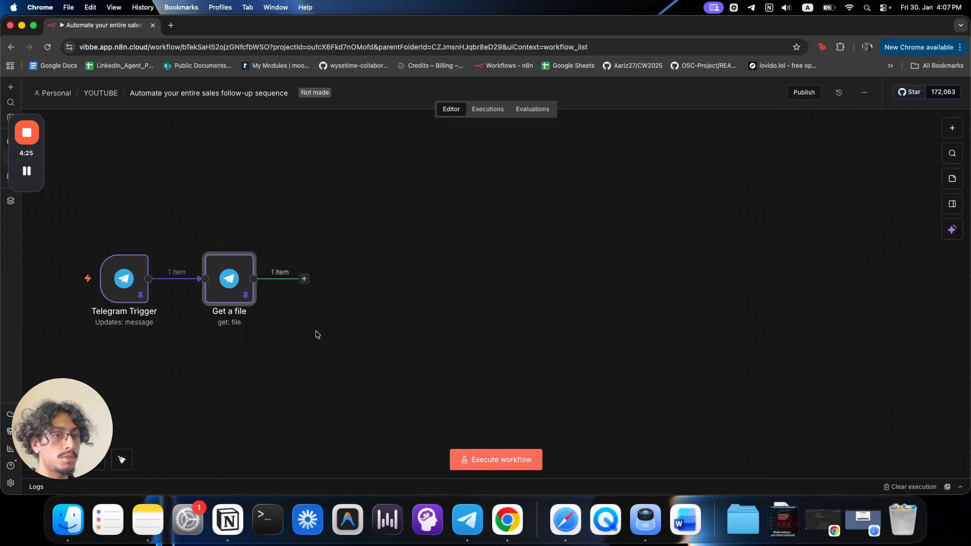
{"action": "key", "text": "super+t"}
Load drive.google.com and select the Source Ad folder in My Drive.
{"action": "type", "text": "drive.google.com"}
{"action": "key", "text": "Return"}
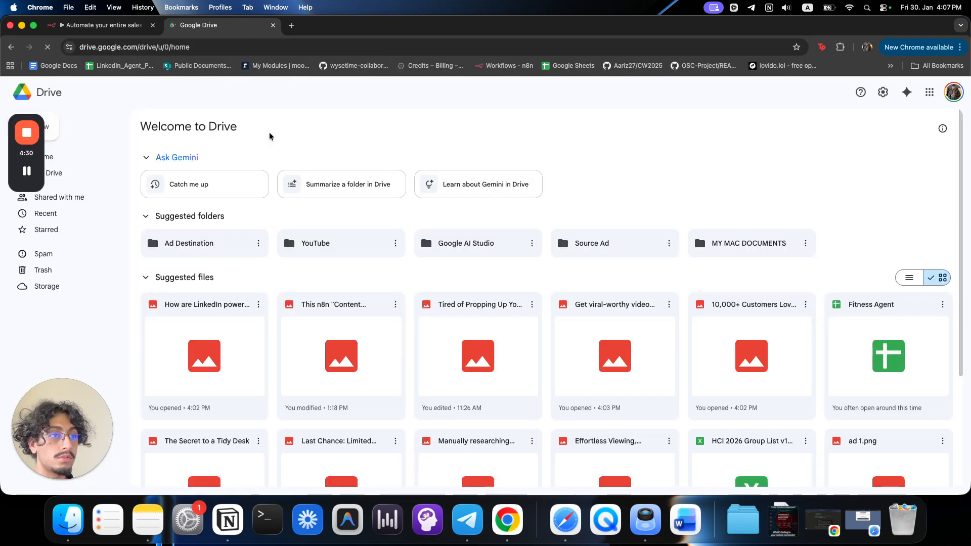
{"action": "right_click", "coordinate": [607, 246]}
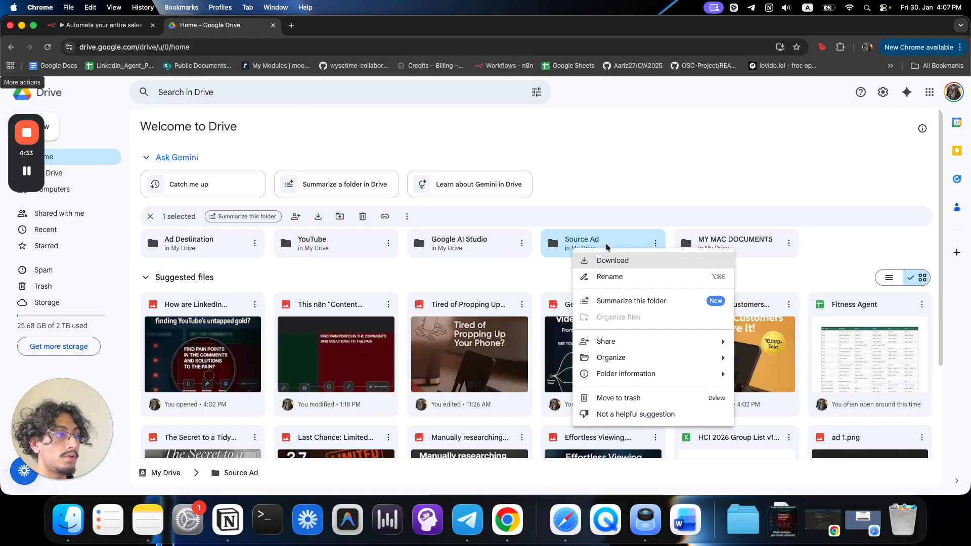
{"action": "left_click", "coordinate": [662, 237]}
{"action": "left_click", "coordinate": [655, 243]}
{"action": "left_click", "coordinate": [607, 267]}
{"action": "scroll", "coordinate": [607, 268], "scroll_direction": "down", "scroll_amount": 2}
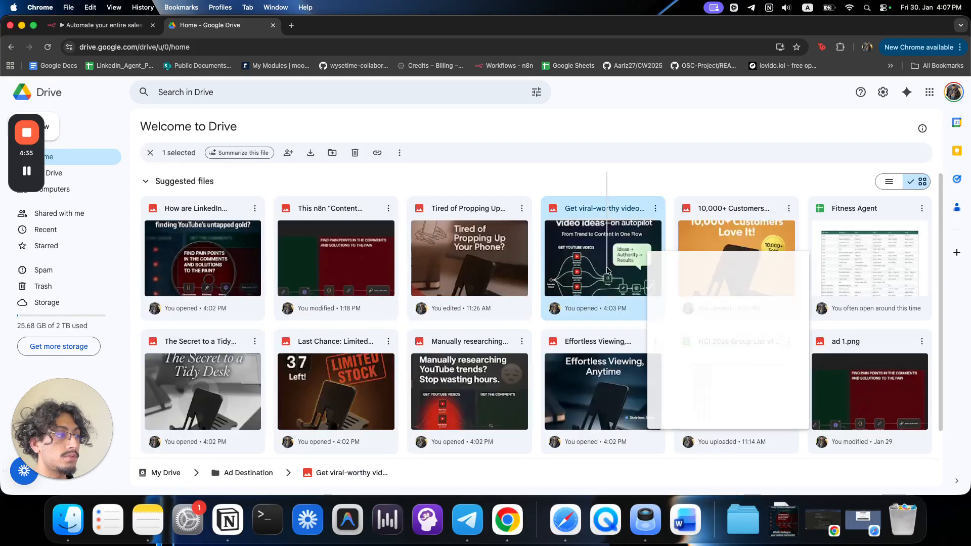
{"action": "left_click", "coordinate": [514, 182]}
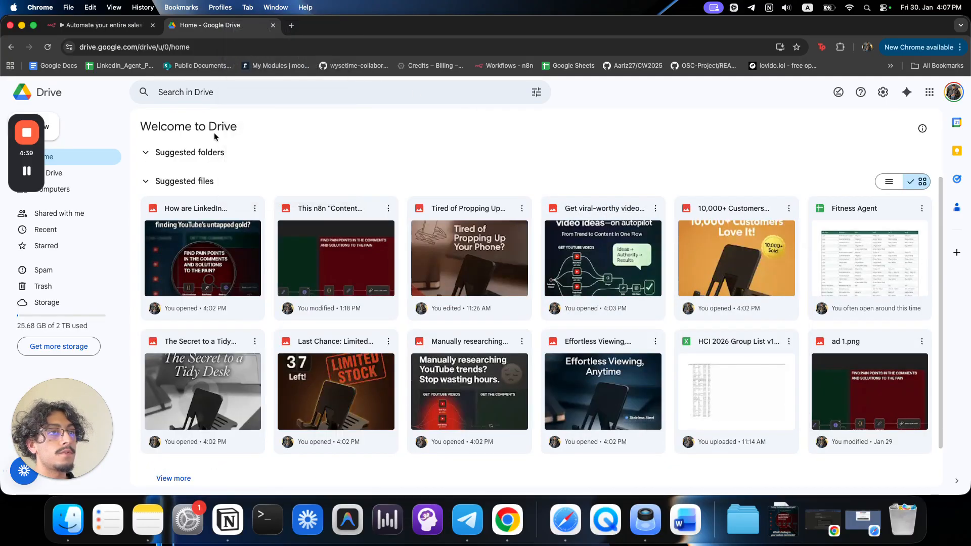
{"action": "left_click", "coordinate": [91, 180]}
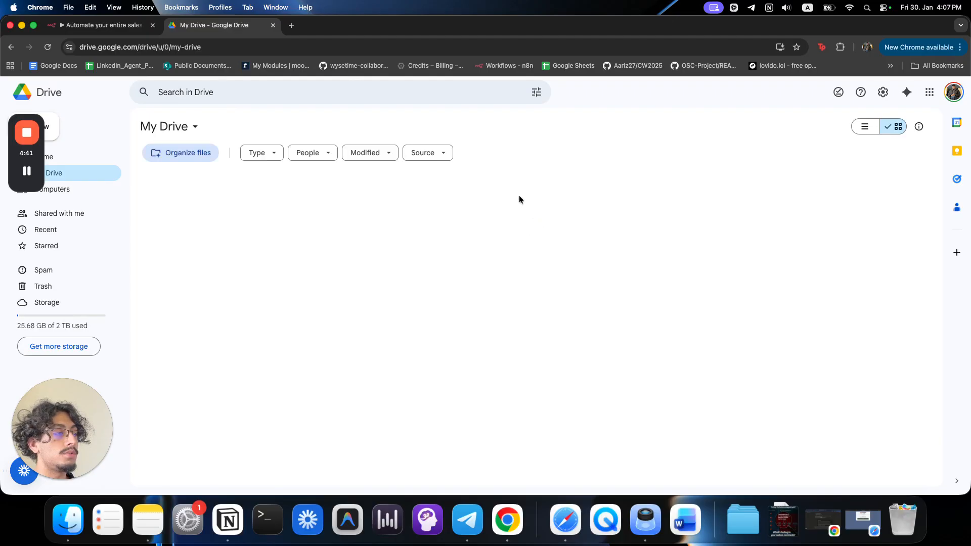
{"action": "left_click", "coordinate": [326, 205]}
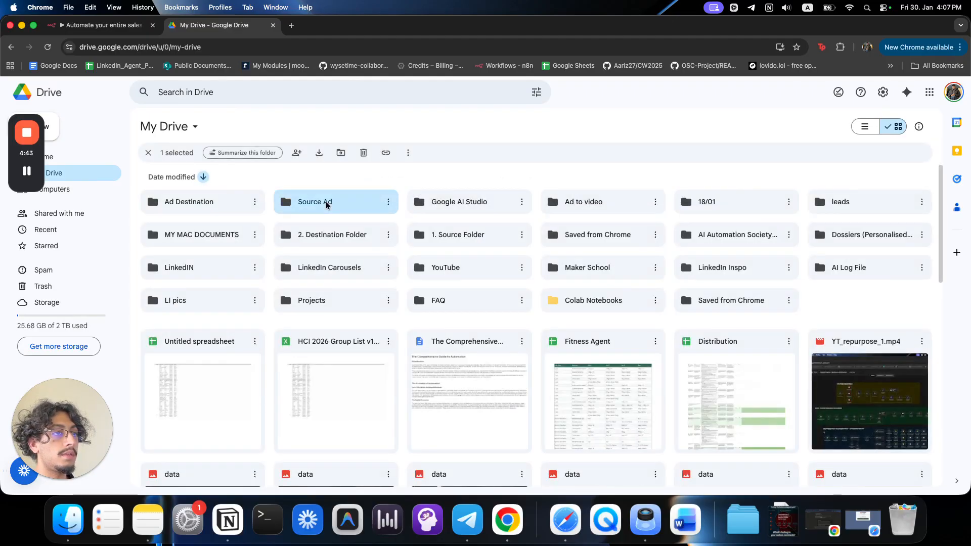
{"action": "right_click", "coordinate": [325, 204]}
Duplicate the Drive tab, opening Source Ad in one tab and Ad Destination in the other.
{"action": "right_click", "coordinate": [243, 27]}
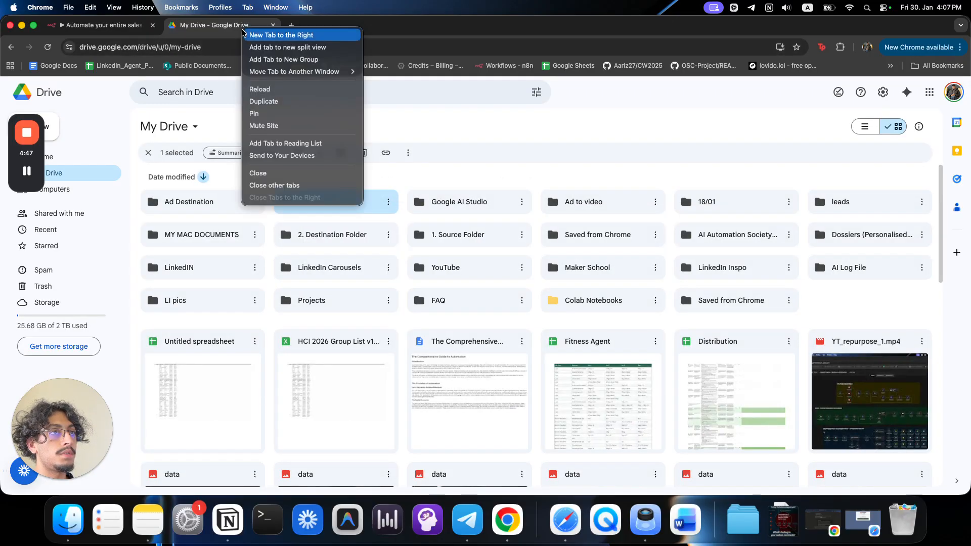
{"action": "left_click", "coordinate": [273, 102]}
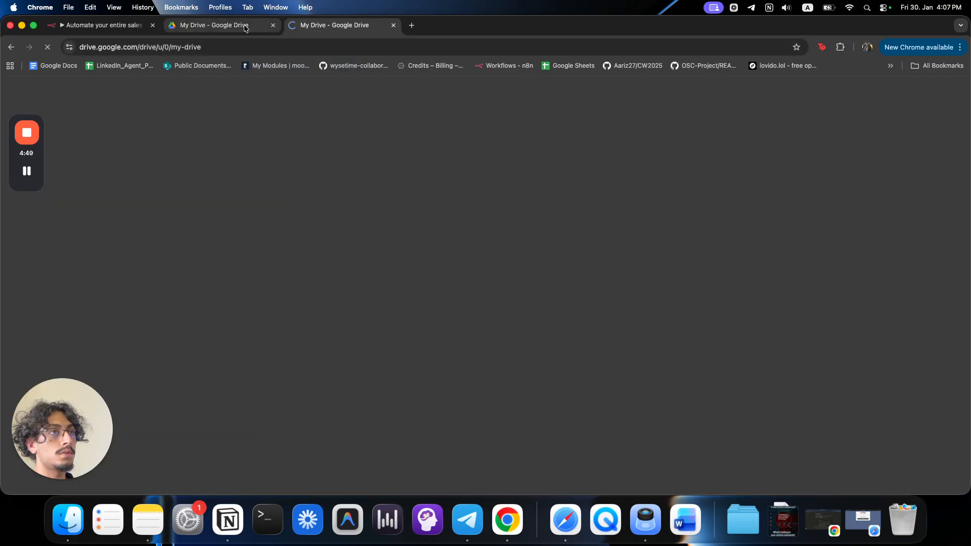
{"action": "left_click", "coordinate": [245, 27]}
{"action": "double_click", "coordinate": [323, 210]}
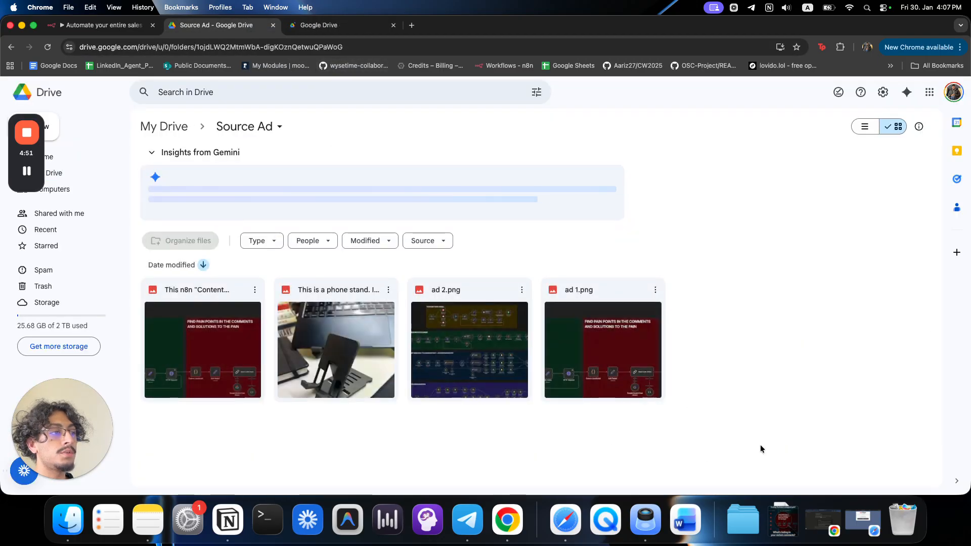
{"action": "left_click_drag", "start_coordinate": [756, 435], "coordinate": [146, 316]}
{"action": "left_click", "coordinate": [410, 429]}
{"action": "left_click", "coordinate": [318, 30]}
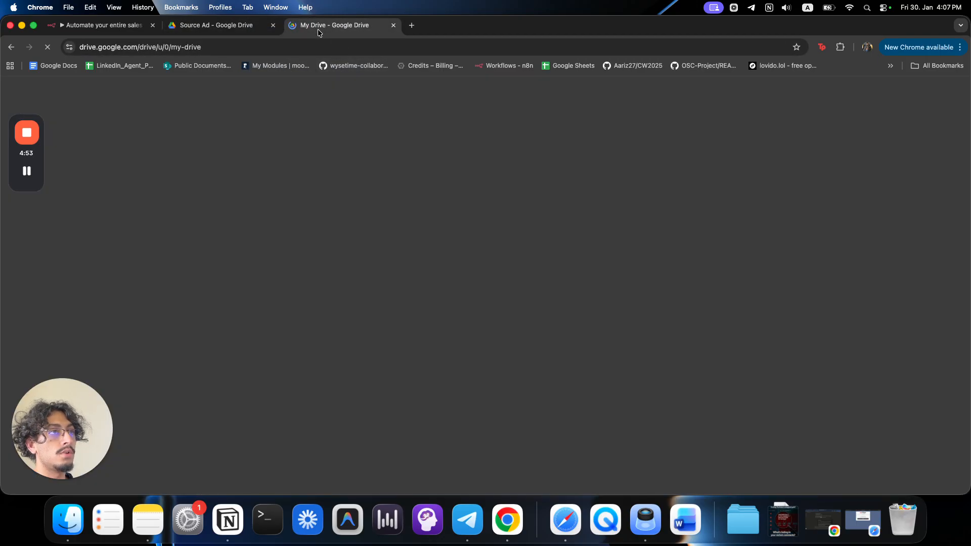
{"action": "double_click", "coordinate": [202, 201]}
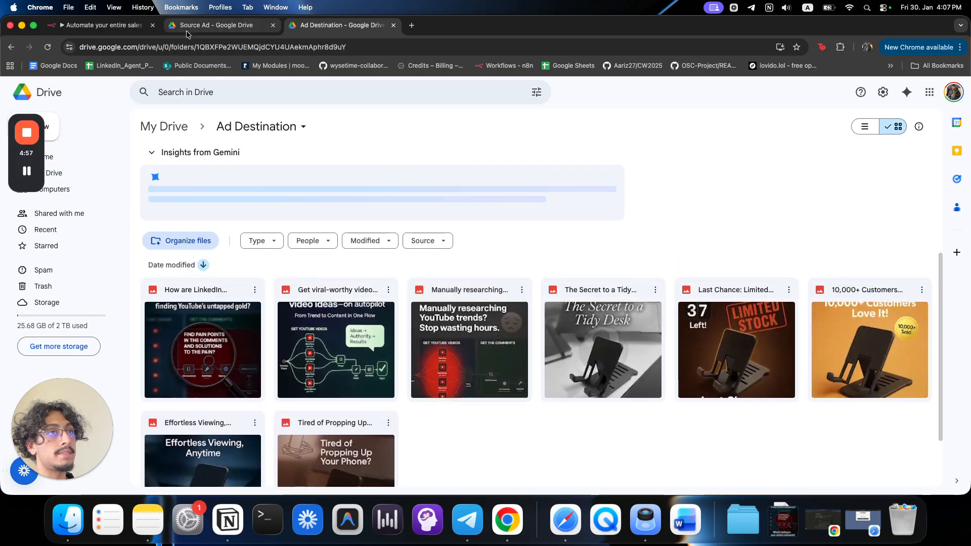
Copy the Source Ad folder ID from its address bar and return to n8n.
{"action": "left_click", "coordinate": [186, 31]}
{"action": "left_click", "coordinate": [389, 44]}
{"action": "left_click", "coordinate": [390, 44]}
{"action": "left_click_drag", "start_coordinate": [389, 42], "coordinate": [229, 44]}
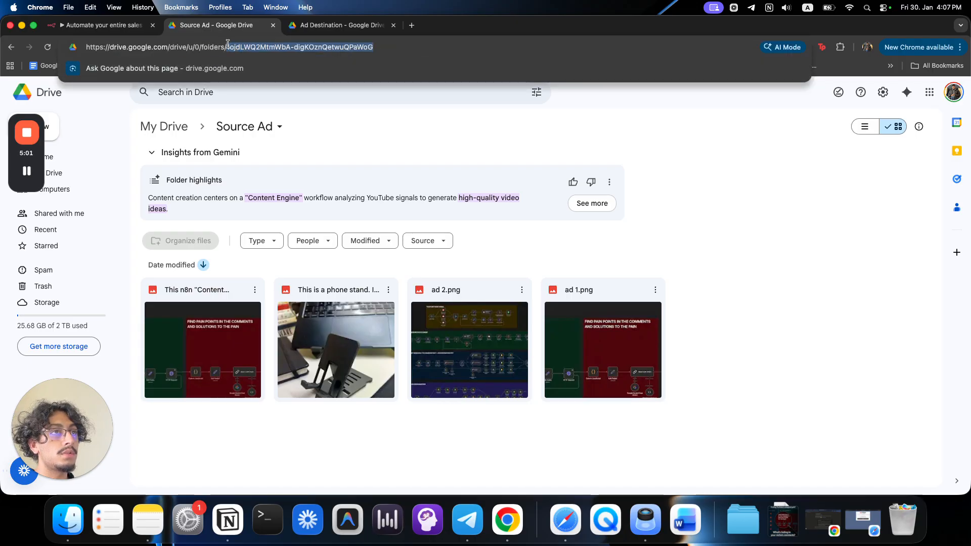
{"action": "left_click", "coordinate": [748, 235]}
{"action": "left_click", "coordinate": [111, 24]}
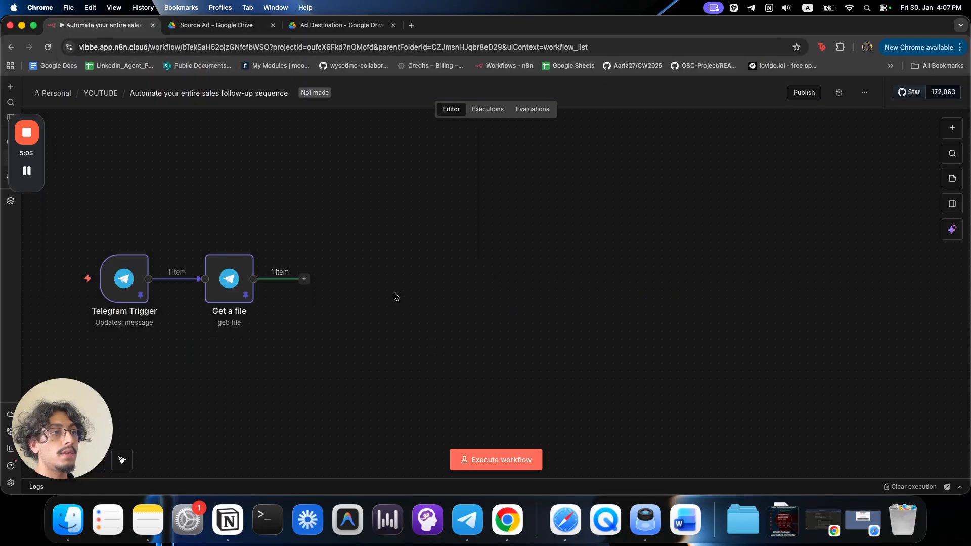
Add a Google Drive Upload file node after Get a file.
{"action": "left_click", "coordinate": [304, 278]}
{"action": "type", "text": "drive"}
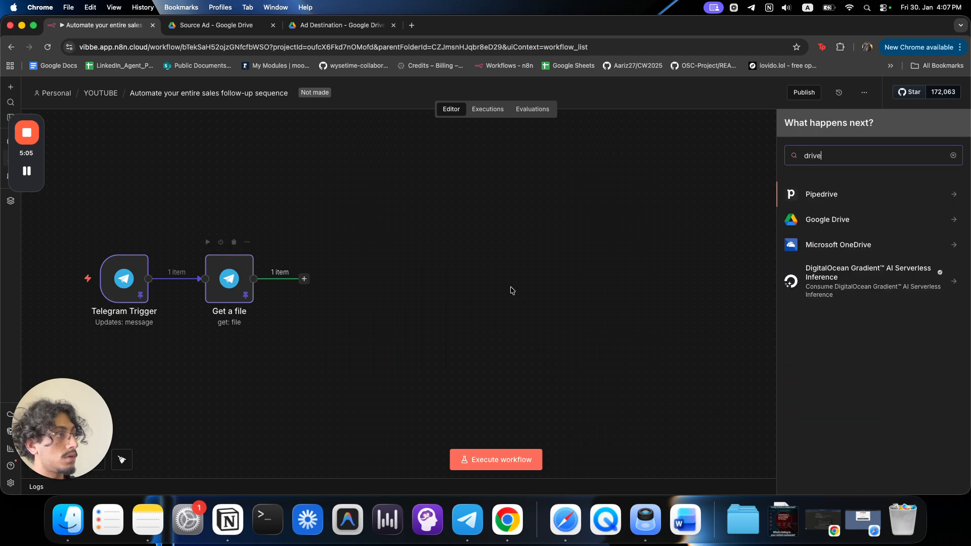
{"action": "left_click", "coordinate": [835, 228]}
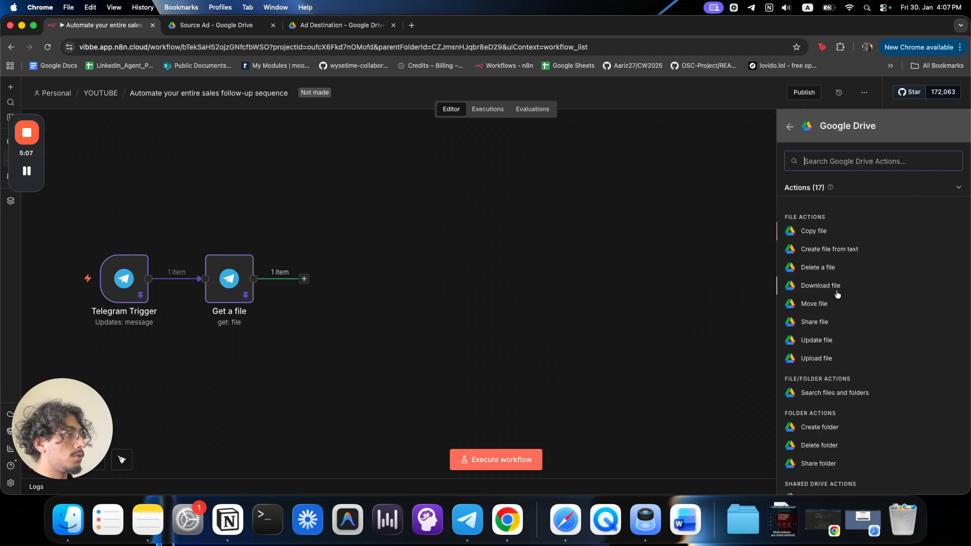
{"action": "left_click", "coordinate": [809, 358]}
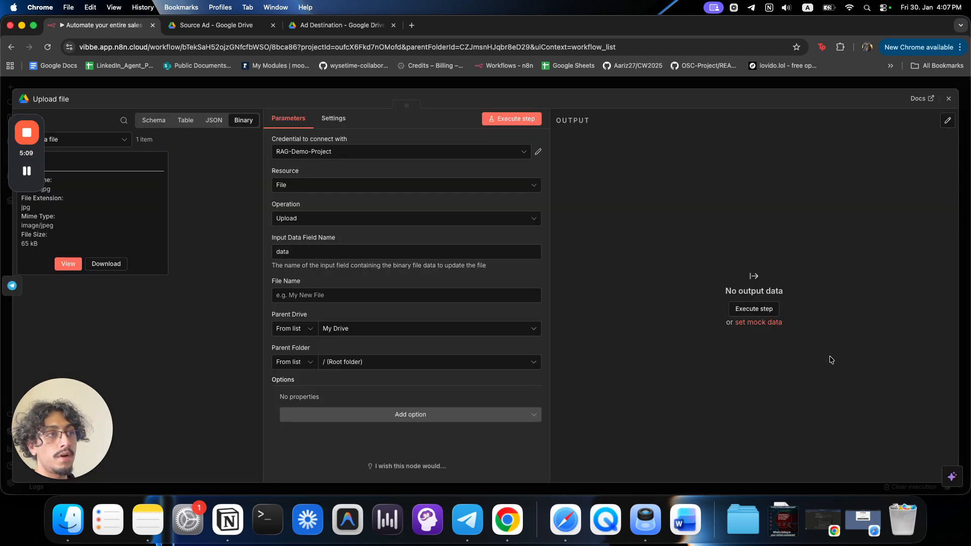
Set the File Name to the Telegram Trigger's message caption field.
{"action": "left_click", "coordinate": [323, 297]}
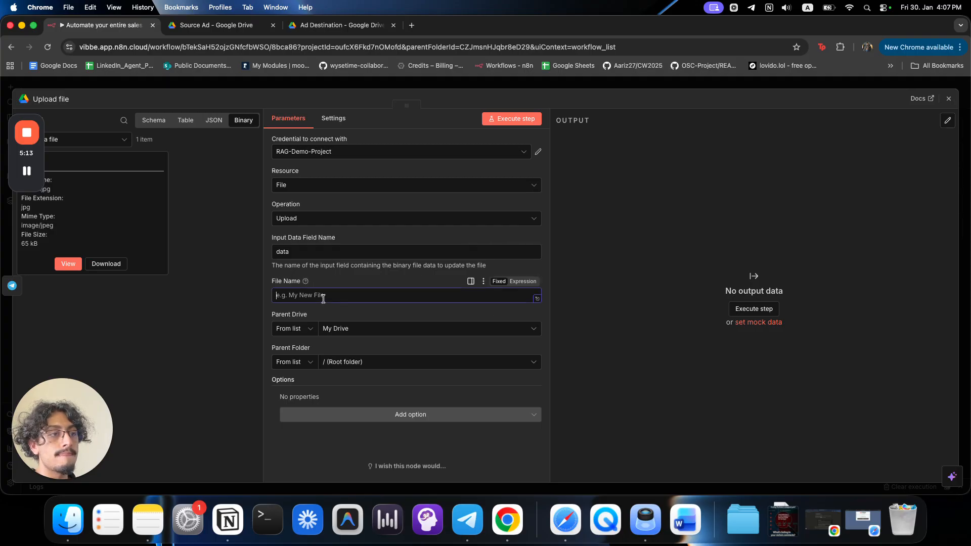
{"action": "left_click", "coordinate": [149, 125]}
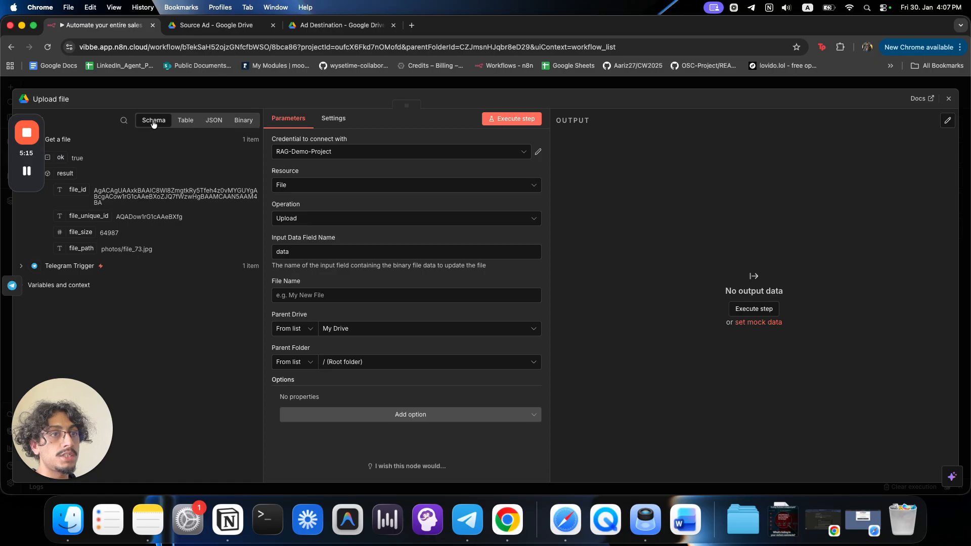
{"action": "left_click", "coordinate": [66, 262]}
{"action": "scroll", "coordinate": [119, 273], "scroll_direction": "down", "scroll_amount": 10}
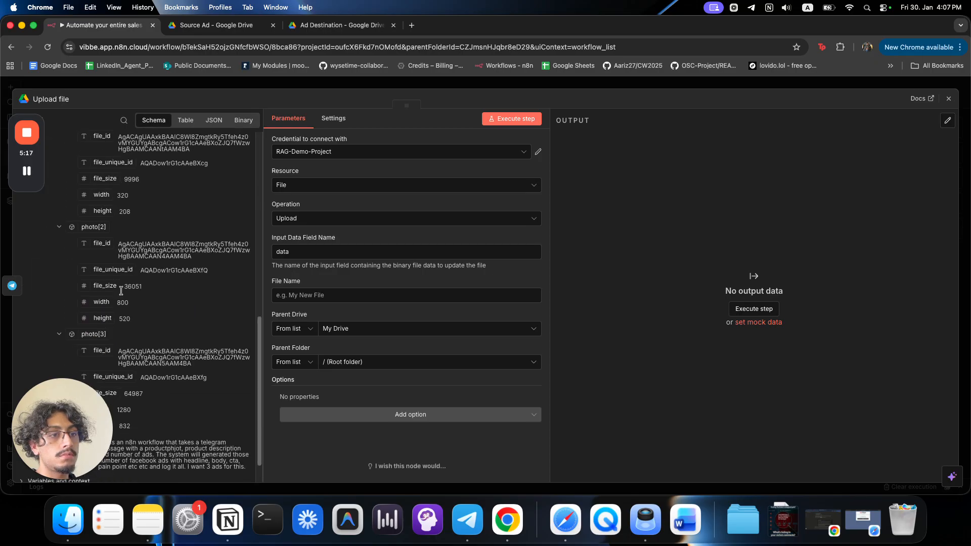
{"action": "left_click", "coordinate": [79, 408]}
{"action": "left_click_drag", "start_coordinate": [79, 408], "coordinate": [332, 301]}
{"action": "left_click_drag", "start_coordinate": [76, 407], "coordinate": [319, 297]}
{"action": "left_click_drag", "start_coordinate": [81, 322], "coordinate": [68, 435]}
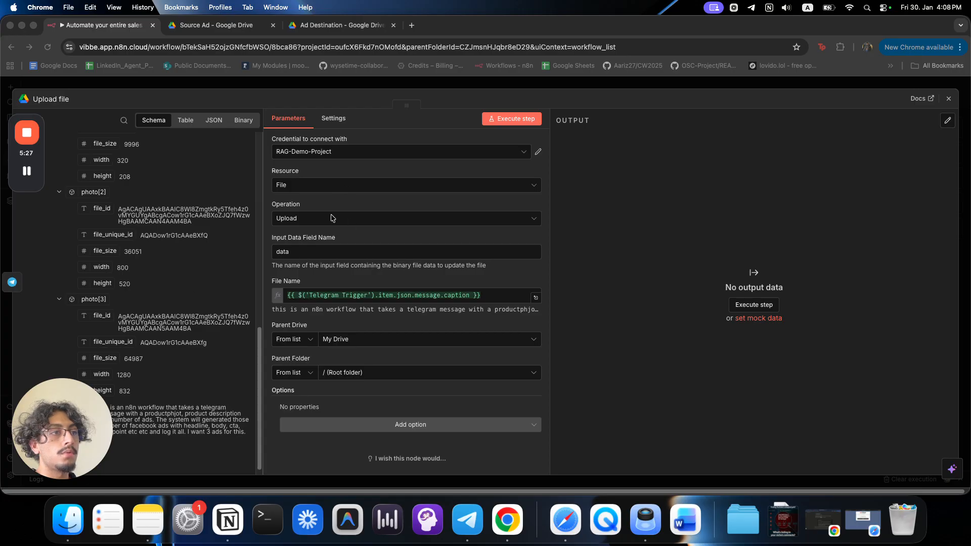
{"action": "left_click", "coordinate": [324, 245]}
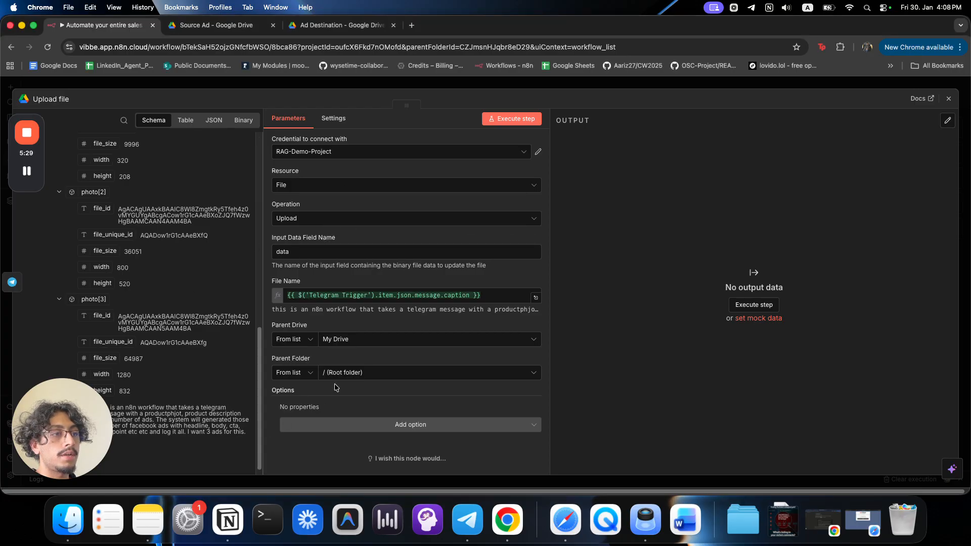
Set the Parent Folder By ID using the pasted Source Ad folder ID.
{"action": "left_click", "coordinate": [293, 372]}
{"action": "left_click", "coordinate": [282, 432]}
{"action": "double_click", "coordinate": [349, 377]}
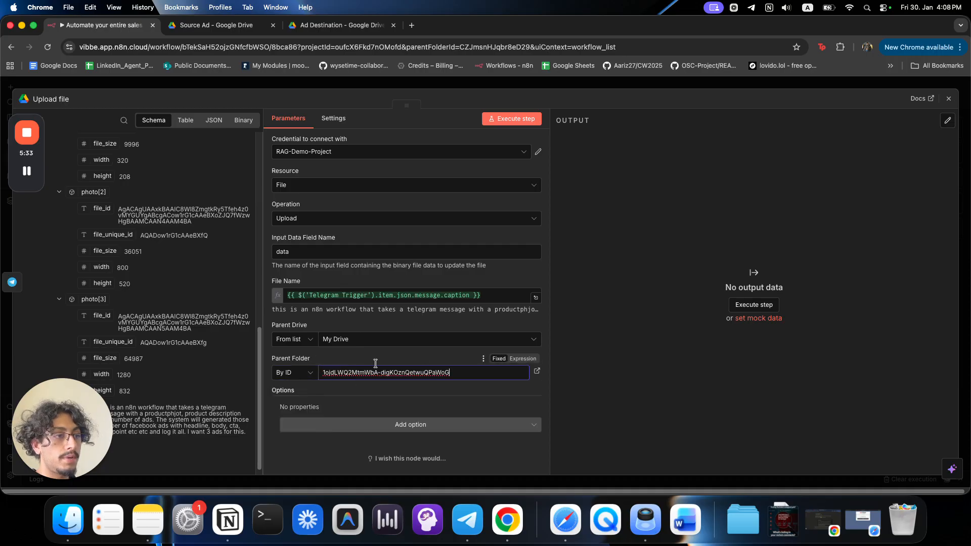
{"action": "left_click", "coordinate": [468, 84]}
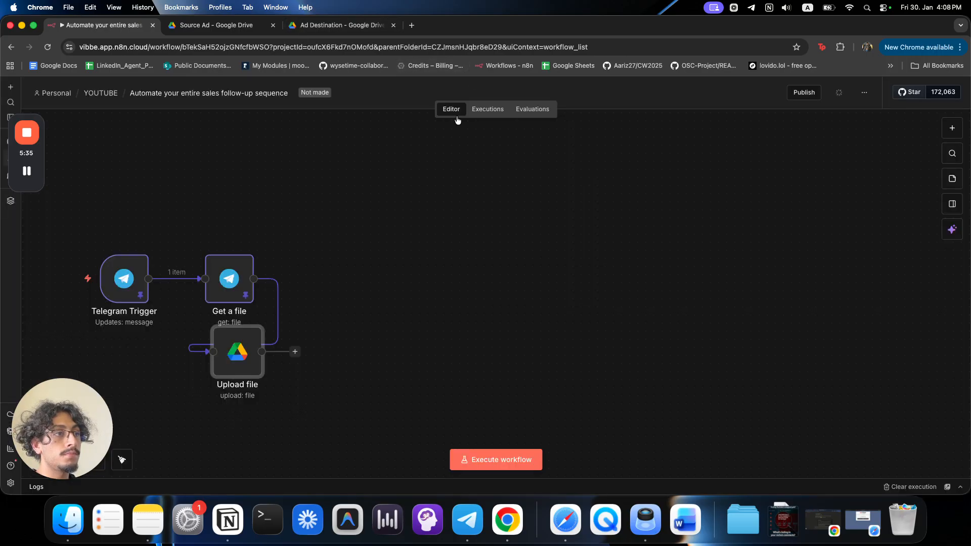
Run the three-node workflow and confirm the caption-named photo appears in the Source Ad folder.
{"action": "left_click_drag", "start_coordinate": [231, 353], "coordinate": [384, 279]}
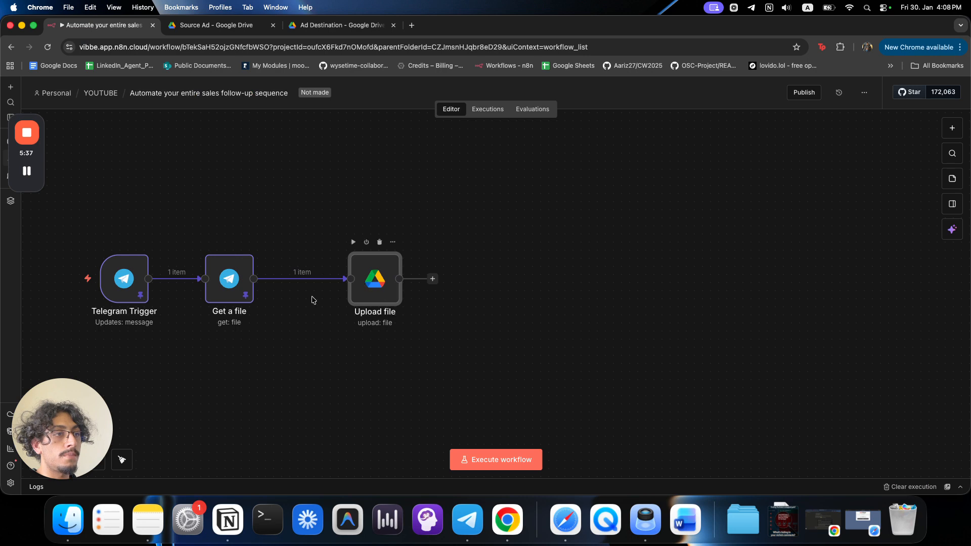
{"action": "left_click", "coordinate": [56, 278]}
{"action": "left_click", "coordinate": [218, 25]}
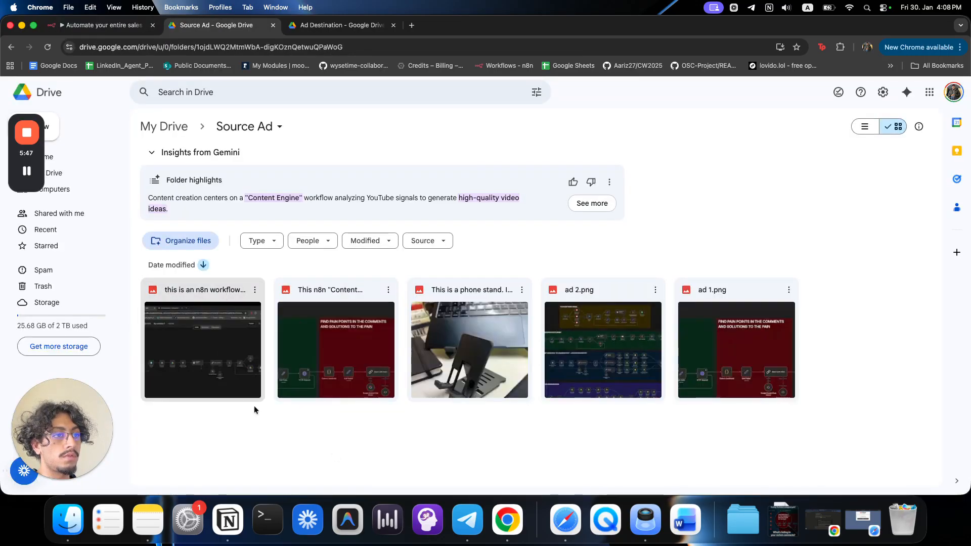
{"action": "left_click", "coordinate": [130, 30]}
{"action": "left_click_drag", "start_coordinate": [378, 281], "coordinate": [330, 282]}
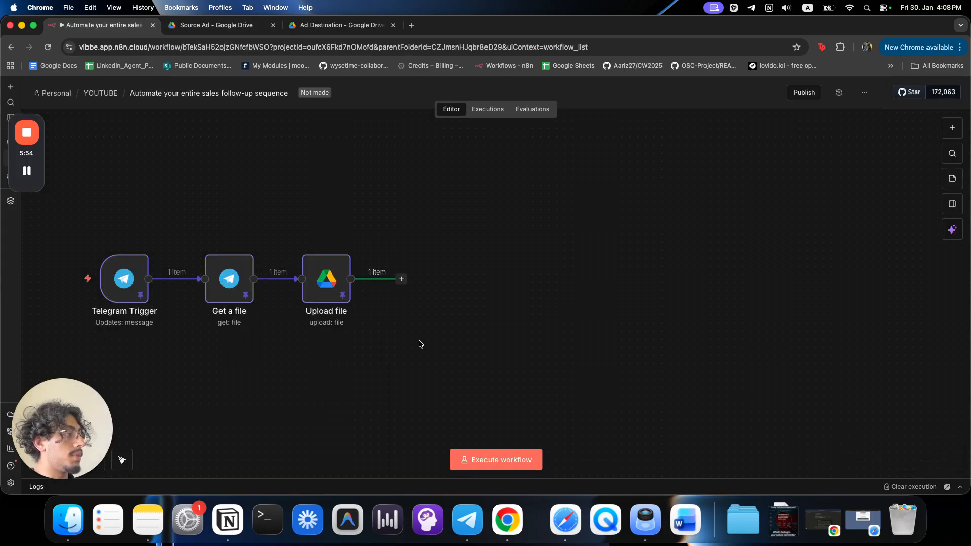
{"action": "left_click", "coordinate": [401, 279]}
Add a Google Drive Download file step that fetches the uploaded file by its id.
{"action": "type", "text": "drive"}
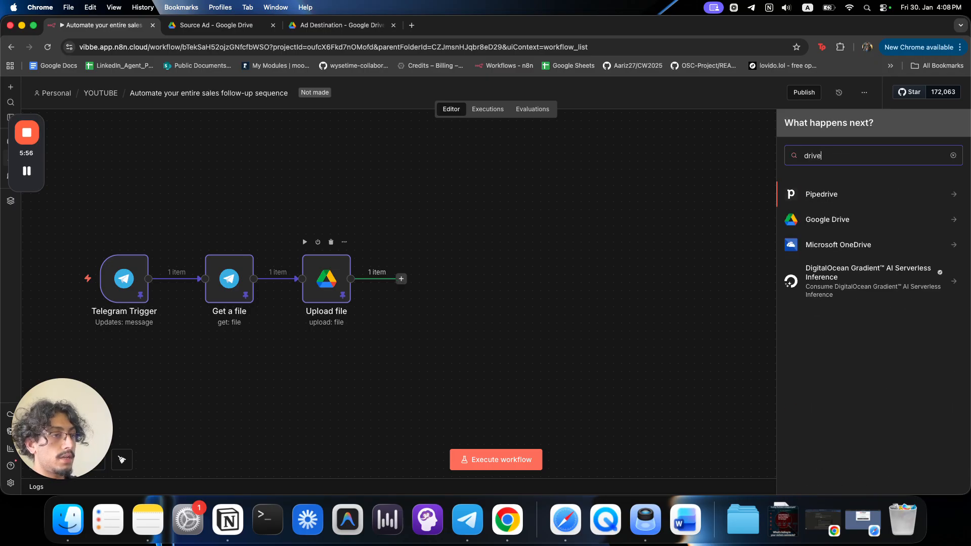
{"action": "left_click", "coordinate": [832, 222]}
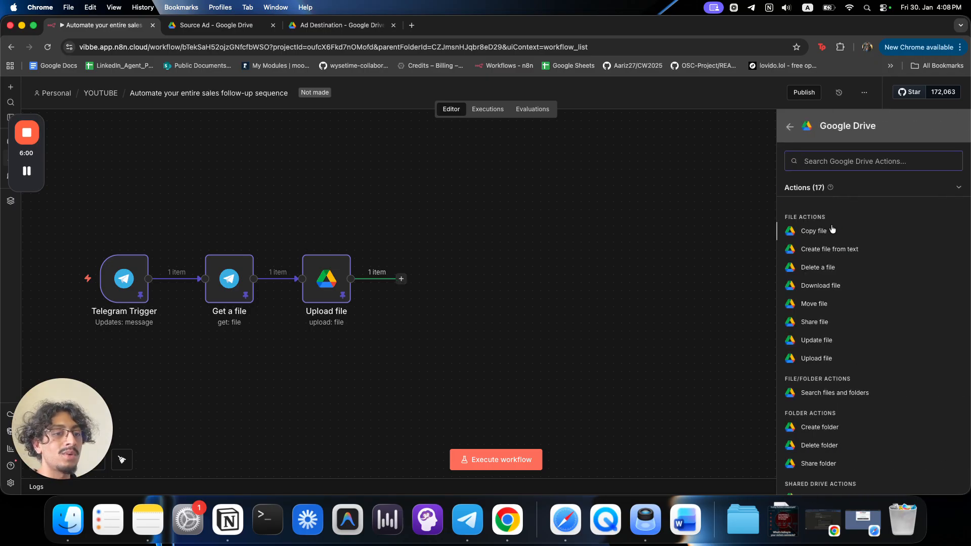
{"action": "left_click", "coordinate": [819, 286]}
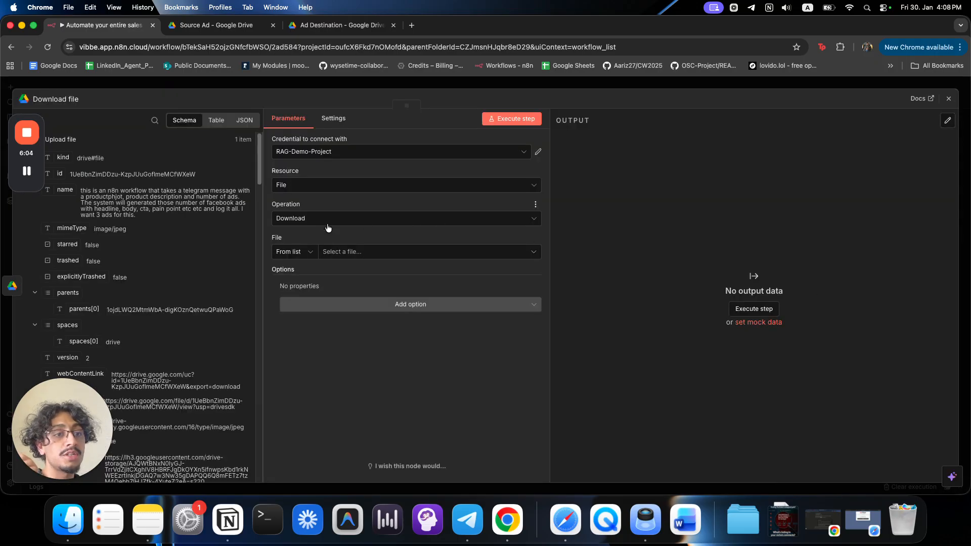
{"action": "left_click_drag", "start_coordinate": [61, 173], "coordinate": [358, 252]}
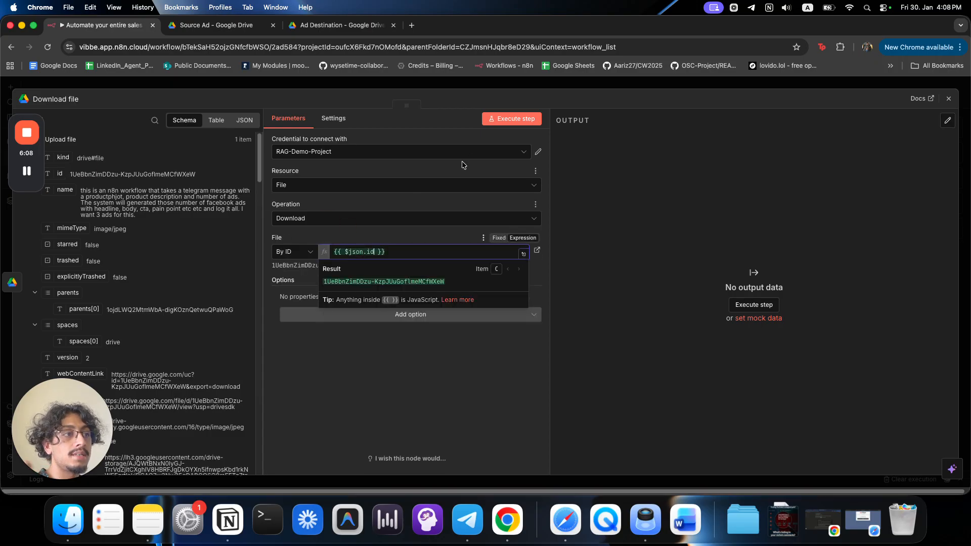
Run the download step and preview the returned 65 kB jpg image.
{"action": "left_click", "coordinate": [500, 121]}
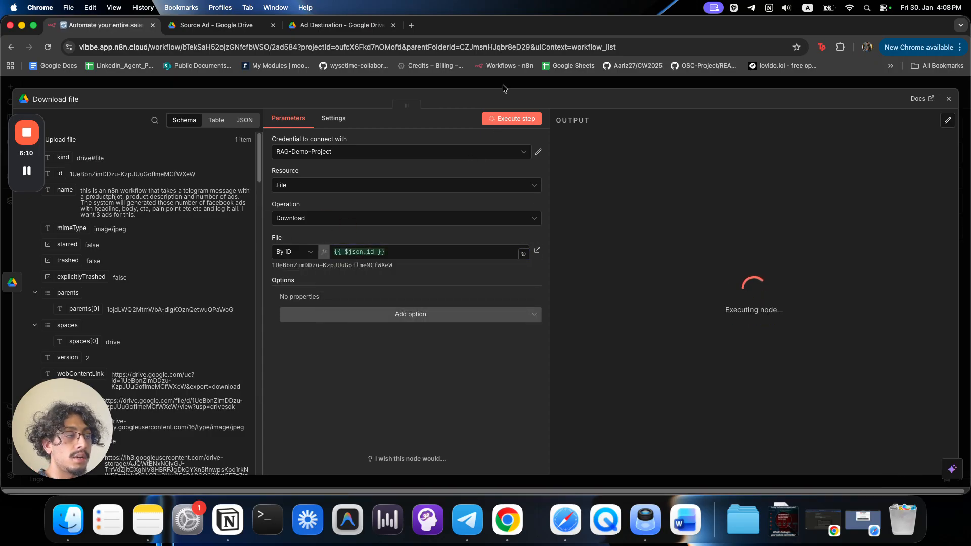
{"action": "left_click_drag", "start_coordinate": [561, 182], "coordinate": [639, 238]}
{"action": "left_click", "coordinate": [639, 238]}
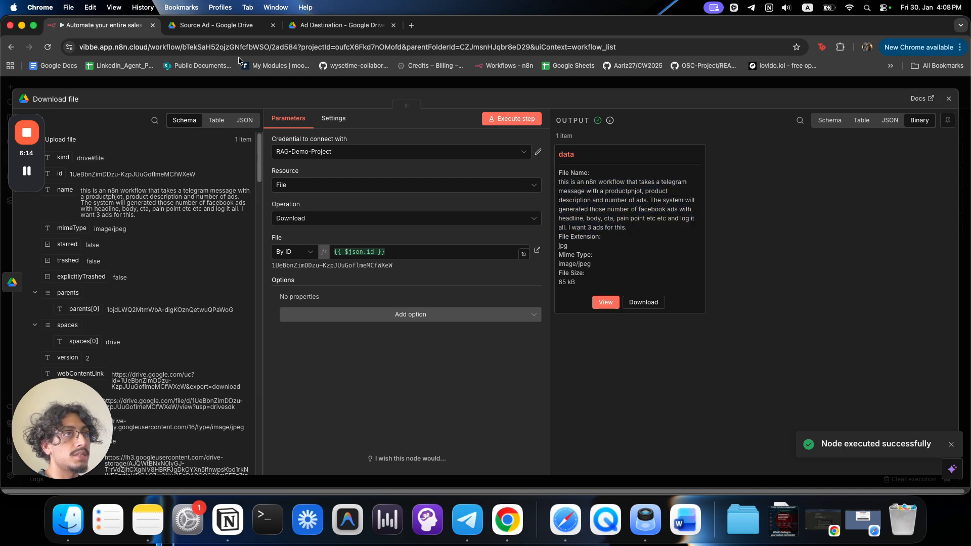
{"action": "left_click", "coordinate": [606, 303]}
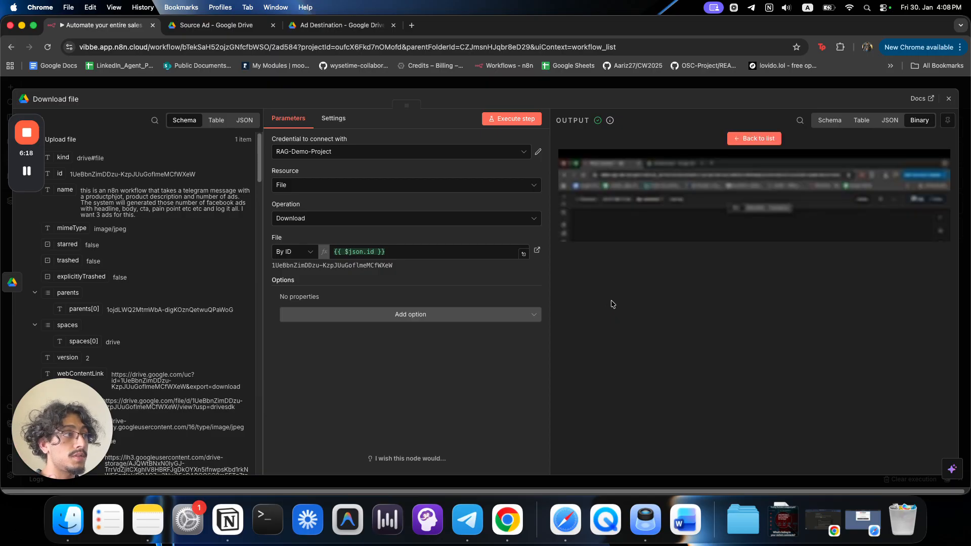
{"action": "left_click", "coordinate": [729, 90]}
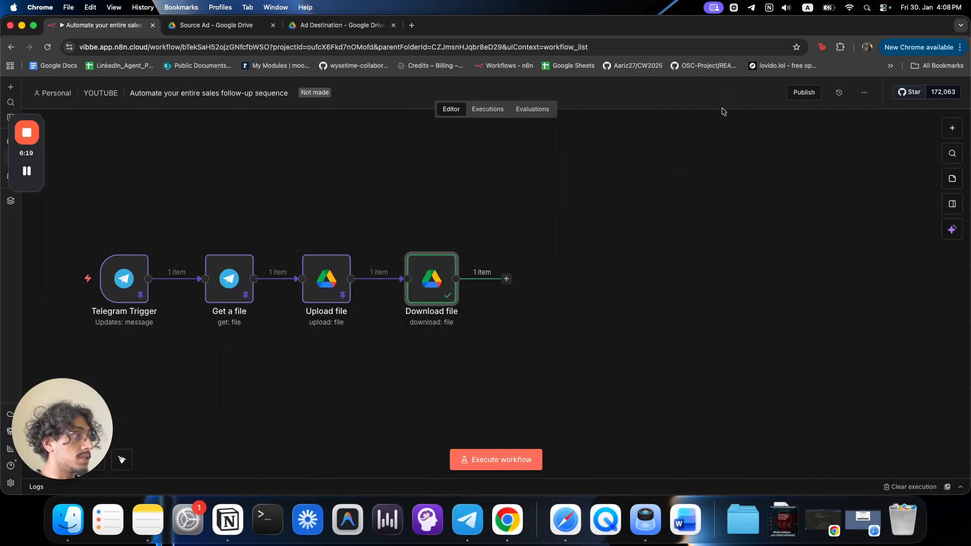
Add a Google Gemini Analyze an image step using models/gemini-2.5-pro.
{"action": "left_click", "coordinate": [505, 280]}
{"action": "type", "text": "gemin"}
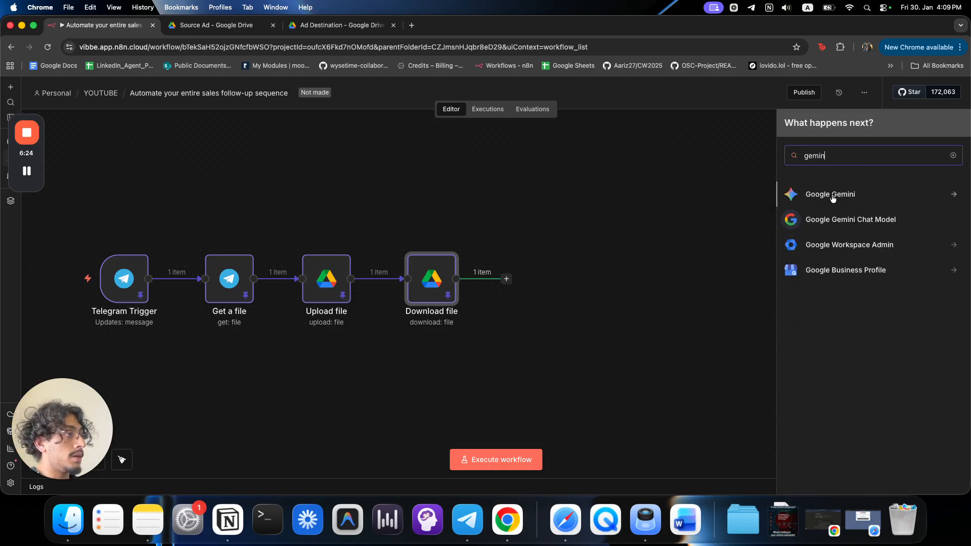
{"action": "left_click", "coordinate": [833, 196]}
{"action": "scroll", "coordinate": [874, 390], "scroll_direction": "down", "scroll_amount": 3}
{"action": "left_click", "coordinate": [852, 305]}
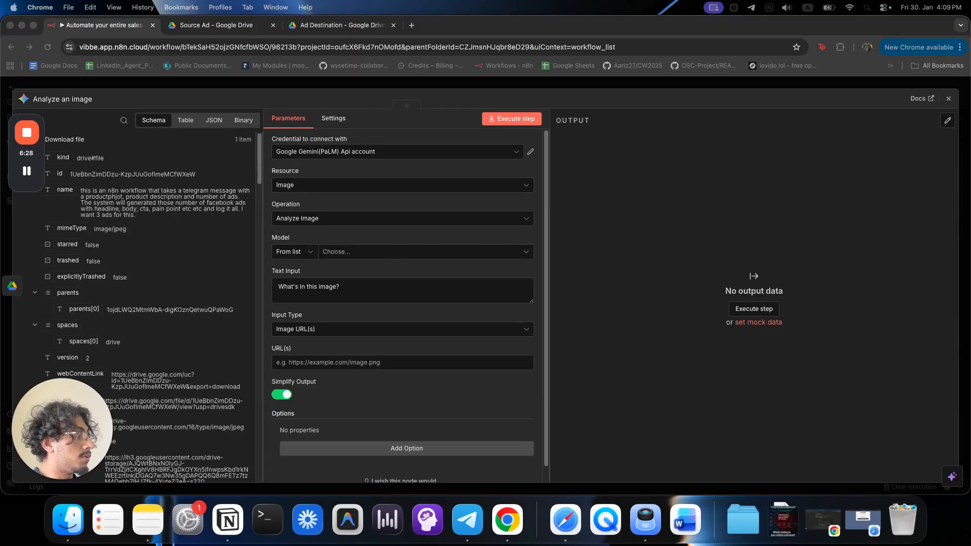
{"action": "left_click", "coordinate": [373, 253]}
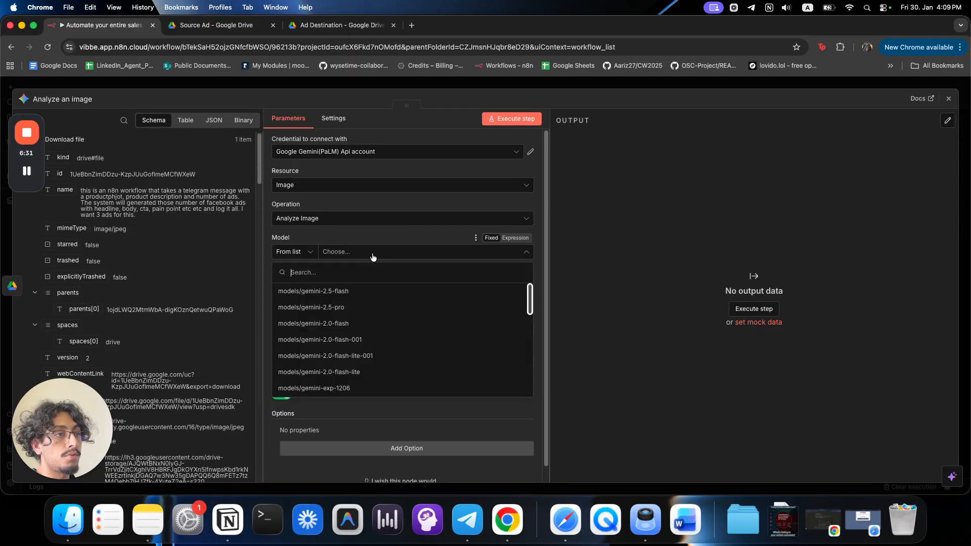
{"action": "left_click", "coordinate": [363, 307]}
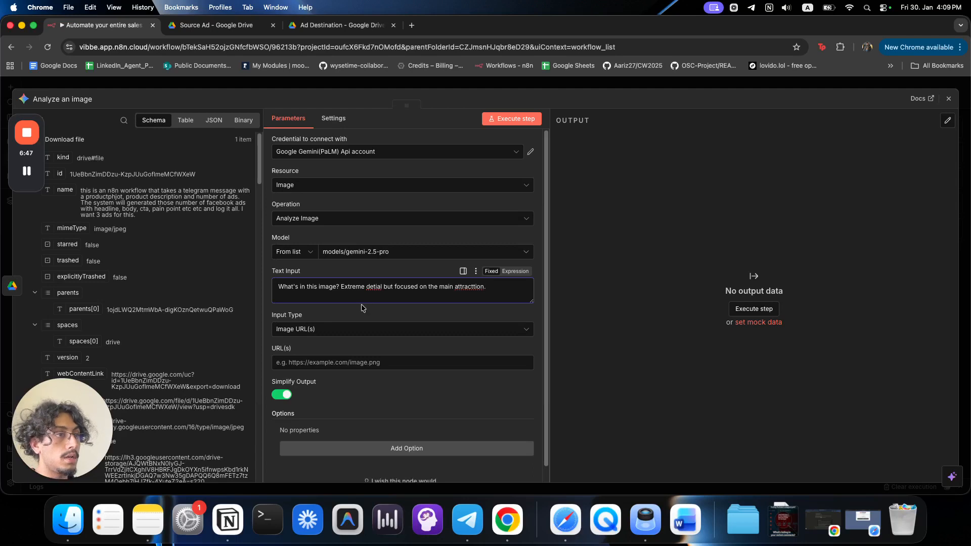
Fix the prompt typos 'detail' and 'attraction', set Input Type to Binary File(s), and run it.
{"action": "right_click", "coordinate": [372, 290]}
{"action": "left_click", "coordinate": [407, 178]}
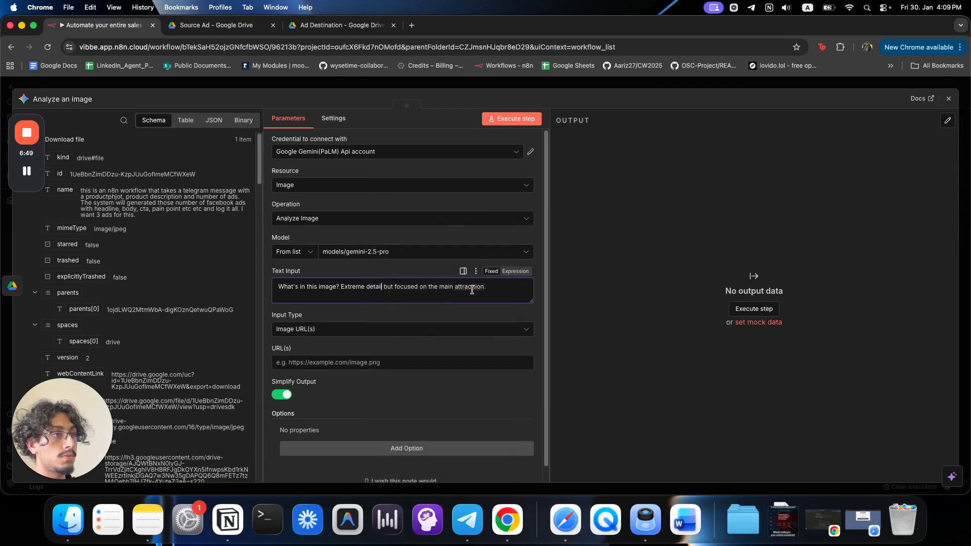
{"action": "right_click", "coordinate": [474, 291]}
{"action": "left_click", "coordinate": [497, 185]}
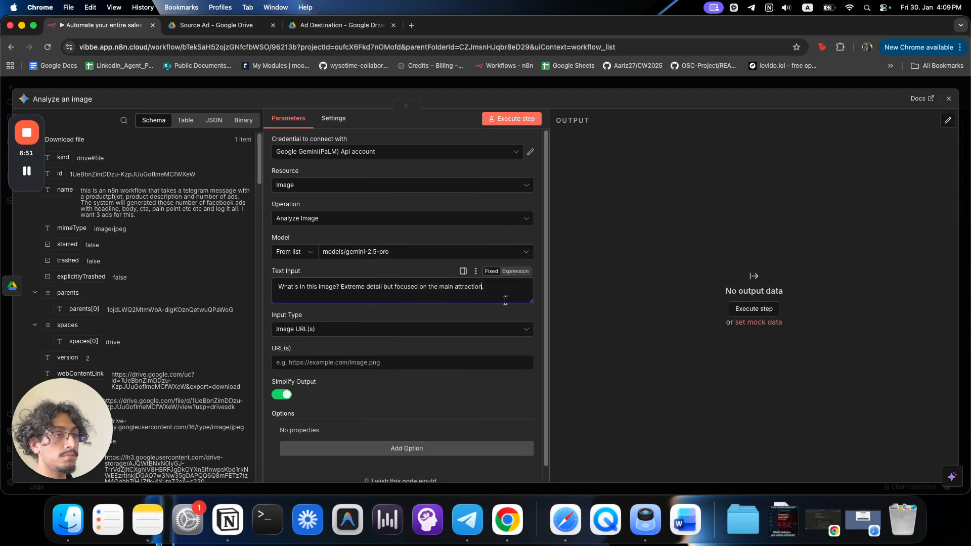
{"action": "left_click", "coordinate": [298, 331]}
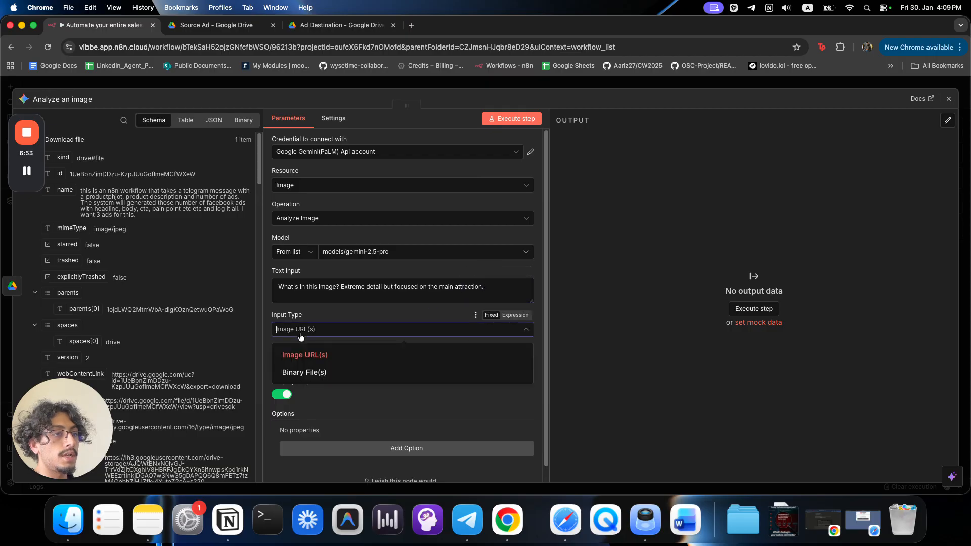
{"action": "left_click", "coordinate": [304, 373]}
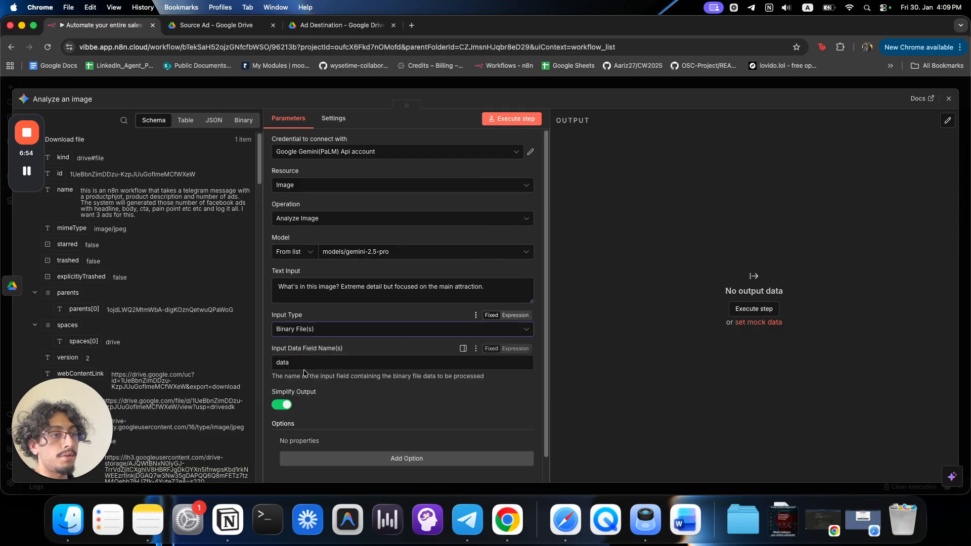
{"action": "left_click", "coordinate": [514, 119]}
{"action": "key", "text": "Escape"}
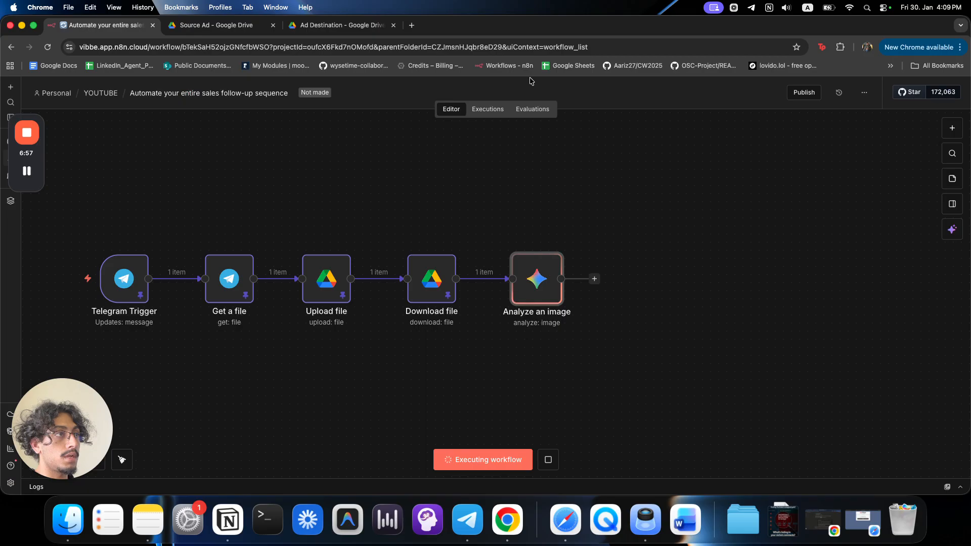
Switch the Analyze an image step to a different Gemini credential and rerun the workflow.
{"action": "scroll", "coordinate": [649, 344], "scroll_direction": "right", "scroll_amount": 1}
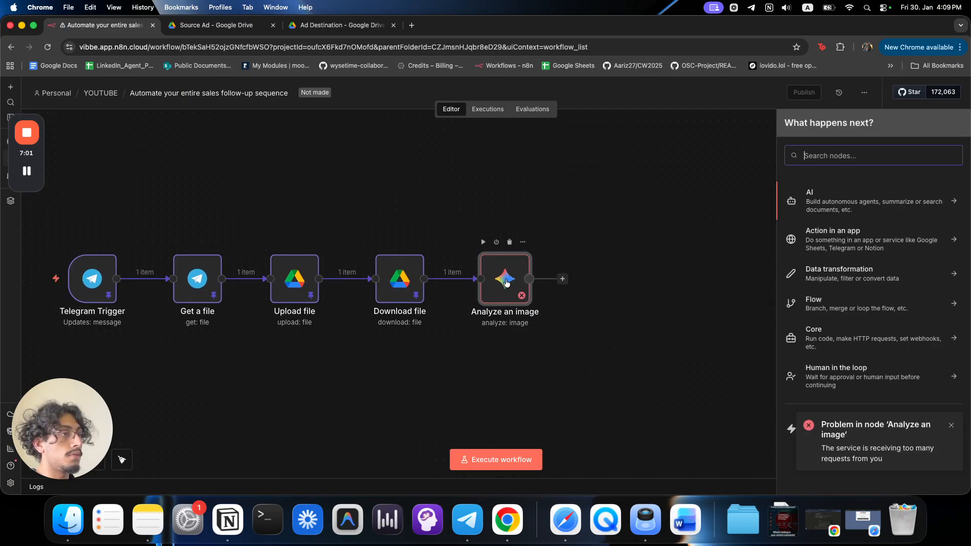
{"action": "double_click", "coordinate": [506, 281]}
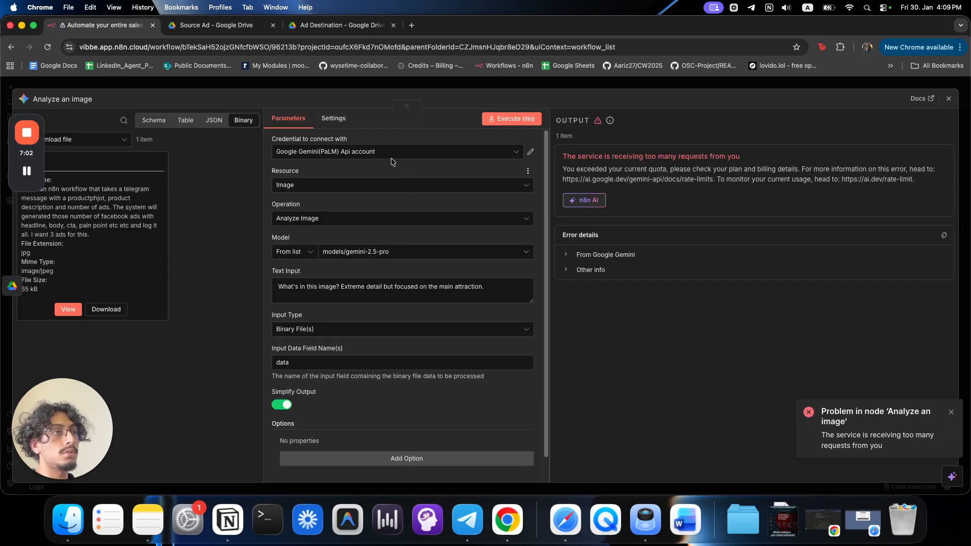
{"action": "left_click", "coordinate": [392, 156]}
{"action": "scroll", "coordinate": [392, 169], "scroll_direction": "up", "scroll_amount": 2}
{"action": "left_click", "coordinate": [372, 177]}
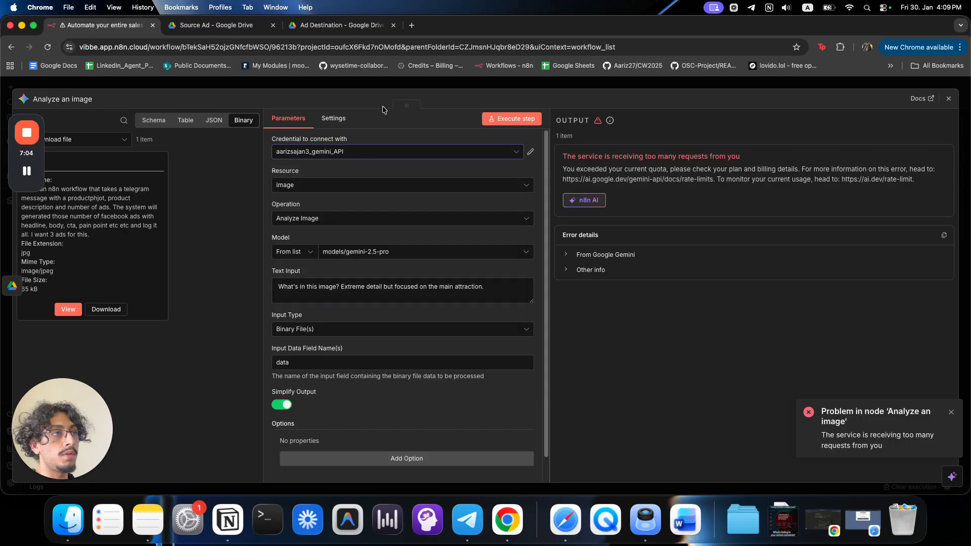
{"action": "left_click", "coordinate": [387, 89]}
{"action": "left_click", "coordinate": [452, 455]}
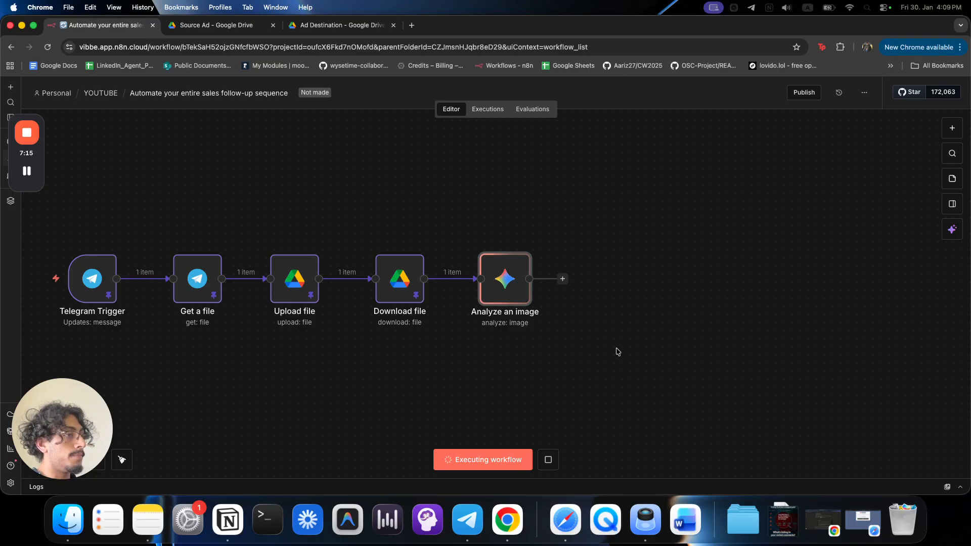
Add an OpenAI Message a model step after Analyze an image using GPT-4O-MINI.
{"action": "left_click", "coordinate": [562, 278]}
{"action": "type", "text": "open"}
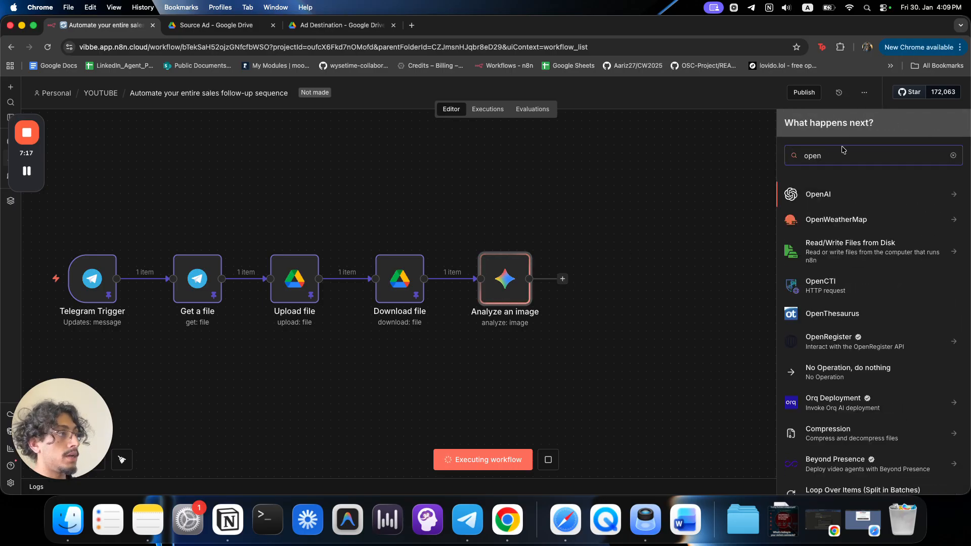
{"action": "key", "text": "Return"}
{"action": "left_click", "coordinate": [837, 232]}
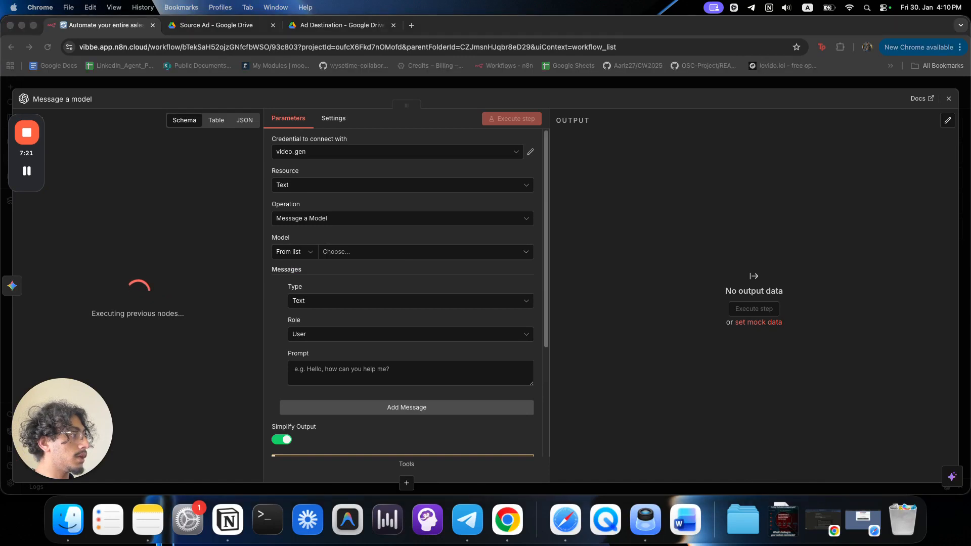
{"action": "left_click", "coordinate": [343, 255]}
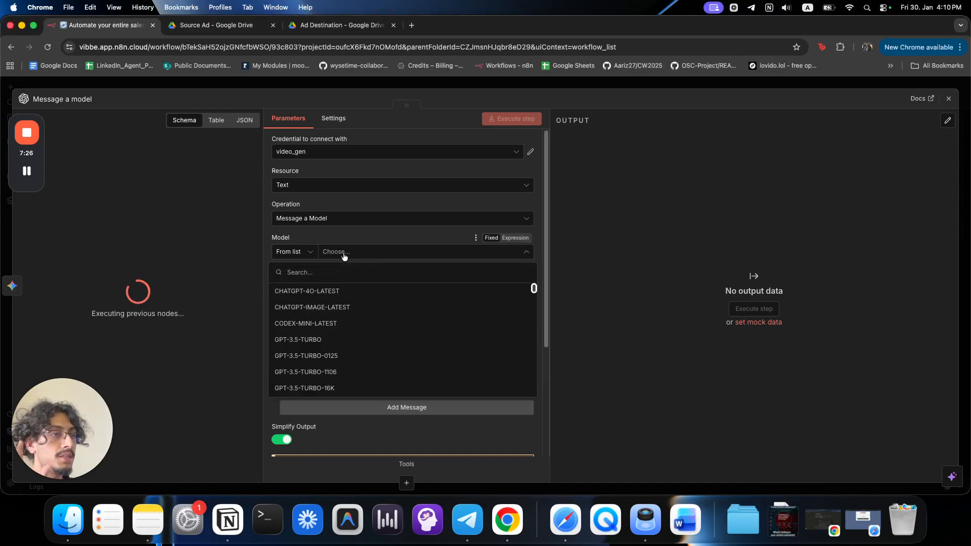
{"action": "scroll", "coordinate": [393, 340], "scroll_direction": "down", "scroll_amount": 5}
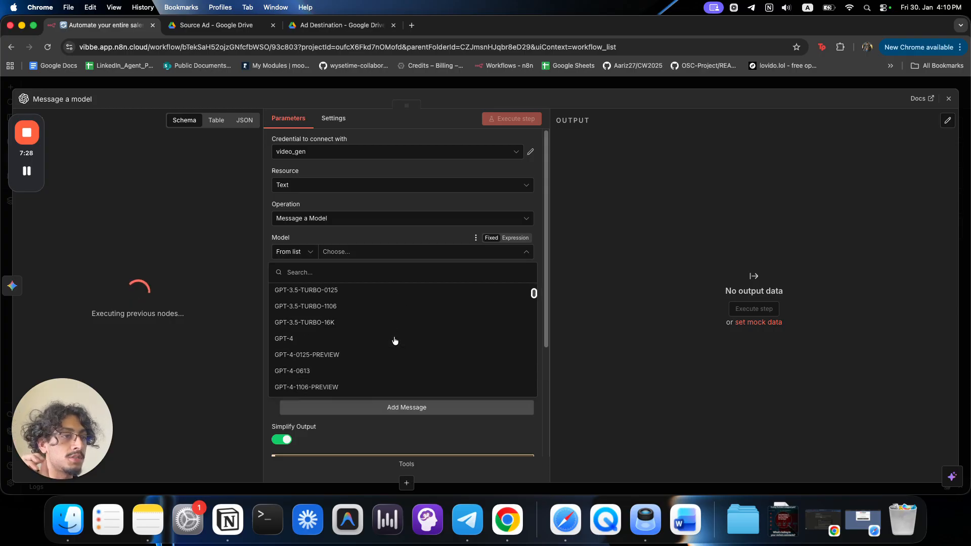
{"action": "scroll", "coordinate": [395, 340], "scroll_direction": "down", "scroll_amount": 5}
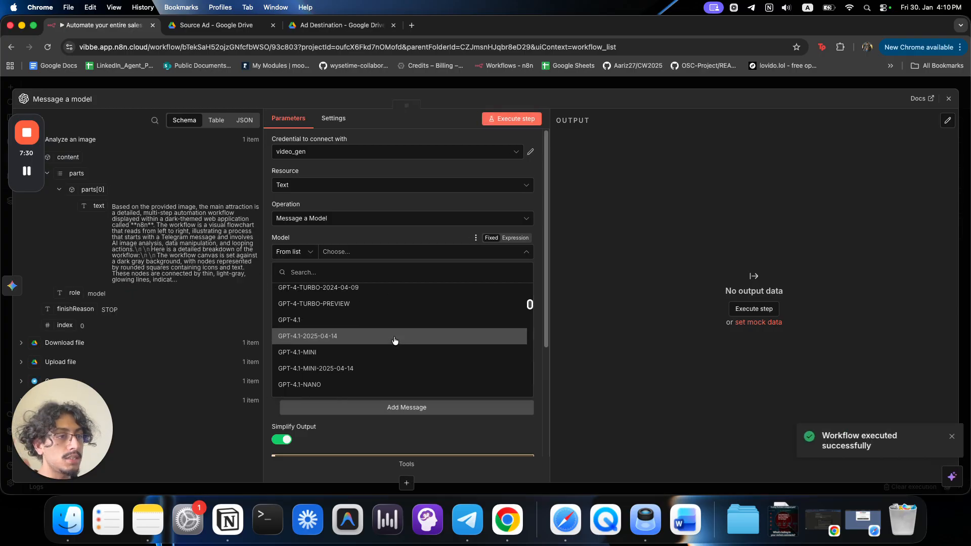
{"action": "scroll", "coordinate": [395, 341], "scroll_direction": "down", "scroll_amount": 10}
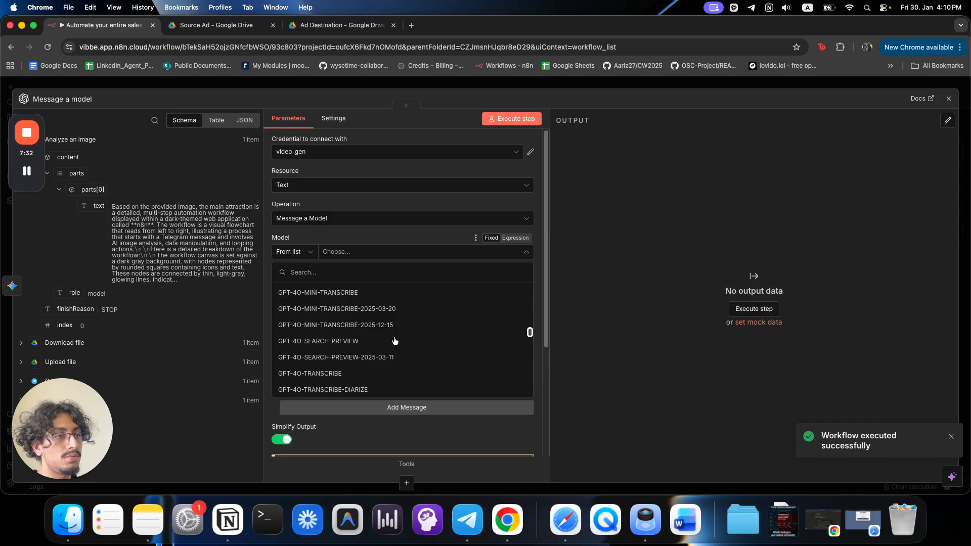
{"action": "scroll", "coordinate": [395, 340], "scroll_direction": "up", "scroll_amount": 3}
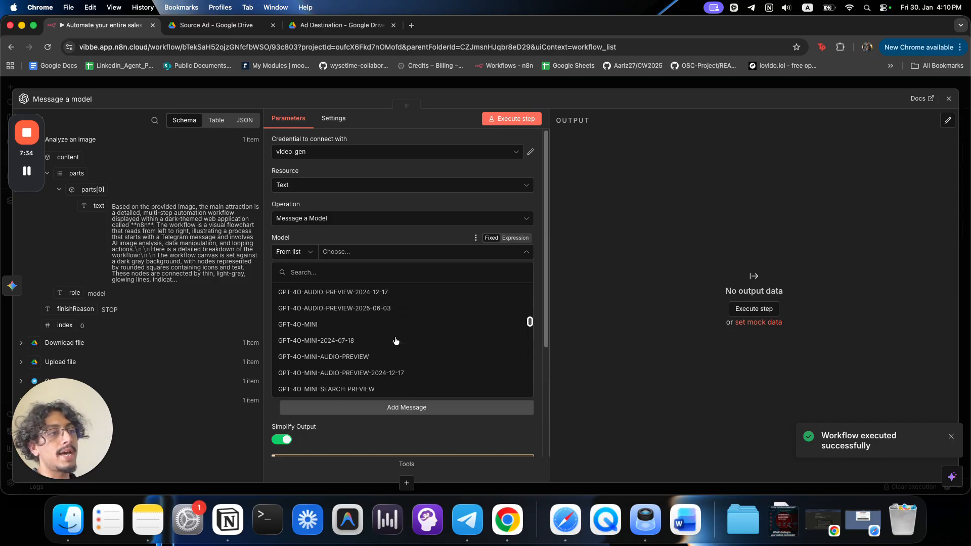
{"action": "left_click", "coordinate": [395, 322]}
{"action": "left_click", "coordinate": [441, 87]}
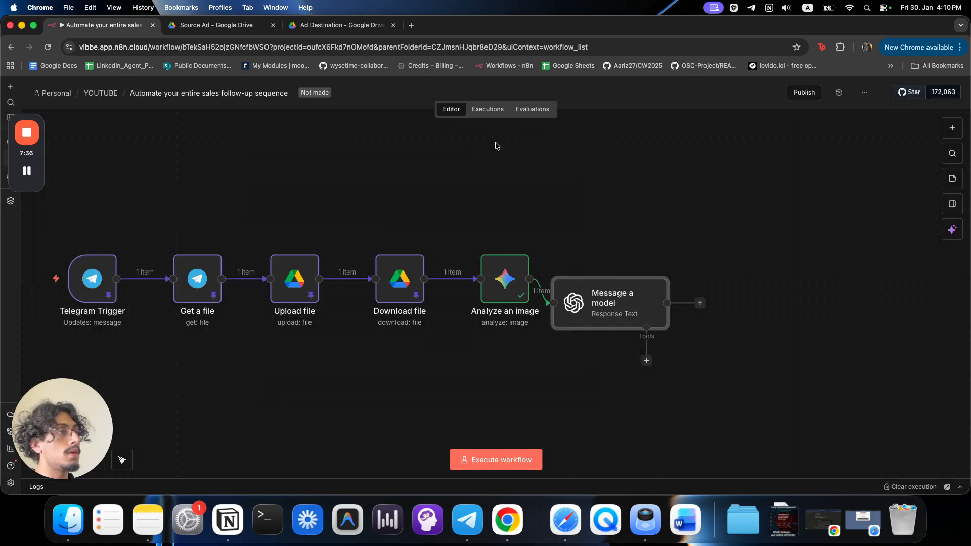
Move Message a model further right and pin the Analyze an image output data.
{"action": "left_click_drag", "start_coordinate": [629, 273], "coordinate": [643, 274]}
{"action": "left_click", "coordinate": [506, 288]}
{"action": "key", "text": "p"}
{"action": "left_click", "coordinate": [531, 327]}
{"action": "left_click", "coordinate": [519, 280]}
Review the Analyze an image output as a table, reading the screenshot description.
{"action": "double_click", "coordinate": [519, 281]}
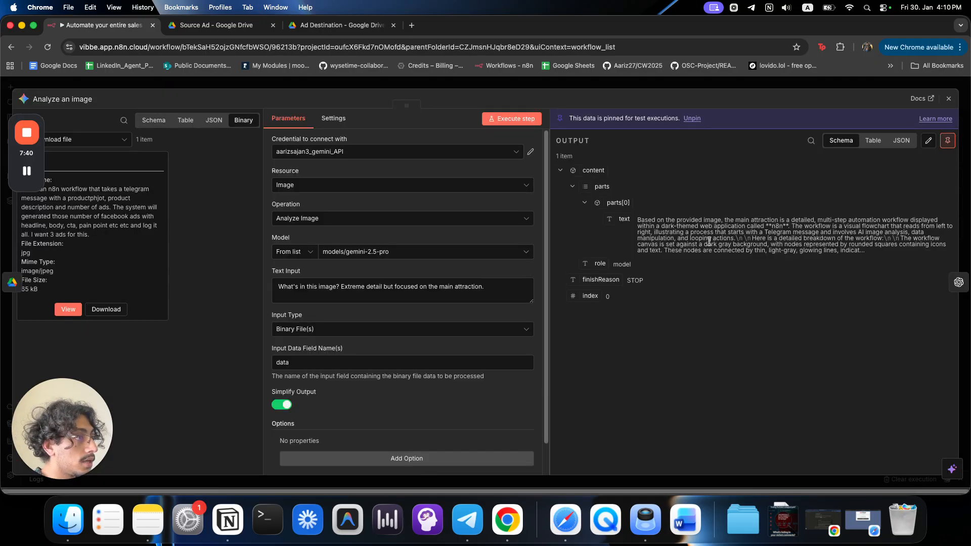
{"action": "left_click", "coordinate": [866, 142]}
{"action": "left_click_drag", "start_coordinate": [607, 208], "coordinate": [717, 207]}
{"action": "left_click_drag", "start_coordinate": [579, 218], "coordinate": [726, 266]}
{"action": "left_click", "coordinate": [645, 224]}
{"action": "left_click_drag", "start_coordinate": [645, 224], "coordinate": [720, 226]}
{"action": "scroll", "coordinate": [640, 297], "scroll_direction": "down", "scroll_amount": 10}
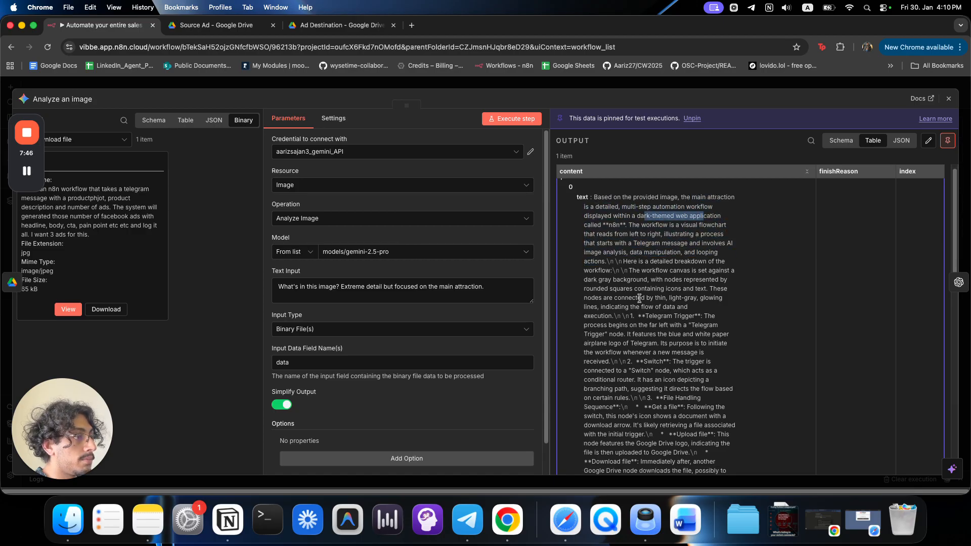
{"action": "left_click", "coordinate": [631, 86]}
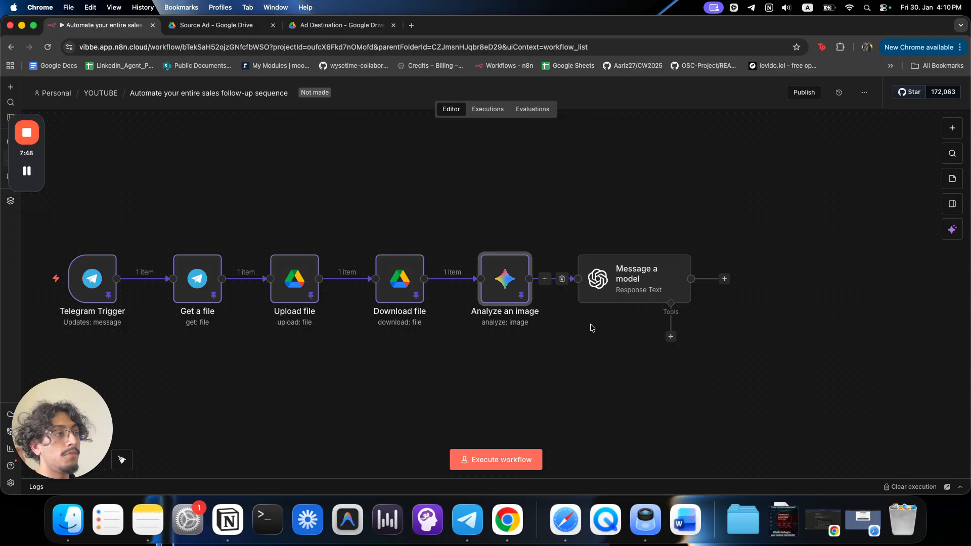
Switch the Message a model prompt to an expression and paste the prepared extraction prompt.
{"action": "double_click", "coordinate": [644, 279]}
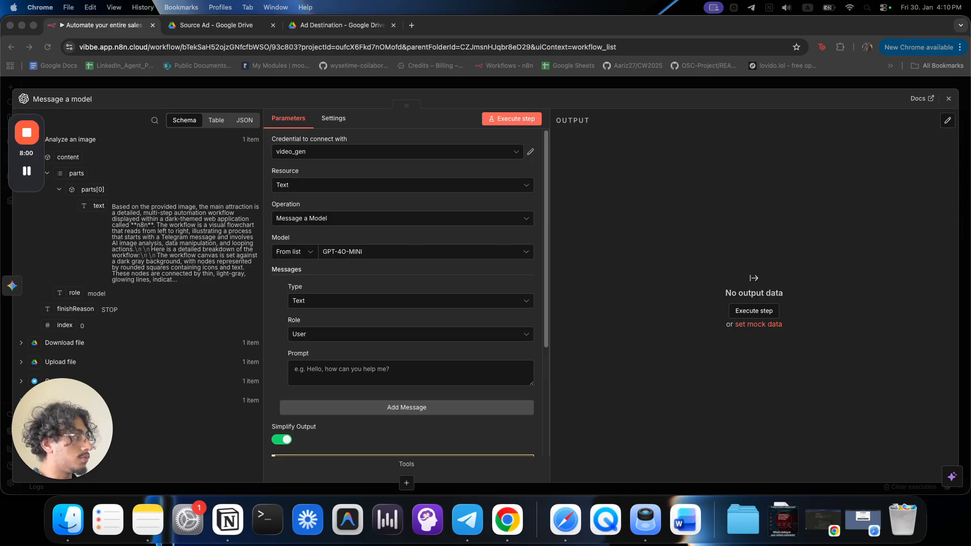
{"action": "left_click", "coordinate": [342, 370]}
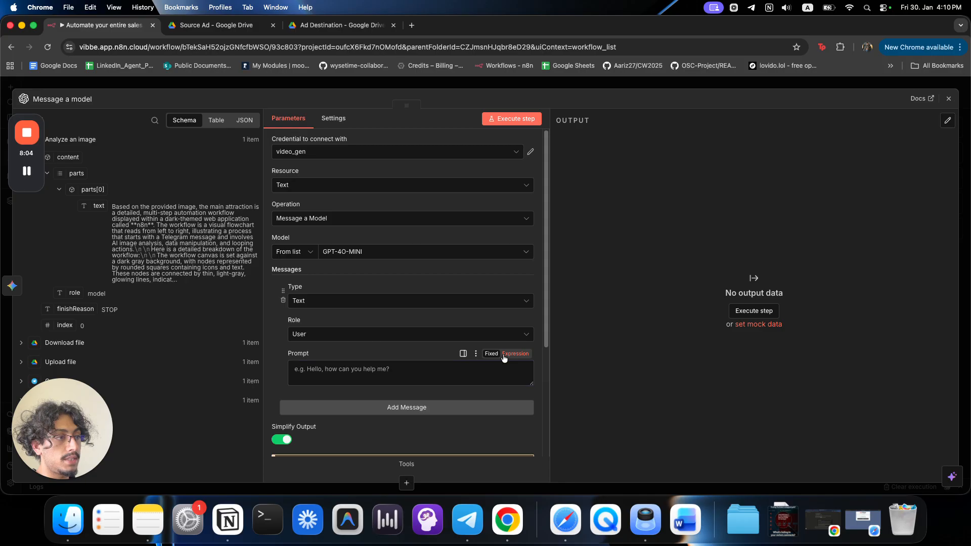
{"action": "left_click", "coordinate": [515, 354]}
{"action": "left_click", "coordinate": [529, 374]}
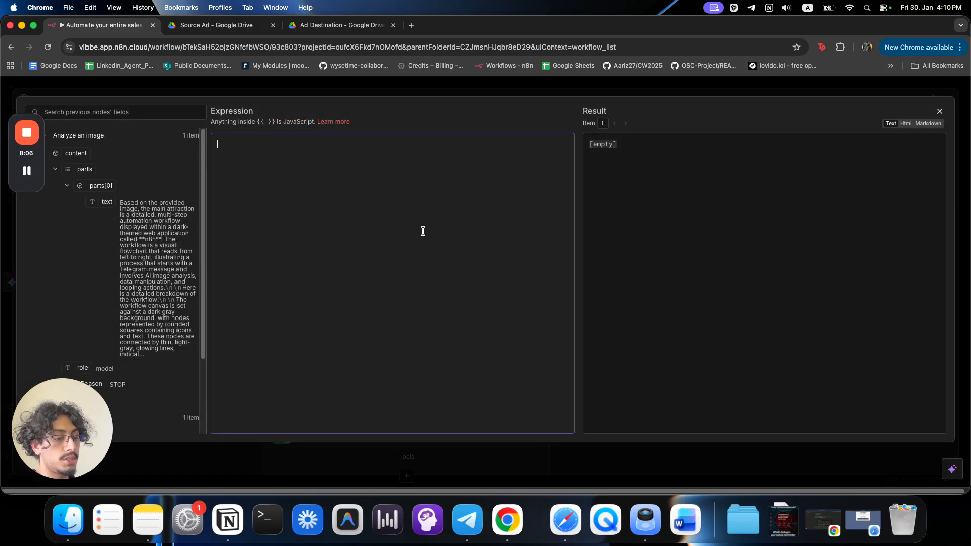
{"action": "type", "text": "This is a user query, your job is to pull out the product/service description and the number of ads requested.  If the product description is messy, or lacking clear market fit, feel free to improve it. This is not ad copy, it is simply a product description.  You must output structured JSON with 2 objects. The first object is a string and will be the product description anf the second object is an integer and will be the number of ads.  Query: {{ $('Telegram Trigger').item.json.message.caption }}"}
Reword the opening to 'You will get' and correct the typo 'anf' to 'and'.
{"action": "left_click_drag", "start_coordinate": [251, 143], "coordinate": [432, 148]}
{"action": "left_click", "coordinate": [326, 156]}
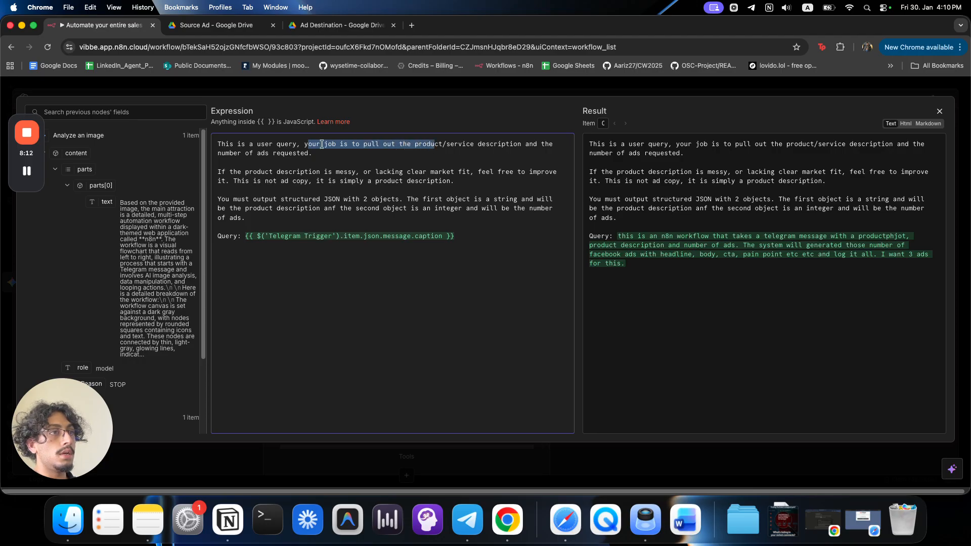
{"action": "left_click", "coordinate": [263, 146]}
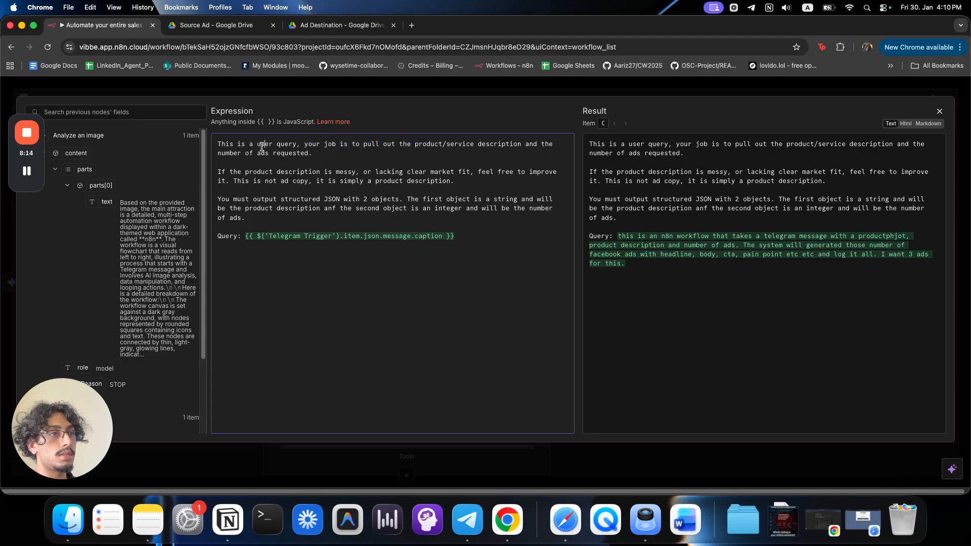
{"action": "left_click_drag", "start_coordinate": [218, 146], "coordinate": [243, 145]}
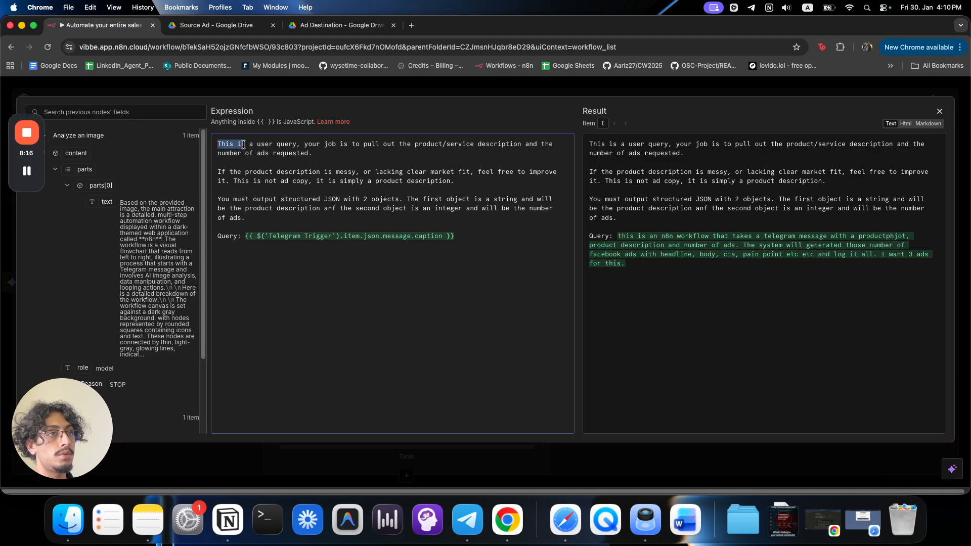
{"action": "type", "text": "You will rec"}
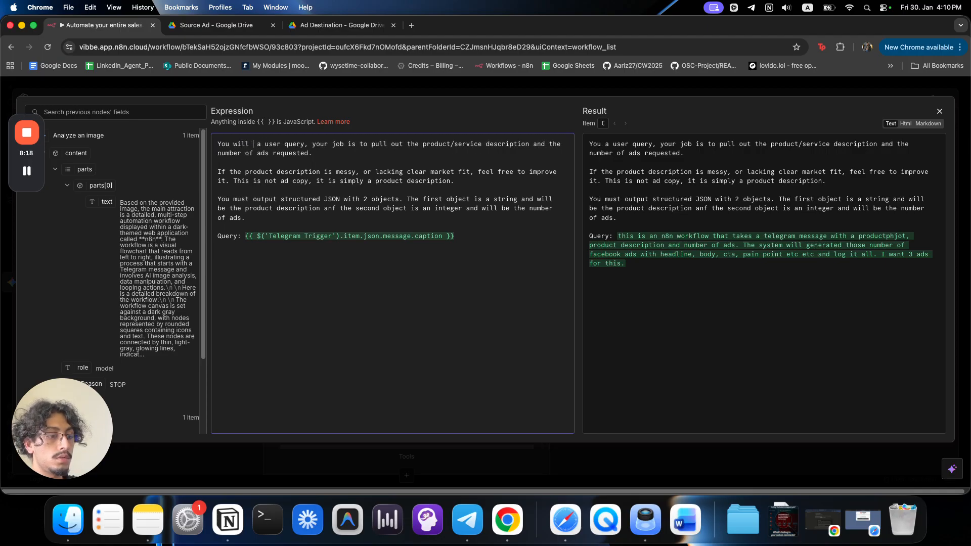
{"action": "type", "text": "ieve"}
{"action": "double_click", "coordinate": [271, 144]}
{"action": "type", "text": "get"}
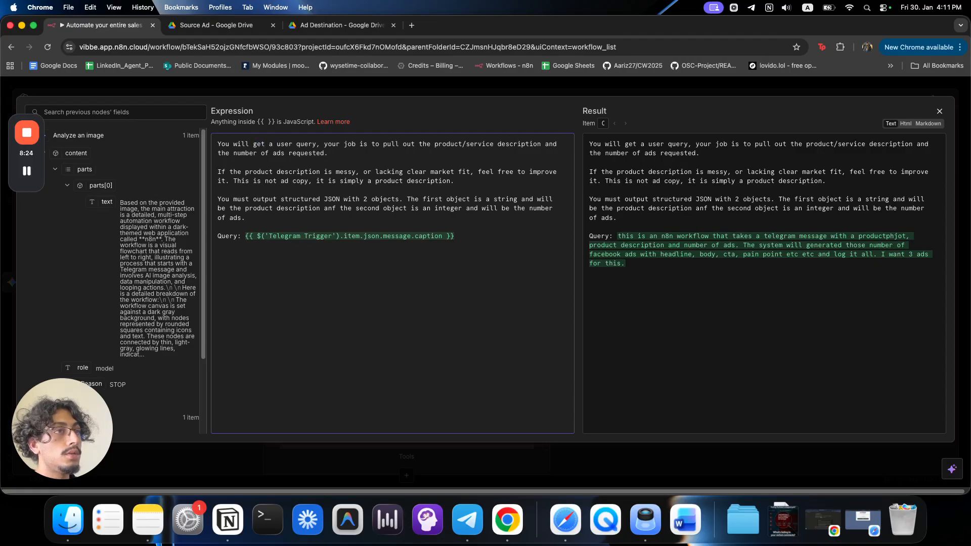
{"action": "left_click_drag", "start_coordinate": [441, 150], "coordinate": [507, 149]}
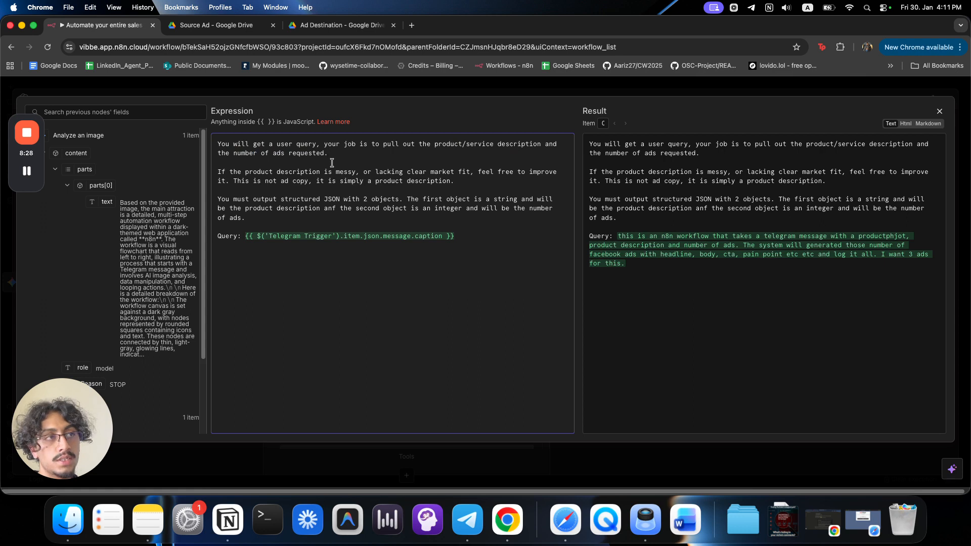
{"action": "left_click_drag", "start_coordinate": [238, 172], "coordinate": [516, 172]}
{"action": "left_click_drag", "start_coordinate": [238, 182], "coordinate": [453, 188]}
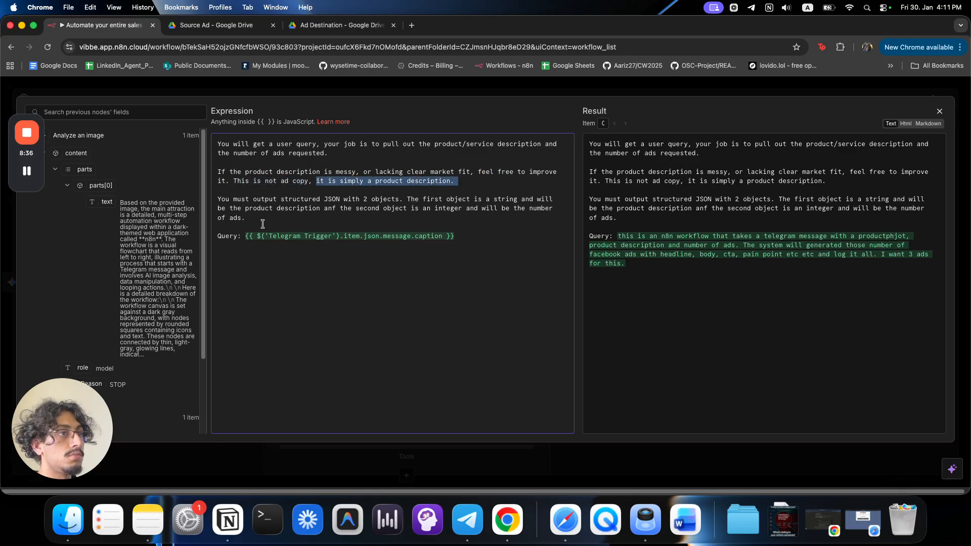
{"action": "left_click_drag", "start_coordinate": [253, 209], "coordinate": [411, 201]}
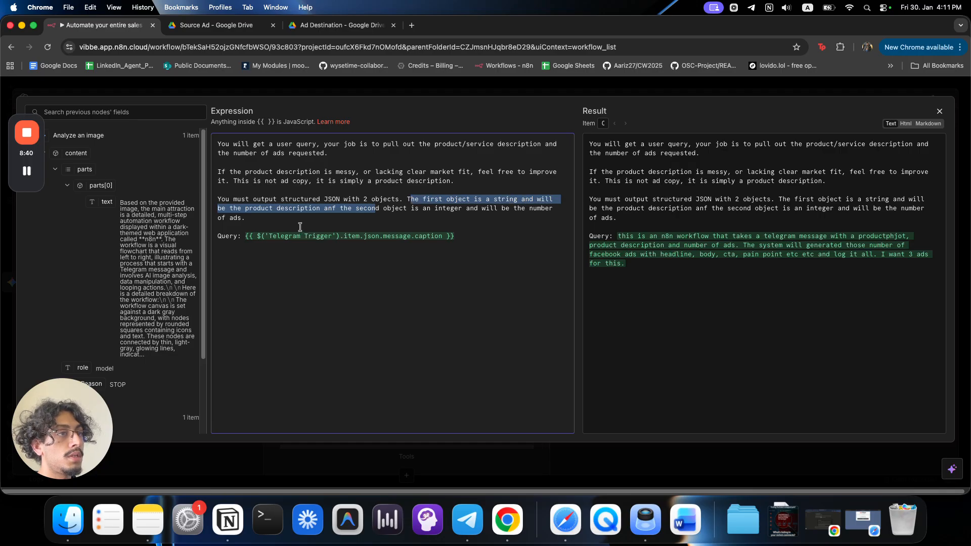
{"action": "left_click", "coordinate": [337, 209]}
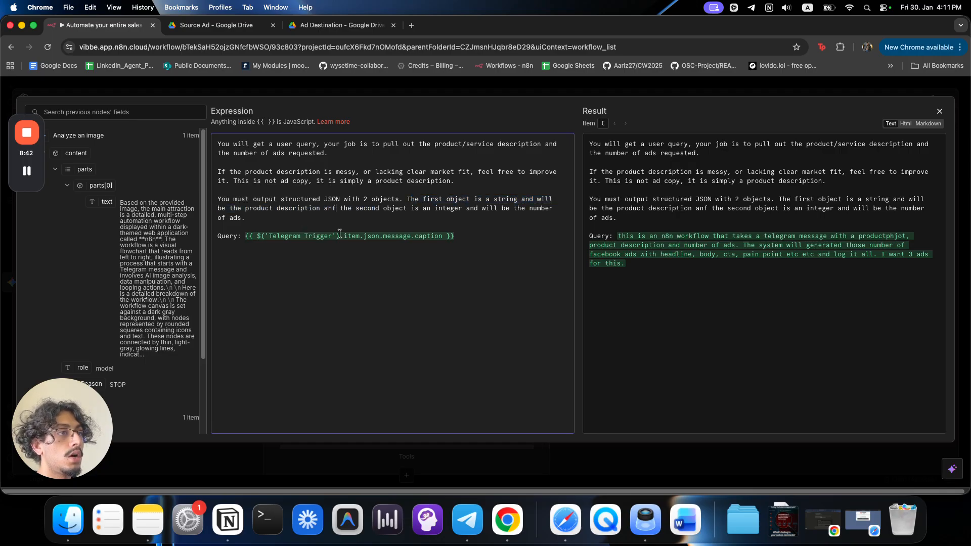
{"action": "key", "text": "BackSpace"}
{"action": "type", "text": "d"}
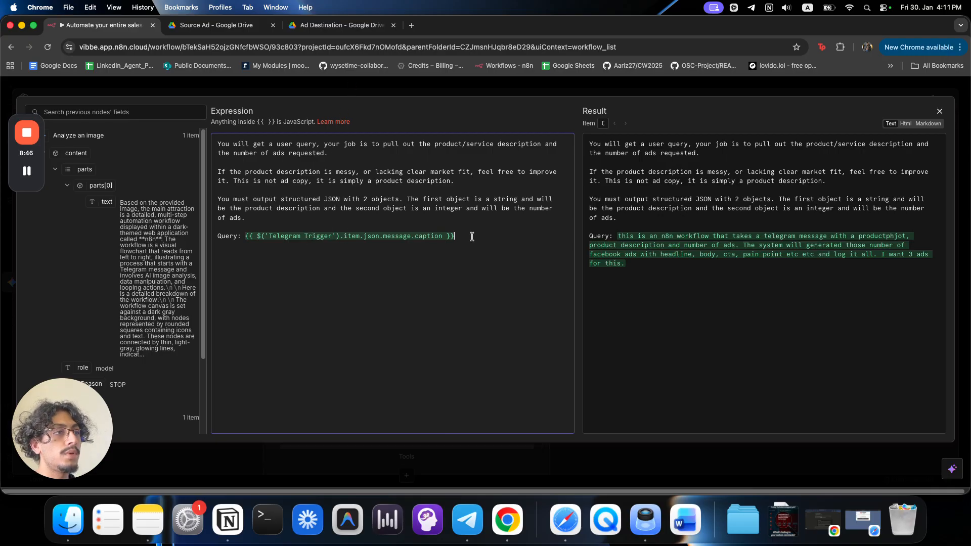
Insert the Telegram Trigger caption field as the Query expression, removing the duplicate.
{"action": "left_click_drag", "start_coordinate": [472, 237], "coordinate": [246, 232]}
{"action": "left_click", "coordinate": [90, 137]}
{"action": "left_click", "coordinate": [73, 211]}
{"action": "scroll", "coordinate": [90, 303], "scroll_direction": "down", "scroll_amount": 10}
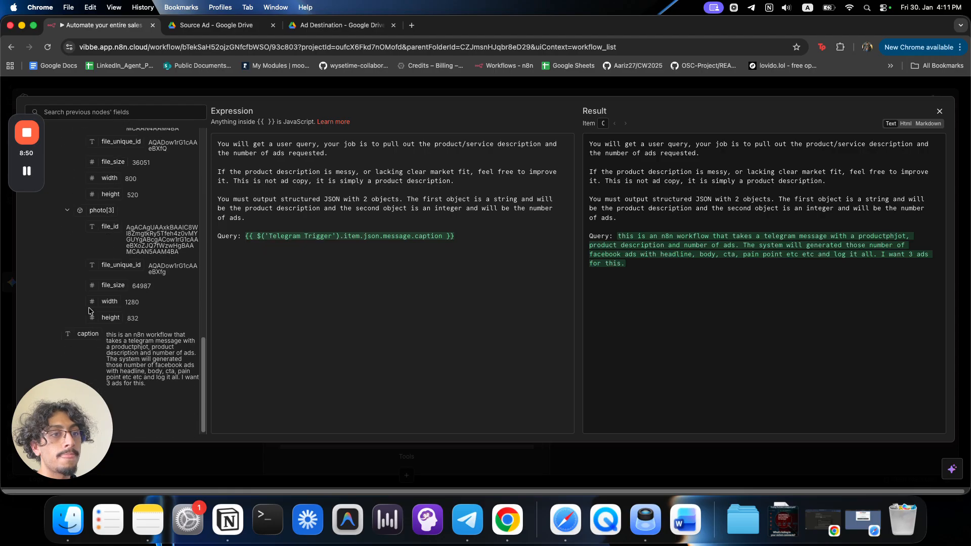
{"action": "left_click_drag", "start_coordinate": [88, 333], "coordinate": [471, 237]}
{"action": "key", "text": "BackSpace"}
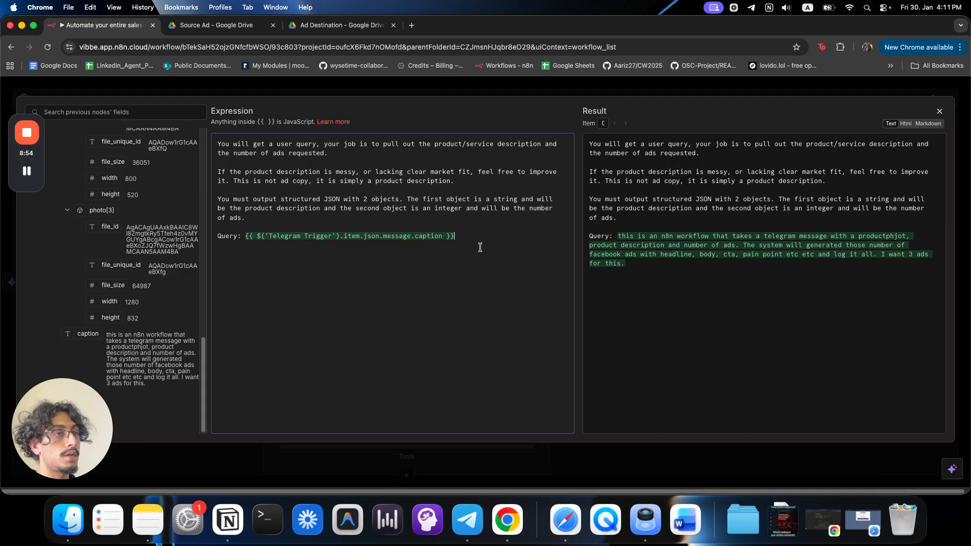
Add the Output Format option with type JSON Schema and verbosity High.
{"action": "left_click", "coordinate": [436, 90]}
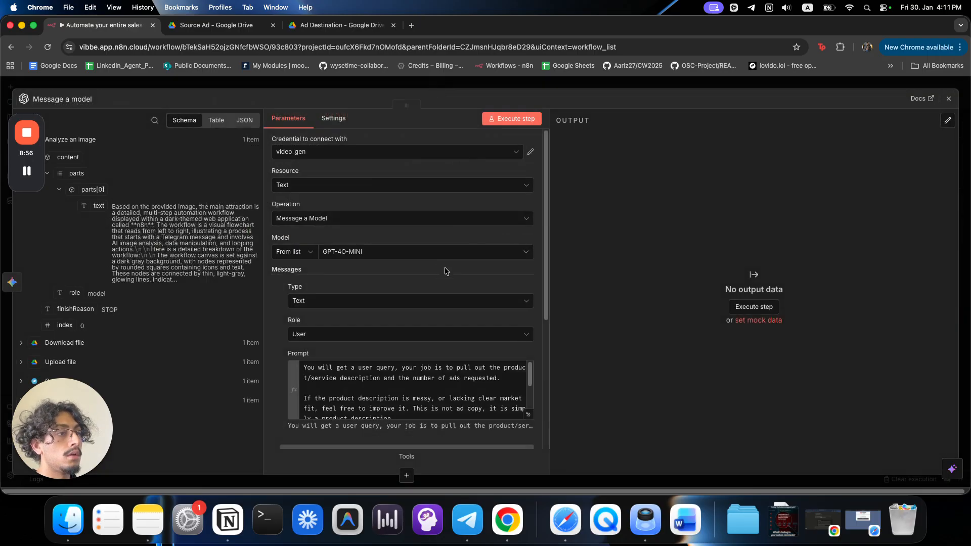
{"action": "left_click", "coordinate": [362, 404]}
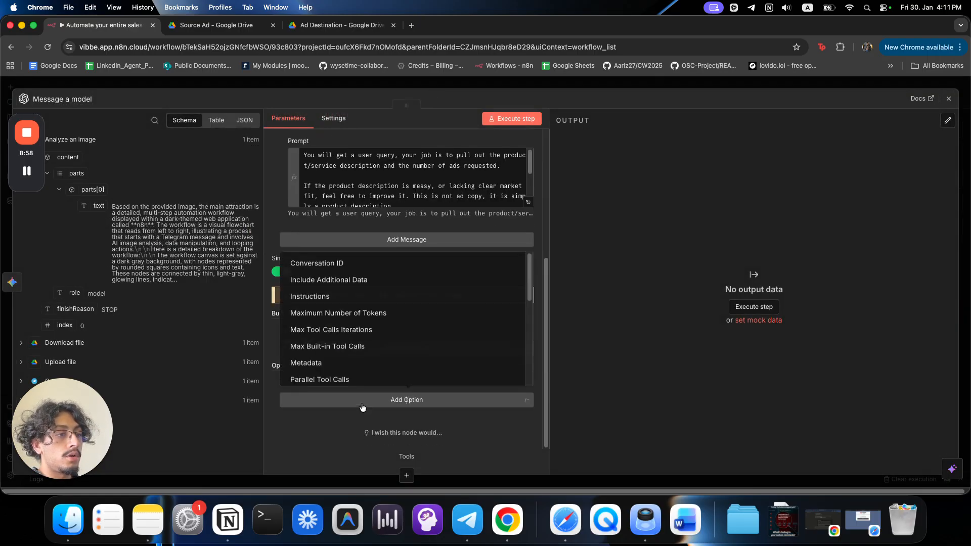
{"action": "scroll", "coordinate": [370, 362], "scroll_direction": "down", "scroll_amount": 5}
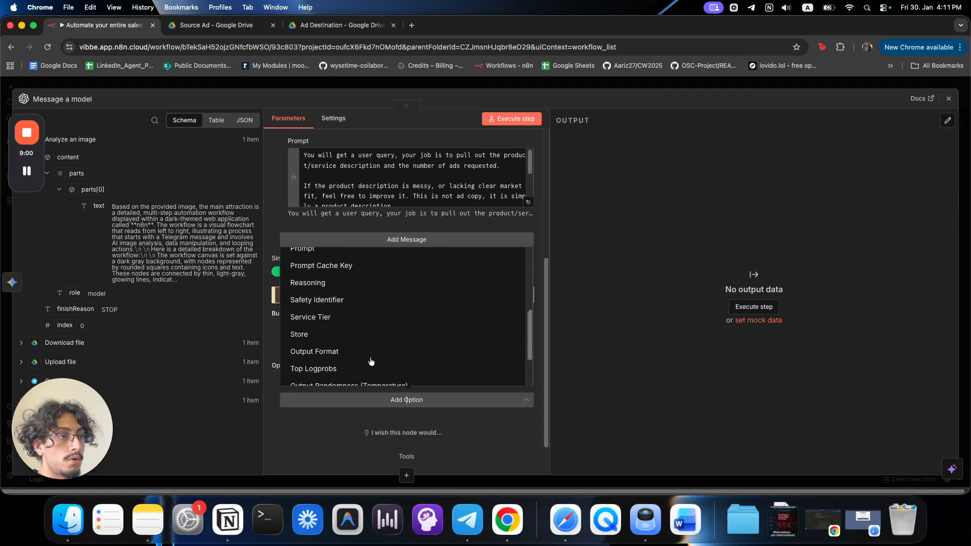
{"action": "left_click", "coordinate": [349, 303]}
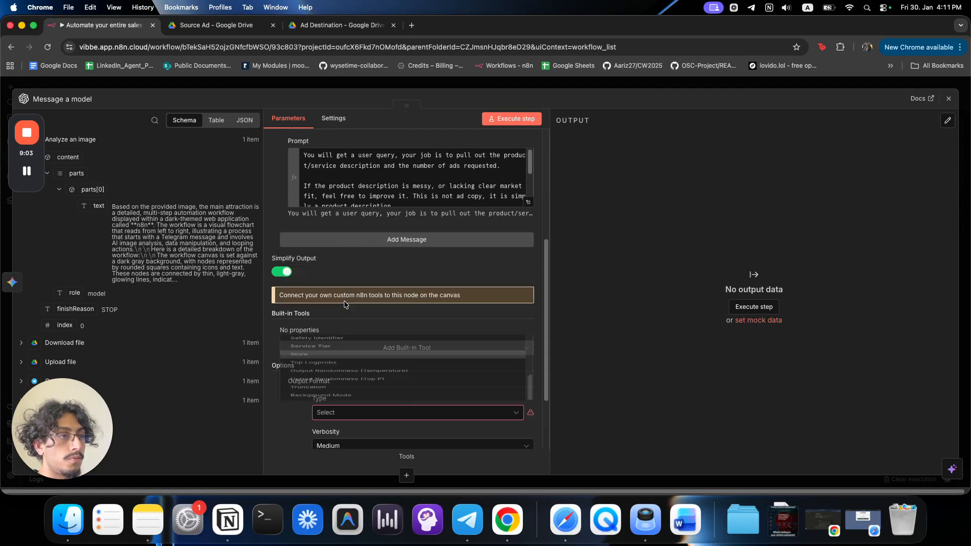
{"action": "scroll", "coordinate": [376, 388], "scroll_direction": "down", "scroll_amount": 2}
{"action": "left_click", "coordinate": [373, 336]}
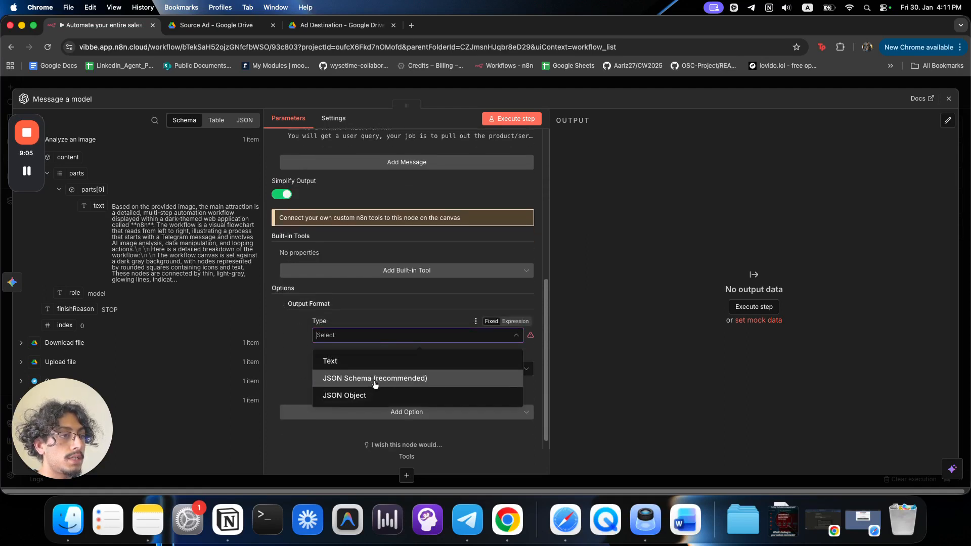
{"action": "left_click", "coordinate": [378, 387]}
{"action": "scroll", "coordinate": [377, 374], "scroll_direction": "down", "scroll_amount": 3}
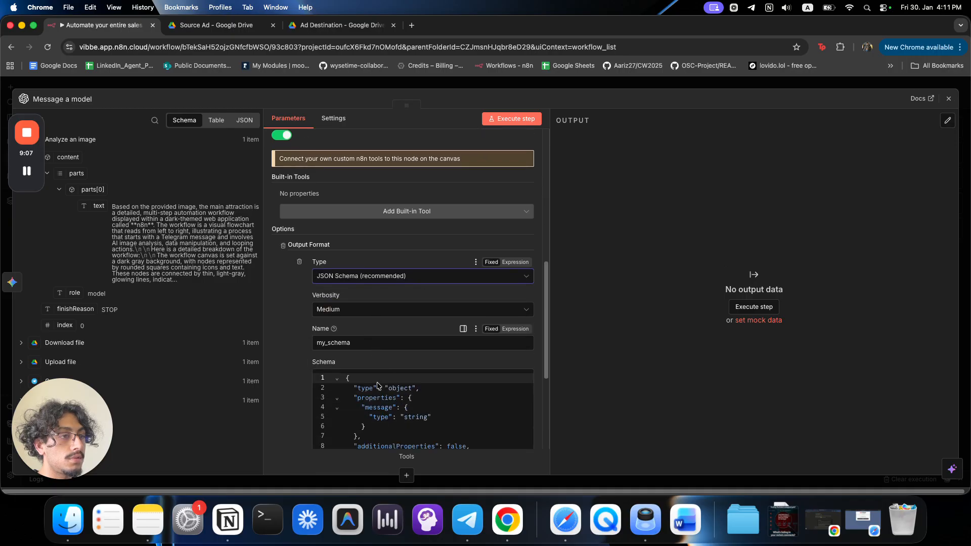
{"action": "left_click", "coordinate": [376, 297]}
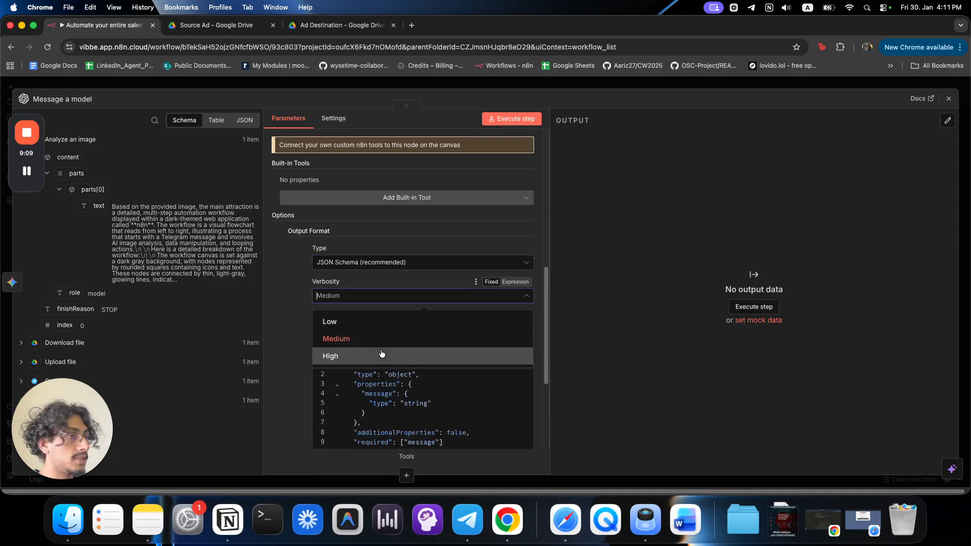
{"action": "left_click", "coordinate": [281, 339]}
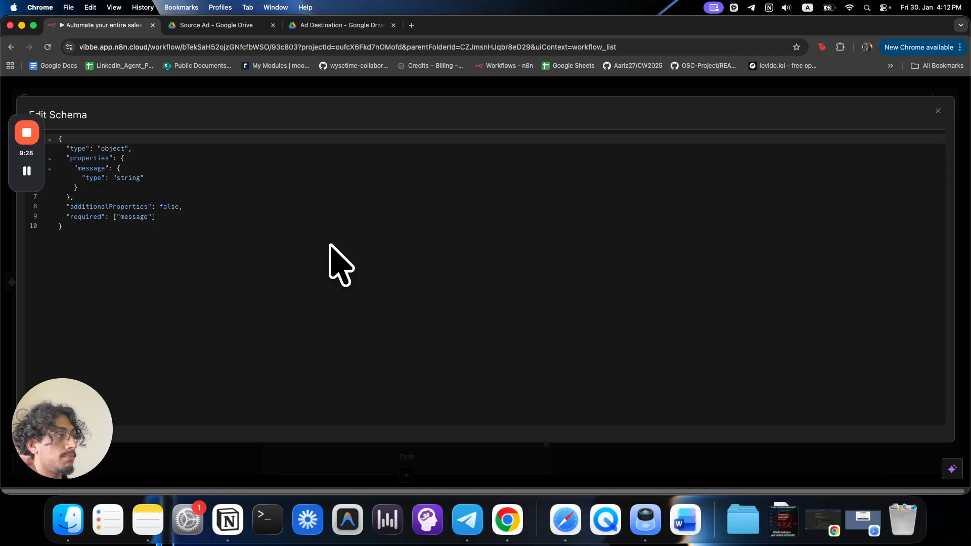
Open the my_schema code in the full-size Edit Schema editor.
{"action": "left_click", "coordinate": [258, 98]}
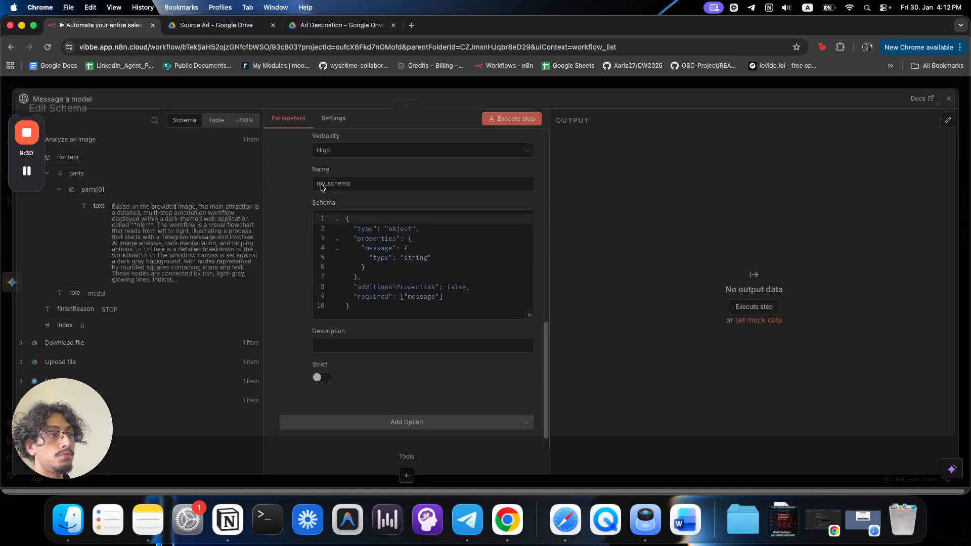
{"action": "scroll", "coordinate": [395, 203], "scroll_direction": "up", "scroll_amount": 3}
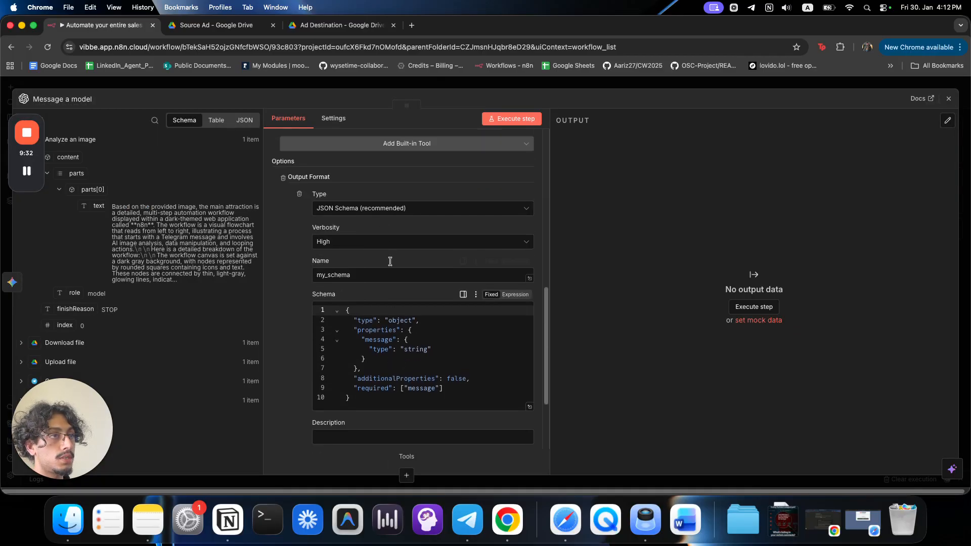
{"action": "left_click", "coordinate": [524, 404]}
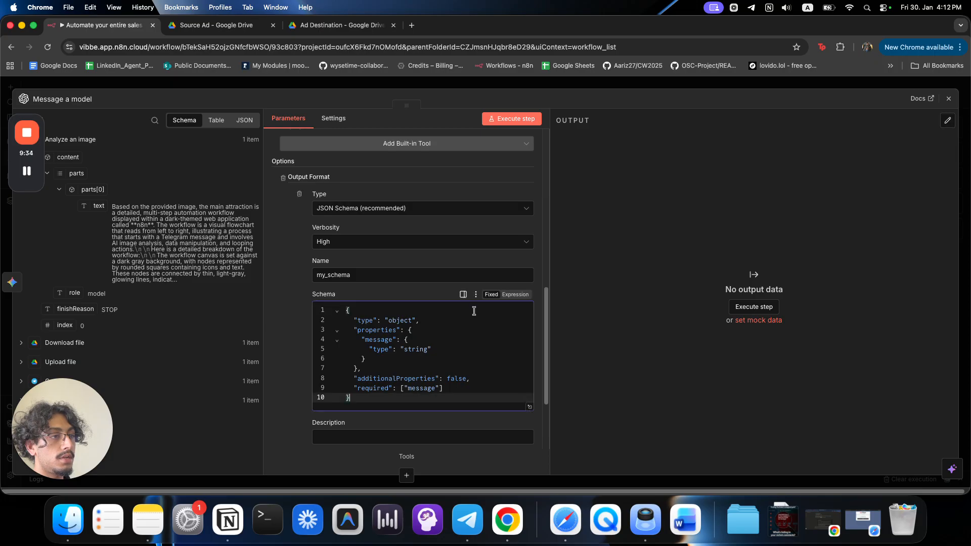
{"action": "left_click", "coordinate": [529, 406]}
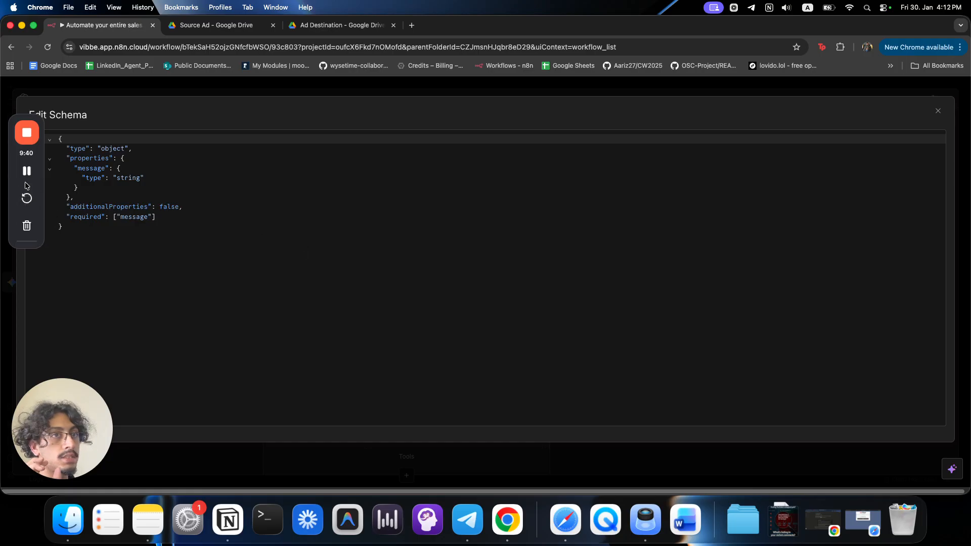
Rename the property to product_description and add an integer number_of_ads property.
{"action": "double_click", "coordinate": [92, 169]}
{"action": "type", "text": "product_description"}
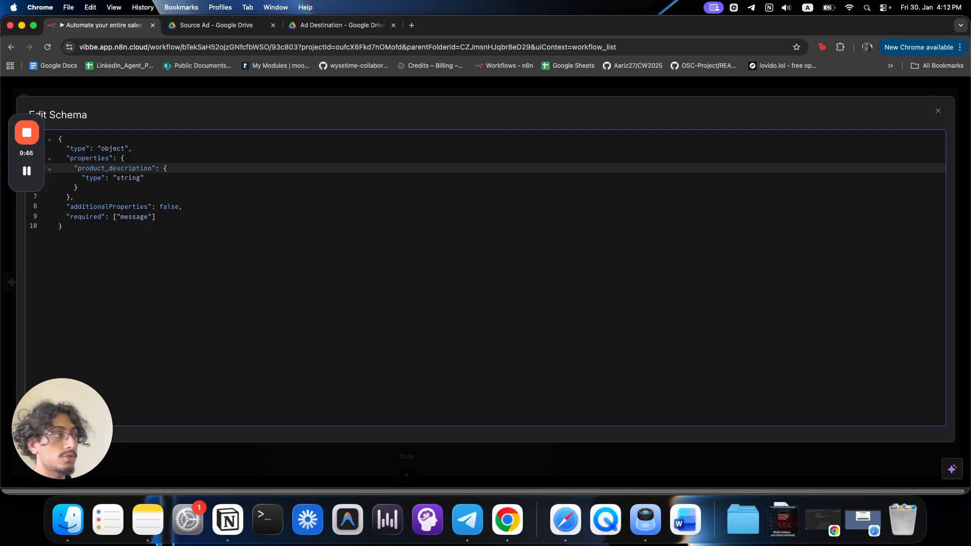
{"action": "left_click", "coordinate": [106, 192]}
{"action": "left_click", "coordinate": [107, 188]}
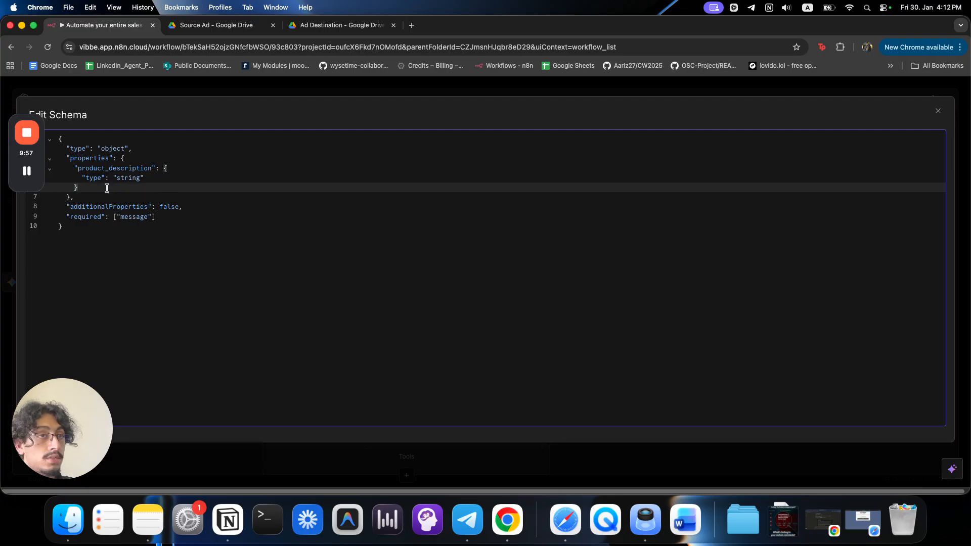
{"action": "key", "text": "Return"}
{"action": "type", "text": "\"number_"}
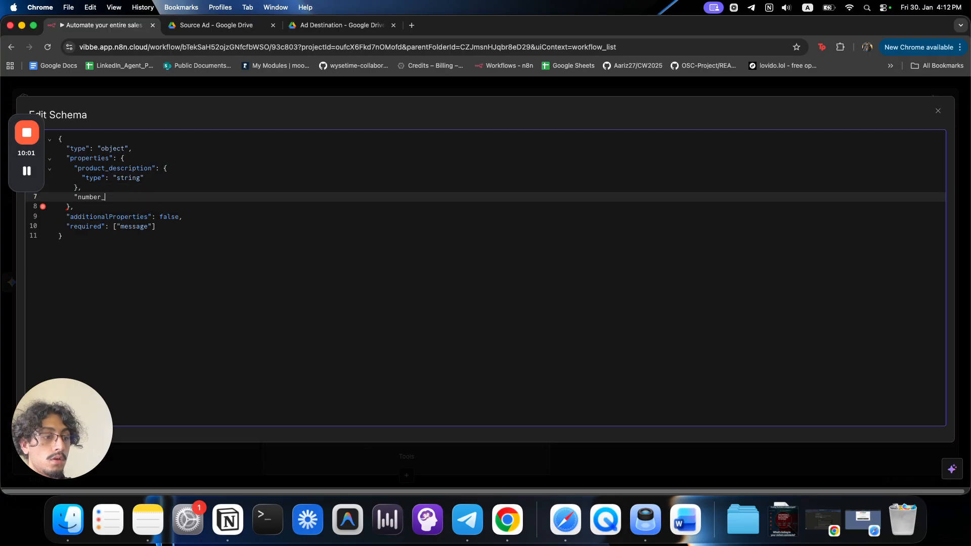
{"action": "type", "text": "of_ads\""}
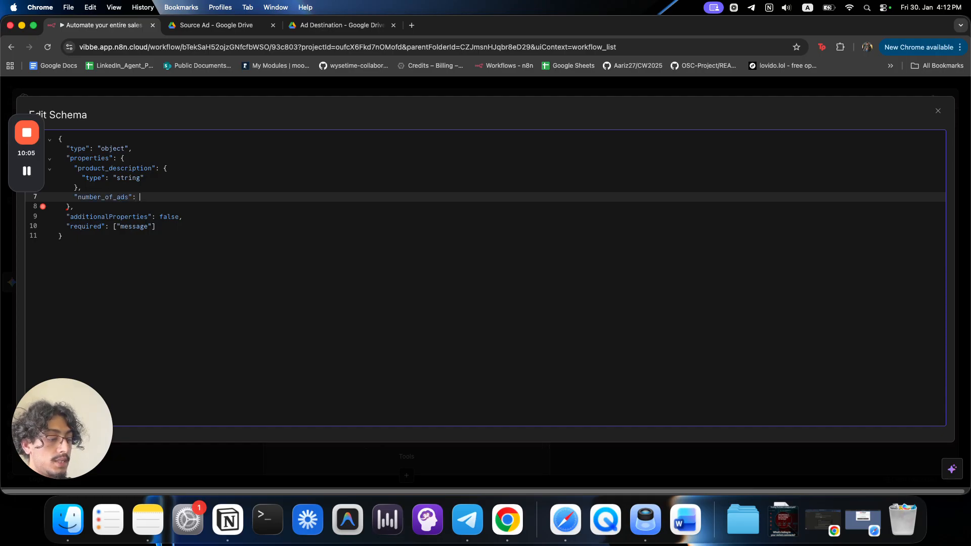
{"action": "type", "text": ": {"}
{"action": "key", "text": "Return"}
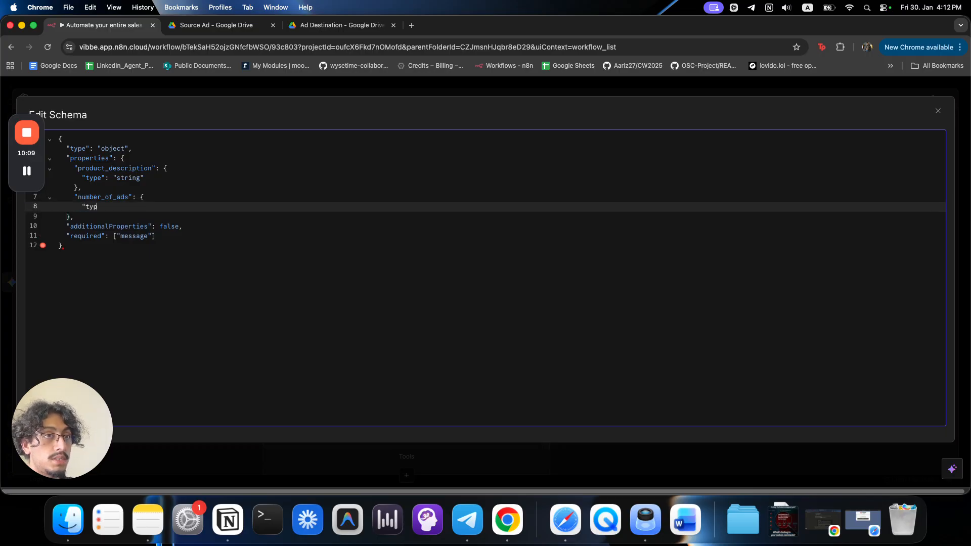
{"action": "type", "text": "\"type\": \"integer\""}
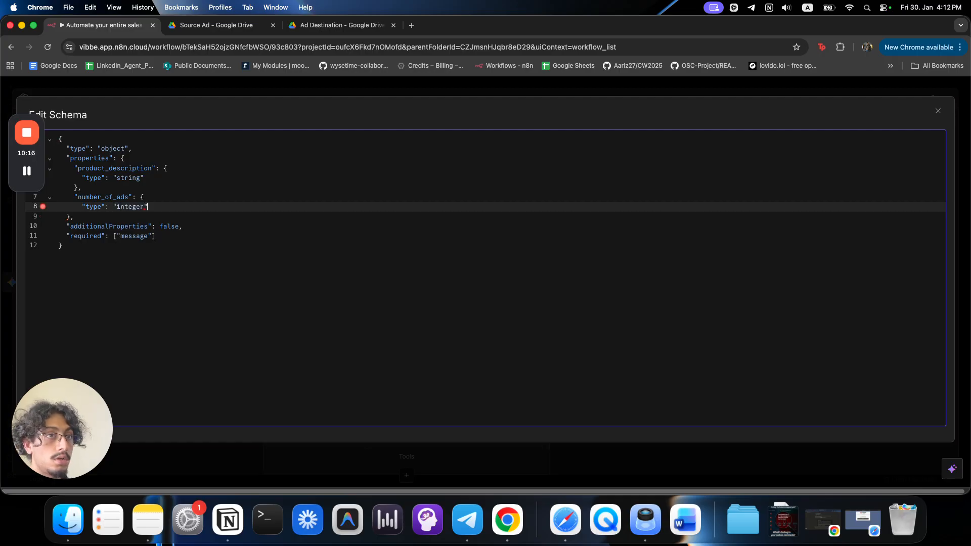
{"action": "key", "text": "Return"}
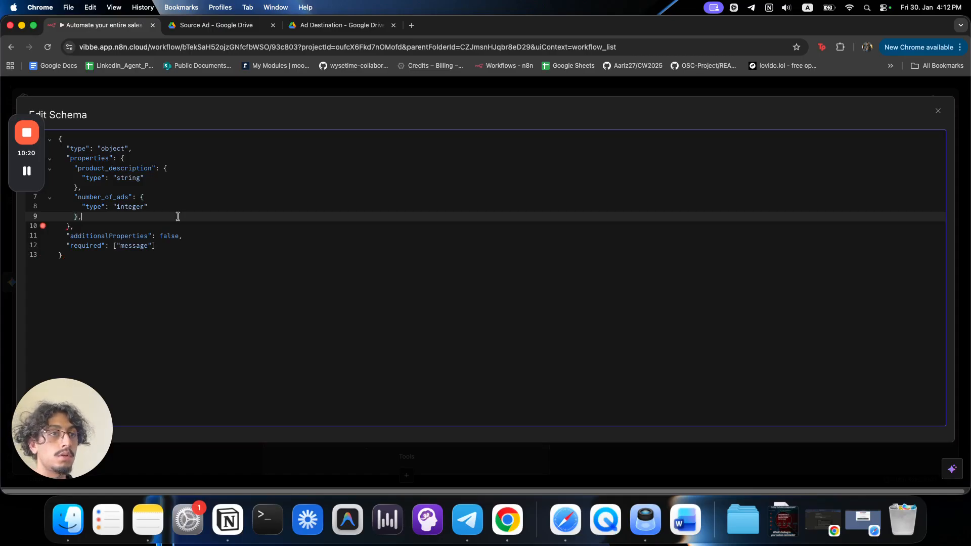
{"action": "key", "text": "BackSpace"}
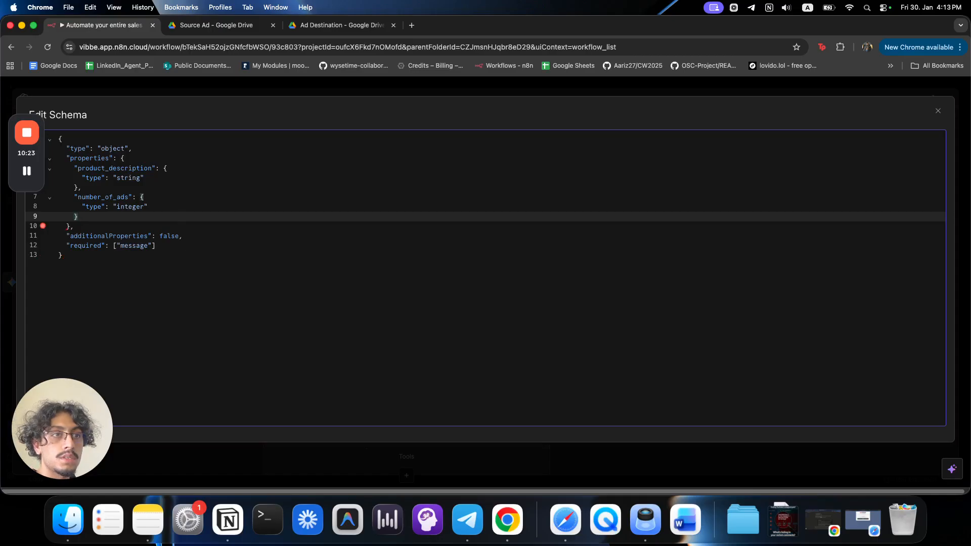
{"action": "left_click", "coordinate": [168, 279]}
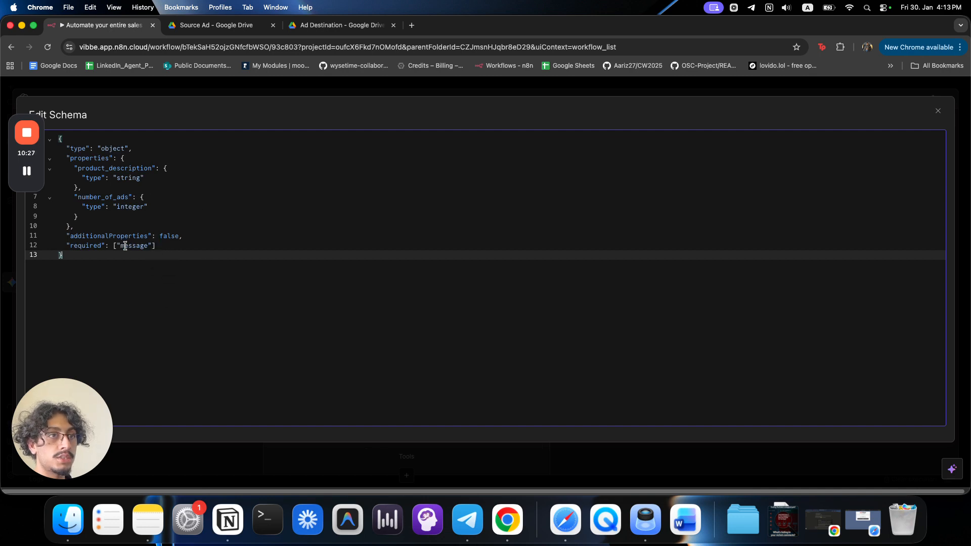
Set the required list to ["product_description", "number_of_ads"].
{"action": "double_click", "coordinate": [125, 170]}
{"action": "key", "text": "super+c"}
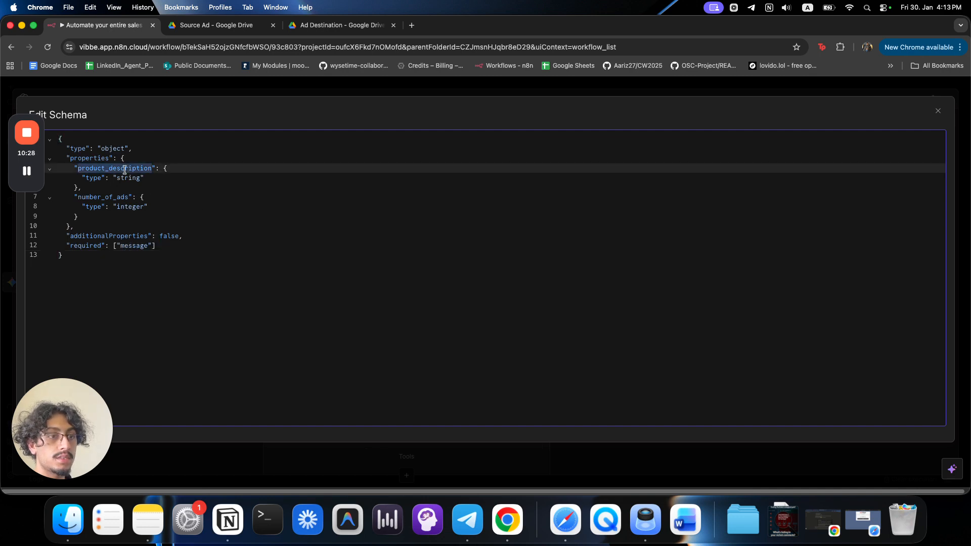
{"action": "double_click", "coordinate": [149, 246]}
{"action": "key", "text": "super+v"}
{"action": "left_click", "coordinate": [198, 246]}
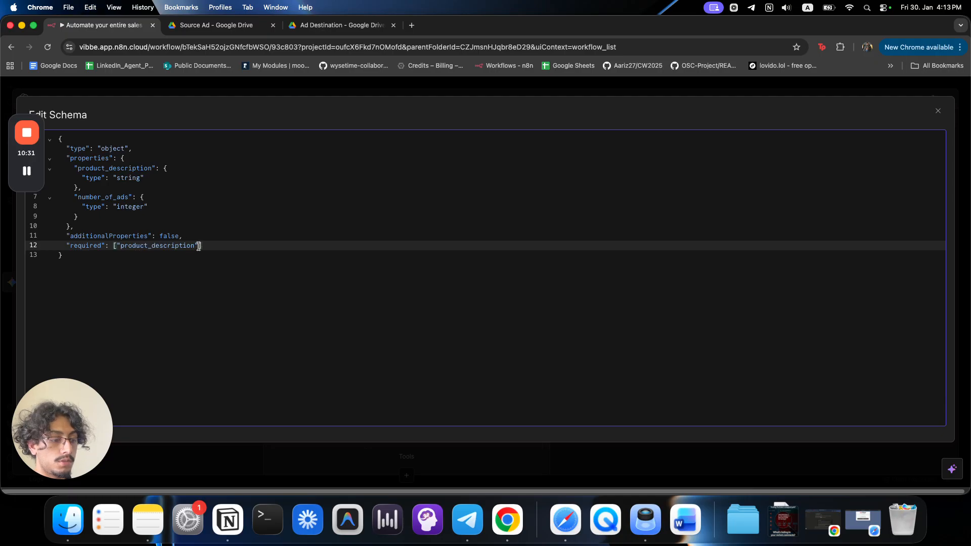
{"action": "type", "text": ", \""}
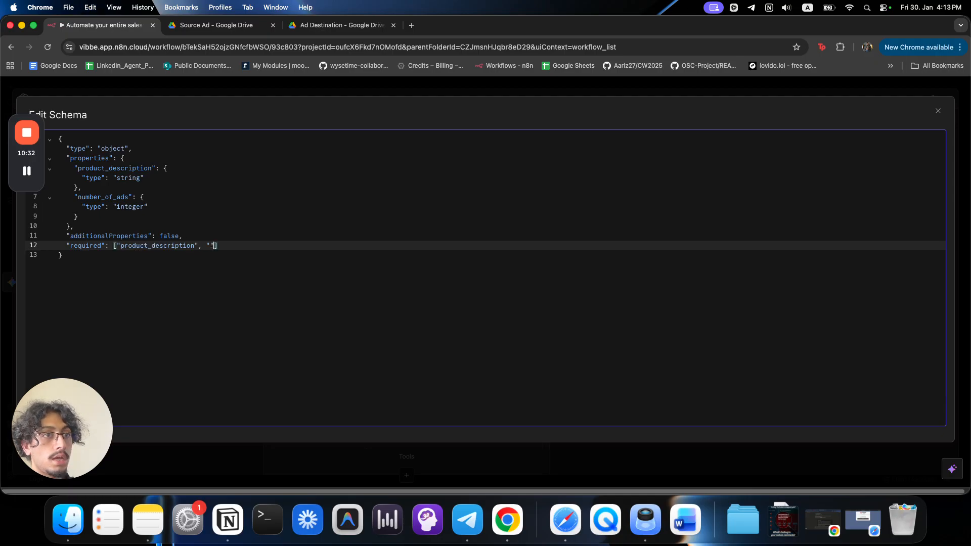
{"action": "double_click", "coordinate": [116, 193]}
{"action": "key", "text": "cmd+c"}
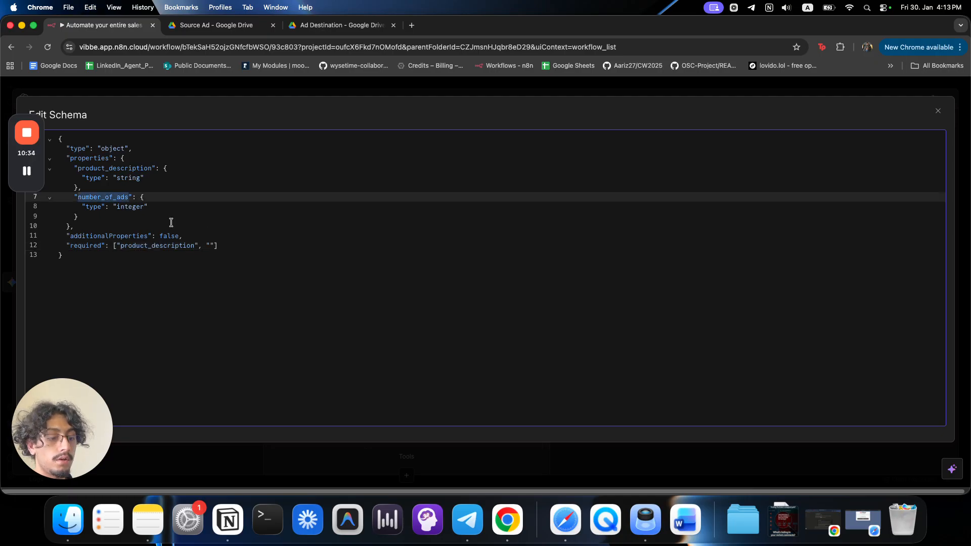
{"action": "left_click", "coordinate": [210, 245]}
{"action": "key", "text": "cmd+v"}
{"action": "left_click", "coordinate": [273, 289]}
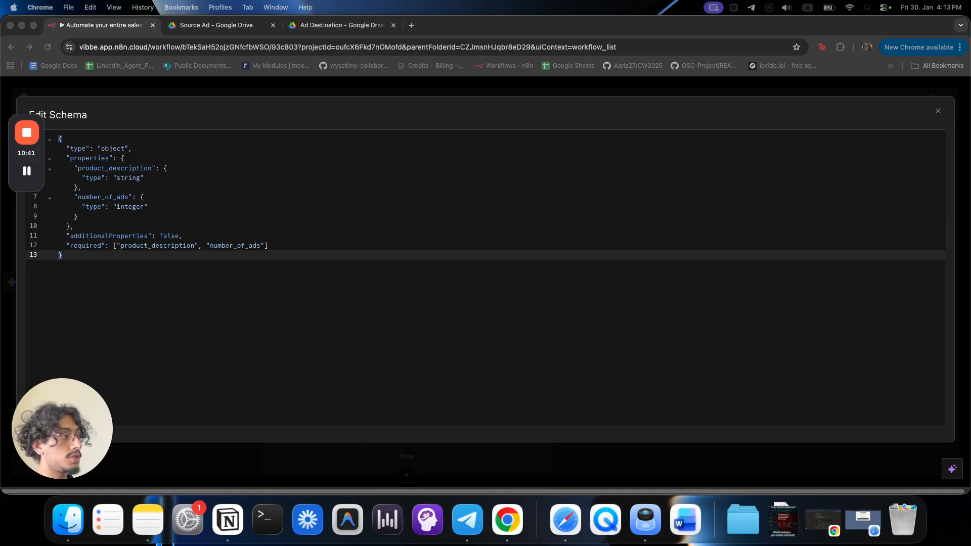
Copy the finished schema, then close the schema editor and node panel.
{"action": "left_click", "coordinate": [313, 247]}
{"action": "key", "text": "super+a"}
{"action": "type", "text": "{   \"type\": \"object\",   \"properties\": {     \"product_description\": {       \"type\": \"string\"     },     \"number_of_ads\": {       \"type\": \"integer\"     }   },   \"additionalProperties\": false,   \"required\": [\"product_description\", \"number_of_ads\"] }"}
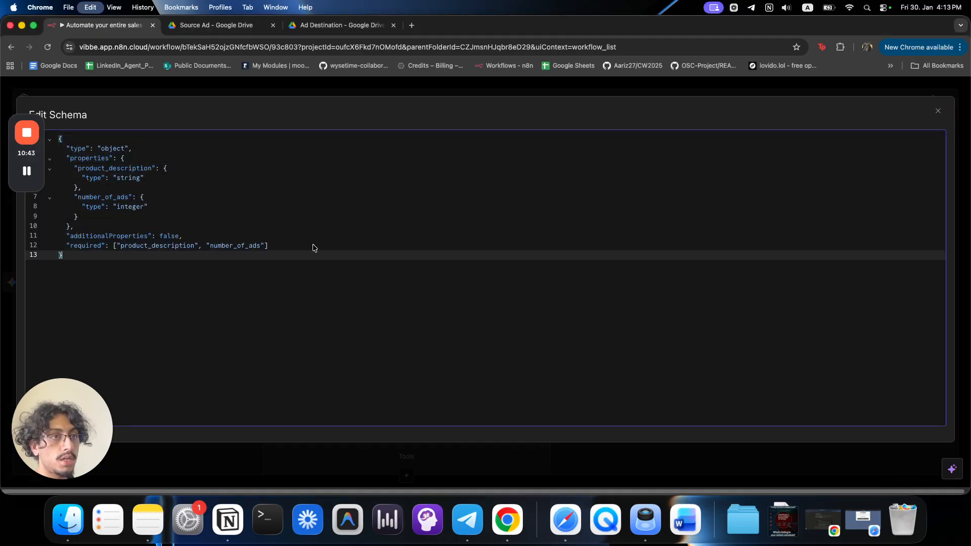
{"action": "left_click", "coordinate": [325, 88]}
{"action": "left_click", "coordinate": [16, 255]}
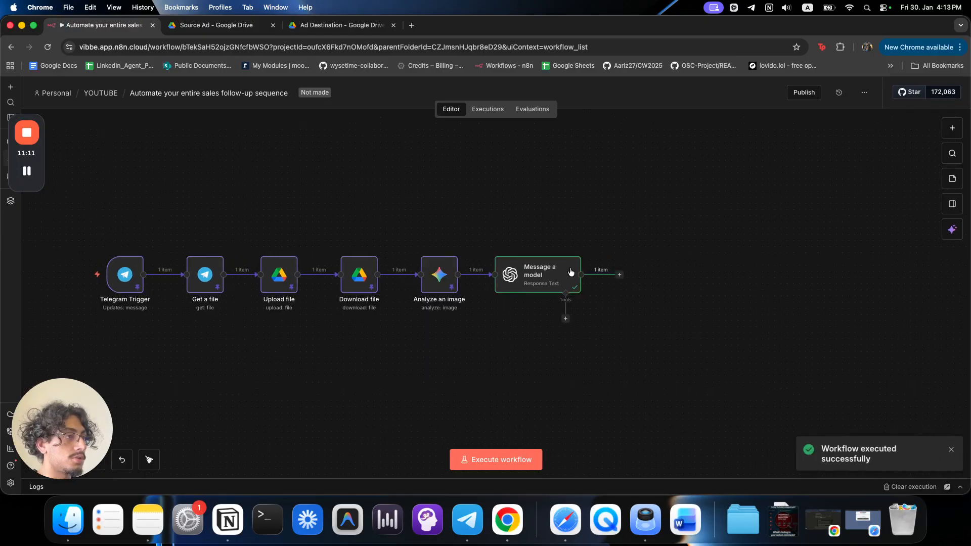
Check Message a model outputs a product_description and number_of_ads 3, then pin that data.
{"action": "double_click", "coordinate": [545, 272]}
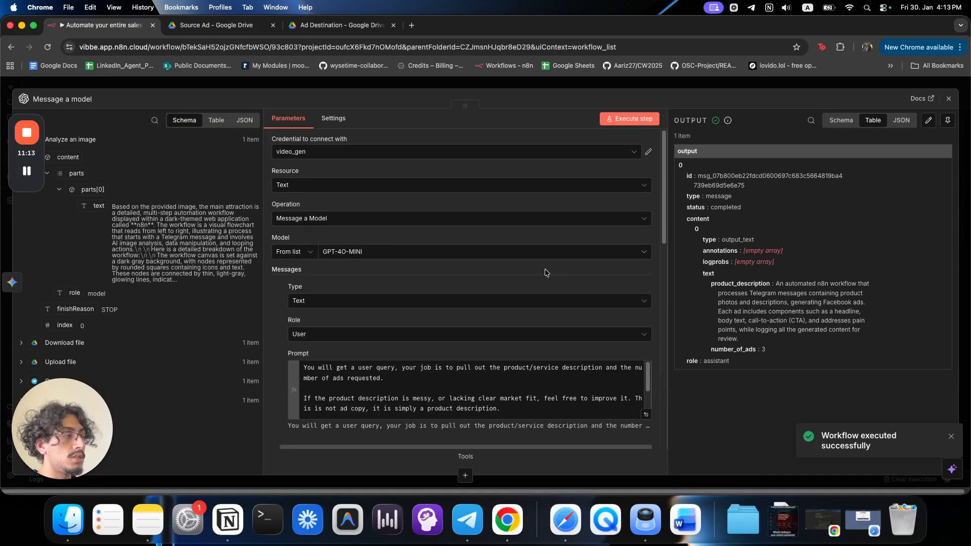
{"action": "left_click_drag", "start_coordinate": [728, 284], "coordinate": [774, 286]}
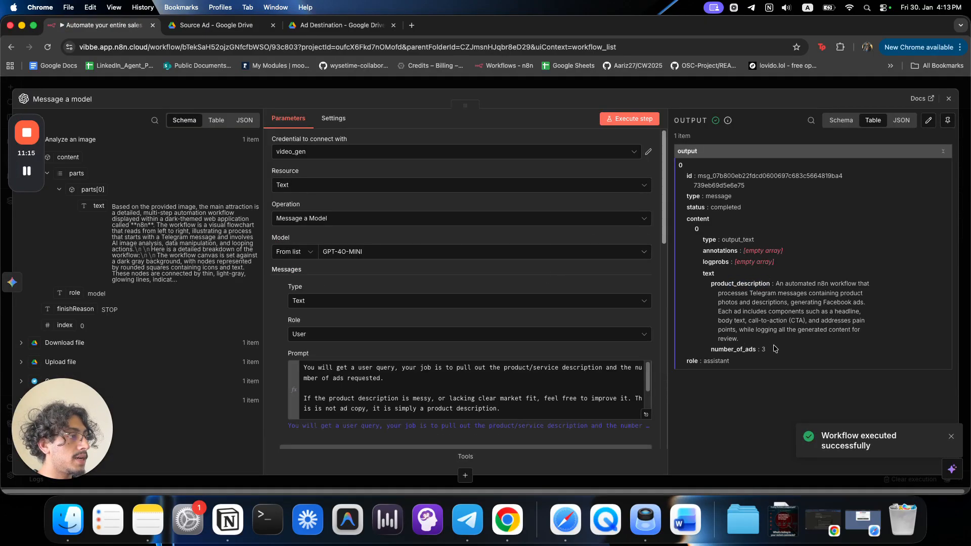
{"action": "key", "text": "Escape"}
{"action": "key", "text": "p"}
{"action": "left_click", "coordinate": [676, 311]}
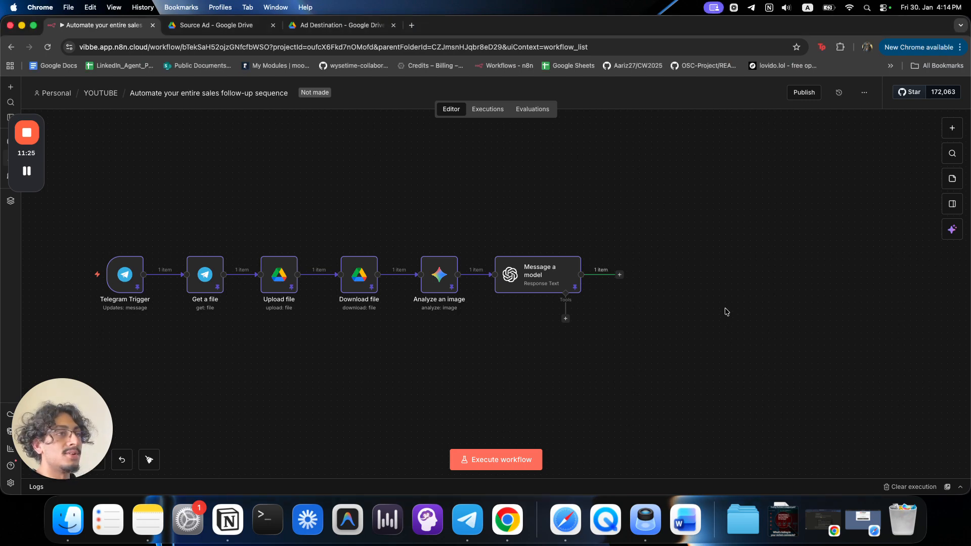
Add a Basic LLM Chain node with prompt source Define below and the prompt in Expression mode.
{"action": "left_click", "coordinate": [619, 275]}
{"action": "type", "text": "llm c"}
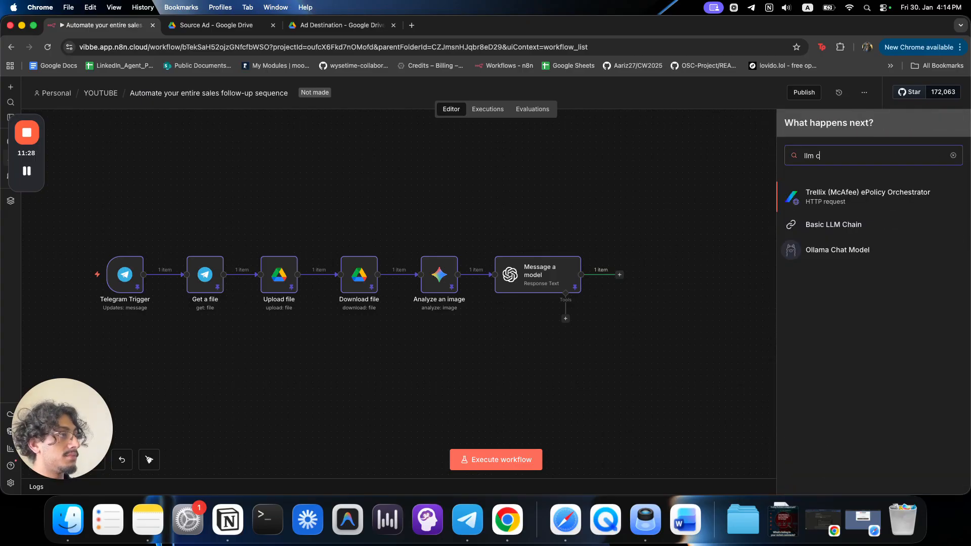
{"action": "left_click", "coordinate": [812, 224]}
{"action": "left_click", "coordinate": [508, 181]}
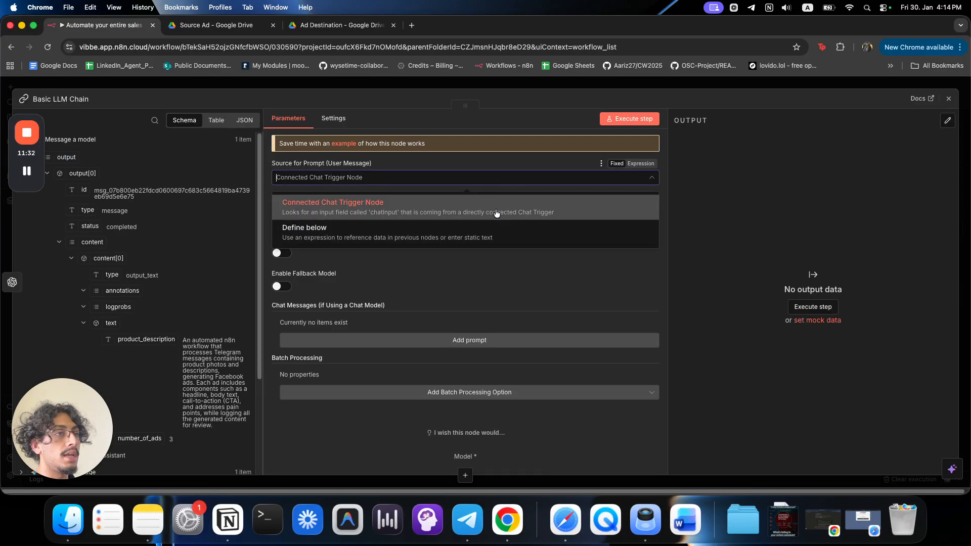
{"action": "left_click", "coordinate": [493, 239]}
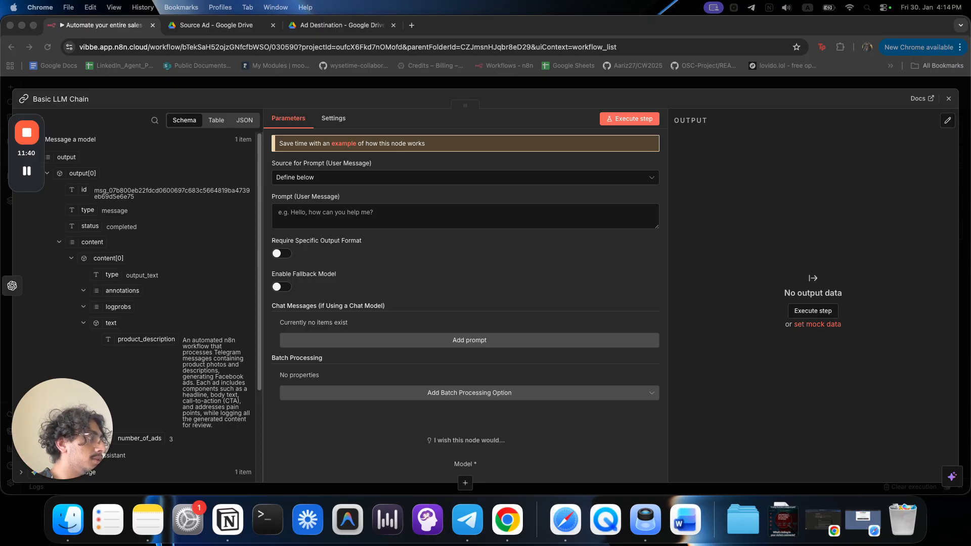
{"action": "left_click", "coordinate": [447, 178]}
{"action": "left_click", "coordinate": [519, 279]}
{"action": "left_click", "coordinate": [640, 196]}
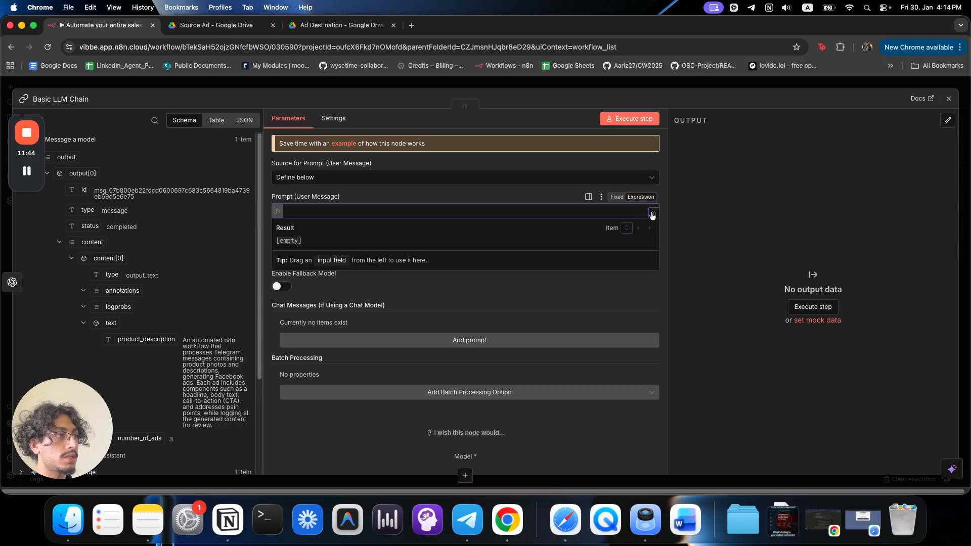
Start the prompt with 'Product Description:' followed by the product_description field.
{"action": "left_click", "coordinate": [653, 215]}
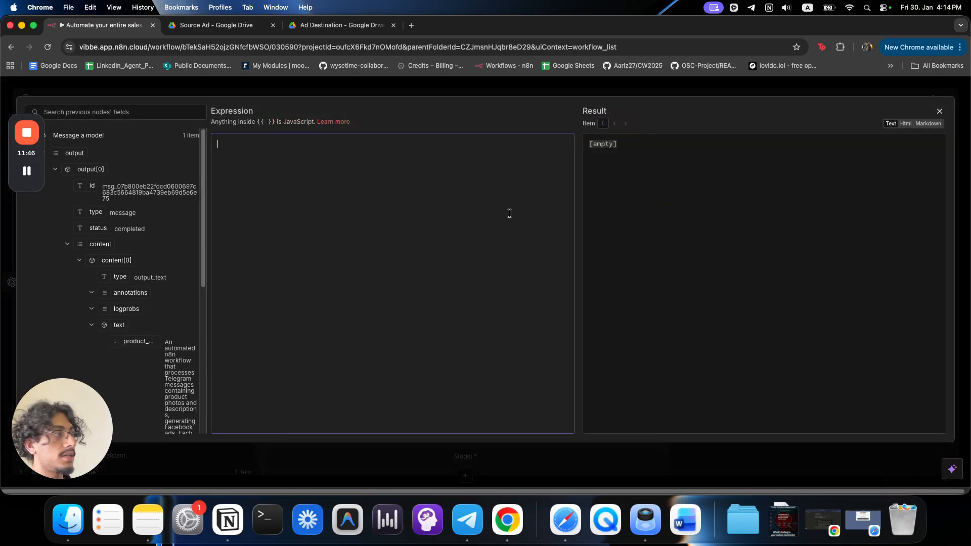
{"action": "type", "text": "Product Description:"}
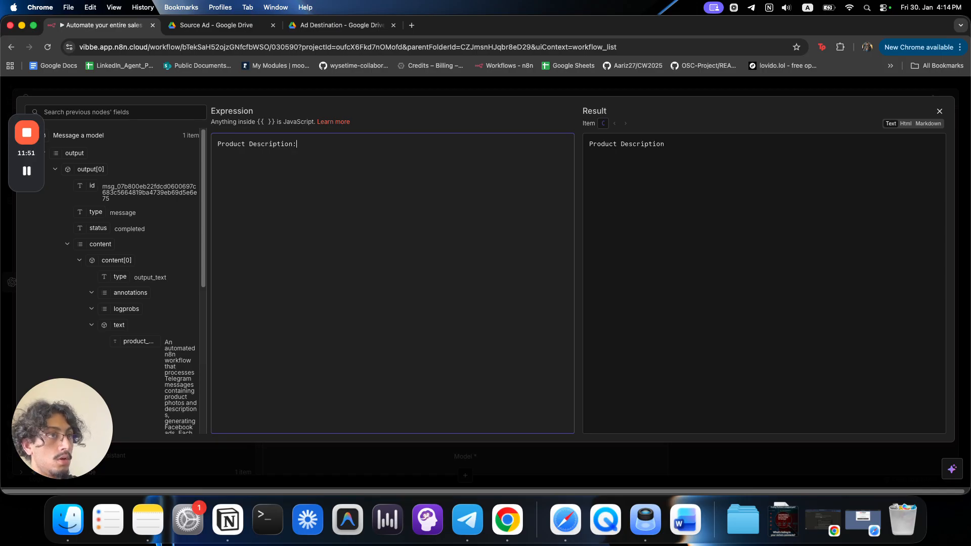
{"action": "left_click_drag", "start_coordinate": [136, 342], "coordinate": [326, 248]}
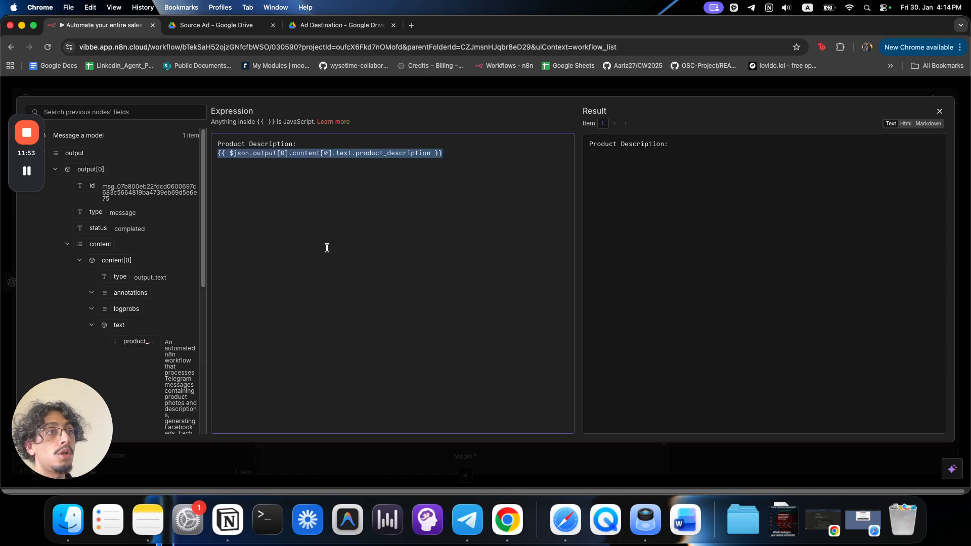
{"action": "left_click_drag", "start_coordinate": [610, 153], "coordinate": [805, 154]}
{"action": "key", "text": "ctrl+Up"}
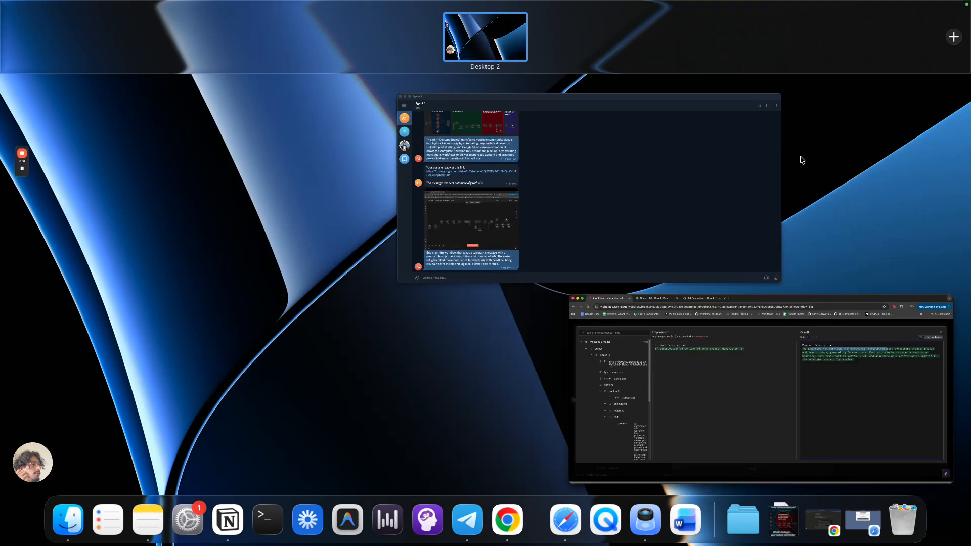
{"action": "left_click", "coordinate": [622, 193]}
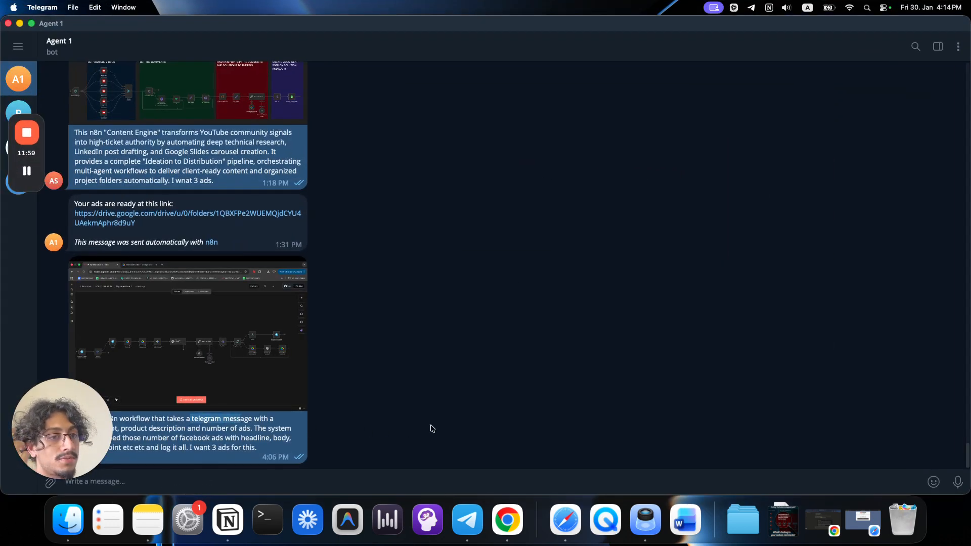
{"action": "key", "text": "ctrl+Up"}
{"action": "left_click", "coordinate": [487, 241]}
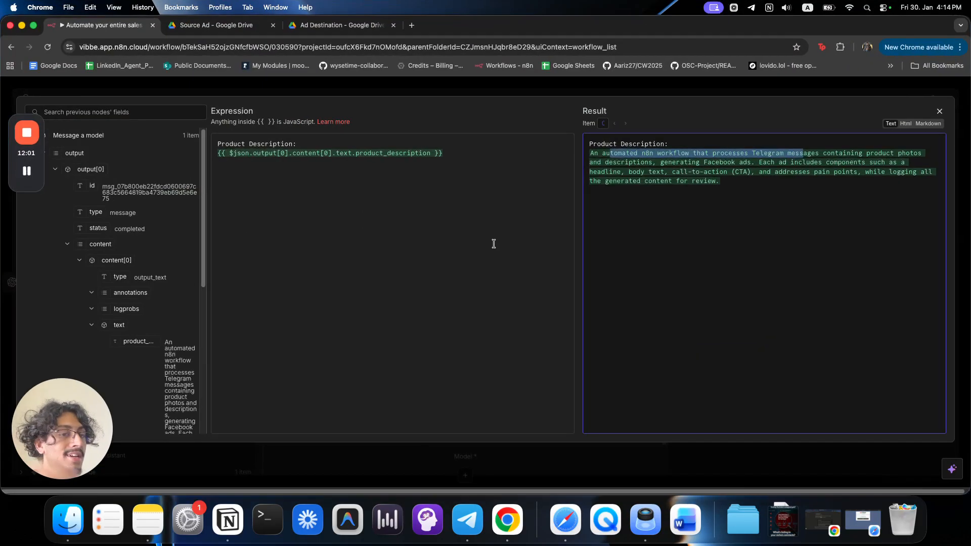
{"action": "left_click", "coordinate": [673, 182]}
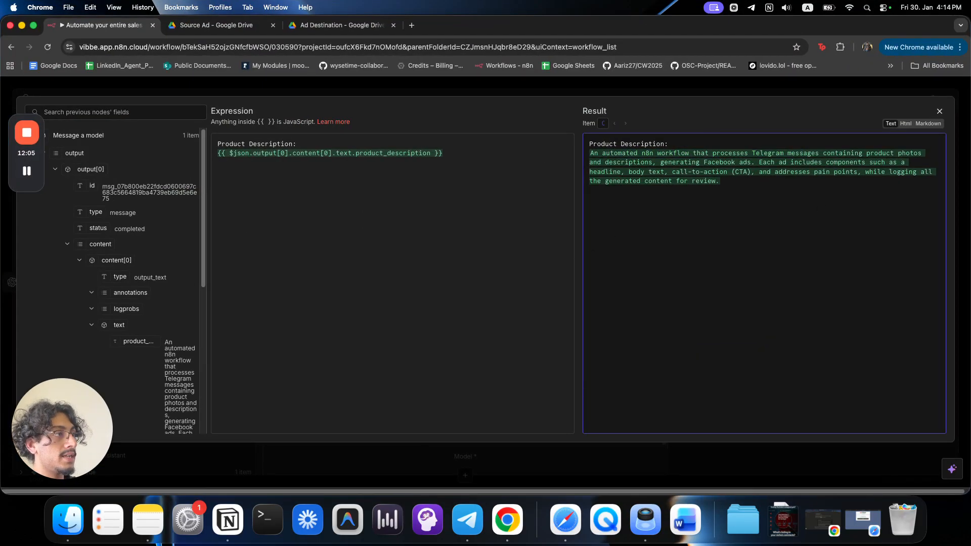
{"action": "left_click", "coordinate": [470, 188]}
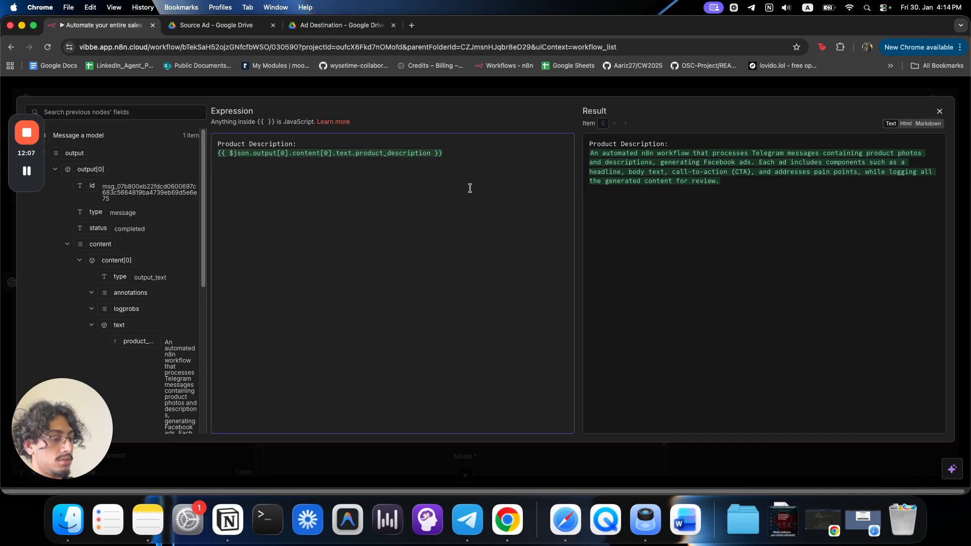
Add an image description label followed by the Analyze an image text field.
{"action": "type", "text": "Image sdesc"}
{"action": "type", "text": "scrption"}
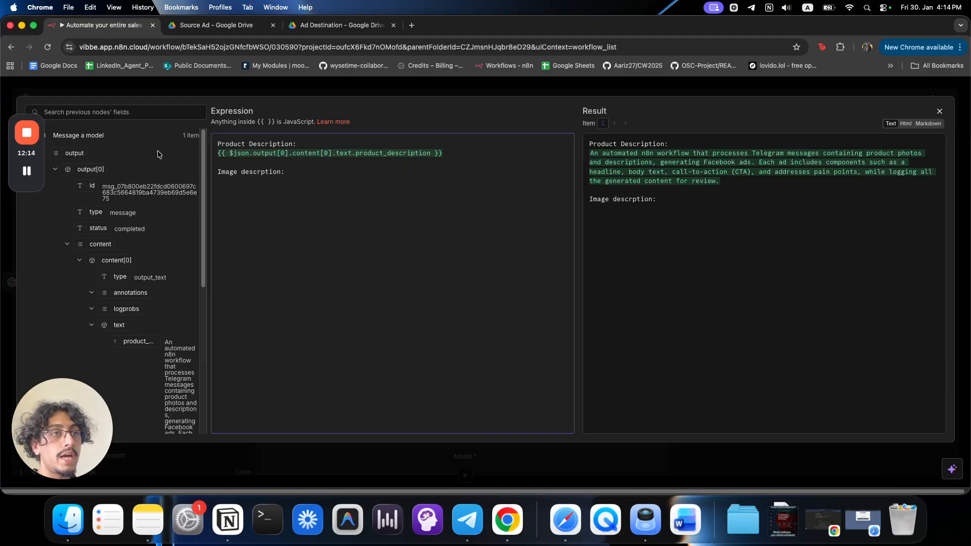
{"action": "scroll", "coordinate": [101, 210], "scroll_direction": "down", "scroll_amount": 5}
{"action": "scroll", "coordinate": [102, 211], "scroll_direction": "down", "scroll_amount": 1}
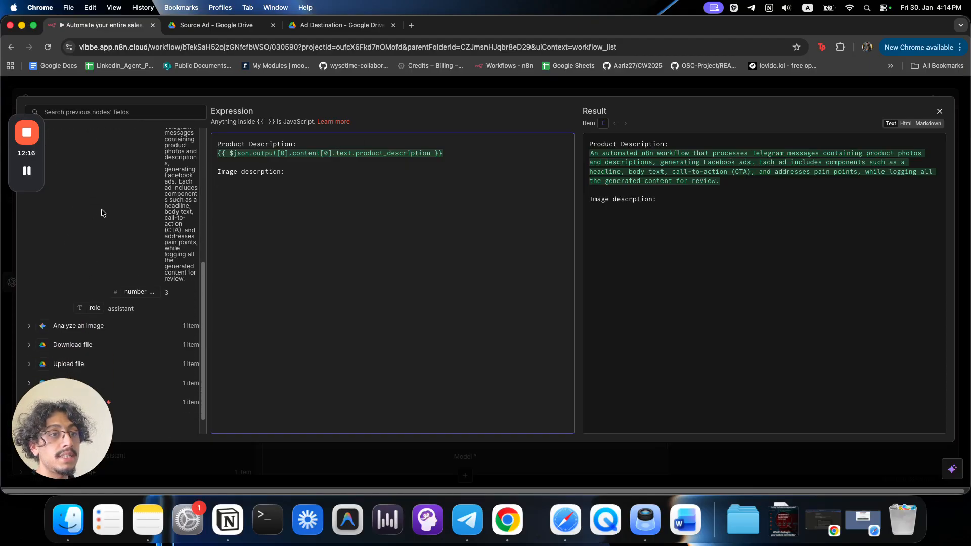
{"action": "left_click", "coordinate": [89, 305]}
{"action": "scroll", "coordinate": [98, 268], "scroll_direction": "down", "scroll_amount": 2}
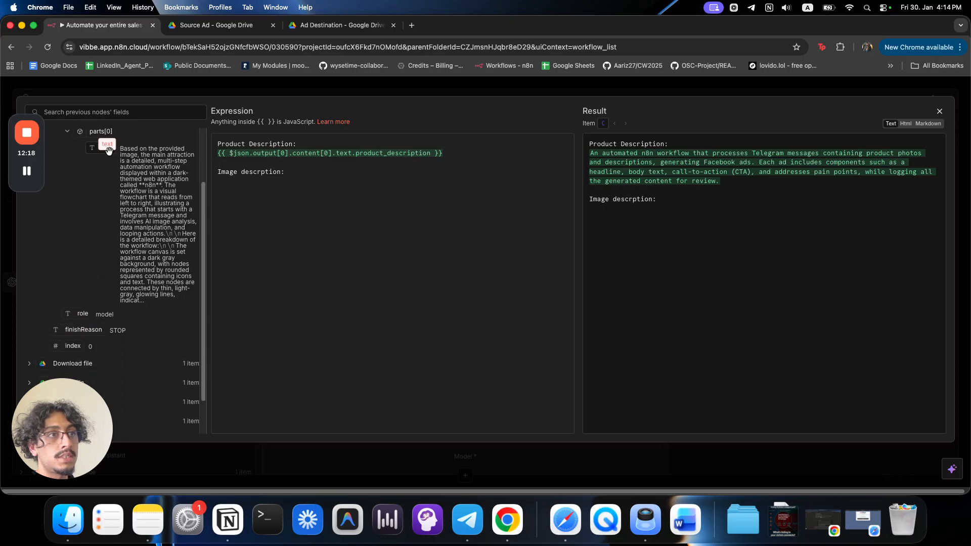
{"action": "left_click_drag", "start_coordinate": [107, 148], "coordinate": [223, 188]}
{"action": "scroll", "coordinate": [687, 284], "scroll_direction": "down", "scroll_amount": 8}
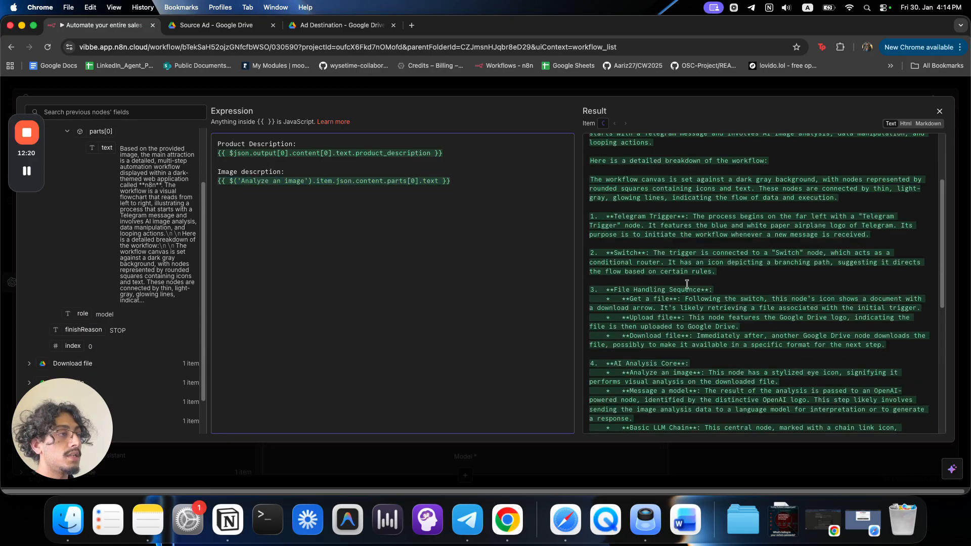
Add 'Number of ads:' followed by the number_of_ads field, then close the editor.
{"action": "type", "text": "Num"}
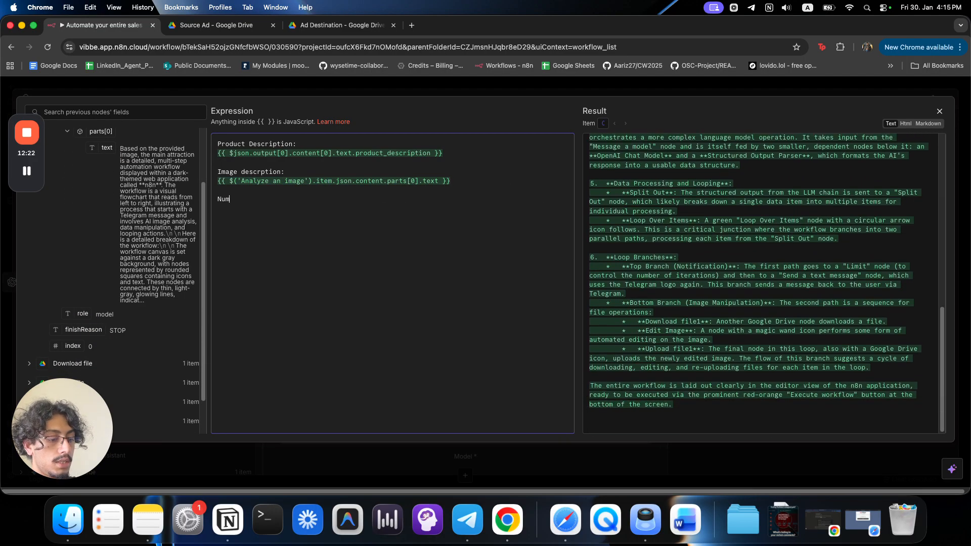
{"action": "type", "text": "ber of ads:"}
{"action": "key", "text": "Return"}
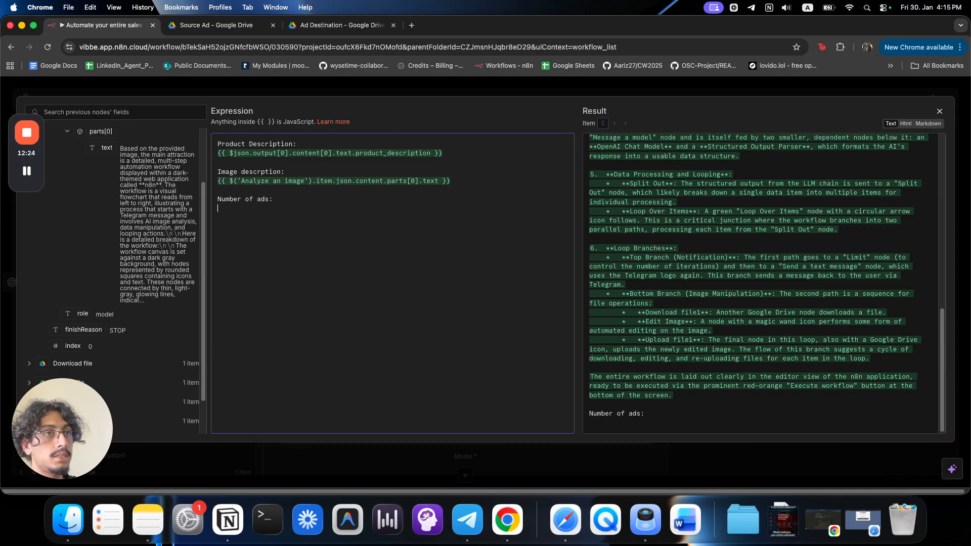
{"action": "scroll", "coordinate": [135, 248], "scroll_direction": "up", "scroll_amount": 3}
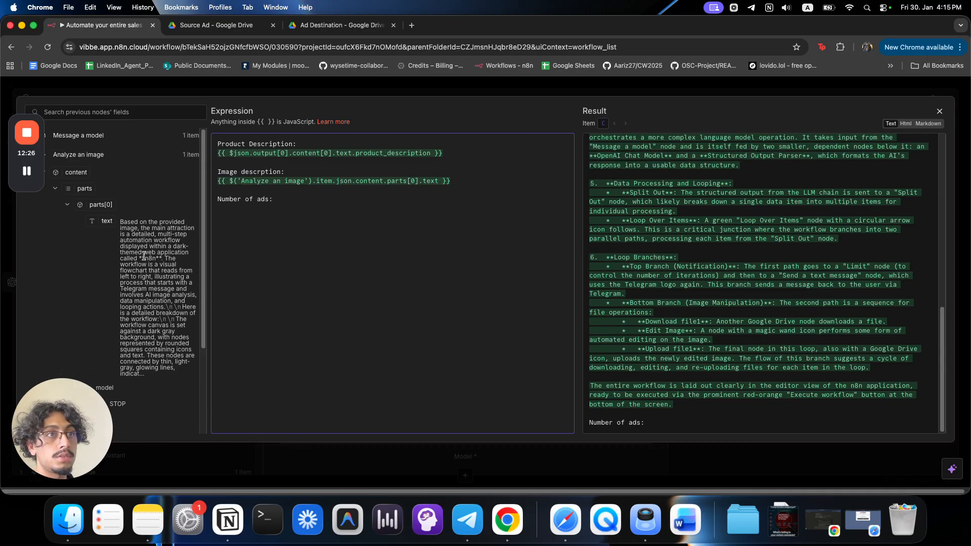
{"action": "left_click", "coordinate": [102, 141]}
{"action": "scroll", "coordinate": [116, 275], "scroll_direction": "down", "scroll_amount": 5}
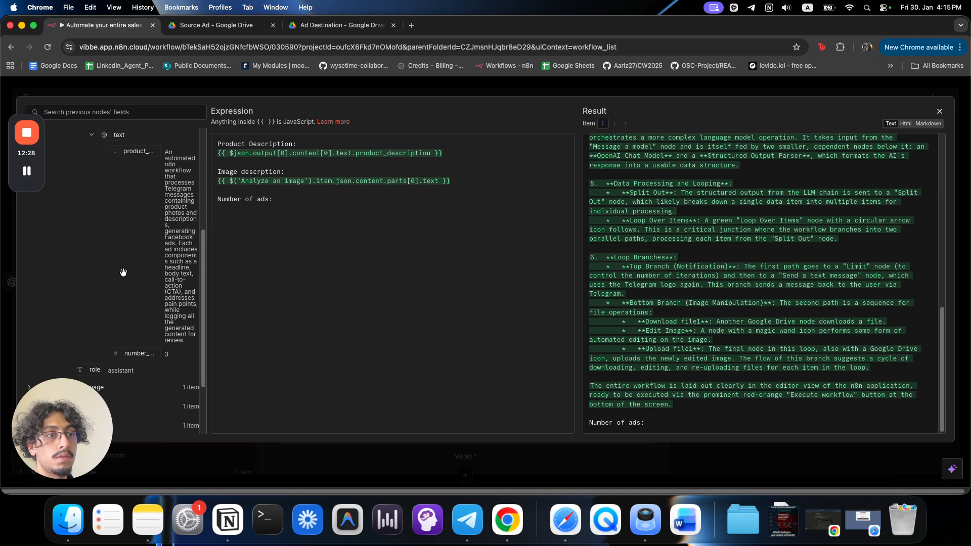
{"action": "left_click_drag", "start_coordinate": [134, 277], "coordinate": [352, 214]}
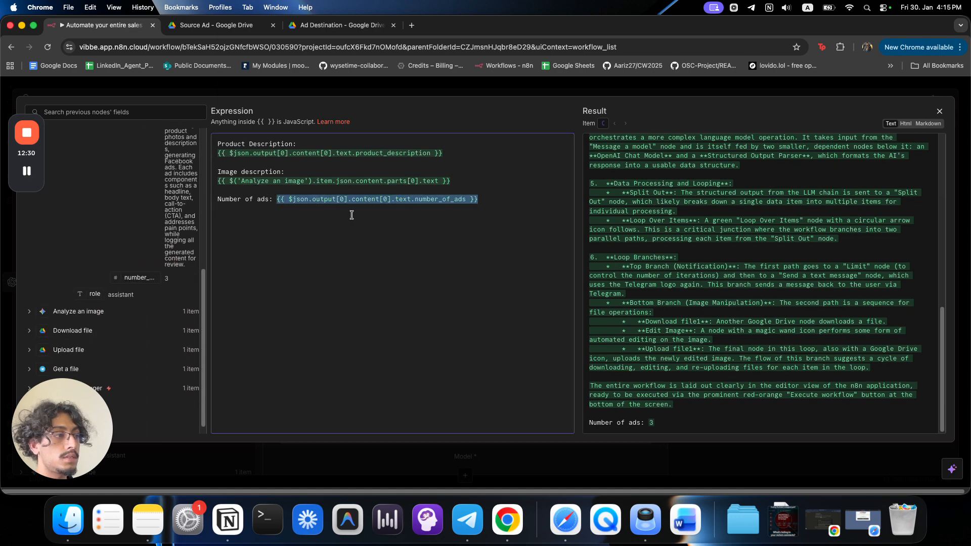
{"action": "left_click", "coordinate": [393, 84]}
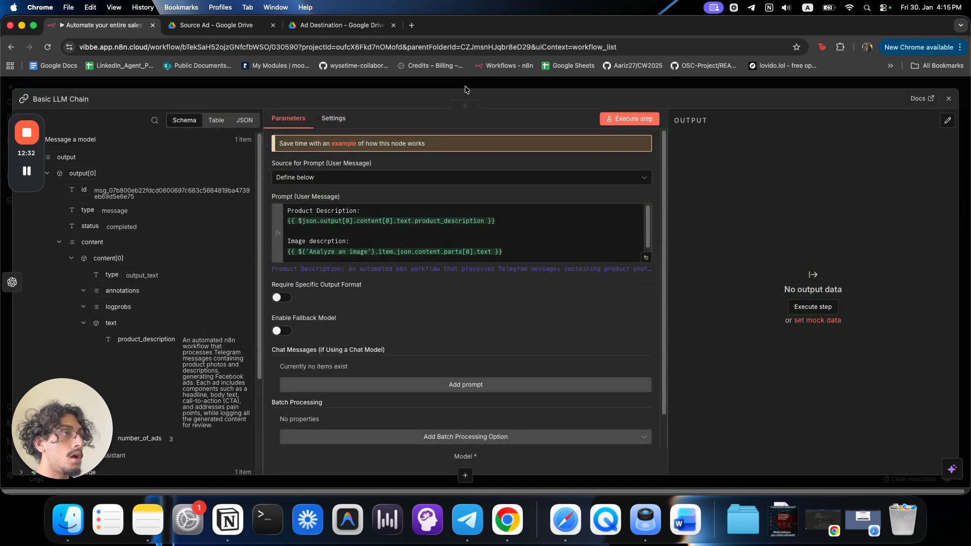
Add a new chat message to the Basic LLM Chain.
{"action": "scroll", "coordinate": [490, 318], "scroll_direction": "down", "scroll_amount": 1}
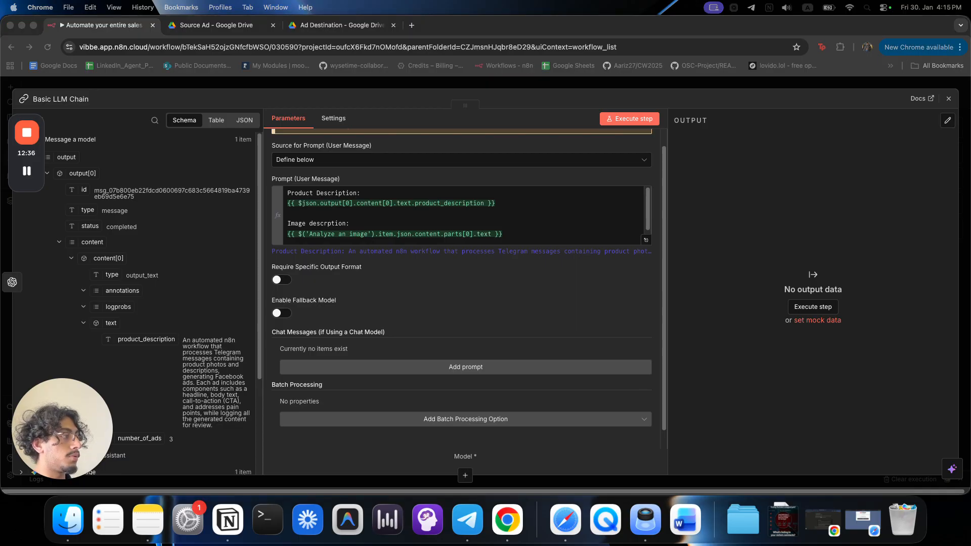
{"action": "left_click", "coordinate": [403, 326]}
{"action": "scroll", "coordinate": [403, 326], "scroll_direction": "down", "scroll_amount": 1}
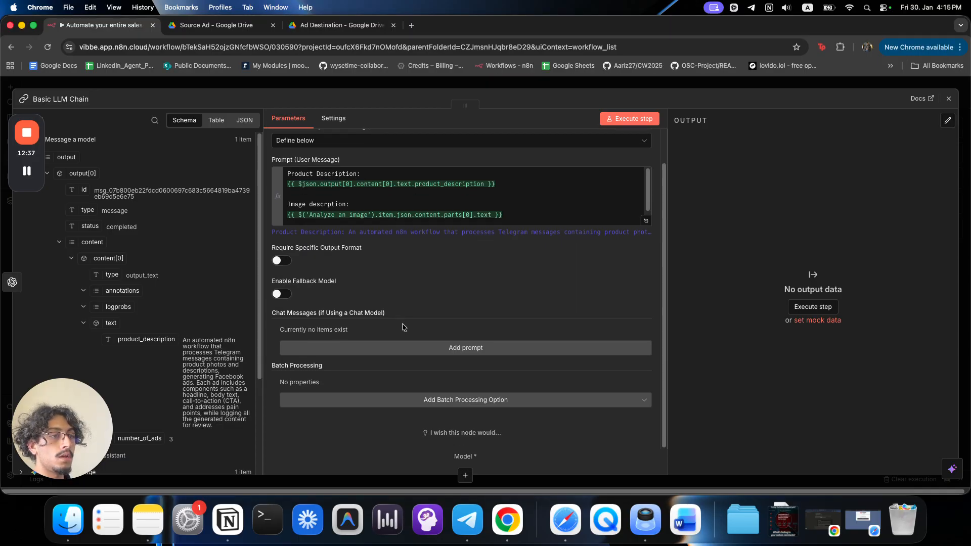
{"action": "left_click", "coordinate": [413, 348]}
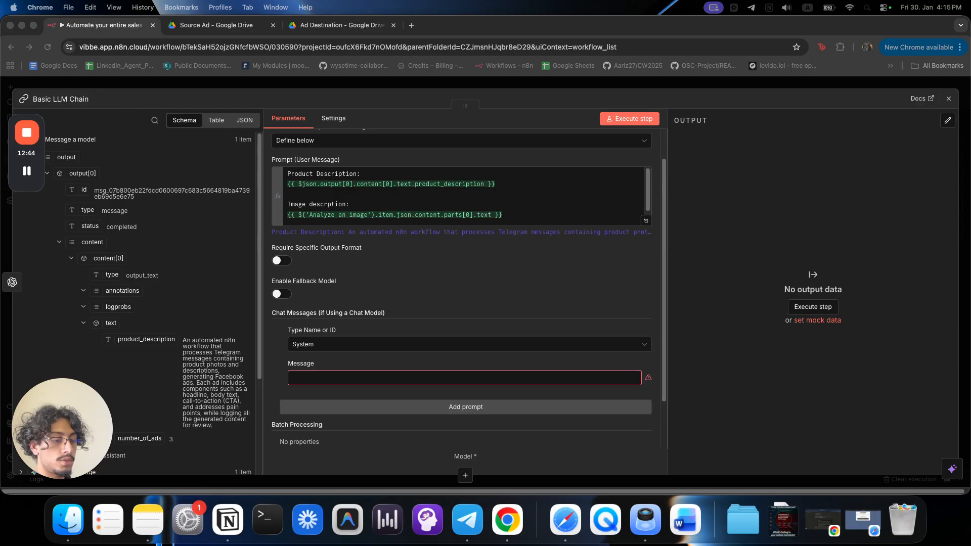
{"action": "left_click", "coordinate": [550, 370]}
{"action": "left_click", "coordinate": [638, 380]}
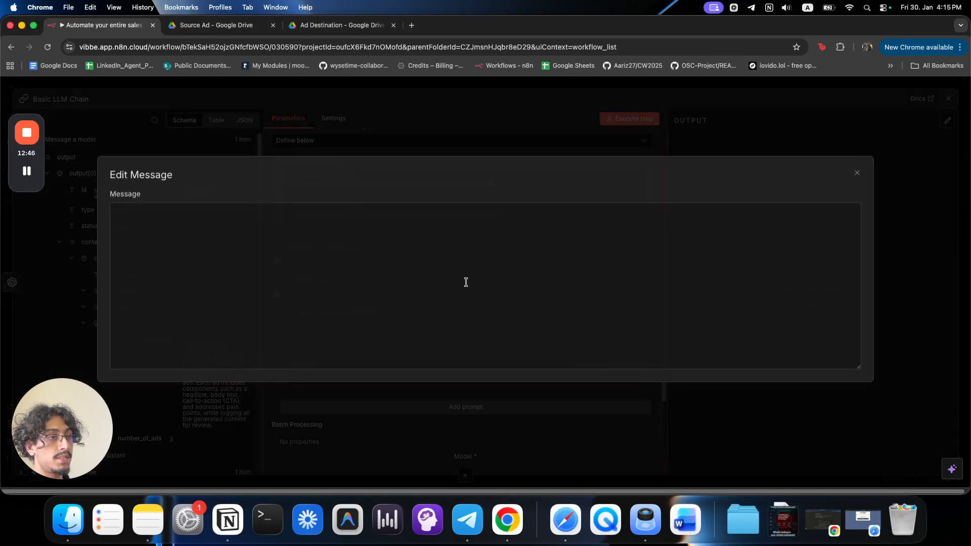
{"action": "key", "text": "super+v"}
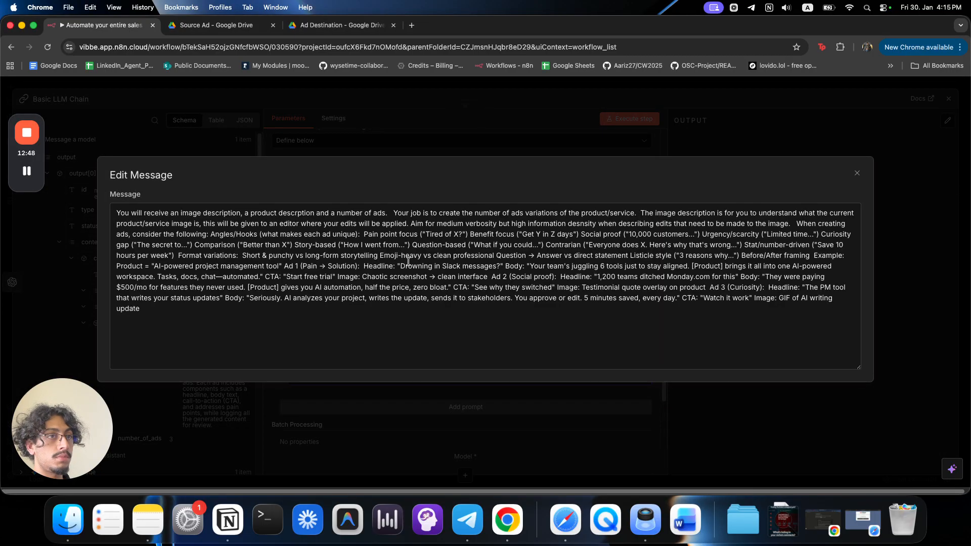
{"action": "key", "text": "super+z"}
Switch the message to Expression and paste the ad-variation instructions into the full editor.
{"action": "left_click", "coordinate": [408, 132]}
{"action": "left_click", "coordinate": [633, 364]}
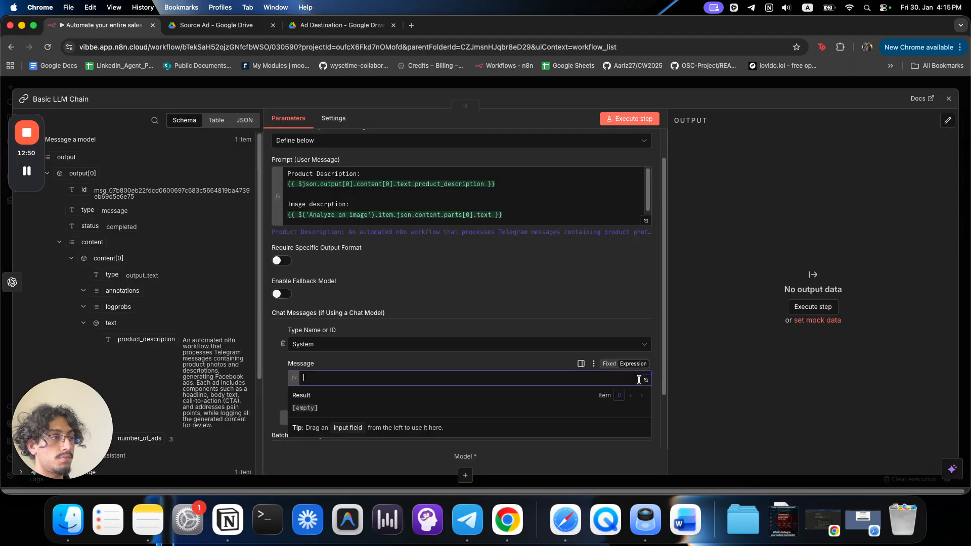
{"action": "left_click", "coordinate": [646, 380]}
{"action": "key", "text": "super+v"}
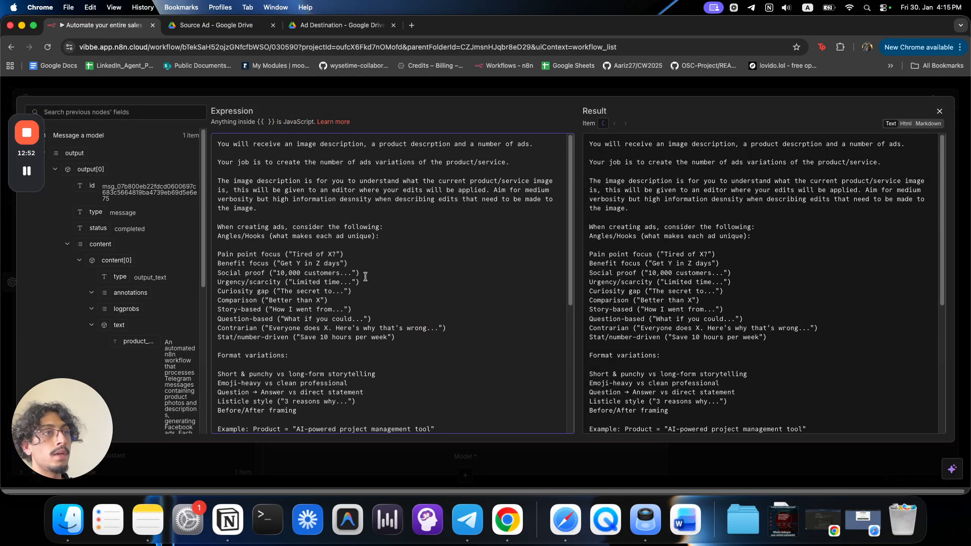
Review the prompt's lines on ad variations, the image description and the image editor.
{"action": "left_click_drag", "start_coordinate": [243, 139], "coordinate": [533, 146]}
{"action": "left_click_drag", "start_coordinate": [285, 165], "coordinate": [379, 163]}
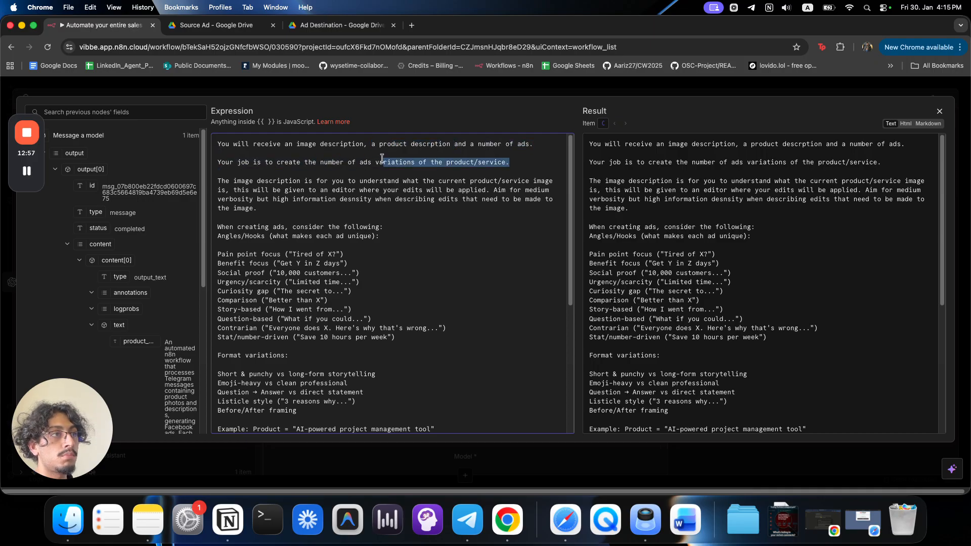
{"action": "left_click", "coordinate": [452, 163]}
{"action": "left_click_drag", "start_coordinate": [452, 163], "coordinate": [503, 163]}
{"action": "left_click", "coordinate": [276, 205]}
{"action": "left_click_drag", "start_coordinate": [259, 180], "coordinate": [415, 181]}
{"action": "left_click_drag", "start_coordinate": [478, 181], "coordinate": [522, 181]}
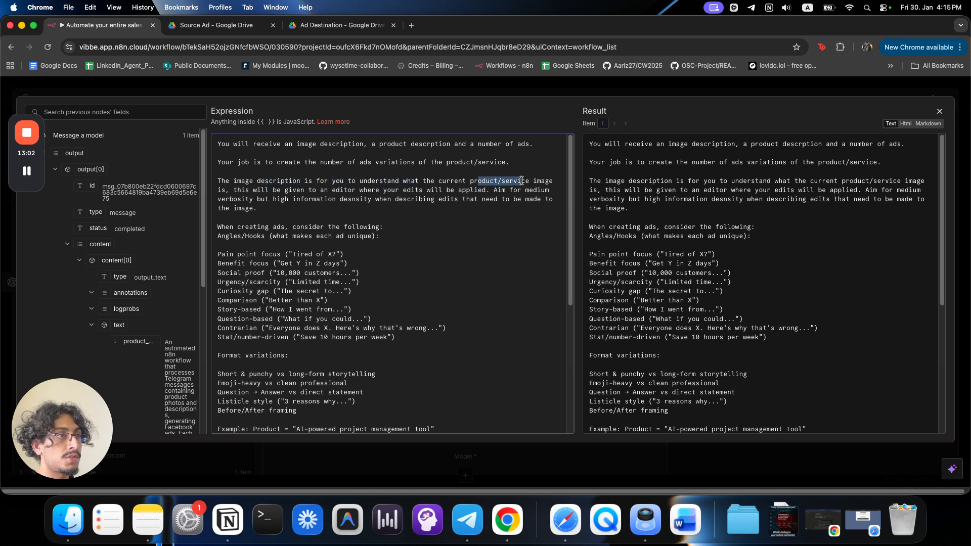
{"action": "left_click_drag", "start_coordinate": [235, 190], "coordinate": [482, 188]}
{"action": "left_click_drag", "start_coordinate": [231, 192], "coordinate": [372, 199]}
{"action": "left_click", "coordinate": [326, 198]}
{"action": "left_click_drag", "start_coordinate": [377, 198], "coordinate": [517, 200]}
{"action": "scroll", "coordinate": [505, 215], "scroll_direction": "down", "scroll_amount": 1}
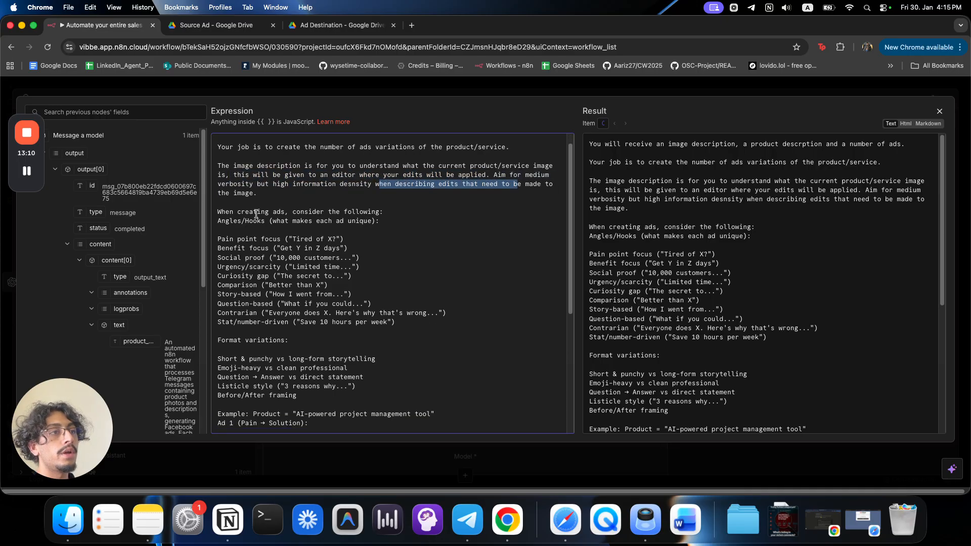
{"action": "left_click_drag", "start_coordinate": [249, 212], "coordinate": [326, 201]}
Remove stray blank lines and add '##' headings to When creating ads and Format variations.
{"action": "left_click", "coordinate": [380, 231]}
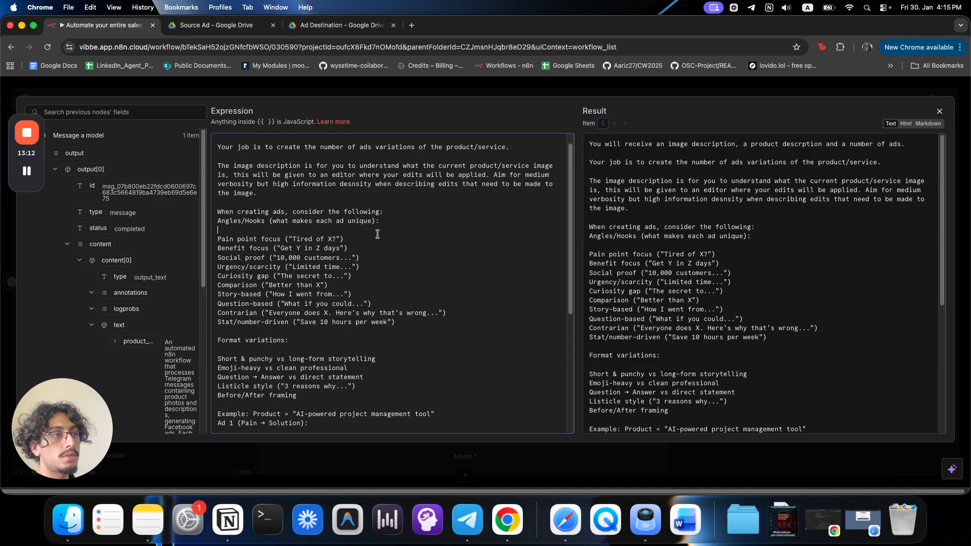
{"action": "key", "text": "BackSpace"}
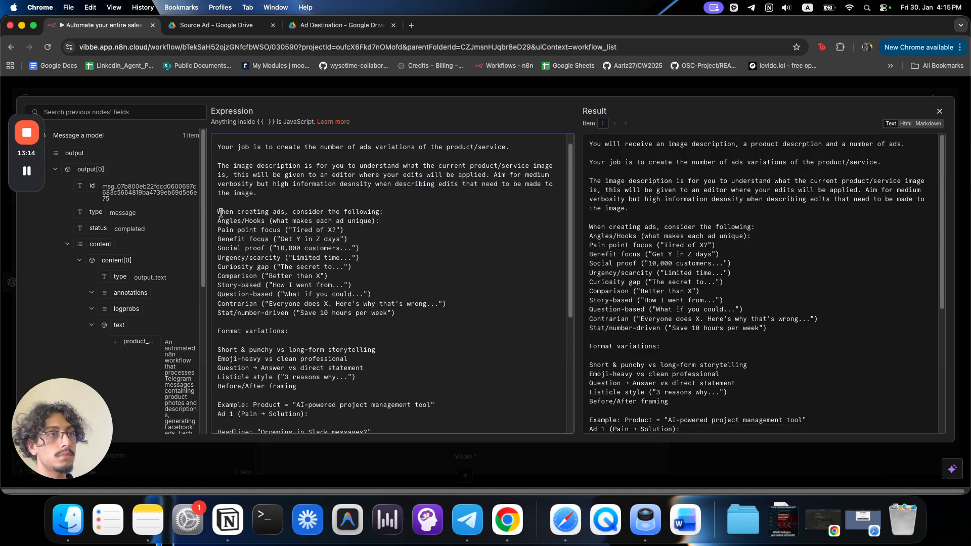
{"action": "left_click", "coordinate": [219, 213]}
{"action": "type", "text": "# "}
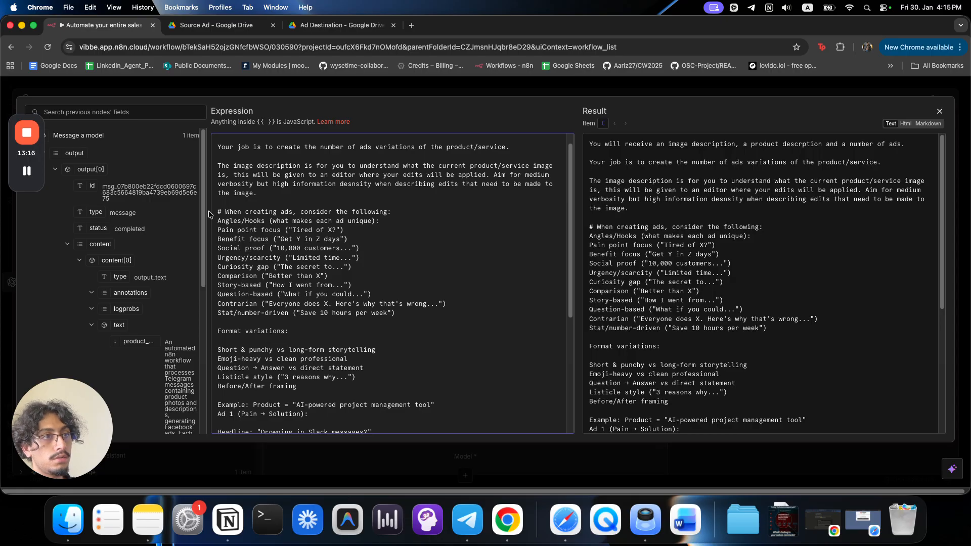
{"action": "type", "text": "##"}
{"action": "key", "text": "BackSpace"}
{"action": "left_click", "coordinate": [218, 332]}
{"action": "type", "text": "##"}
{"action": "scroll", "coordinate": [290, 398], "scroll_direction": "down", "scroll_amount": 1}
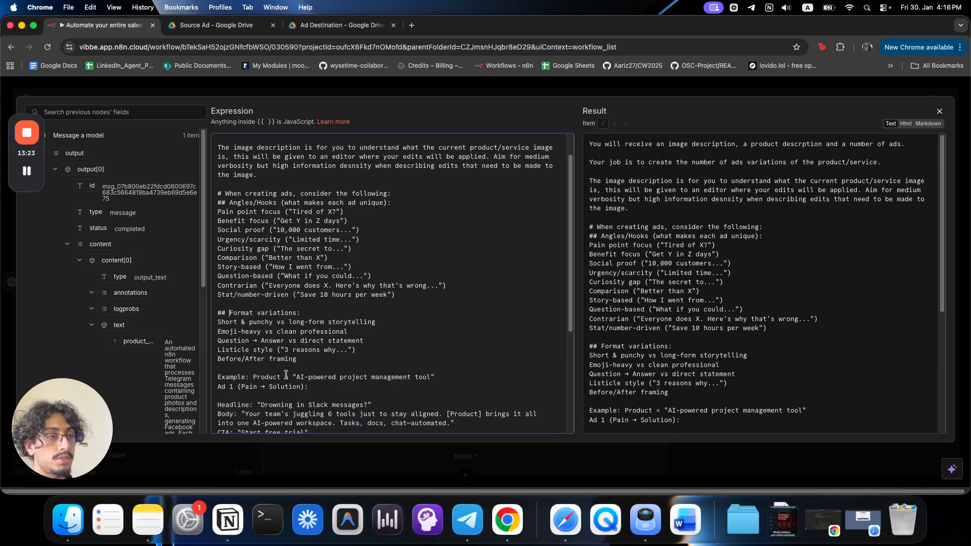
Insert a '# Examples' heading above the example section, correcting the 'Exampels' typo.
{"action": "key", "text": "Return"}
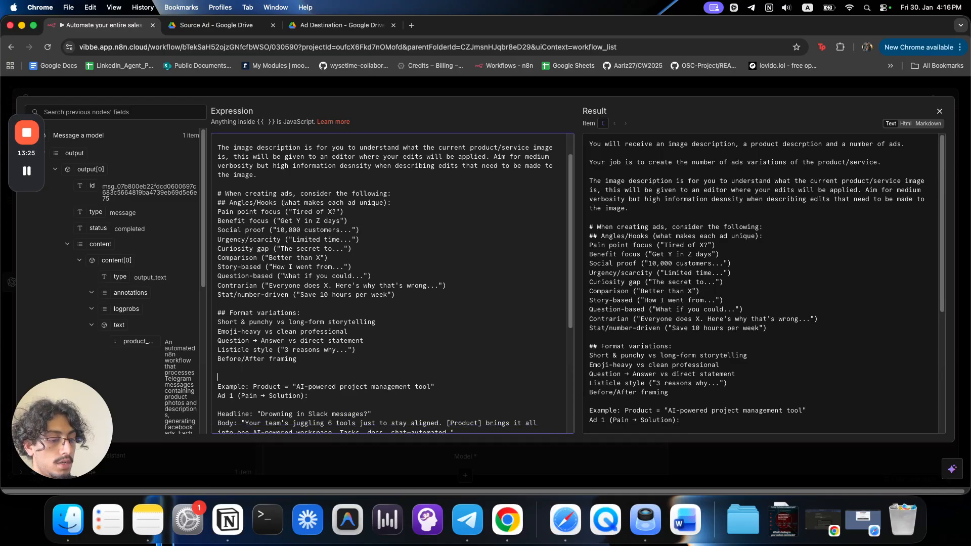
{"action": "type", "text": "# Exampels"}
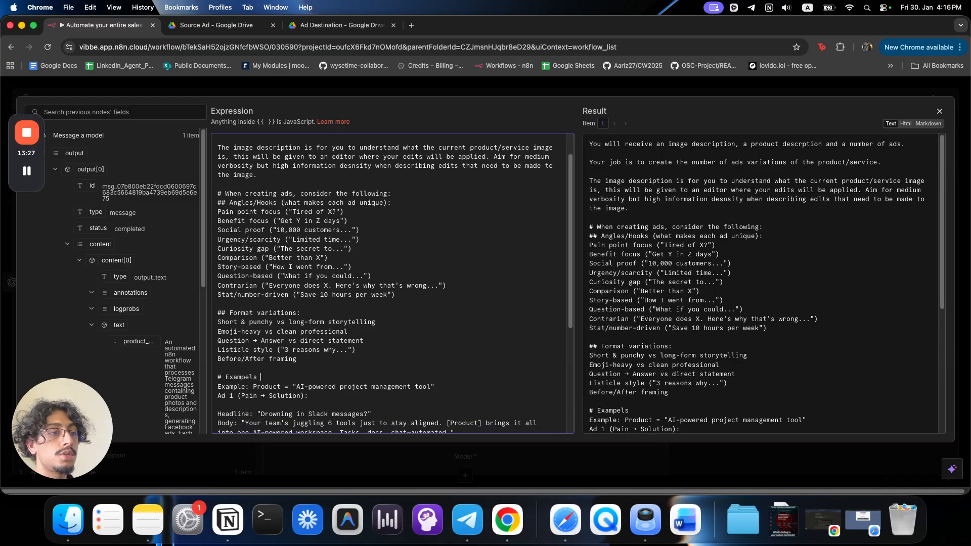
{"action": "double_click", "coordinate": [243, 377]}
{"action": "type", "text": "Examples"}
{"action": "scroll", "coordinate": [261, 370], "scroll_direction": "down", "scroll_amount": 5}
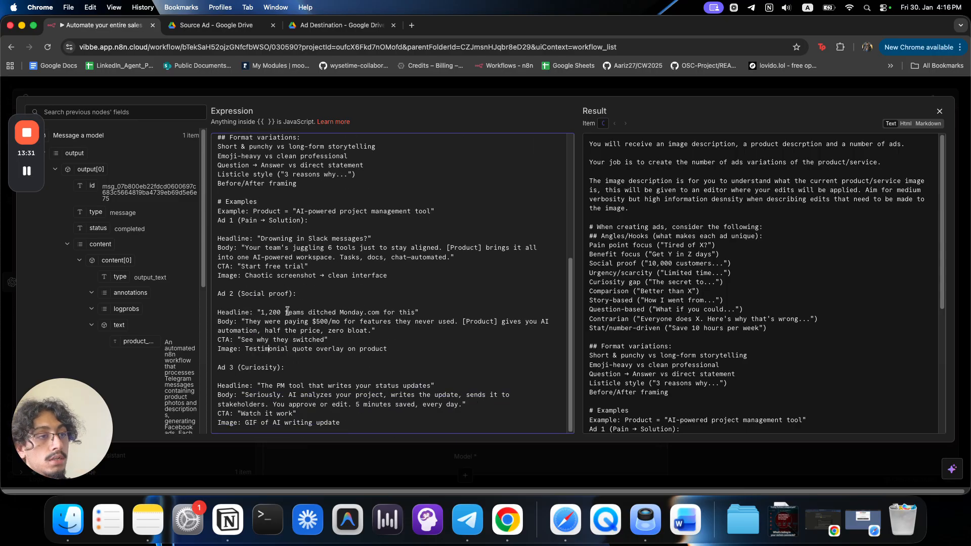
{"action": "scroll", "coordinate": [287, 311], "scroll_direction": "up", "scroll_amount": 5}
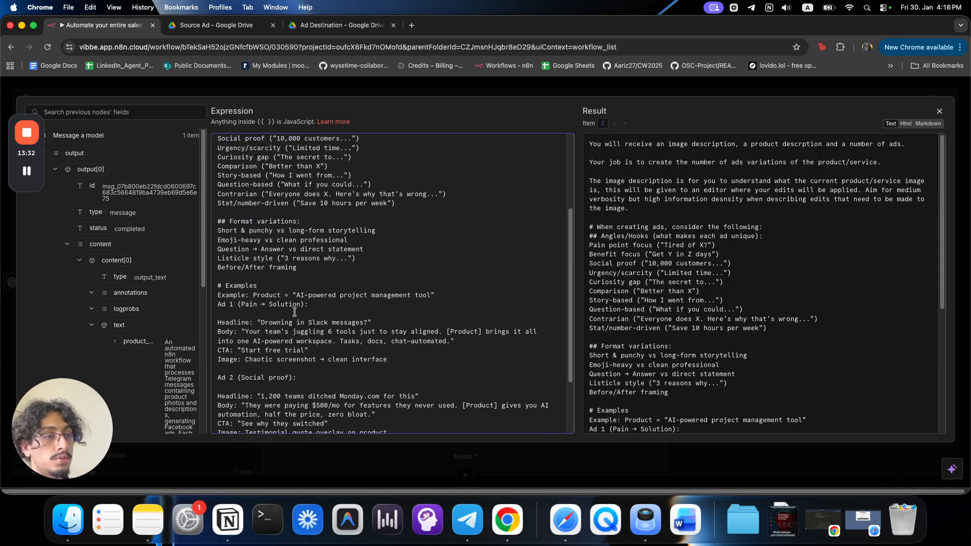
Add a '#' Role heading line at the top of the prompt and close the editor.
{"action": "left_click", "coordinate": [218, 144]}
{"action": "key", "text": "Return"}
{"action": "key", "text": "Up"}
{"action": "type", "text": "#"}
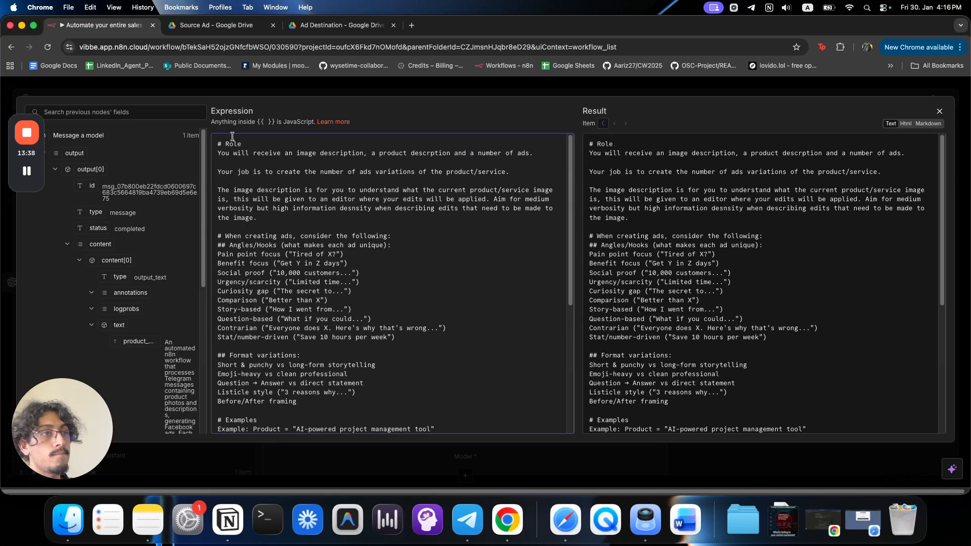
{"action": "scroll", "coordinate": [320, 304], "scroll_direction": "down", "scroll_amount": 5}
{"action": "scroll", "coordinate": [324, 351], "scroll_direction": "up", "scroll_amount": 5}
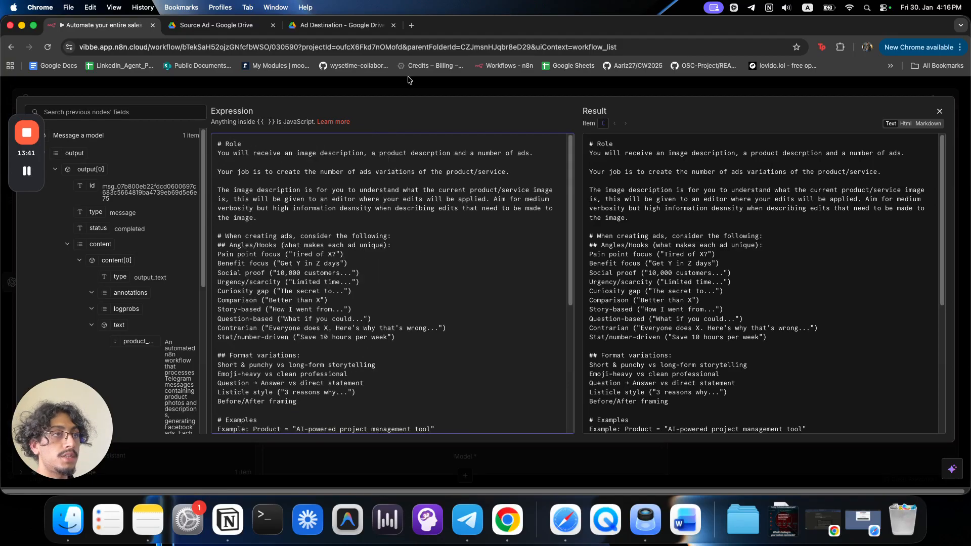
{"action": "key", "text": "Escape"}
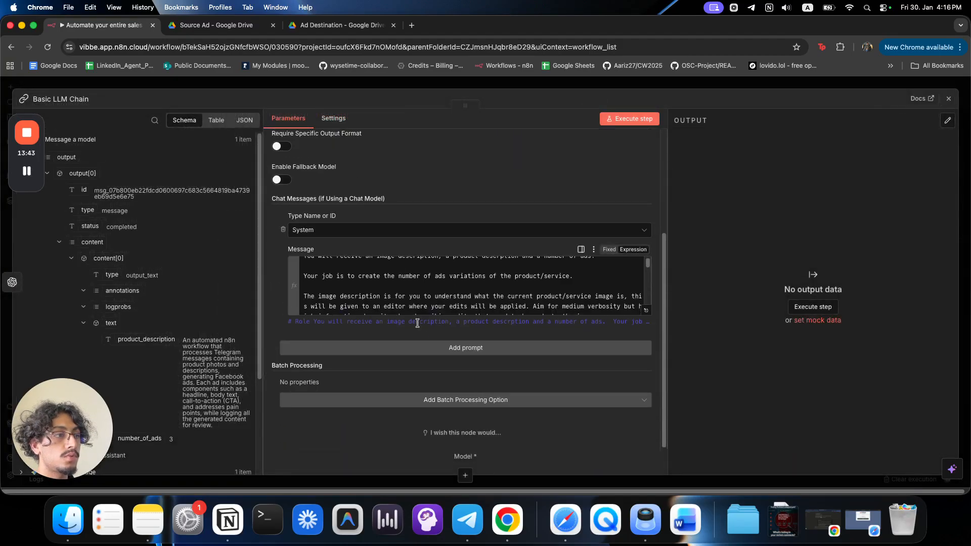
Add a second message demanding flat JSON rooted in patternProperties, not wrapped in 'output'.
{"action": "left_click", "coordinate": [422, 348]}
{"action": "scroll", "coordinate": [416, 336], "scroll_direction": "down", "scroll_amount": 2}
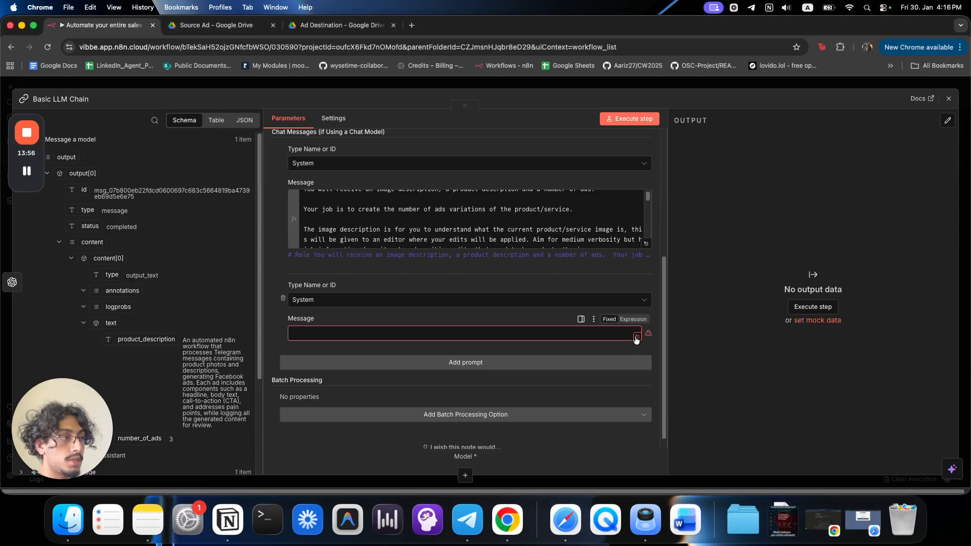
{"action": "left_click", "coordinate": [636, 338]}
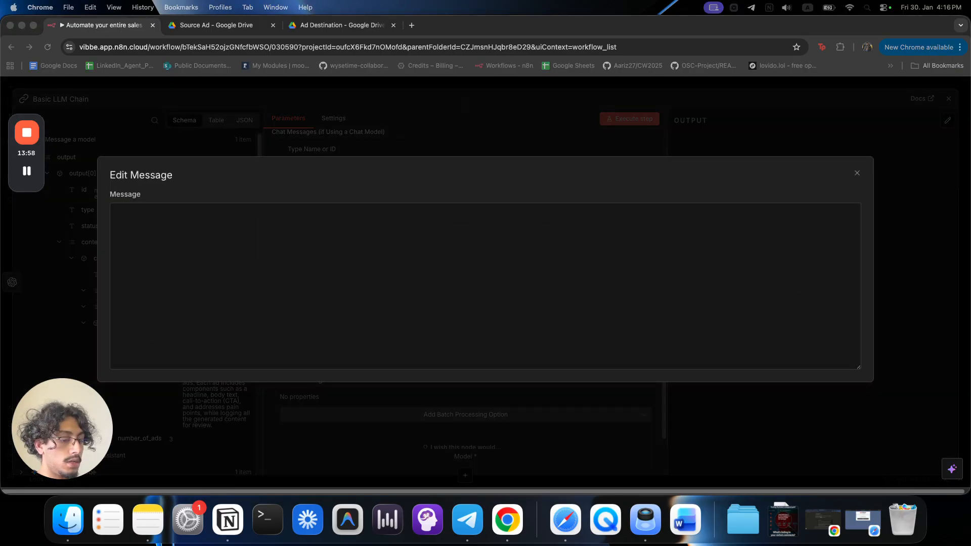
{"action": "left_click", "coordinate": [495, 323]}
{"action": "type", "text": "Your output must be in JSON.  The schema is flat, the root is patternProperties. DO NOT WRAP YOUR OUTPUT IN AN \"output\" object."}
{"action": "left_click_drag", "start_coordinate": [123, 213], "coordinate": [564, 216]}
{"action": "left_click_drag", "start_coordinate": [388, 215], "coordinate": [529, 220]}
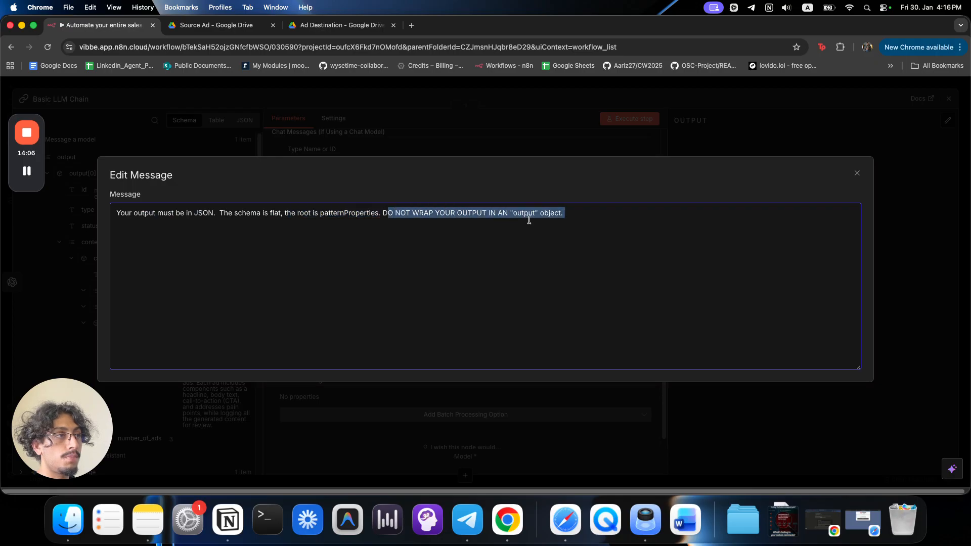
{"action": "left_click", "coordinate": [582, 220]}
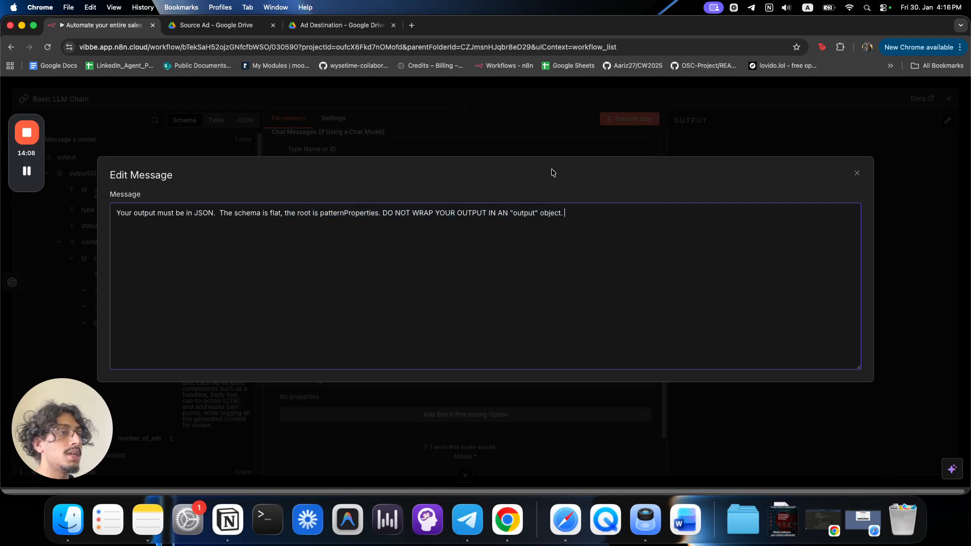
{"action": "left_click", "coordinate": [470, 136]}
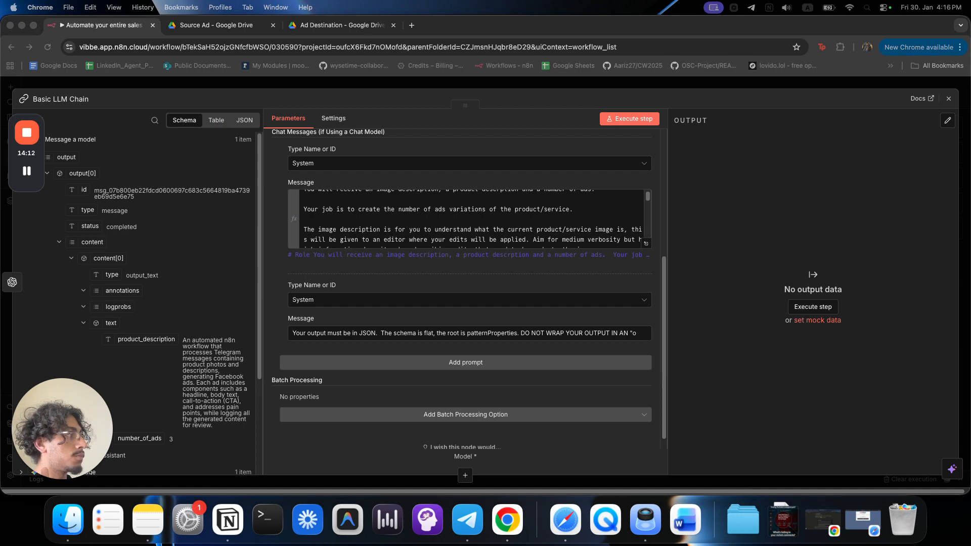
{"action": "scroll", "coordinate": [530, 356], "scroll_direction": "down", "scroll_amount": 1}
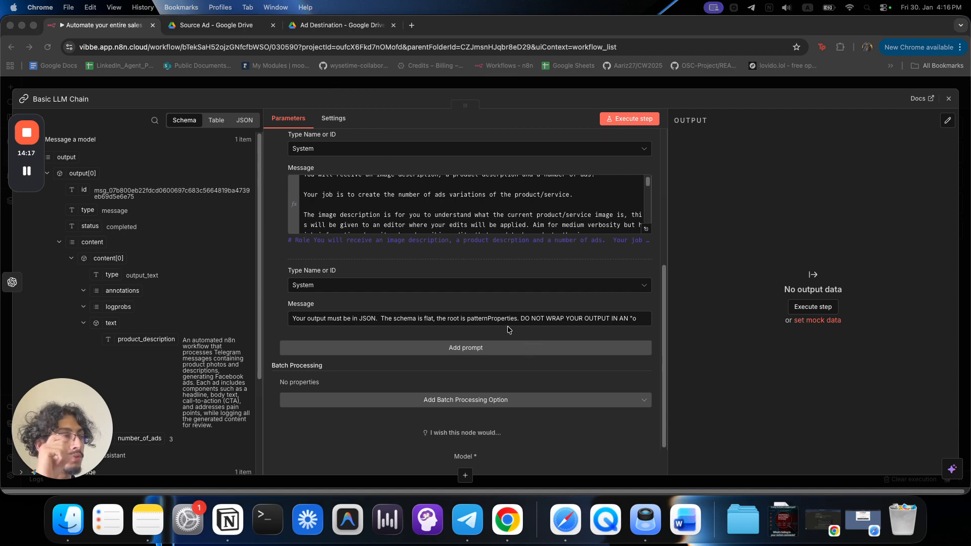
{"action": "scroll", "coordinate": [426, 340], "scroll_direction": "up", "scroll_amount": 5}
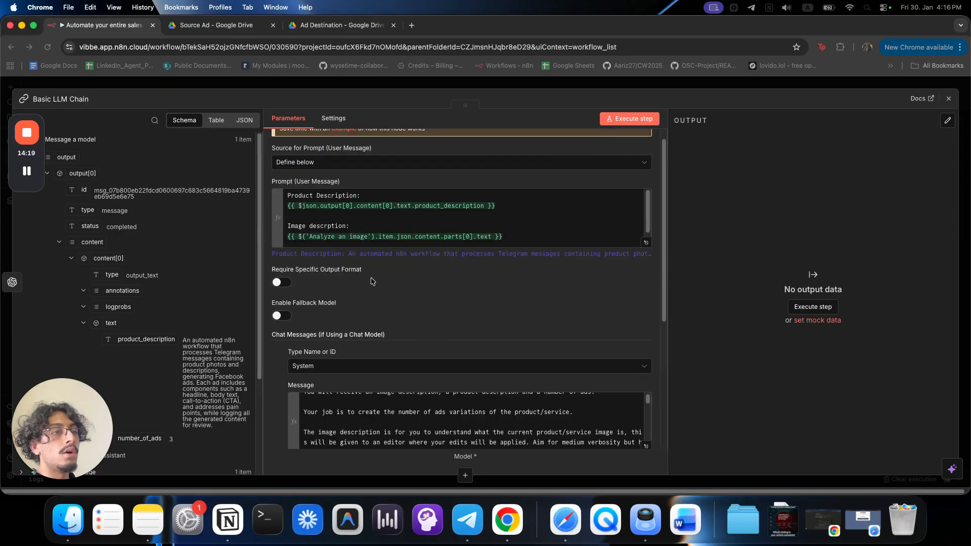
Turn on Require Specific Output Format for the Basic LLM Chain.
{"action": "left_click", "coordinate": [280, 284]}
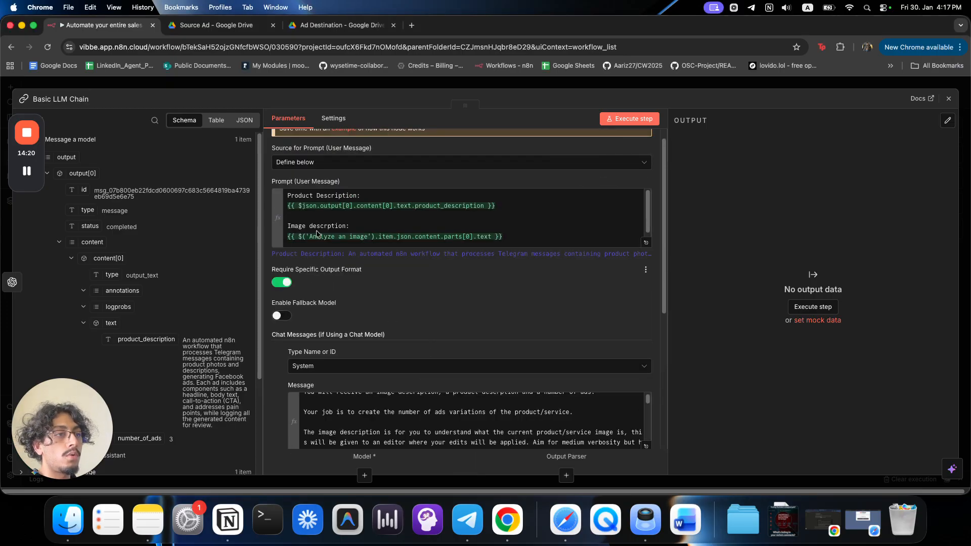
{"action": "left_click", "coordinate": [431, 85]}
{"action": "scroll", "coordinate": [577, 344], "scroll_direction": "right", "scroll_amount": 5}
{"action": "scroll", "coordinate": [577, 344], "scroll_direction": "down", "scroll_amount": 1}
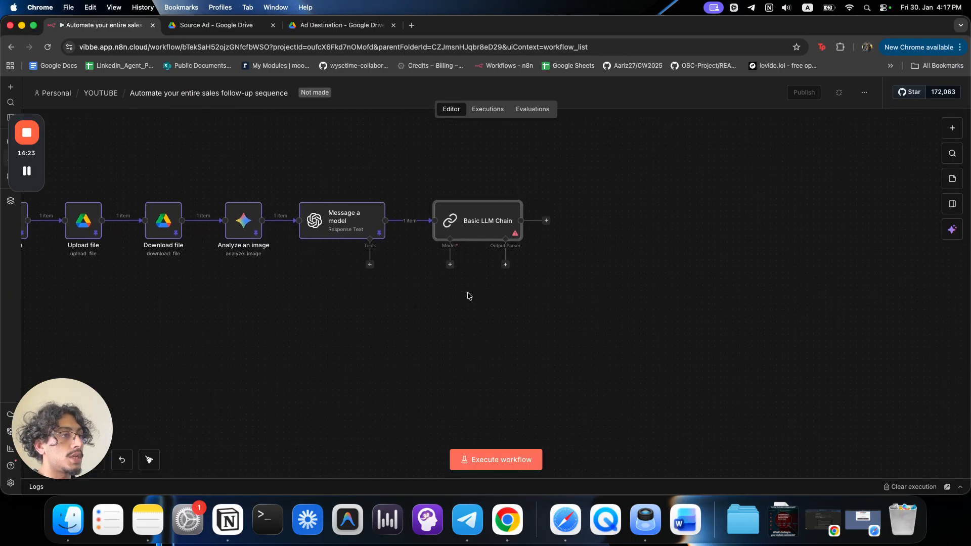
Attach an OpenAI Chat Model set to gpt-4.1-mini, then search the models for 'gemin'.
{"action": "left_click", "coordinate": [450, 264]}
{"action": "type", "text": "open"}
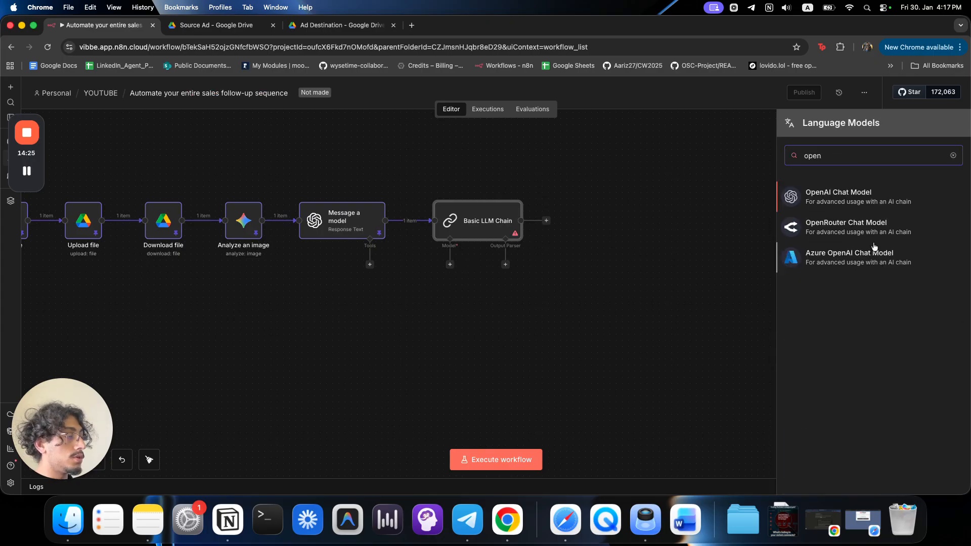
{"action": "left_click", "coordinate": [858, 198]}
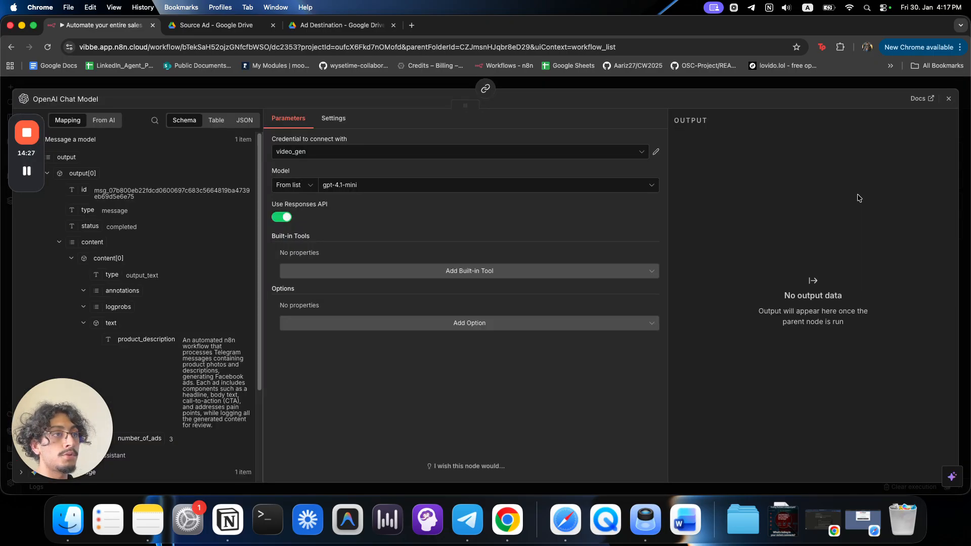
{"action": "left_click", "coordinate": [342, 190]}
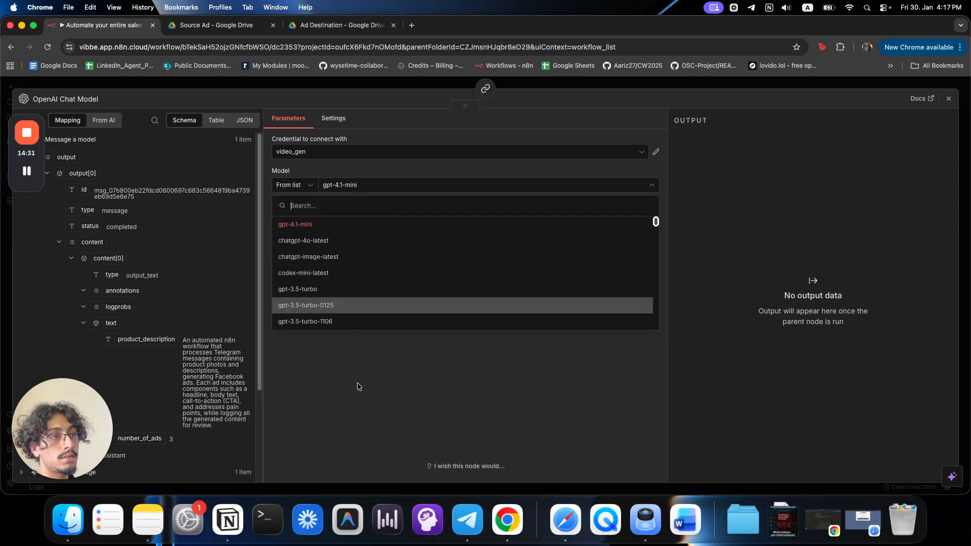
{"action": "left_click", "coordinate": [387, 346]}
{"action": "key", "text": "Escape"}
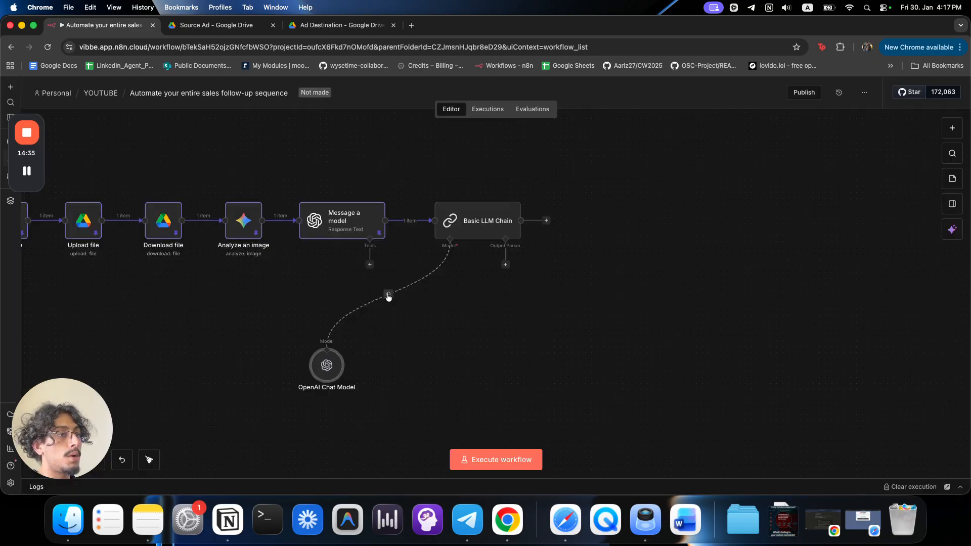
{"action": "left_click", "coordinate": [449, 264]}
{"action": "type", "text": "gemin"}
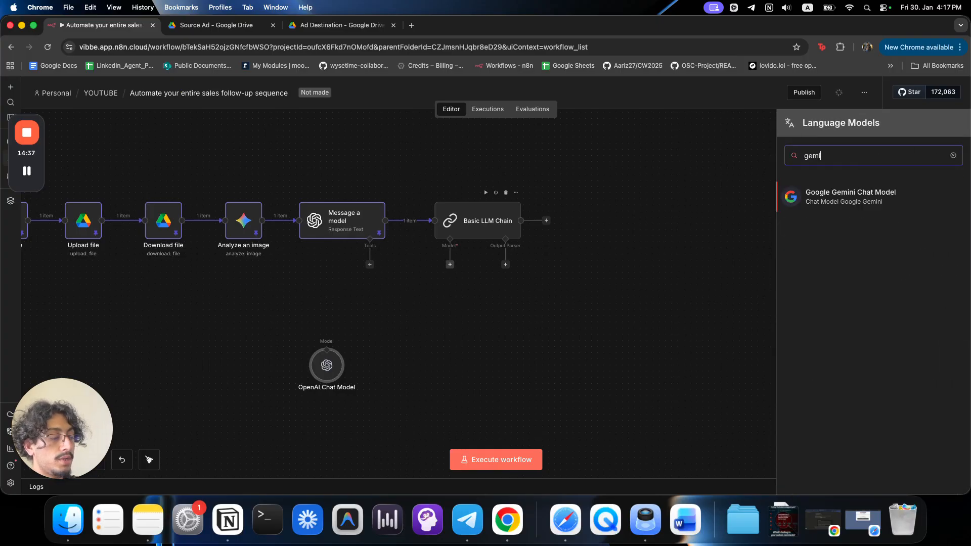
Add a Google Gemini Chat Model using models/gemini-2.5-pro with the Gemini API credential.
{"action": "left_click", "coordinate": [848, 206]}
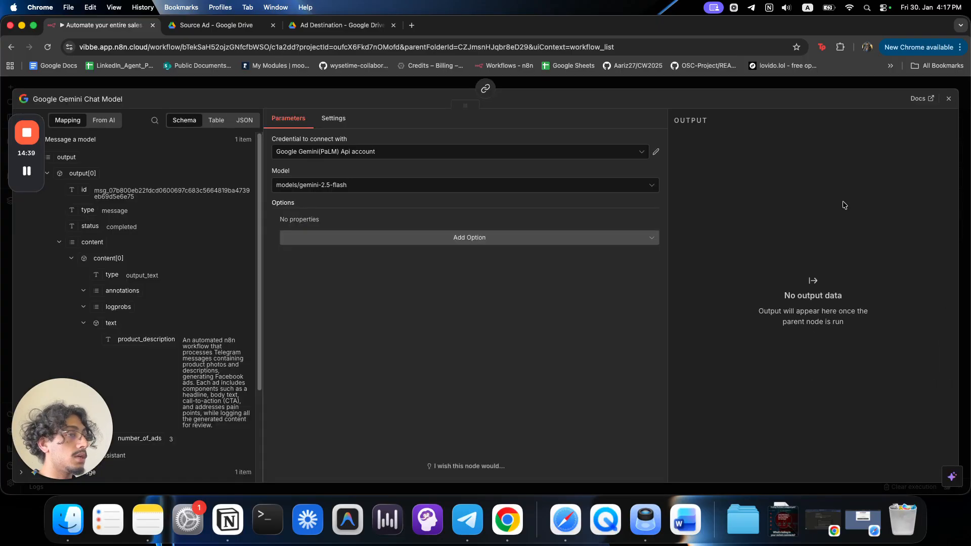
{"action": "left_click", "coordinate": [440, 187]}
{"action": "scroll", "coordinate": [450, 290], "scroll_direction": "down", "scroll_amount": 10}
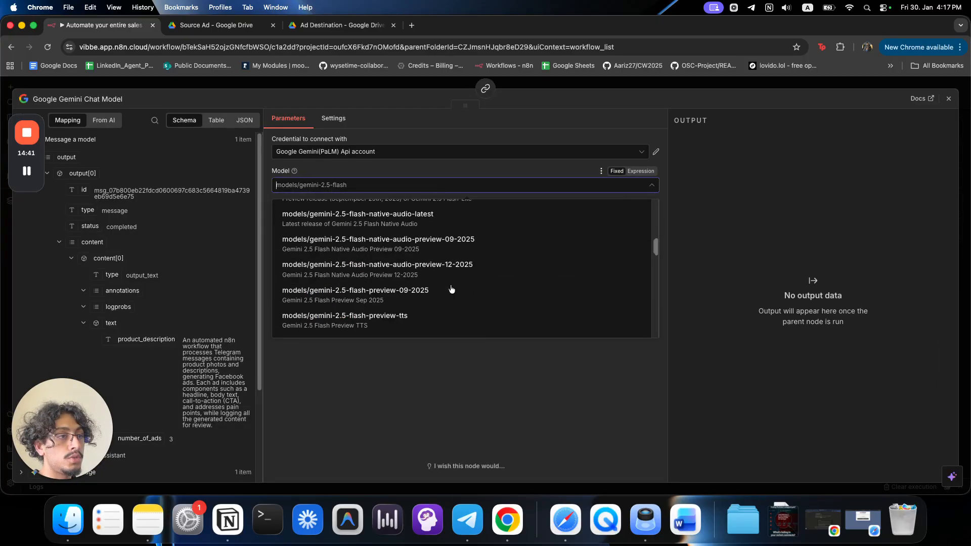
{"action": "left_click", "coordinate": [450, 290]}
{"action": "scroll", "coordinate": [401, 290], "scroll_direction": "down", "scroll_amount": 15}
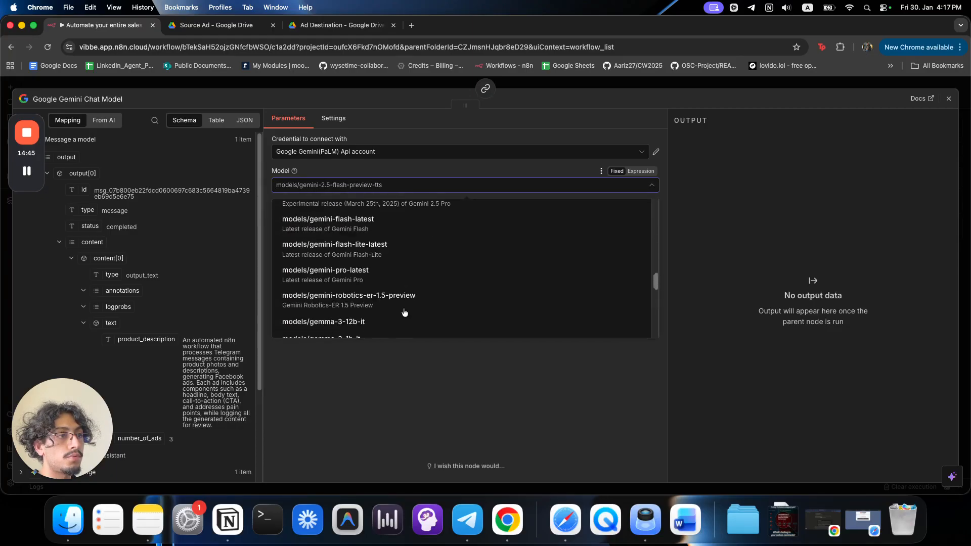
{"action": "scroll", "coordinate": [405, 312], "scroll_direction": "up", "scroll_amount": 10}
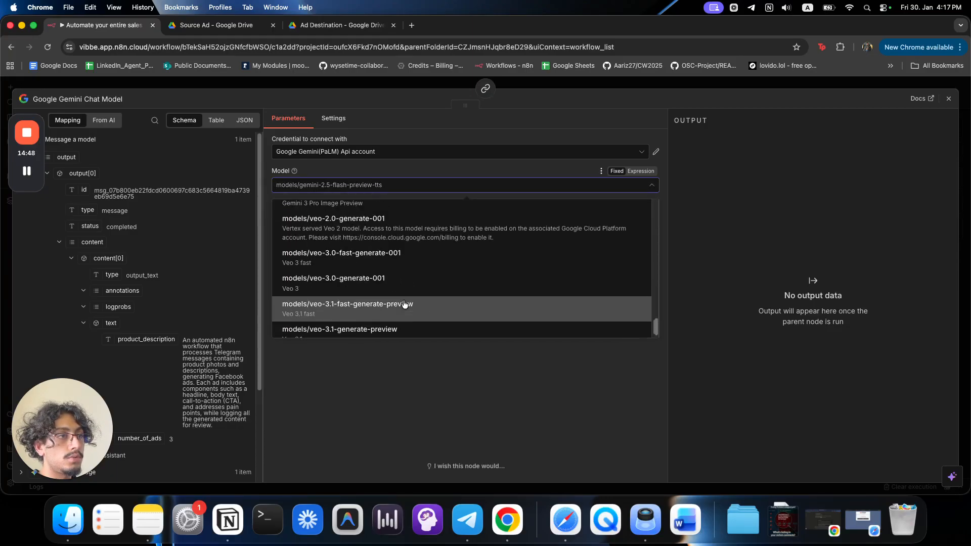
{"action": "scroll", "coordinate": [403, 304], "scroll_direction": "up", "scroll_amount": 8}
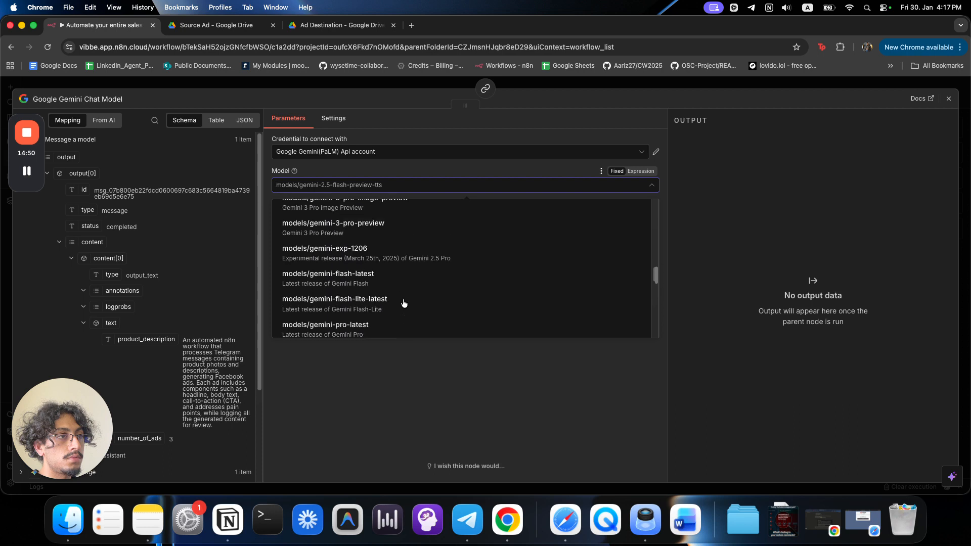
{"action": "left_click", "coordinate": [403, 303]}
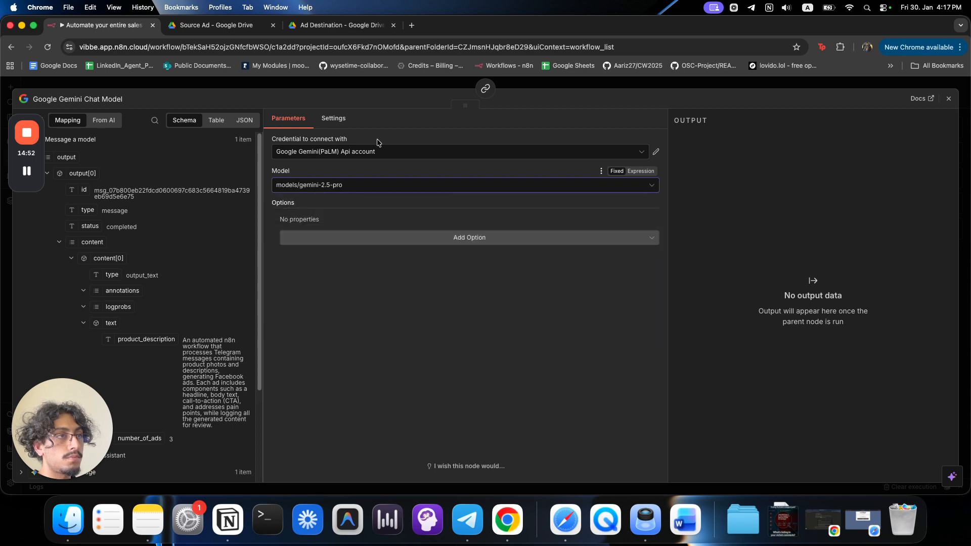
{"action": "left_click", "coordinate": [379, 151]}
{"action": "left_click", "coordinate": [384, 174]}
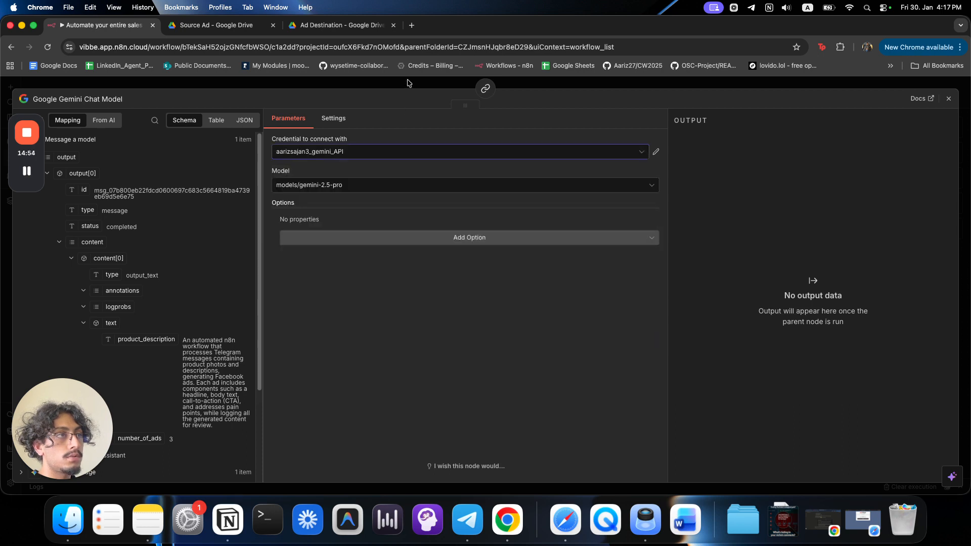
{"action": "left_click", "coordinate": [410, 83]}
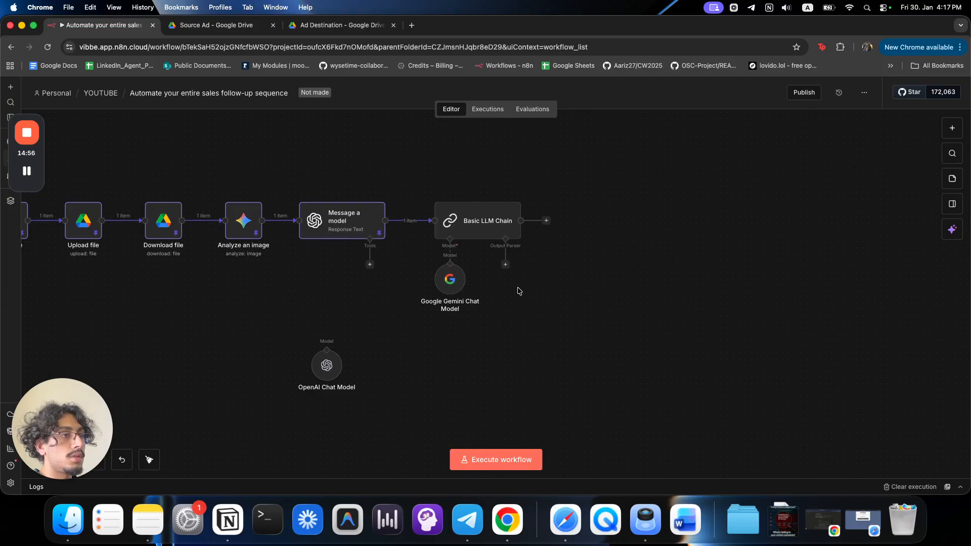
Attach a Structured Output Parser and replace its JSON example with the pasted schema.
{"action": "left_click", "coordinate": [505, 265]}
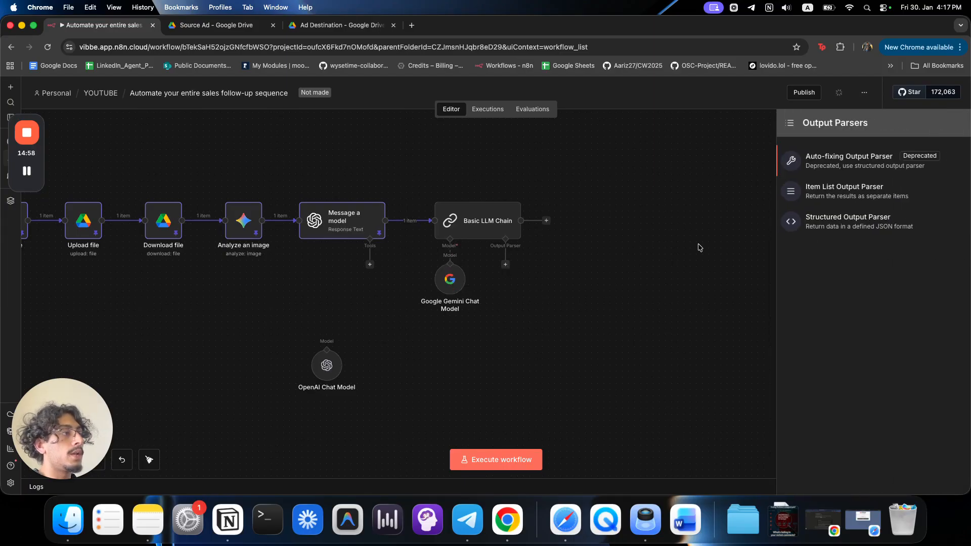
{"action": "left_click", "coordinate": [881, 228]}
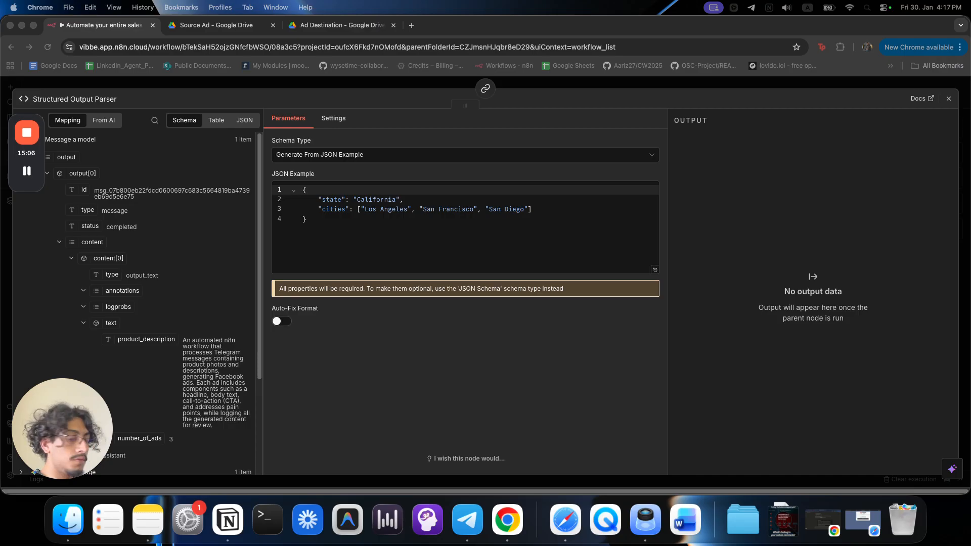
{"action": "left_click", "coordinate": [655, 269]}
{"action": "key", "text": "super+a"}
{"action": "key", "text": "super+v"}
{"action": "scroll", "coordinate": [511, 260], "scroll_direction": "up", "scroll_amount": 10}
{"action": "scroll", "coordinate": [511, 293], "scroll_direction": "down", "scroll_amount": 3}
{"action": "scroll", "coordinate": [511, 293], "scroll_direction": "down", "scroll_amount": 5}
{"action": "scroll", "coordinate": [511, 293], "scroll_direction": "up", "scroll_amount": 10}
{"action": "left_click", "coordinate": [452, 91]}
{"action": "left_click", "coordinate": [450, 88]}
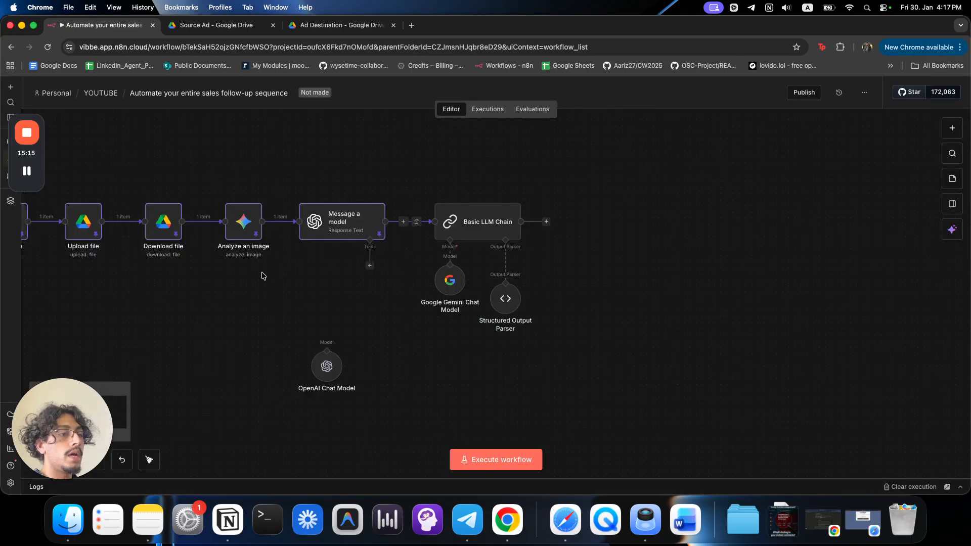
Run the workflow, rewire the chain's model input to the OpenAI Chat Model, and rerun.
{"action": "left_click", "coordinate": [516, 459]}
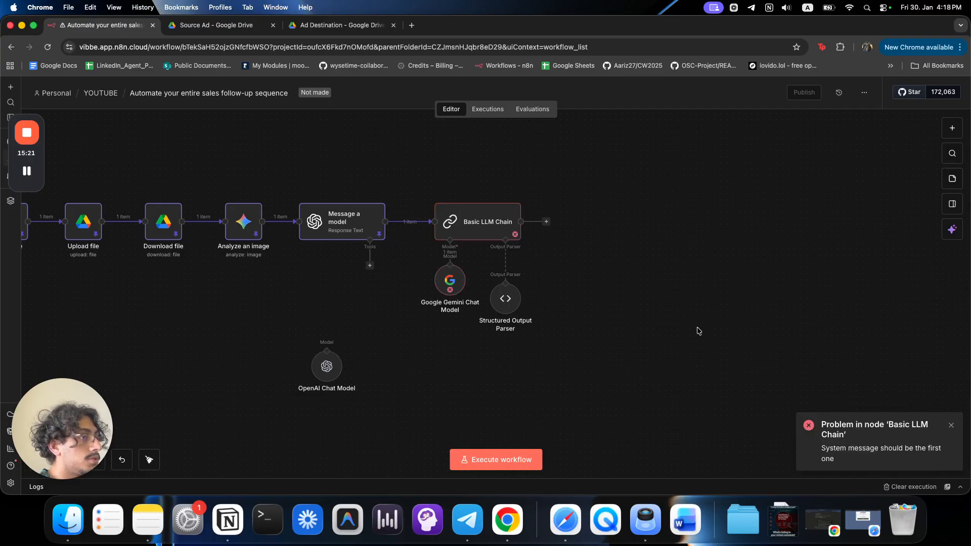
{"action": "left_click", "coordinate": [466, 221]}
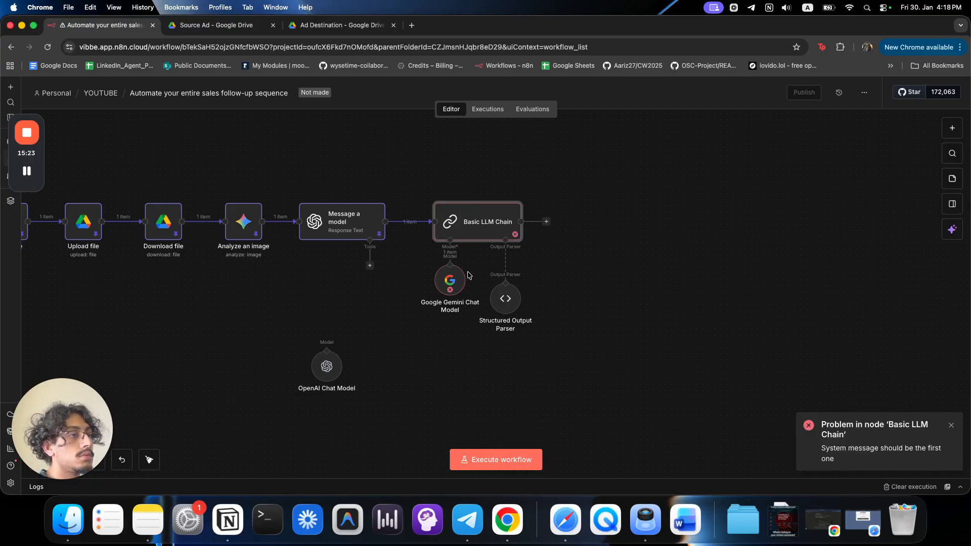
{"action": "left_click_drag", "start_coordinate": [450, 280], "coordinate": [451, 333]}
{"action": "left_click_drag", "start_coordinate": [451, 266], "coordinate": [327, 349]}
{"action": "left_click", "coordinate": [466, 458]}
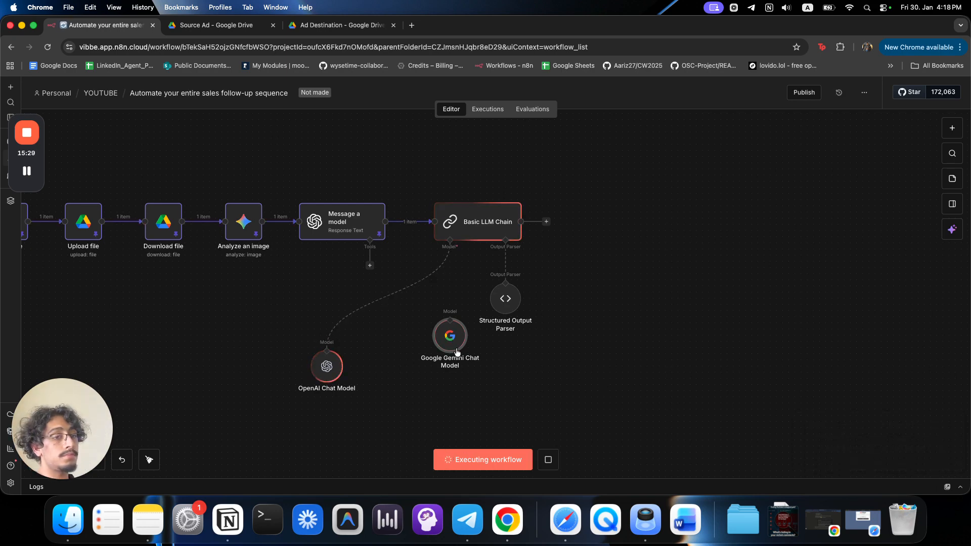
Review the Basic LLM Chain's prompt settings, leaving the prompt source unchanged.
{"action": "double_click", "coordinate": [472, 226]}
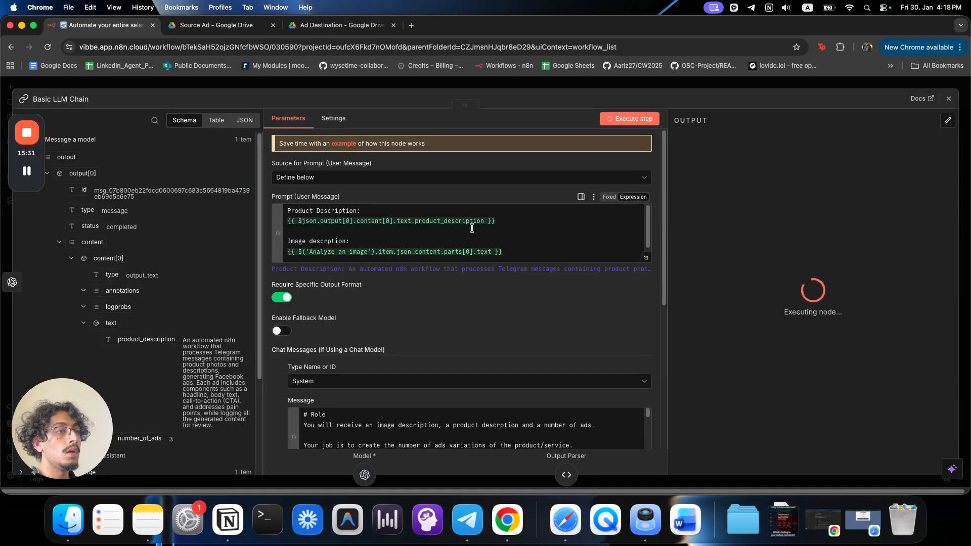
{"action": "left_click_drag", "start_coordinate": [273, 196], "coordinate": [347, 201]}
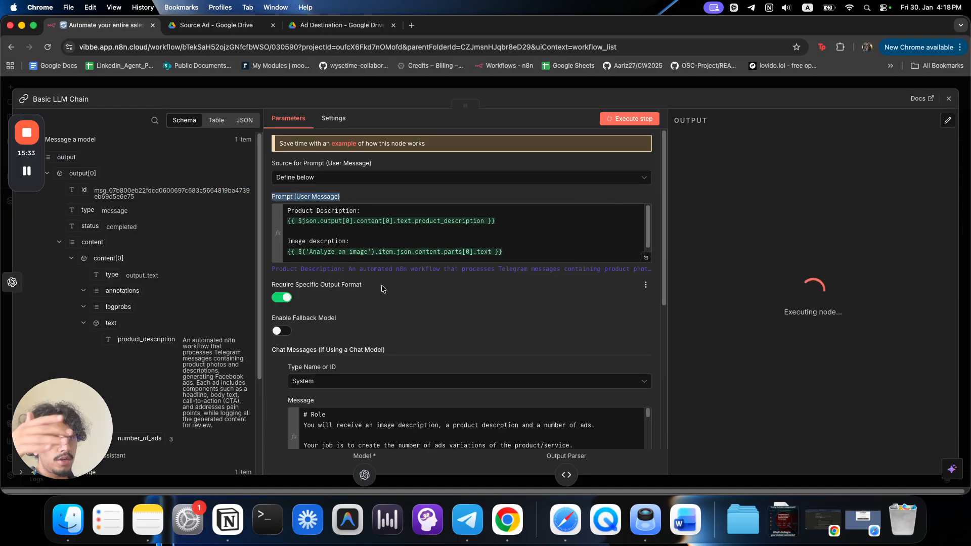
{"action": "scroll", "coordinate": [382, 288], "scroll_direction": "down", "scroll_amount": 3}
{"action": "scroll", "coordinate": [324, 291], "scroll_direction": "up", "scroll_amount": 2}
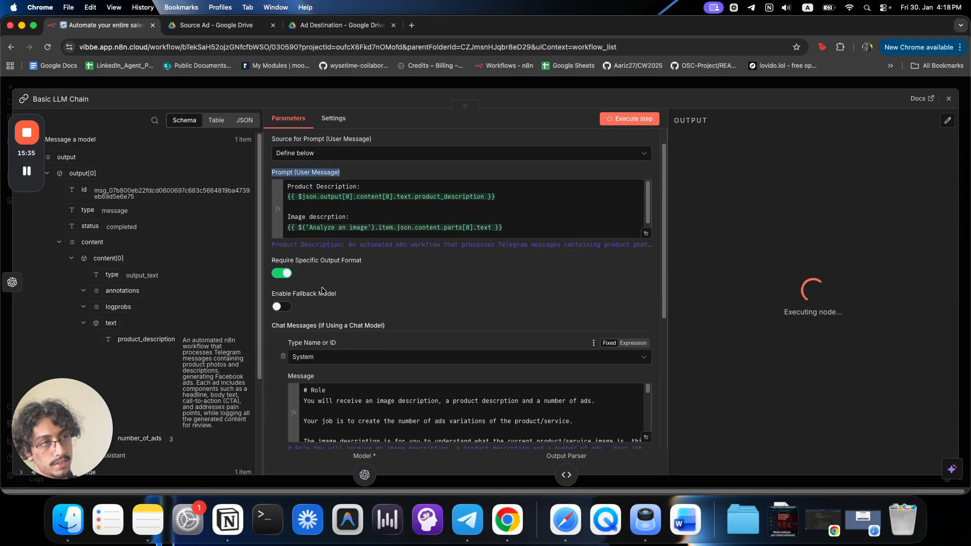
{"action": "scroll", "coordinate": [322, 290], "scroll_direction": "up", "scroll_amount": 1}
{"action": "left_click", "coordinate": [387, 202]}
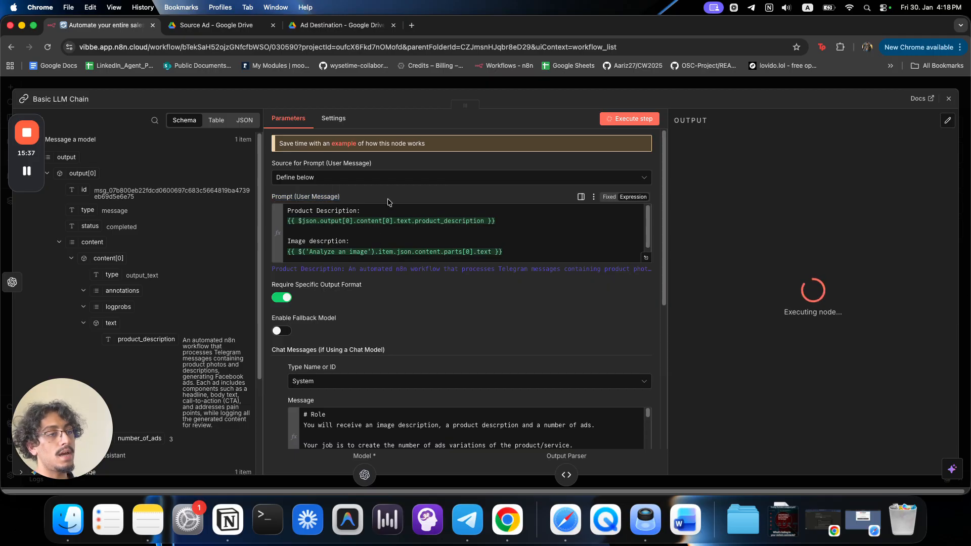
{"action": "left_click", "coordinate": [299, 177]}
{"action": "left_click", "coordinate": [365, 188]}
{"action": "scroll", "coordinate": [365, 202], "scroll_direction": "down", "scroll_amount": 5}
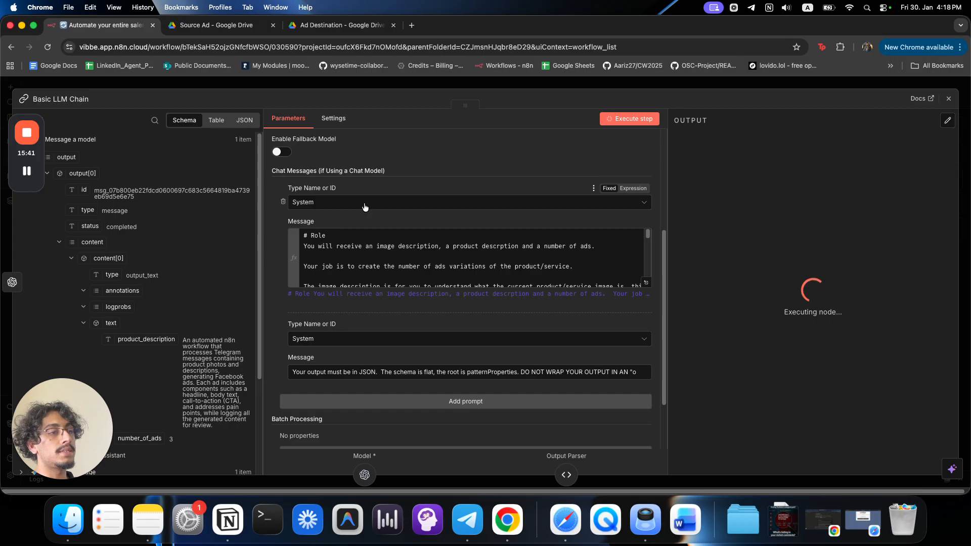
{"action": "scroll", "coordinate": [364, 207], "scroll_direction": "up", "scroll_amount": 5}
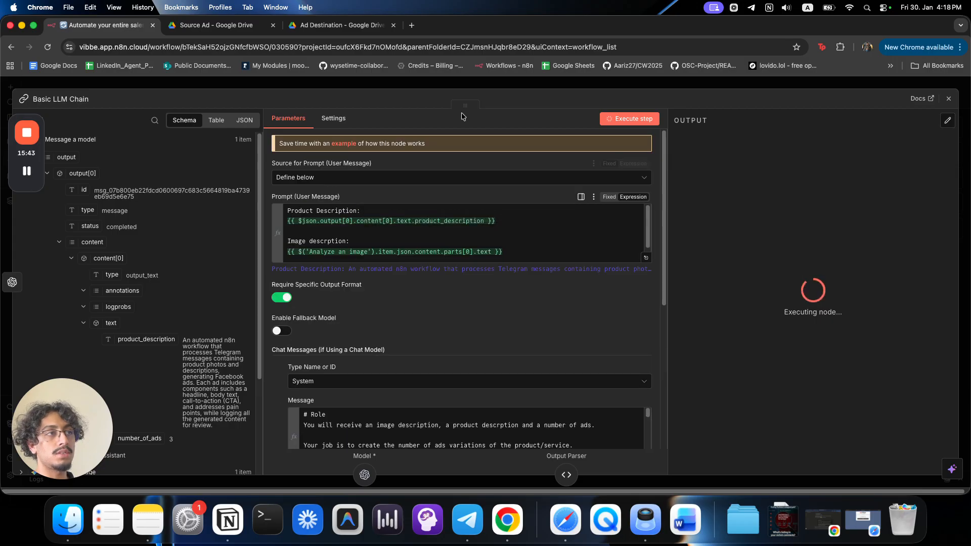
{"action": "left_click", "coordinate": [458, 86]}
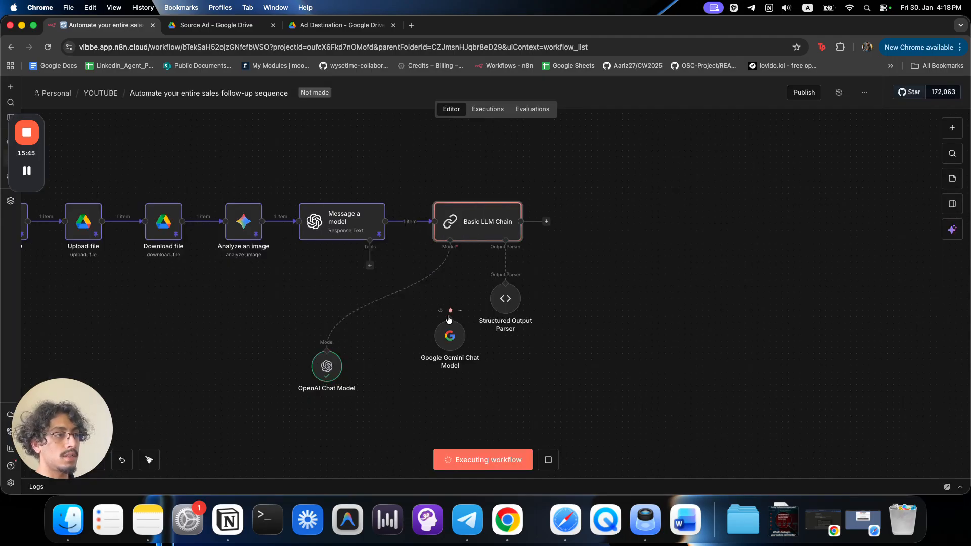
Move the Google Gemini Chat Model aside and attach the OpenAI Chat Model as the chain's model.
{"action": "left_click_drag", "start_coordinate": [436, 338], "coordinate": [523, 381]}
{"action": "left_click_drag", "start_coordinate": [327, 366], "coordinate": [450, 280]}
{"action": "mouse_move", "coordinate": [866, 451]}
{"action": "left_mouse_down"}
{"action": "mouse_move", "coordinate": [841, 456]}
{"action": "mouse_move", "coordinate": [884, 449]}
{"action": "left_mouse_up"}
{"action": "left_click", "coordinate": [883, 454]}
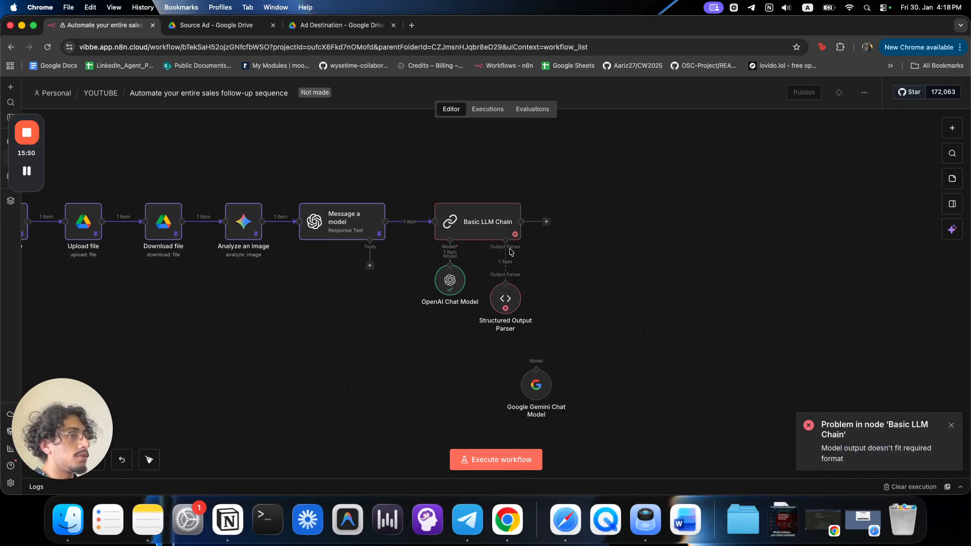
Inspect the Basic LLM Chain logs, where the model output is wrapped in an 'output' key.
{"action": "double_click", "coordinate": [473, 221]}
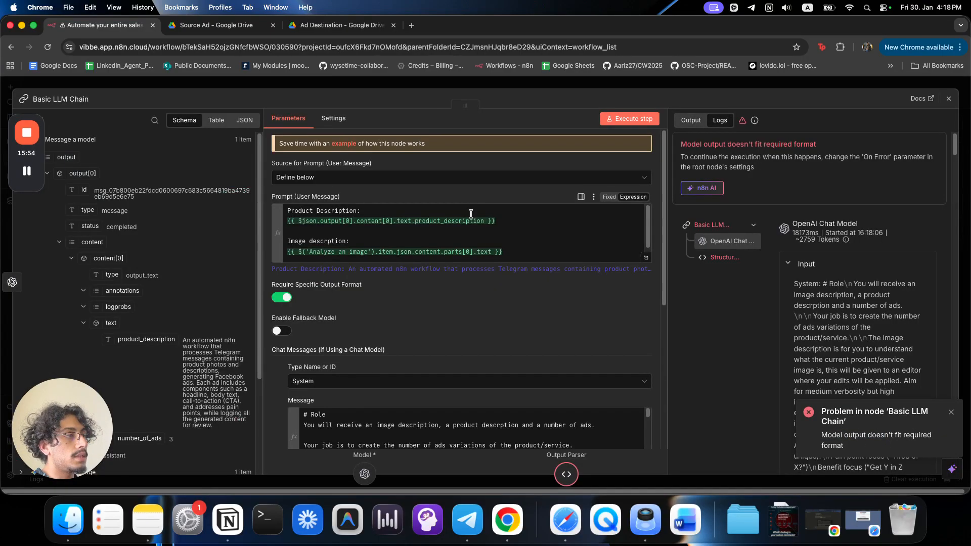
{"action": "left_click", "coordinate": [799, 268]}
{"action": "scroll", "coordinate": [809, 304], "scroll_direction": "down", "scroll_amount": 3}
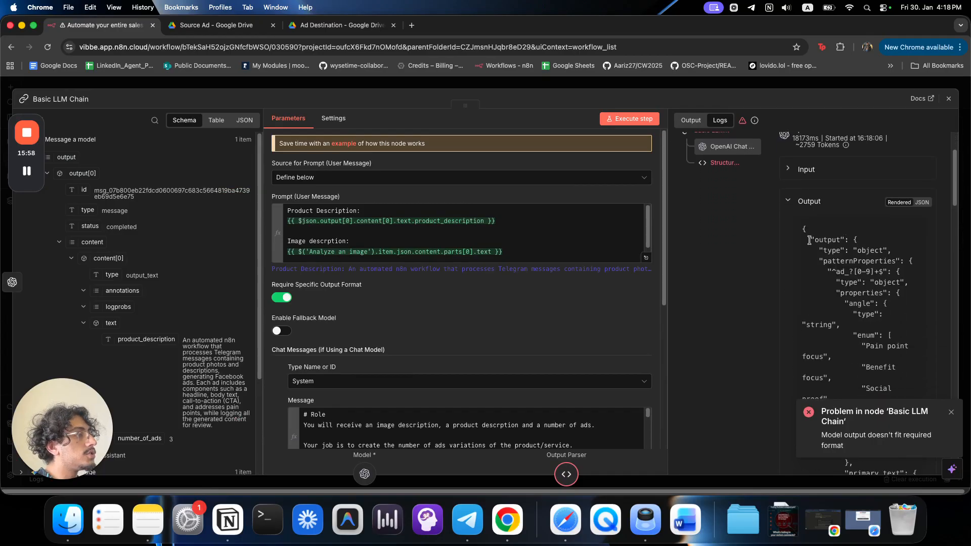
{"action": "left_click_drag", "start_coordinate": [809, 240], "coordinate": [865, 242]}
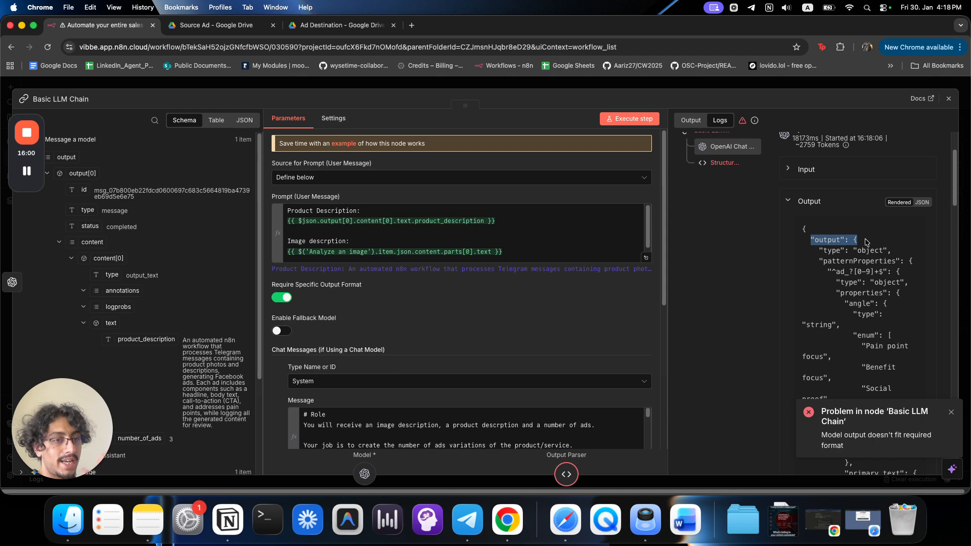
{"action": "left_click", "coordinate": [797, 83]}
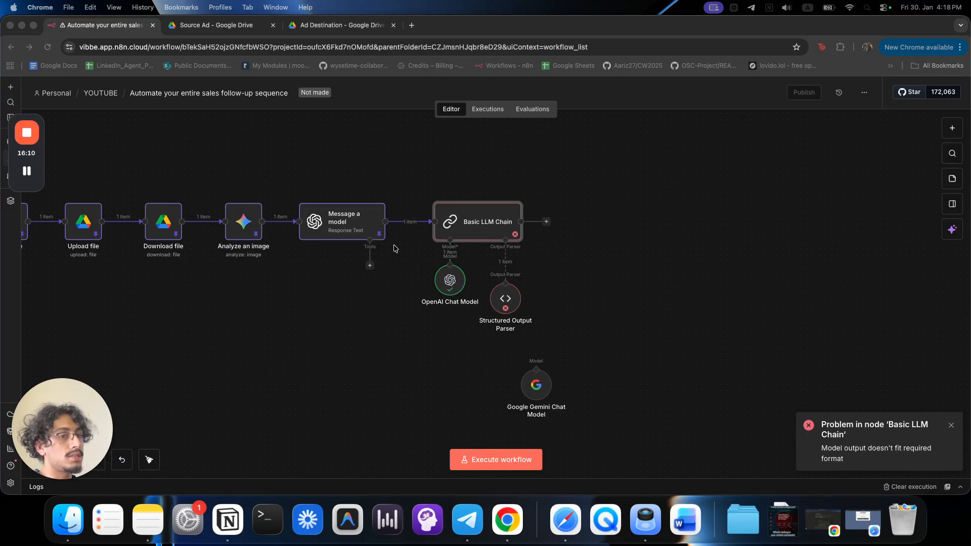
{"action": "left_click", "coordinate": [534, 377]}
Delete the Gemini chat model and turn off Use Responses API on the OpenAI Chat Model.
{"action": "left_click", "coordinate": [543, 386]}
{"action": "key", "text": "BackSpace"}
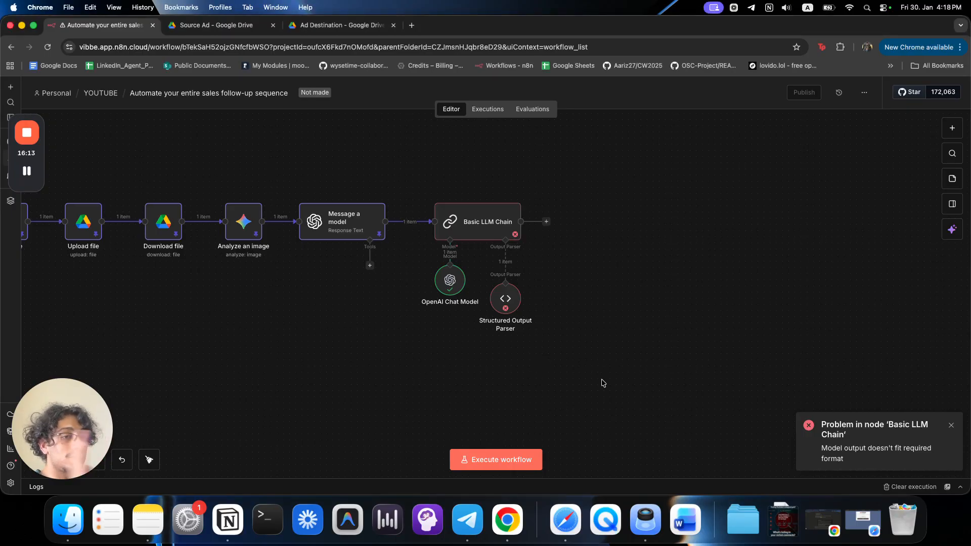
{"action": "double_click", "coordinate": [450, 281]}
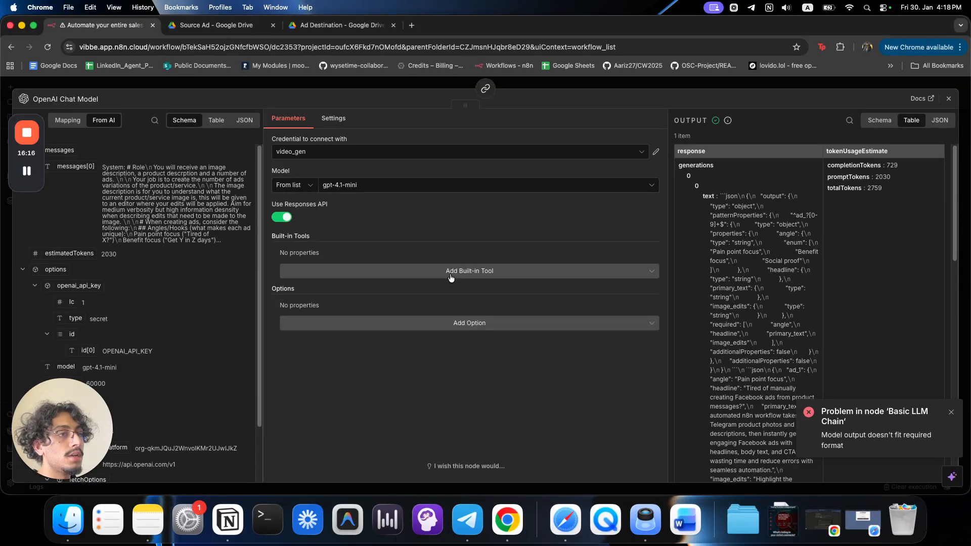
{"action": "left_click", "coordinate": [286, 219]}
Add a Response Format option set to JSON on the OpenAI Chat Model and rerun the workflow.
{"action": "left_click", "coordinate": [334, 274]}
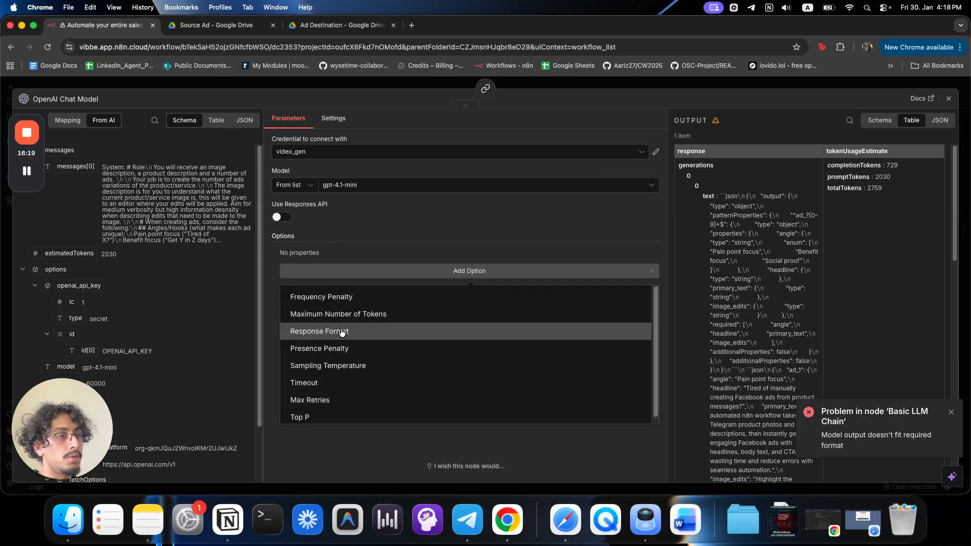
{"action": "left_click", "coordinate": [342, 326]}
{"action": "left_click", "coordinate": [349, 268]}
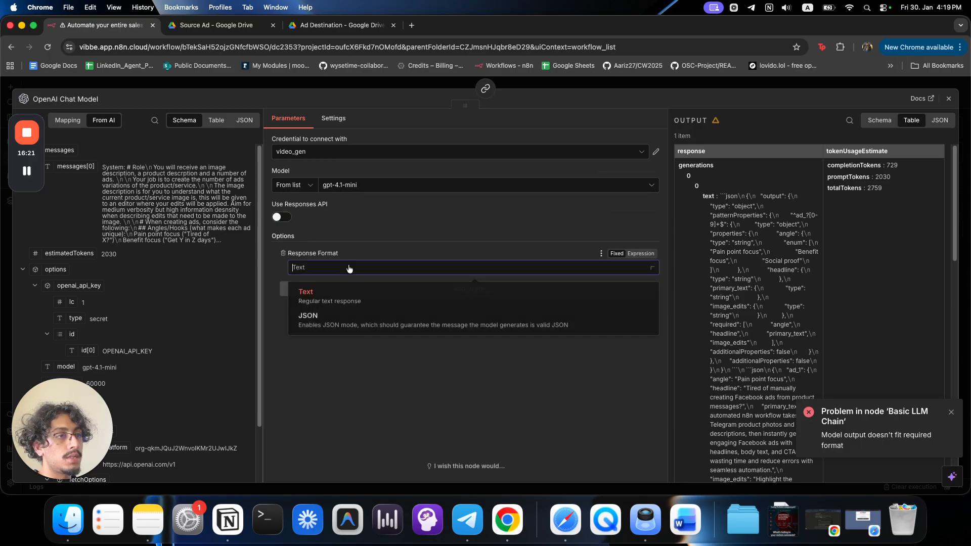
{"action": "left_click", "coordinate": [344, 317]}
{"action": "left_click", "coordinate": [651, 82]}
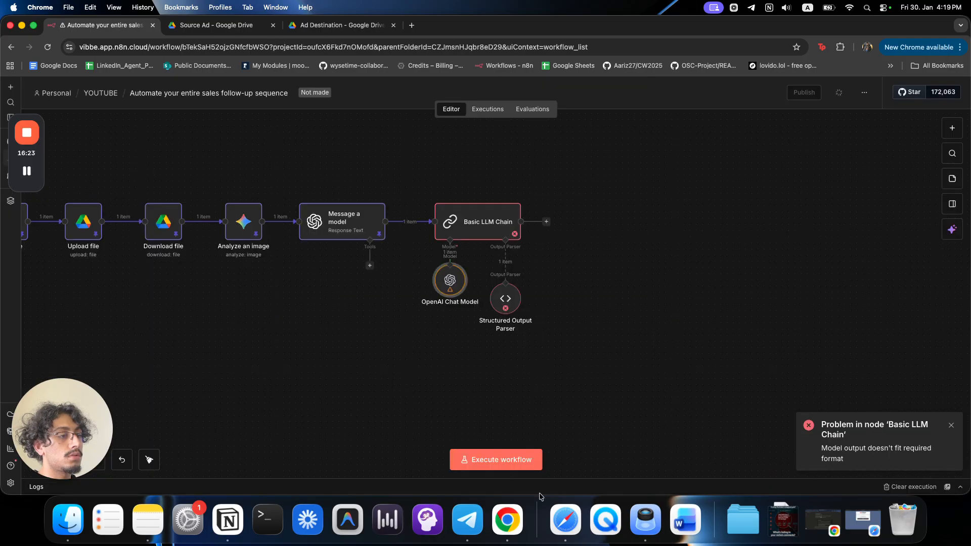
{"action": "left_click", "coordinate": [501, 459]}
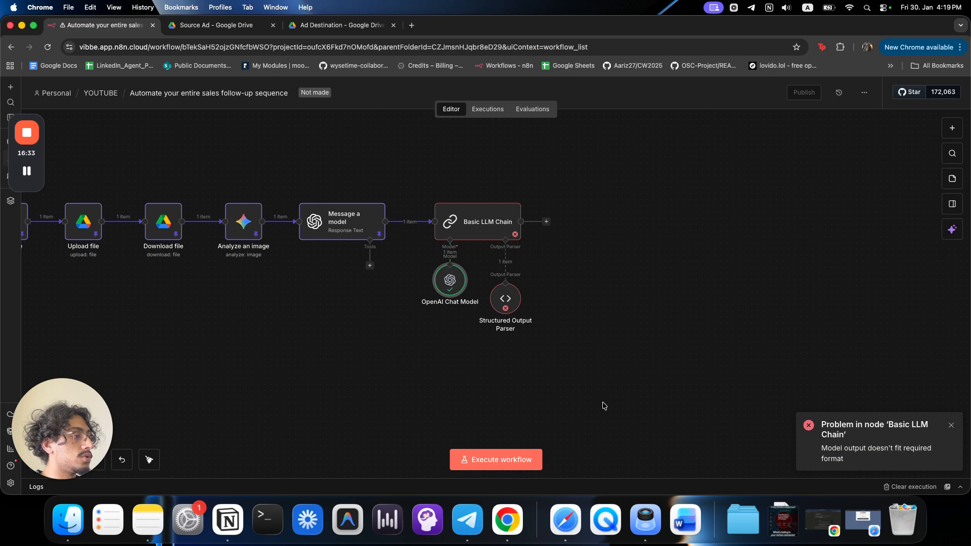
Check the Structured Output Parser and review the Basic LLM Chain's logged model output.
{"action": "double_click", "coordinate": [505, 299]}
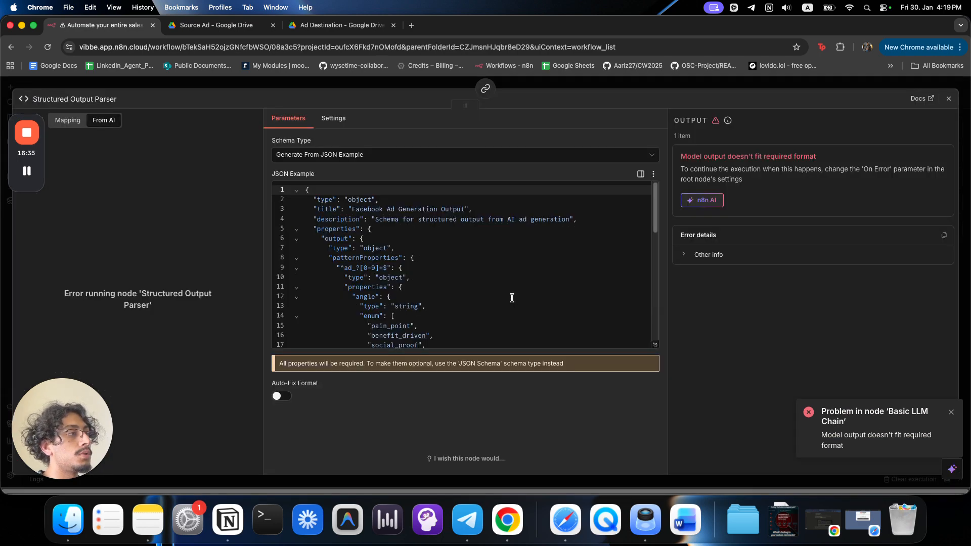
{"action": "left_click", "coordinate": [639, 84]}
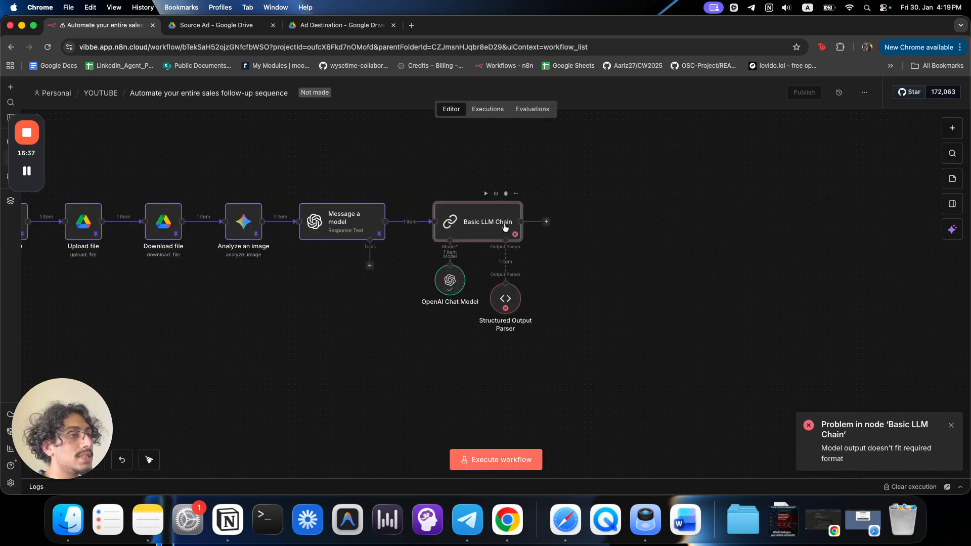
{"action": "double_click", "coordinate": [504, 223]}
{"action": "left_click", "coordinate": [809, 263]}
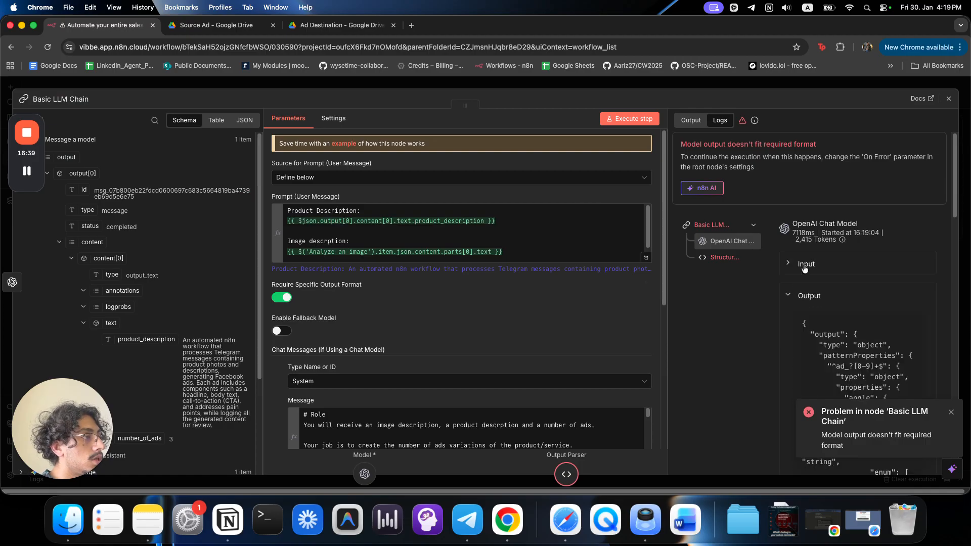
{"action": "scroll", "coordinate": [827, 303], "scroll_direction": "down", "scroll_amount": 1}
{"action": "left_click_drag", "start_coordinate": [811, 314], "coordinate": [860, 315]}
{"action": "scroll", "coordinate": [885, 326], "scroll_direction": "down", "scroll_amount": 3}
{"action": "scroll", "coordinate": [436, 327], "scroll_direction": "down", "scroll_amount": 3}
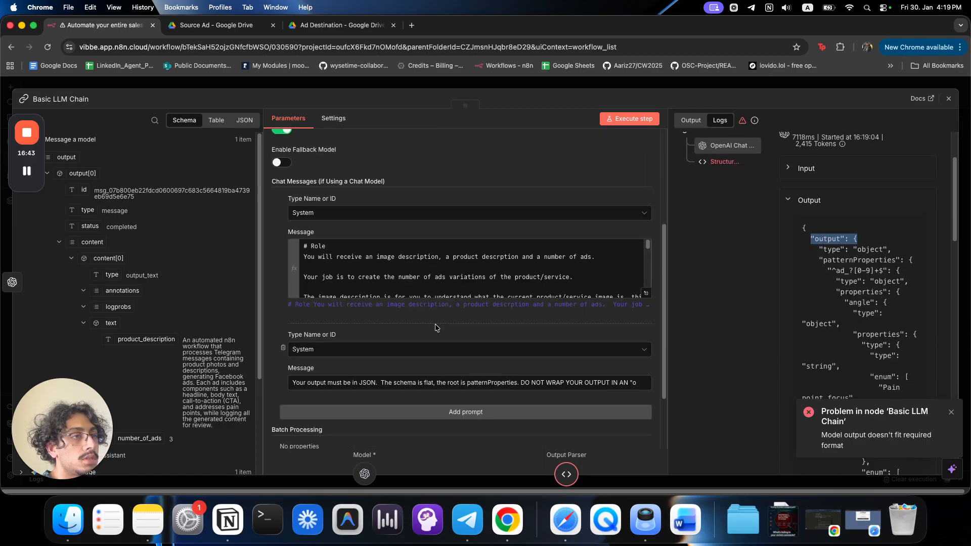
{"action": "scroll", "coordinate": [435, 328], "scroll_direction": "up", "scroll_amount": 2}
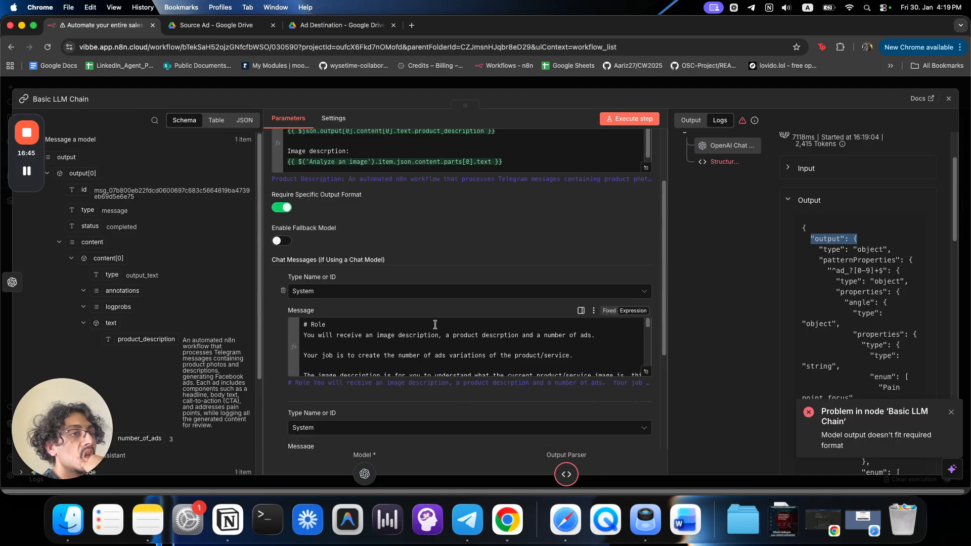
{"action": "scroll", "coordinate": [435, 324], "scroll_direction": "down", "scroll_amount": 5}
{"action": "scroll", "coordinate": [427, 406], "scroll_direction": "down", "scroll_amount": 3}
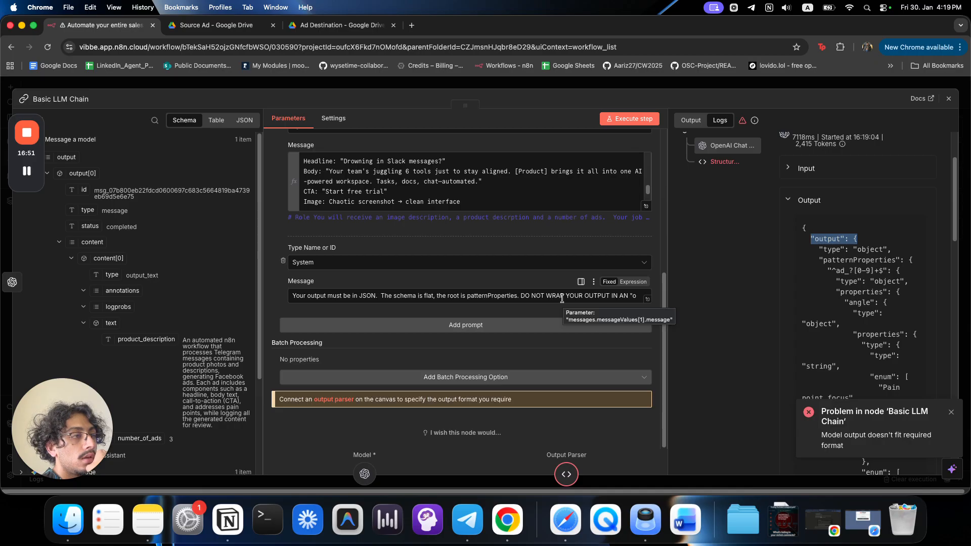
Cut the second system message down to 'Your output must be in JSON.' and make it an expression.
{"action": "left_click", "coordinate": [645, 295]}
{"action": "left_click_drag", "start_coordinate": [599, 221], "coordinate": [214, 215]}
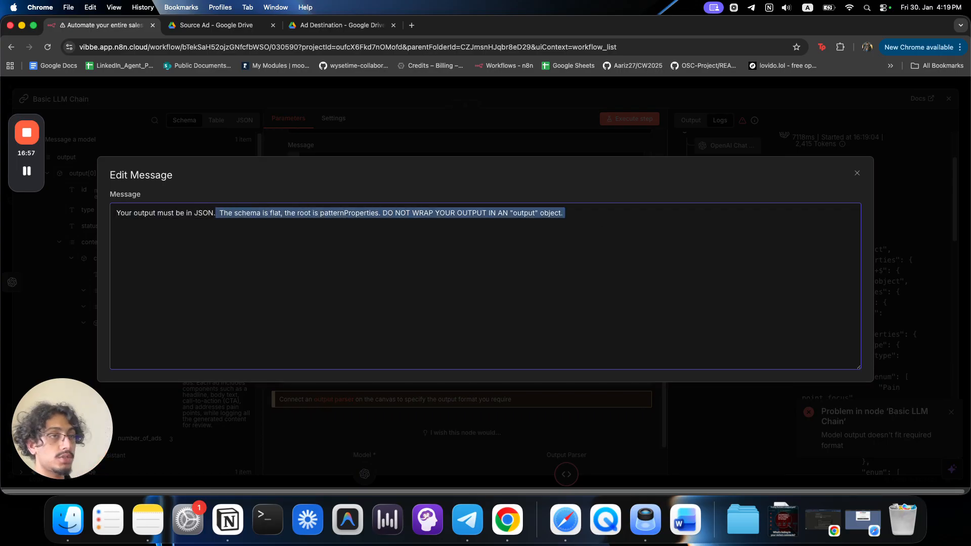
{"action": "key", "text": "BackSpace"}
{"action": "left_click", "coordinate": [587, 152]}
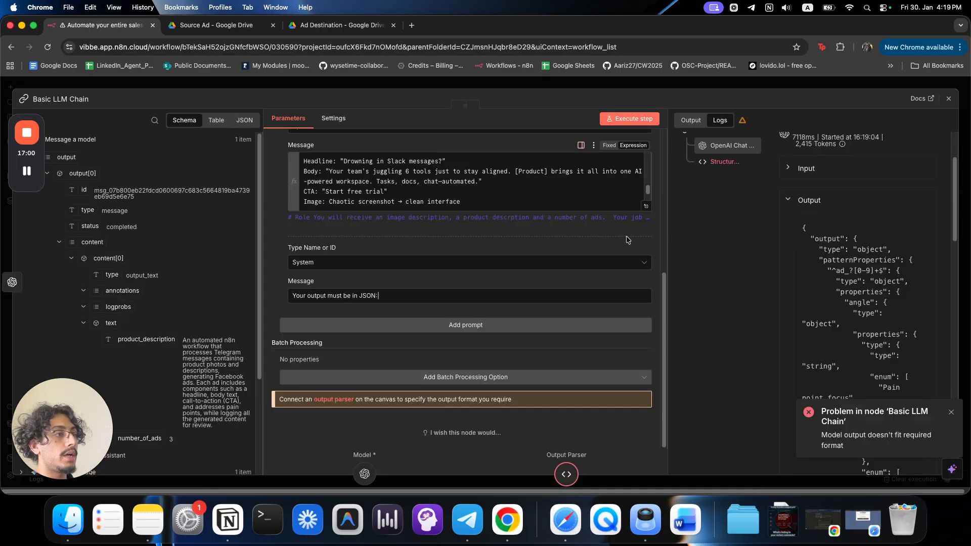
{"action": "left_click", "coordinate": [633, 281]}
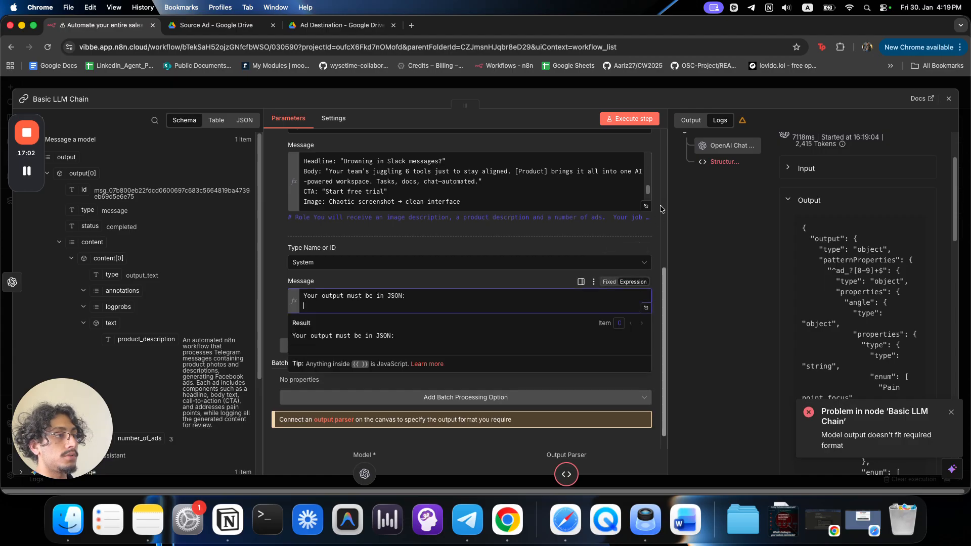
{"action": "left_click", "coordinate": [706, 86]}
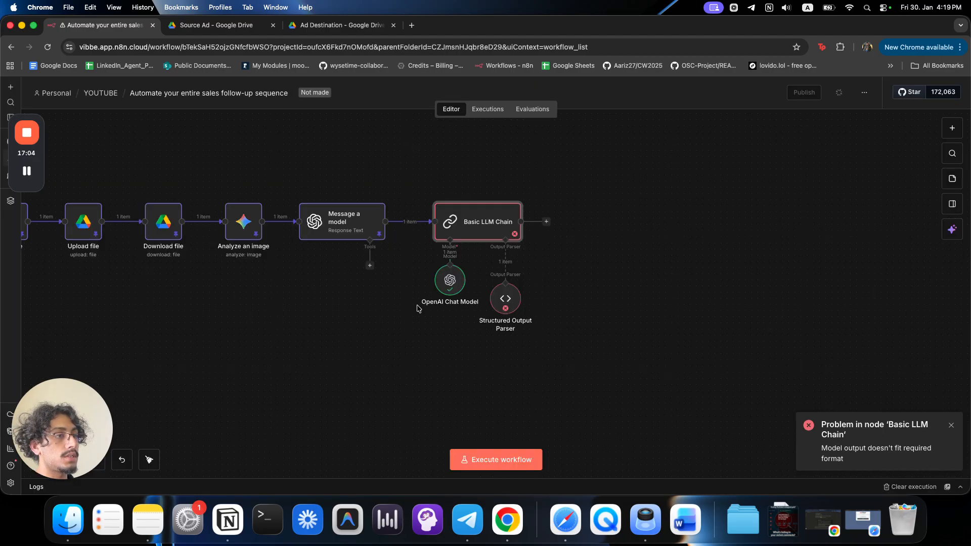
{"action": "double_click", "coordinate": [448, 277]}
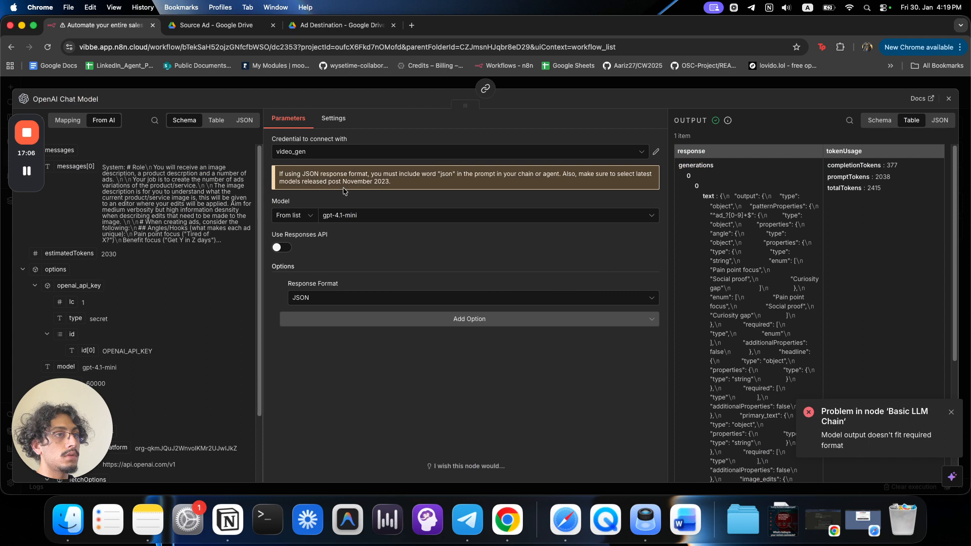
Review the OpenAI Chat Model's JSON-mode warning and recheck the Basic LLM Chain settings.
{"action": "left_click_drag", "start_coordinate": [320, 174], "coordinate": [609, 182]}
{"action": "left_click", "coordinate": [507, 174]}
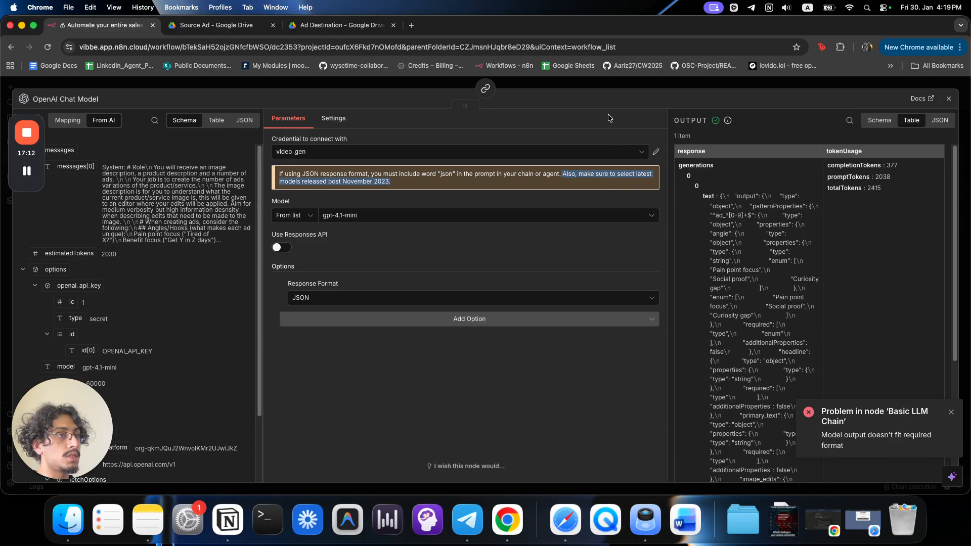
{"action": "left_click", "coordinate": [595, 87]}
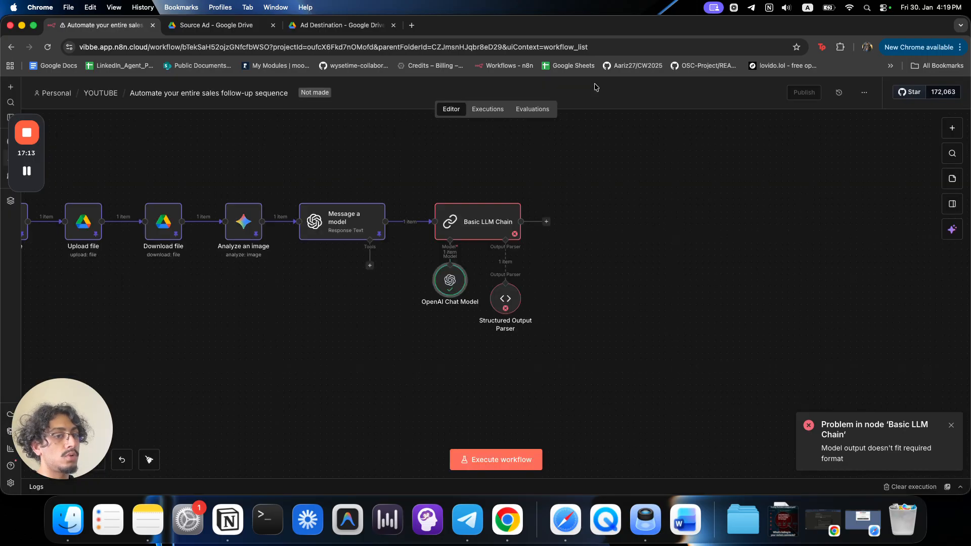
{"action": "double_click", "coordinate": [507, 217]}
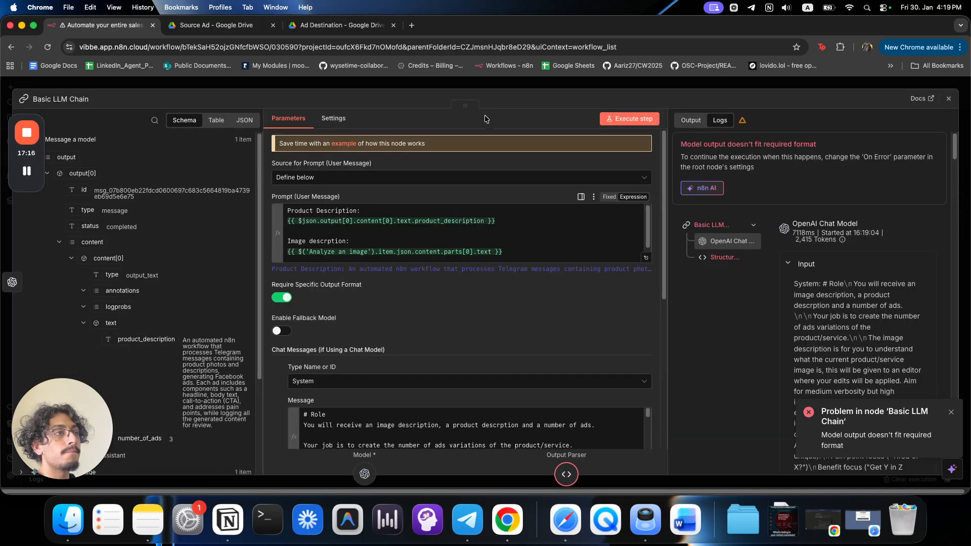
{"action": "left_click", "coordinate": [485, 90]}
Switch the OpenAI Chat Model to gpt-4.1, then bring up the Structured Output Parser settings.
{"action": "double_click", "coordinate": [444, 274]}
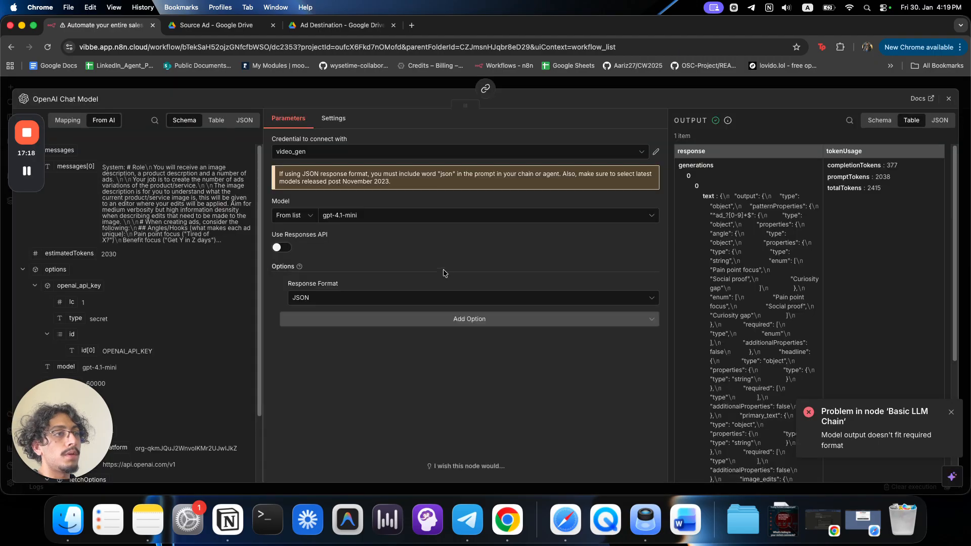
{"action": "left_click", "coordinate": [424, 218]}
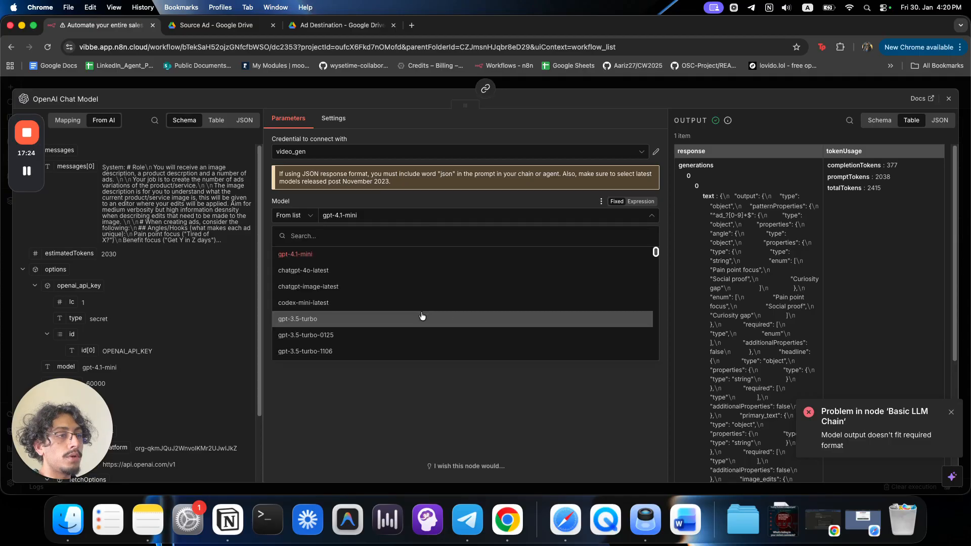
{"action": "scroll", "coordinate": [421, 317], "scroll_direction": "down", "scroll_amount": 5}
{"action": "left_click", "coordinate": [420, 317]}
{"action": "left_click", "coordinate": [510, 85]}
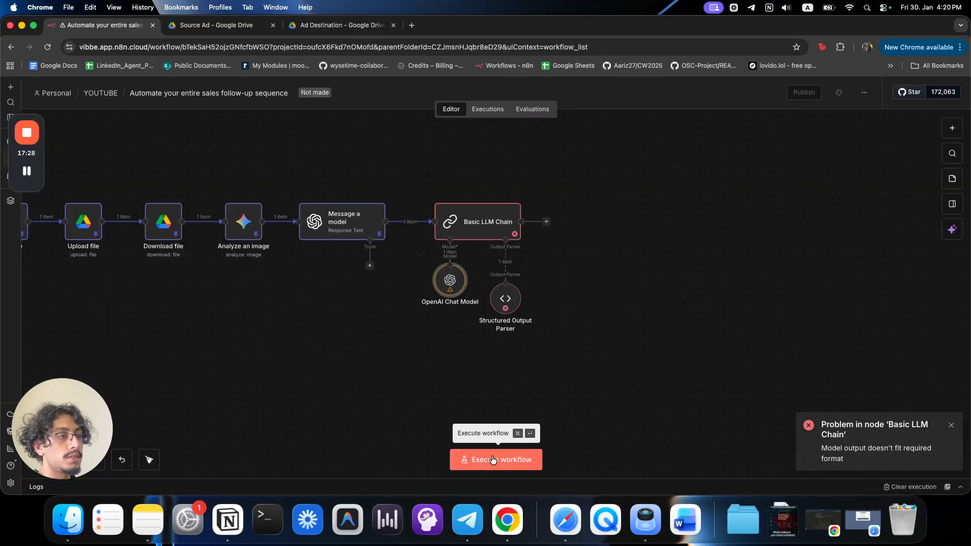
{"action": "double_click", "coordinate": [509, 295]}
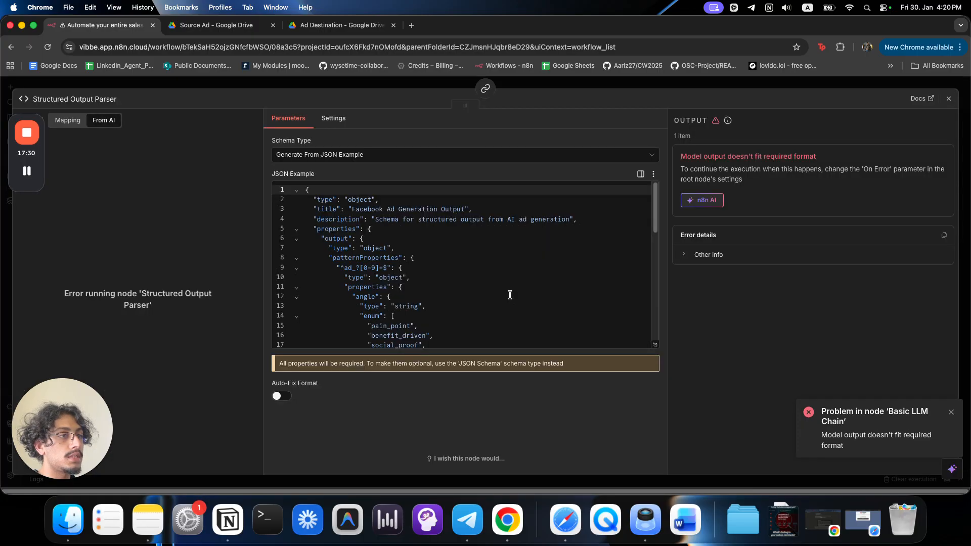
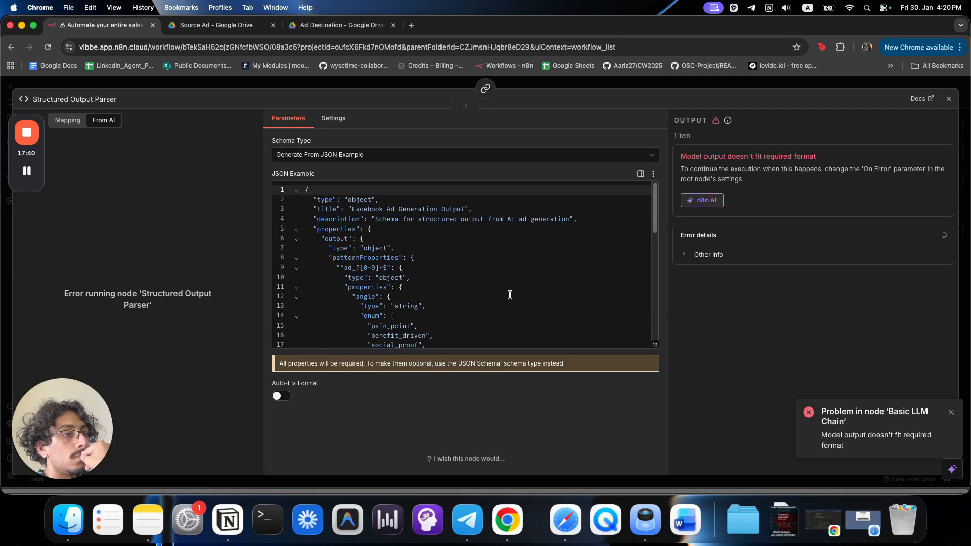
Close the Structured Output Parser and open the Basic LLM Chain settings.
{"action": "scroll", "coordinate": [510, 294], "scroll_direction": "down", "scroll_amount": 1}
{"action": "scroll", "coordinate": [510, 294], "scroll_direction": "down", "scroll_amount": 10}
{"action": "left_click", "coordinate": [509, 295]}
{"action": "scroll", "coordinate": [510, 295], "scroll_direction": "up", "scroll_amount": 10}
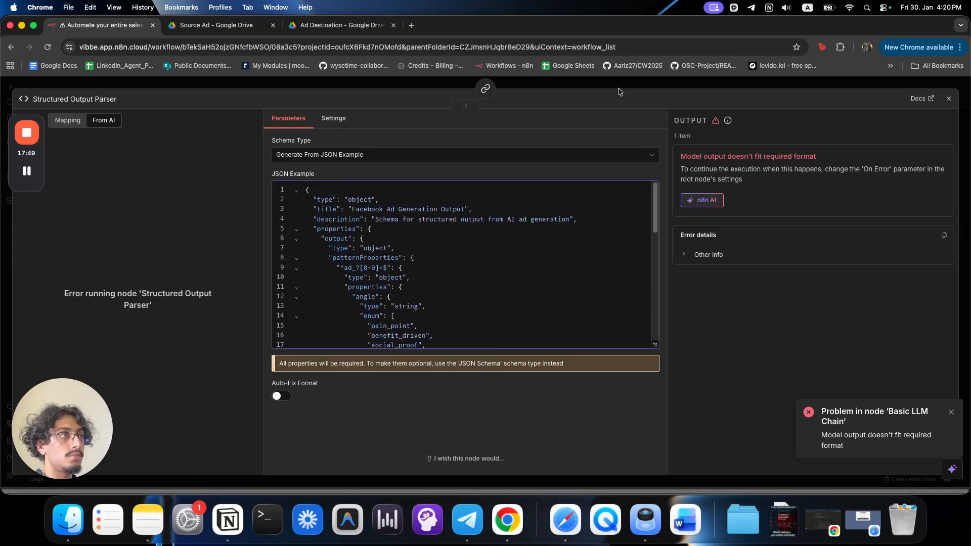
{"action": "left_click", "coordinate": [619, 89]}
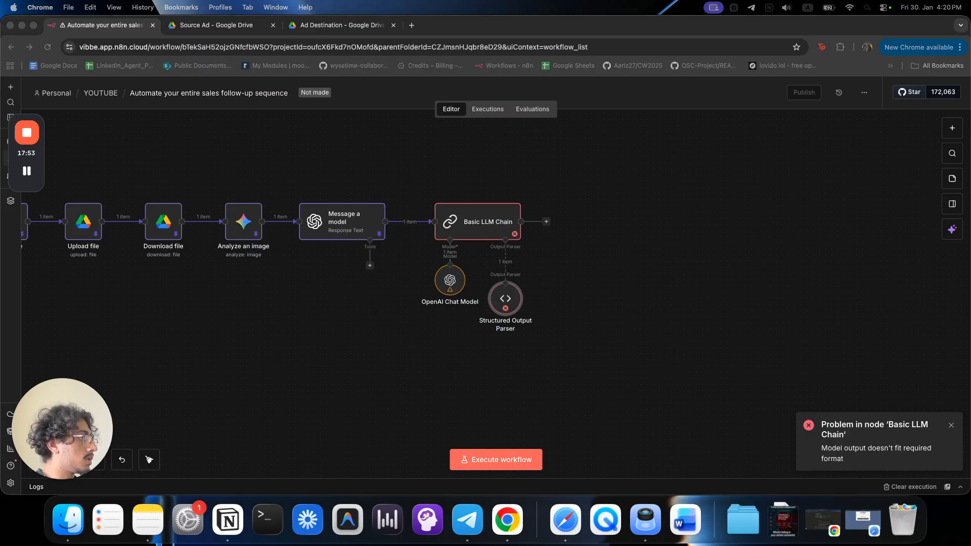
{"action": "left_click", "coordinate": [556, 258]}
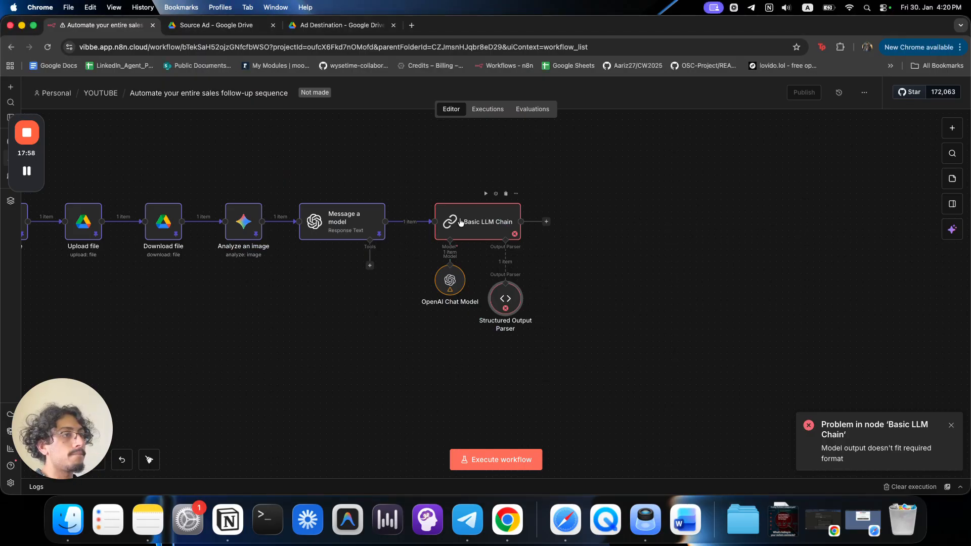
{"action": "double_click", "coordinate": [473, 234]}
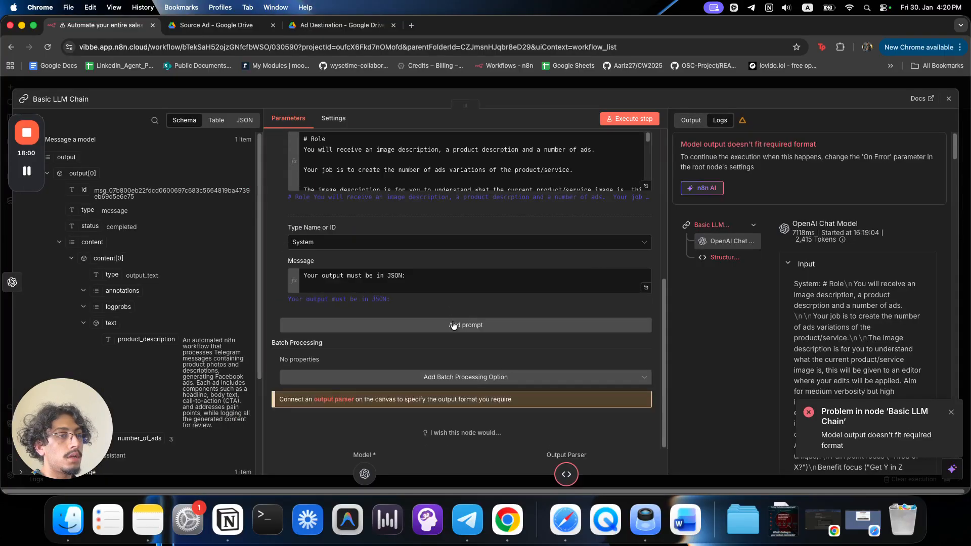
Rewrite the second system message to 'Your Output Must Be Structured JSON, for example:' and paste sample JSON.
{"action": "left_click", "coordinate": [451, 283]}
{"action": "key", "text": "cmd+a"}
{"action": "type", "text": "Example Output"}
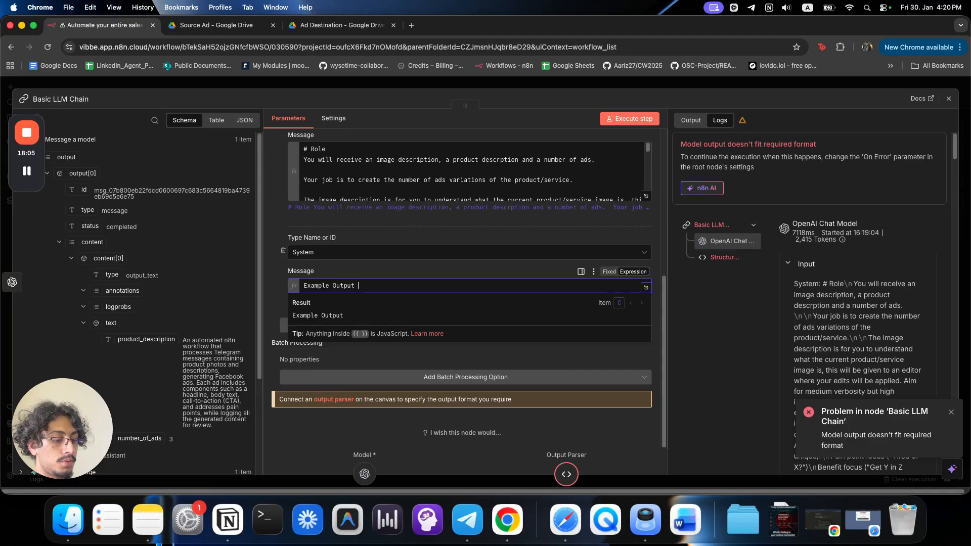
{"action": "key", "text": "super+a"}
{"action": "type", "text": "Your OUtp"}
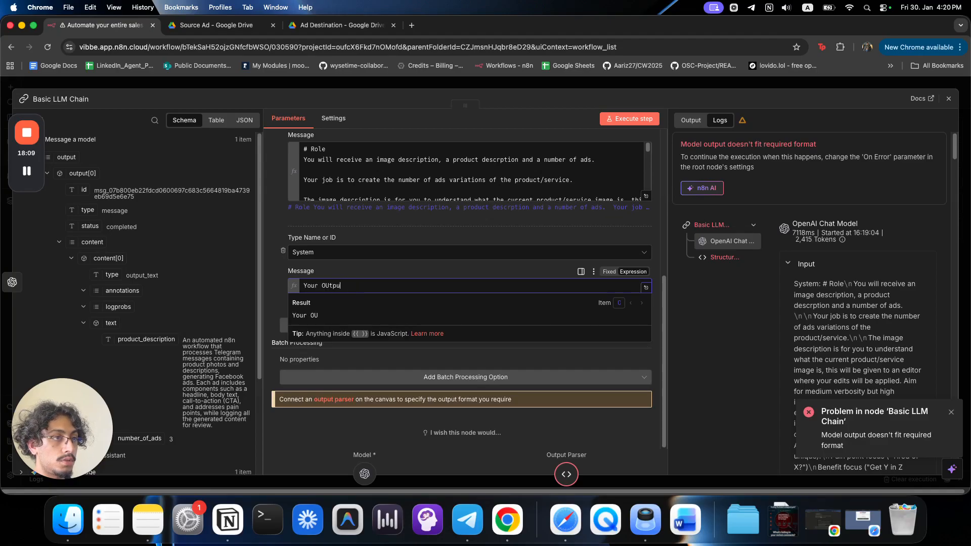
{"action": "type", "text": "Must B"}
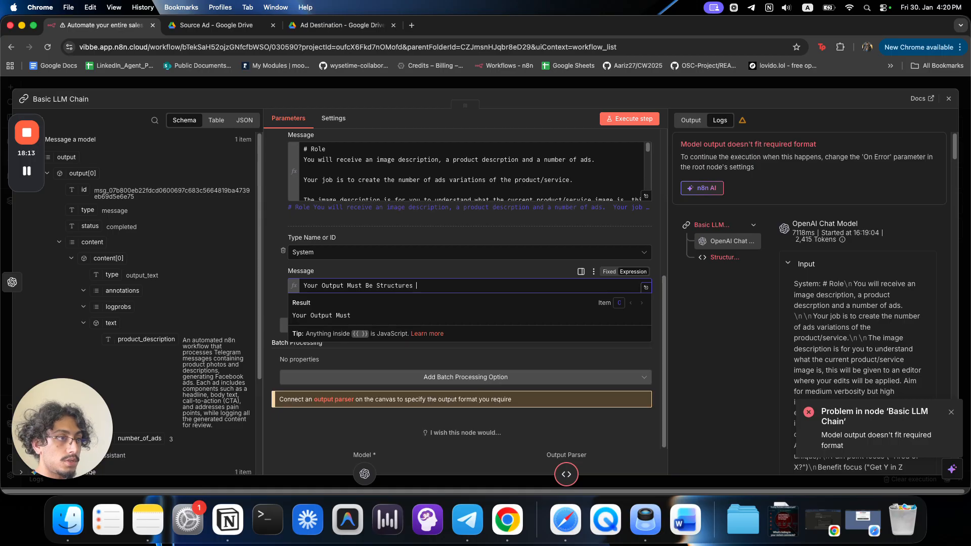
{"action": "type", "text": "e Structured JSOM"}
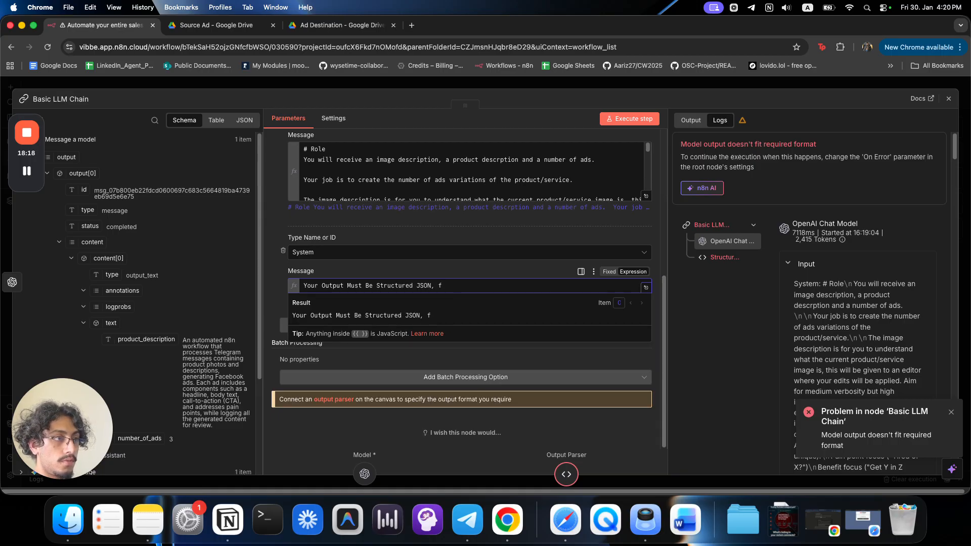
{"action": "type", "text": ", for example:"}
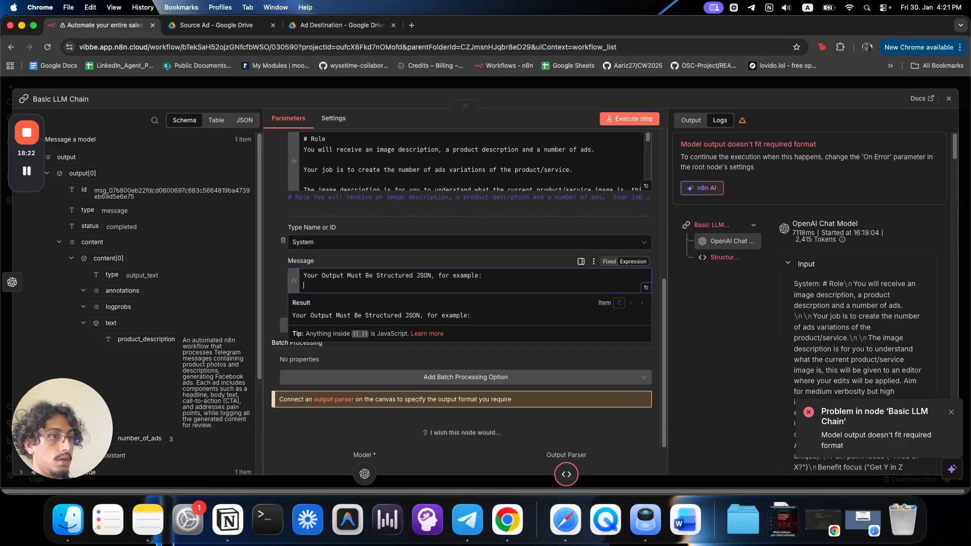
{"action": "key", "text": "super+v"}
Review the second system message in the full-size expression editor.
{"action": "left_click", "coordinate": [650, 324]}
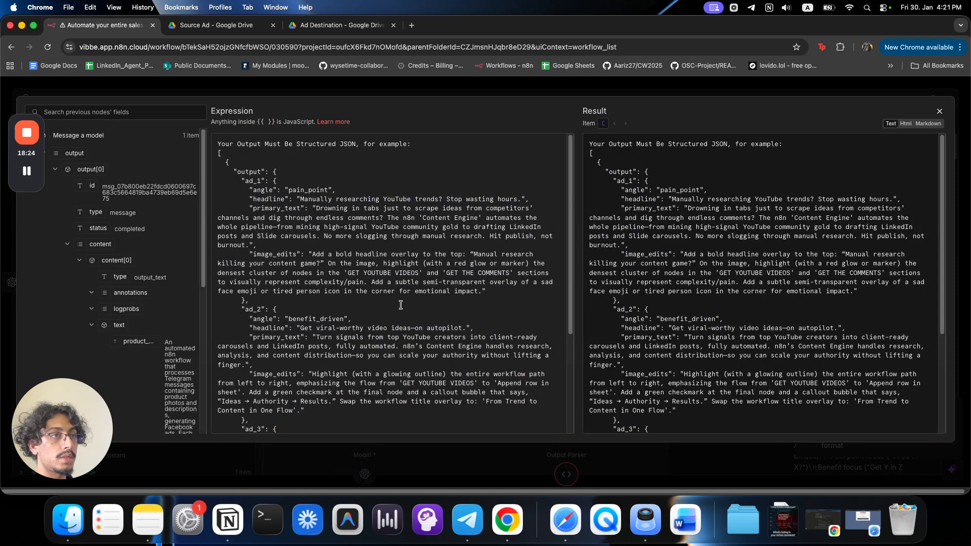
{"action": "scroll", "coordinate": [401, 305], "scroll_direction": "down", "scroll_amount": 5}
{"action": "scroll", "coordinate": [439, 363], "scroll_direction": "up", "scroll_amount": 10}
{"action": "scroll", "coordinate": [438, 363], "scroll_direction": "down", "scroll_amount": 10}
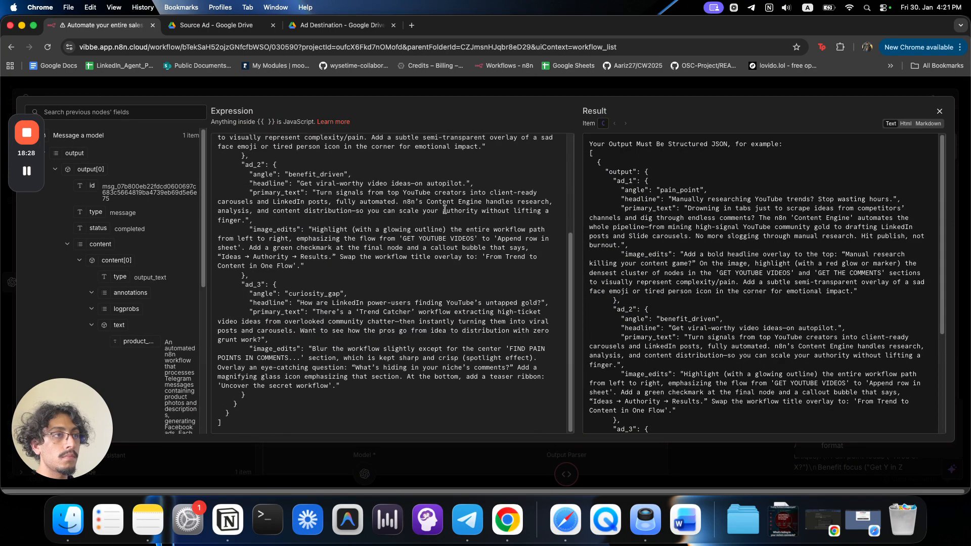
{"action": "left_click", "coordinate": [451, 83]}
{"action": "scroll", "coordinate": [616, 262], "scroll_direction": "up", "scroll_amount": 3}
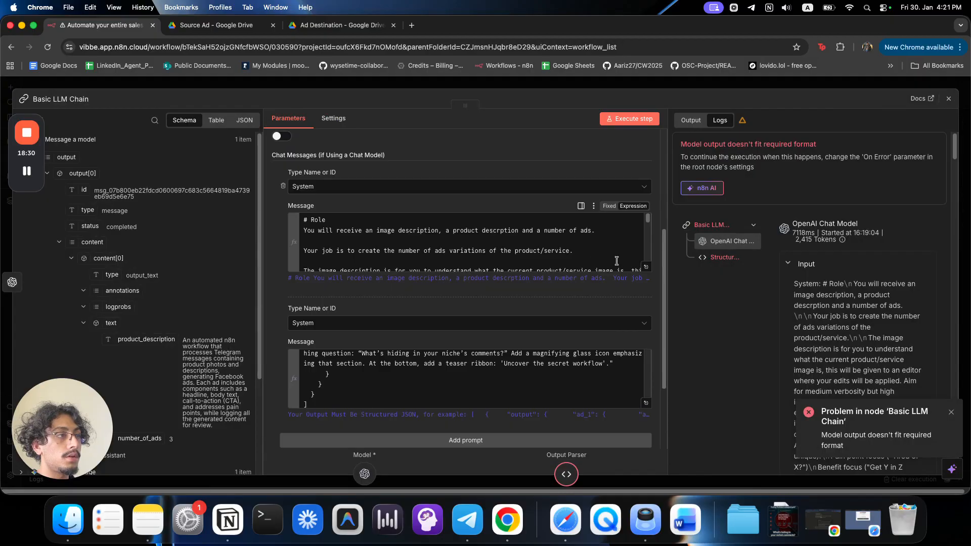
Append an '# Output Format' section reading 'Structured JSON' to the end of the first system prompt.
{"action": "left_click", "coordinate": [646, 266]}
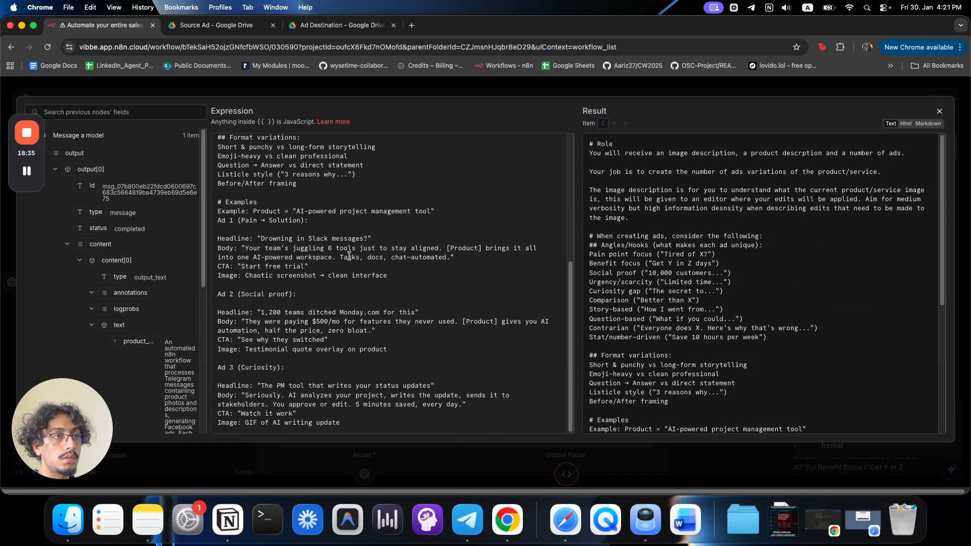
{"action": "scroll", "coordinate": [344, 258], "scroll_direction": "up", "scroll_amount": 5}
{"action": "scroll", "coordinate": [336, 261], "scroll_direction": "down", "scroll_amount": 5}
{"action": "left_click", "coordinate": [385, 415]}
{"action": "key", "text": "Return"}
{"action": "key", "text": "Return"}
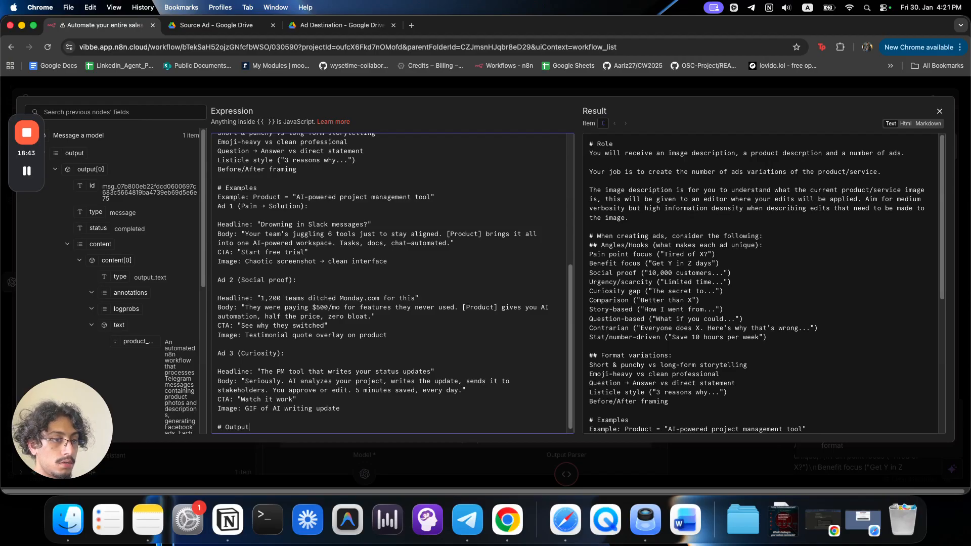
{"action": "type", "text": "Format"}
{"action": "key", "text": "Return"}
{"action": "type", "text": "Structured JSON"}
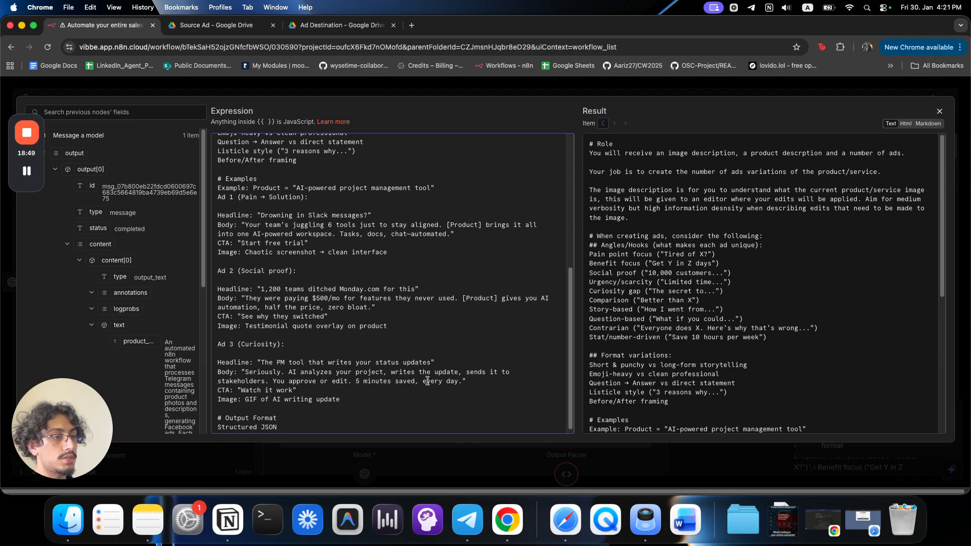
Close the editors and run the whole workflow again.
{"action": "left_click", "coordinate": [466, 482]}
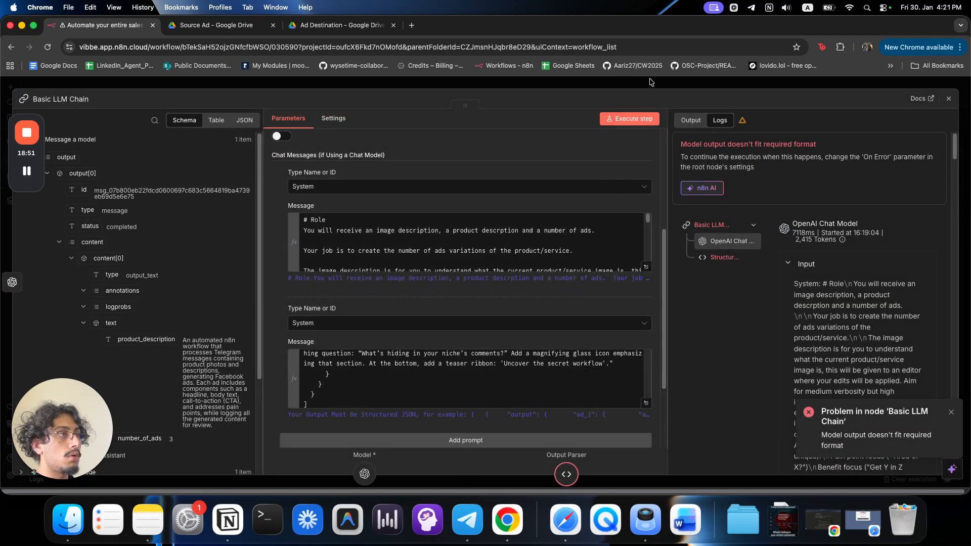
{"action": "left_click", "coordinate": [650, 82]}
{"action": "left_click", "coordinate": [523, 466]}
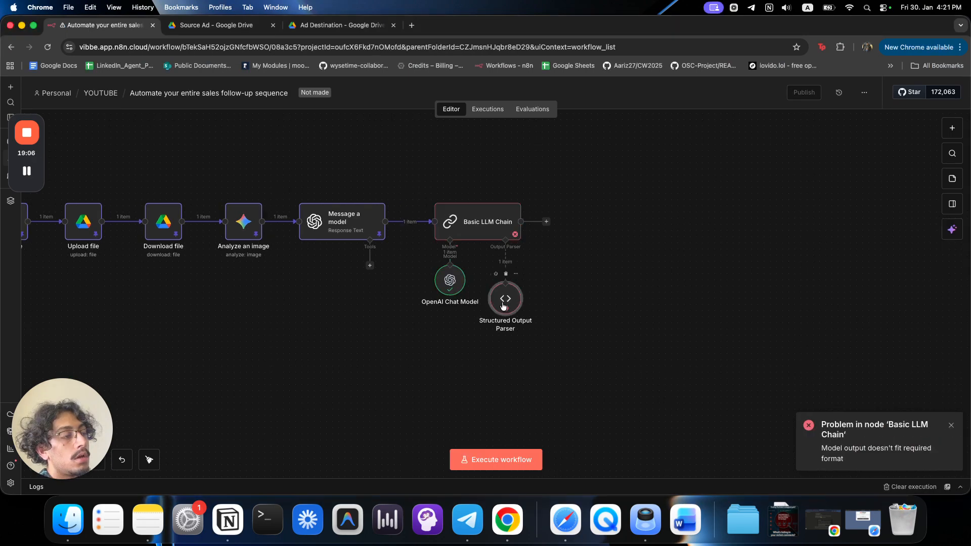
Inspect the chat model's logged output, highlighting its "type": "object" line, then open the Structured Output Parser.
{"action": "double_click", "coordinate": [502, 299]}
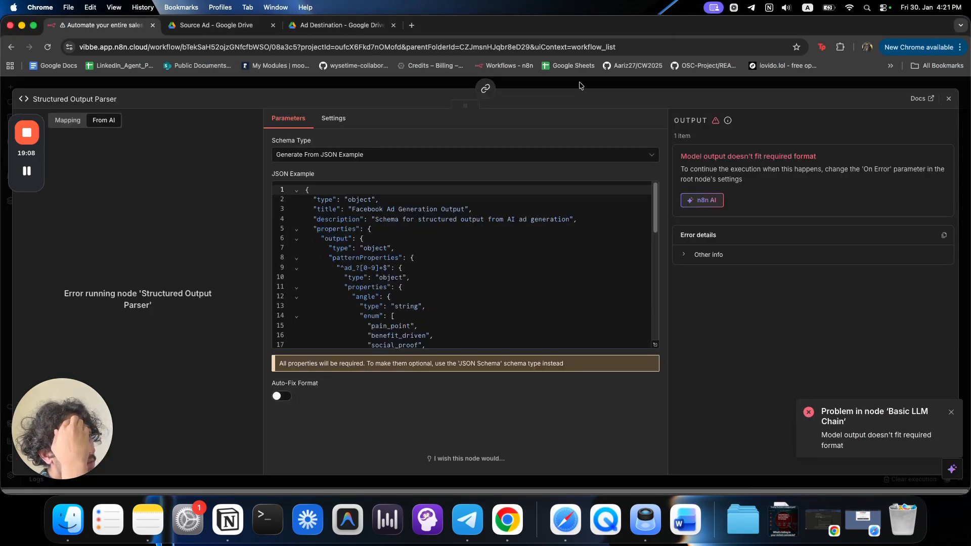
{"action": "left_click", "coordinate": [582, 85]}
{"action": "double_click", "coordinate": [462, 232]}
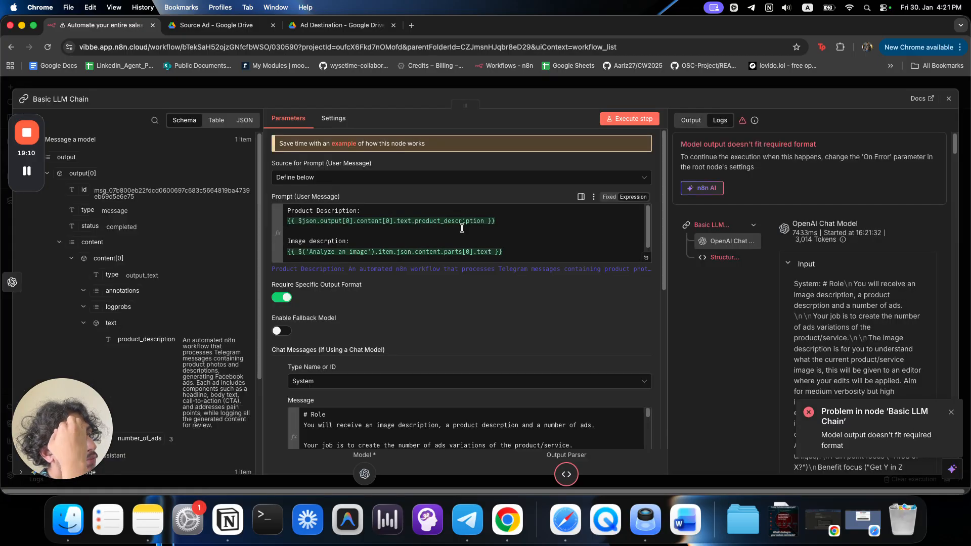
{"action": "left_click", "coordinate": [809, 264]}
{"action": "scroll", "coordinate": [843, 329], "scroll_direction": "down", "scroll_amount": 3}
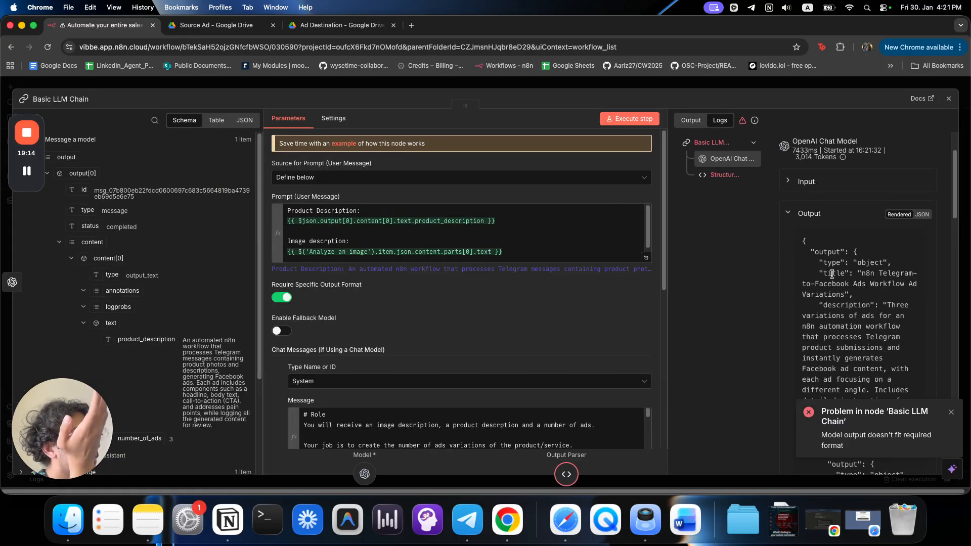
{"action": "scroll", "coordinate": [488, 394], "scroll_direction": "down", "scroll_amount": 4}
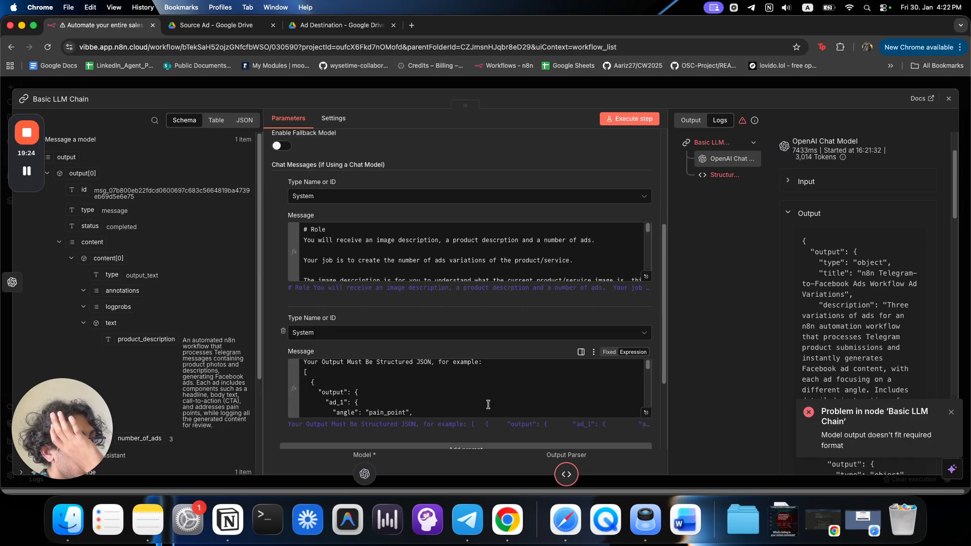
{"action": "left_click_drag", "start_coordinate": [820, 263], "coordinate": [917, 269]}
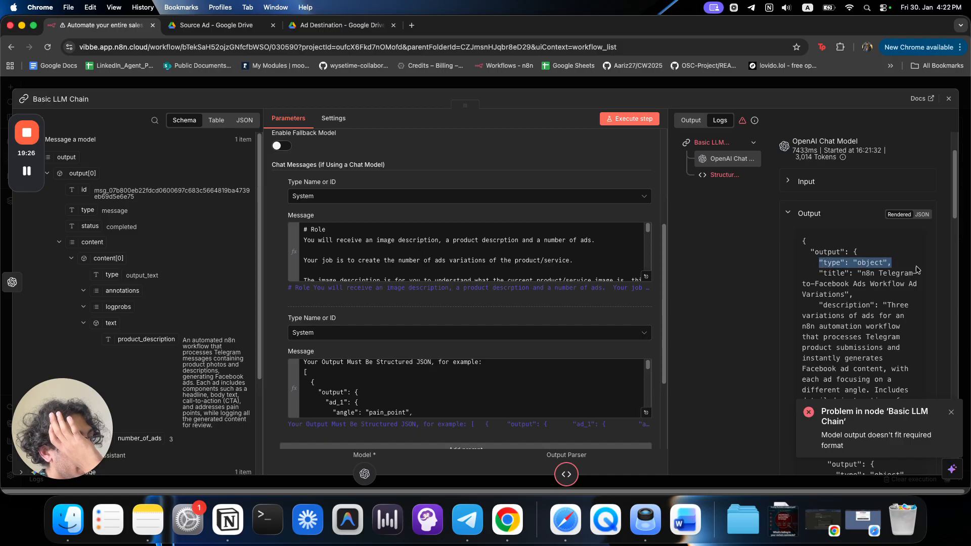
{"action": "left_click", "coordinate": [740, 84]}
{"action": "double_click", "coordinate": [503, 299]}
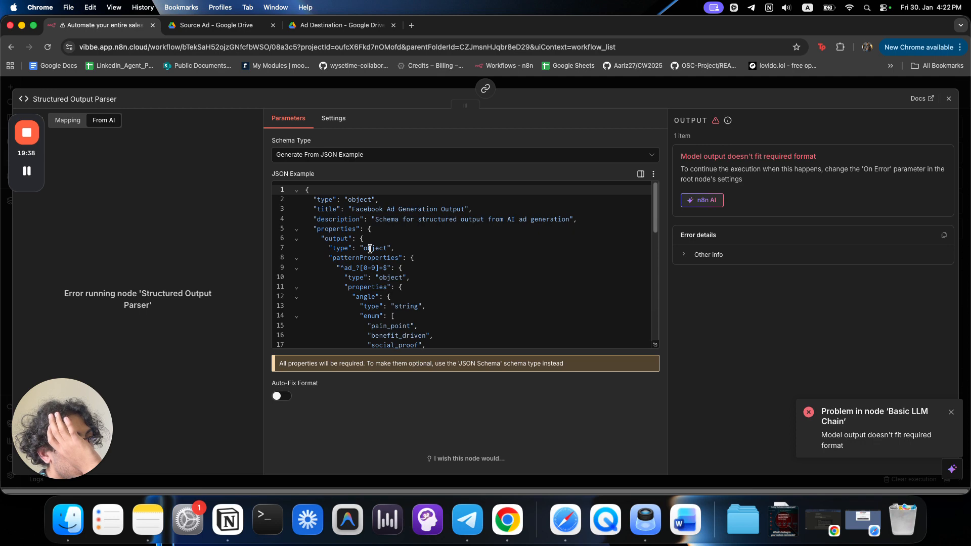
Copy the parser's full JSON example schema and open gemini.google.com in a new tab.
{"action": "left_click", "coordinate": [655, 344]}
{"action": "left_click", "coordinate": [435, 262]}
{"action": "key", "text": "super+a"}
{"action": "key", "text": "super+c"}
{"action": "key", "text": "super+t"}
{"action": "type", "text": "gem"}
{"action": "key", "text": "Return"}
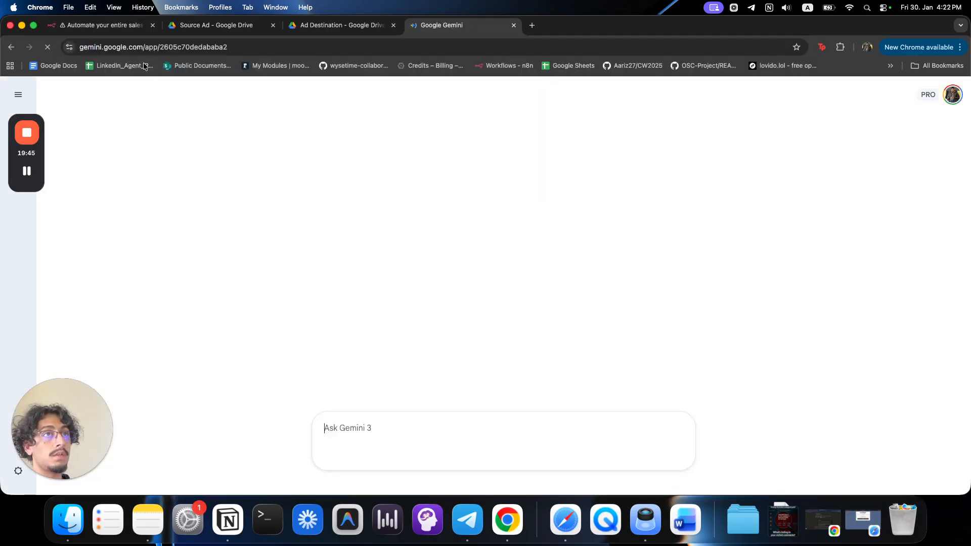
{"action": "left_click", "coordinate": [132, 24]}
{"action": "key", "text": "Escape"}
{"action": "key", "text": "Escape"}
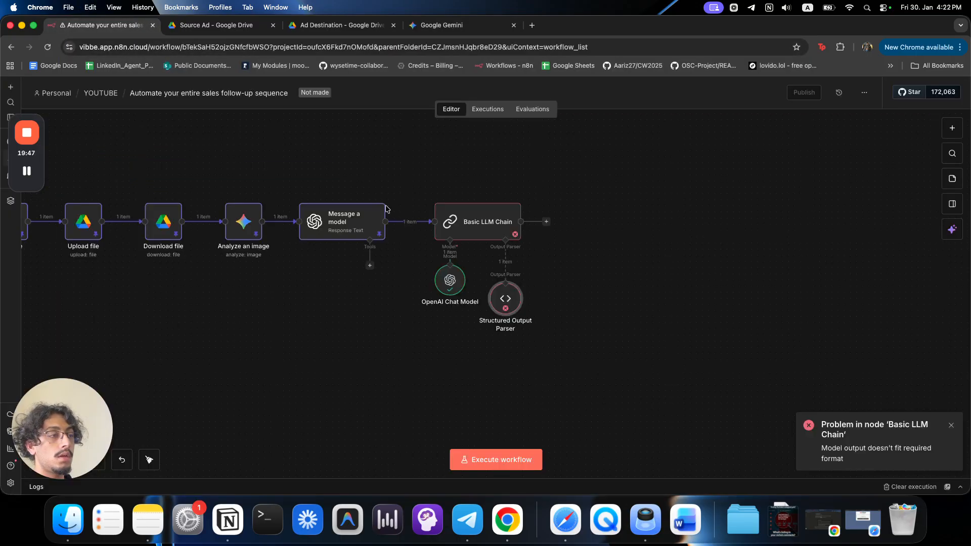
Draft a Gemini prompt with 'model output:' and 'JSON schema:' followed by the pasted schema.
{"action": "left_click", "coordinate": [471, 26]}
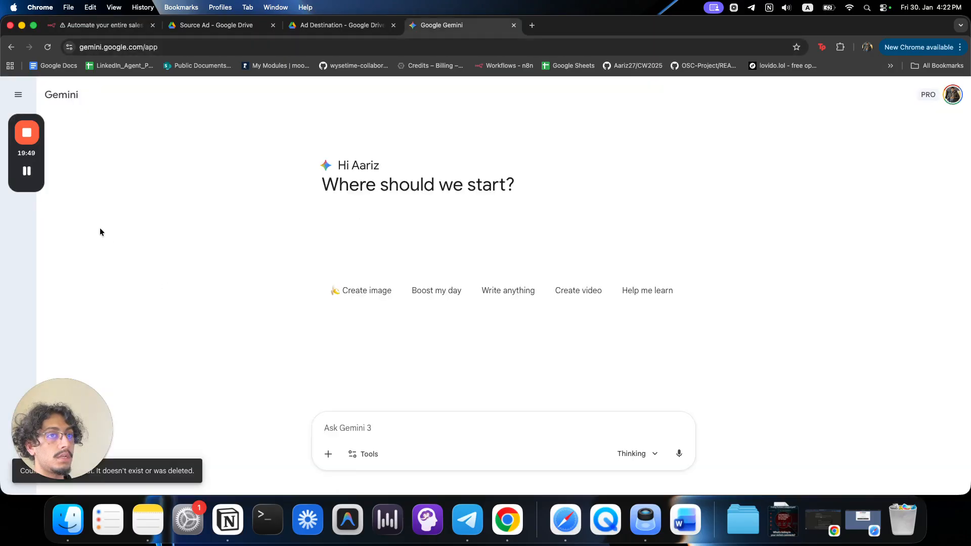
{"action": "left_click", "coordinate": [378, 427]}
{"action": "type", "text": "whats teh differ"}
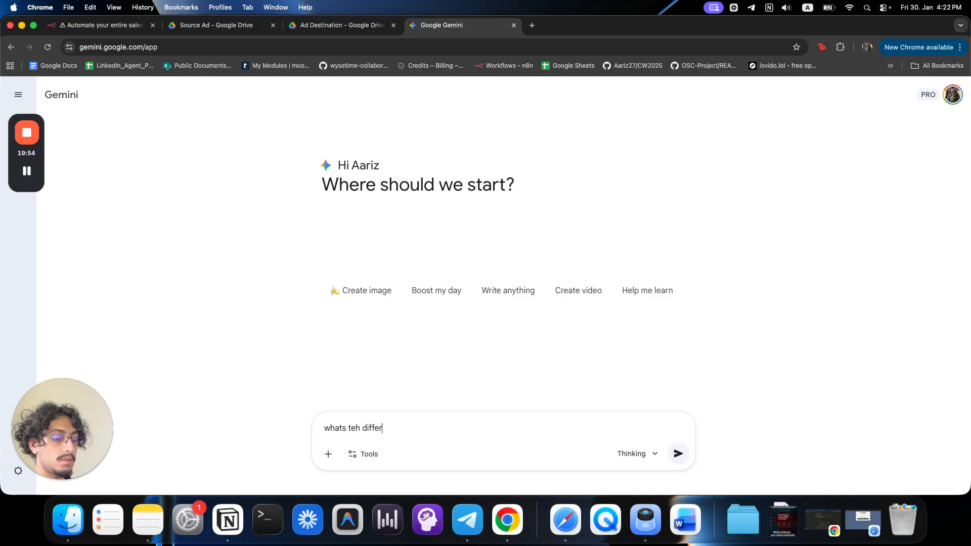
{"action": "key", "text": "super+BackSpace"}
{"action": "type", "text": "model output"}
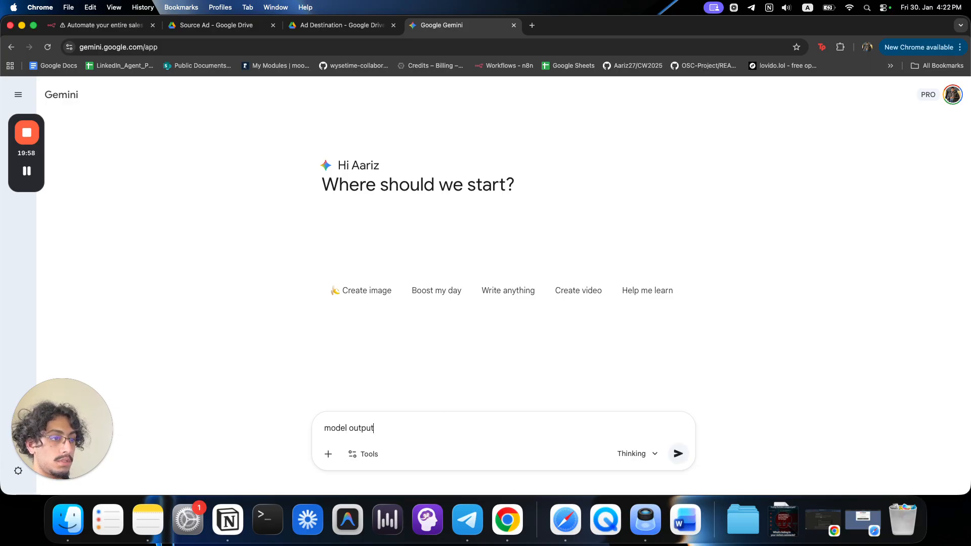
{"action": "type", "text": ":"}
{"action": "key", "text": "shift+Return"}
{"action": "key", "text": "shift+Return"}
{"action": "type", "text": "JSON"}
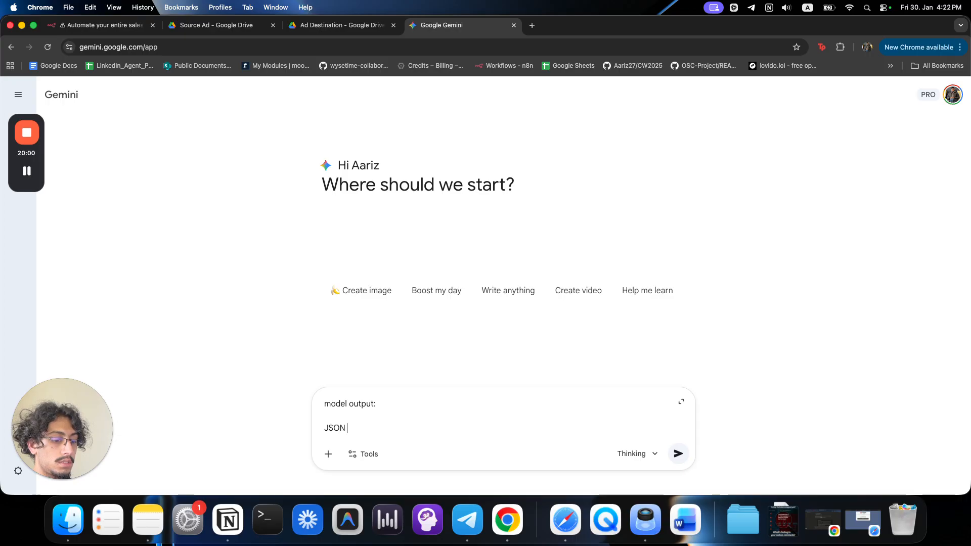
{"action": "type", "text": " schema: {"}
{"action": "key", "text": "super+v"}
{"action": "scroll", "coordinate": [432, 404], "scroll_direction": "up", "scroll_amount": 10}
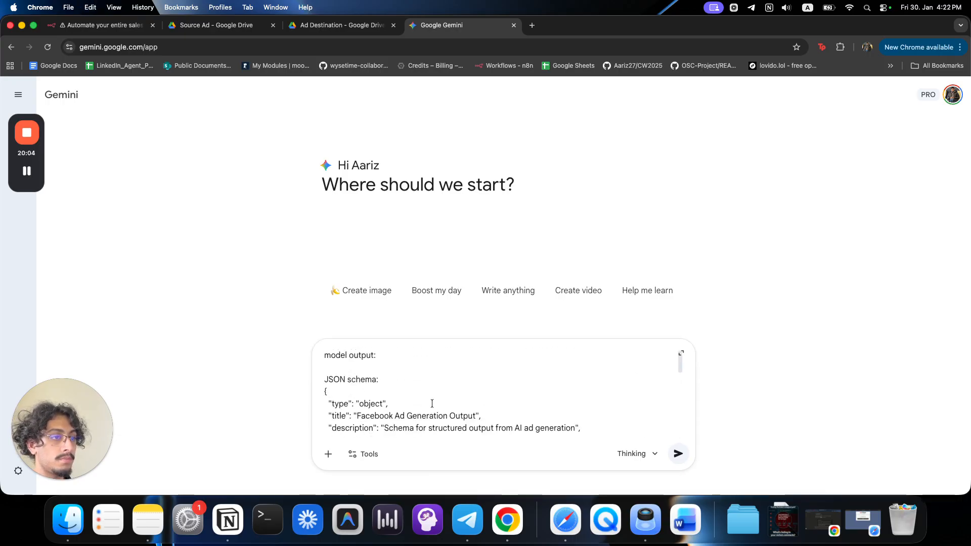
{"action": "left_click", "coordinate": [76, 26]}
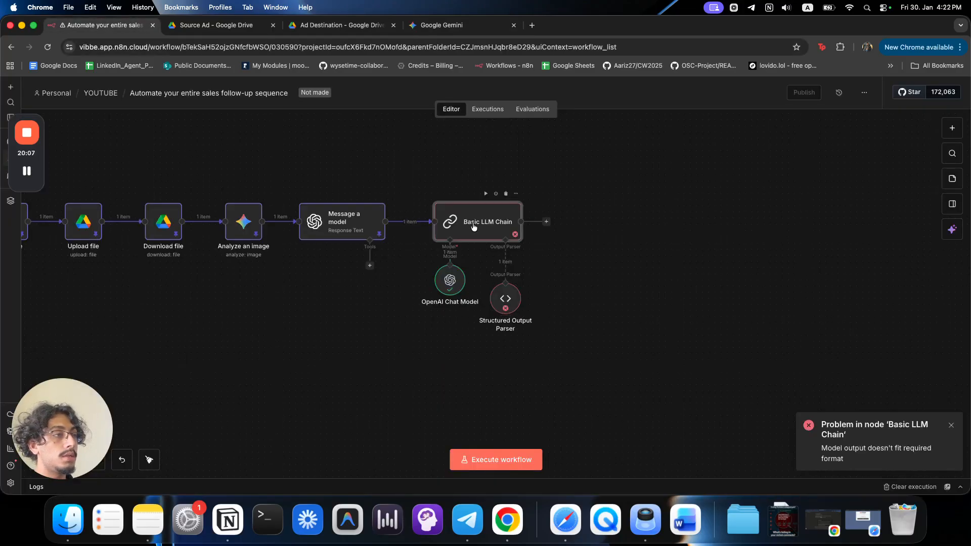
Copy the model's output JSON from the Basic LLM Chain's failed-run logs and dismiss the format error.
{"action": "double_click", "coordinate": [473, 227]}
{"action": "left_click", "coordinate": [806, 265]}
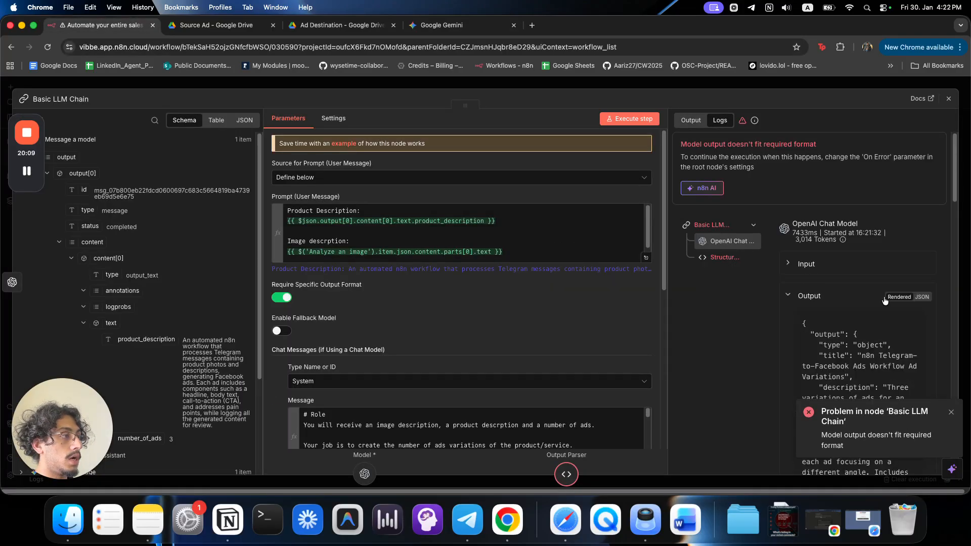
{"action": "scroll", "coordinate": [880, 333], "scroll_direction": "down", "scroll_amount": 1}
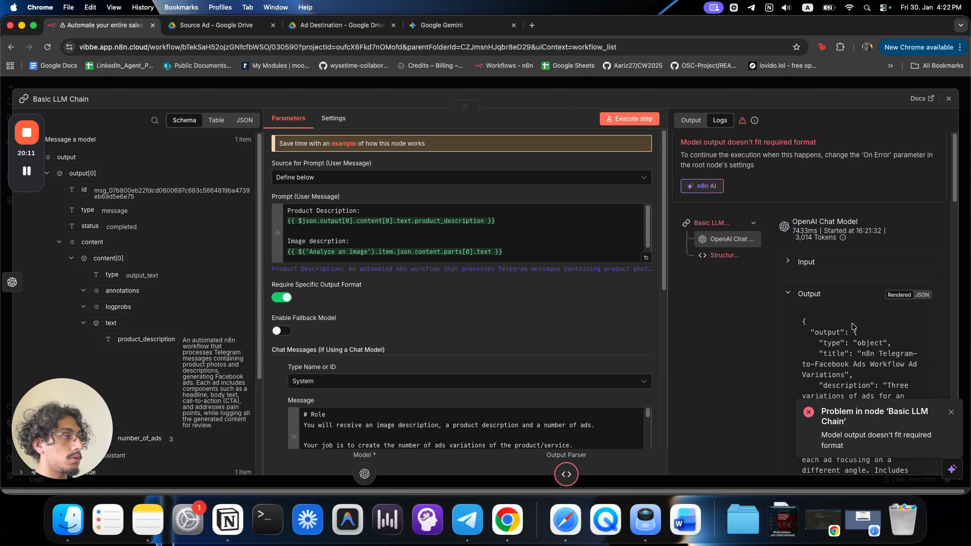
{"action": "left_click", "coordinate": [917, 295]}
{"action": "left_click", "coordinate": [817, 303]}
{"action": "left_click_drag", "start_coordinate": [803, 323], "coordinate": [799, 351]}
{"action": "scroll", "coordinate": [914, 316], "scroll_direction": "down", "scroll_amount": 20}
{"action": "left_click", "coordinate": [951, 412]}
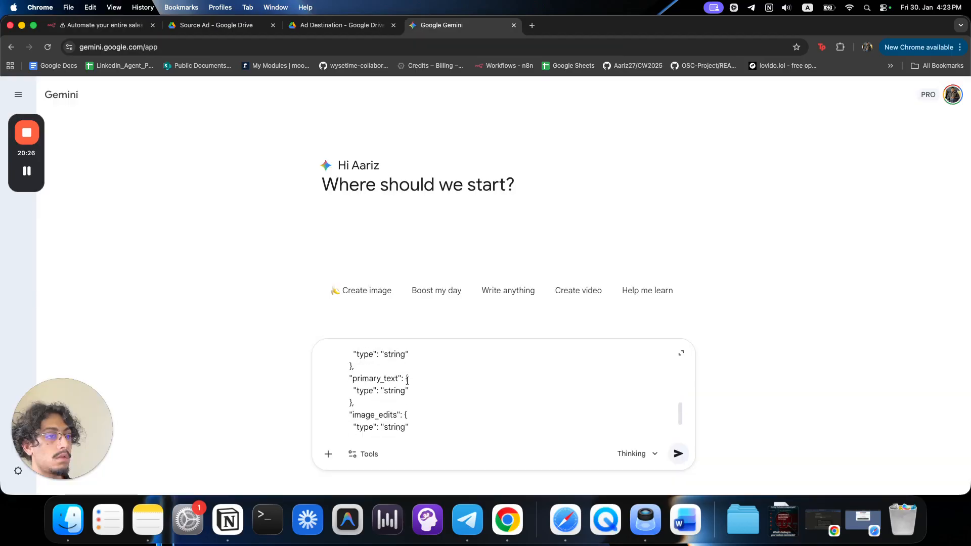
{"action": "scroll", "coordinate": [439, 408], "scroll_direction": "down", "scroll_amount": 5}
{"action": "scroll", "coordinate": [439, 408], "scroll_direction": "up", "scroll_amount": 15}
{"action": "scroll", "coordinate": [469, 441], "scroll_direction": "down", "scroll_amount": 15}
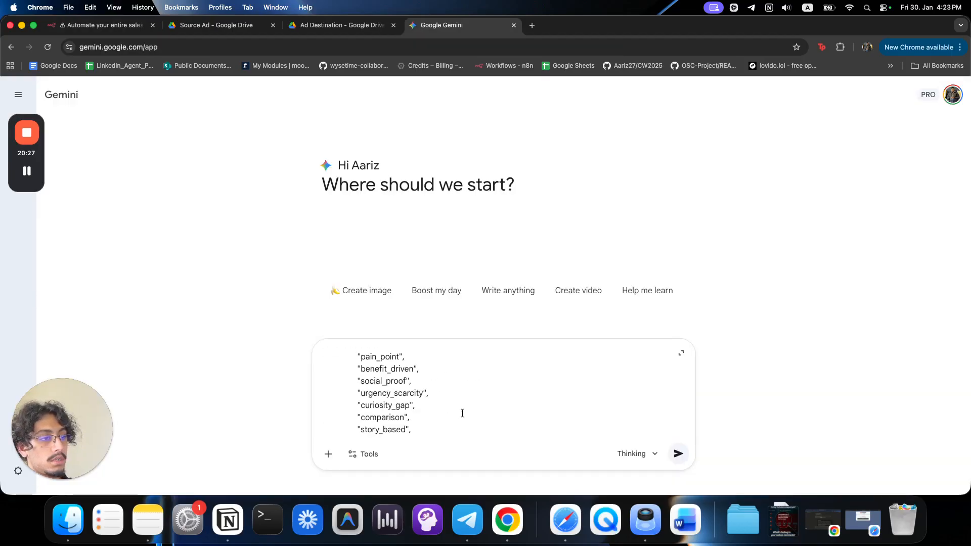
Add 'what is the mismatch' below the pasted JSON and send it to Gemini's Pro model.
{"action": "key", "text": "Return"}
{"action": "key", "text": "Return"}
{"action": "type", "text": "what is teh mismatch"}
{"action": "left_click", "coordinate": [635, 453]}
{"action": "left_click", "coordinate": [667, 423]}
{"action": "left_click", "coordinate": [678, 453]}
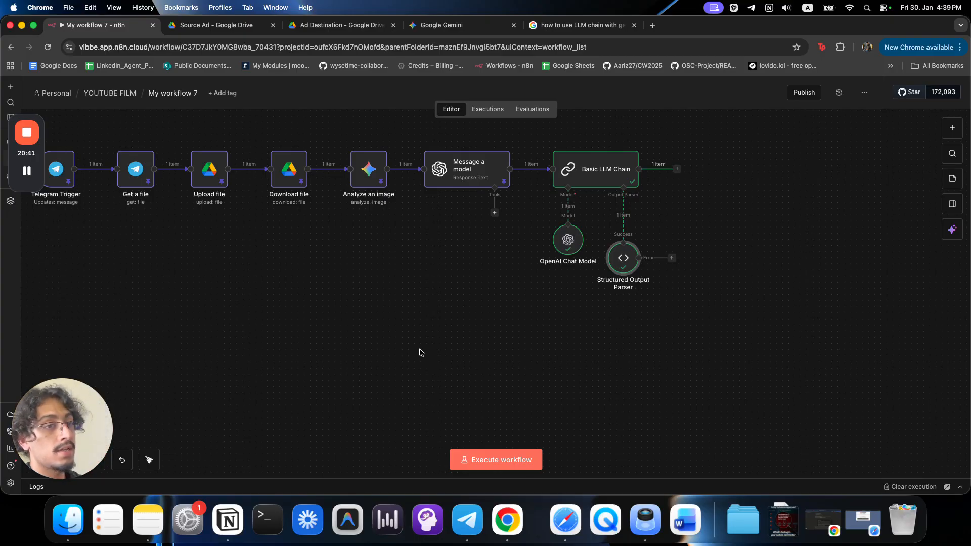
{"action": "double_click", "coordinate": [585, 170]}
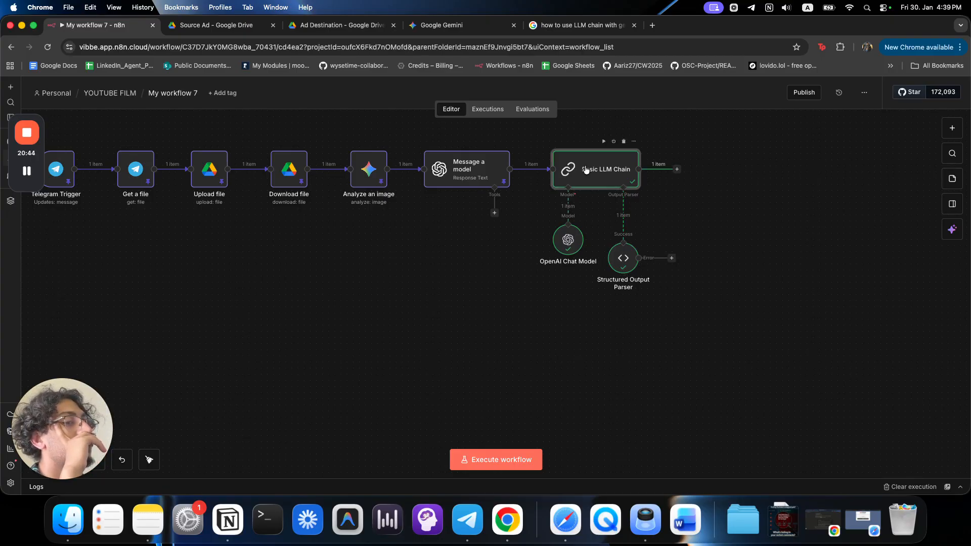
{"action": "scroll", "coordinate": [538, 314], "scroll_direction": "down", "scroll_amount": 5}
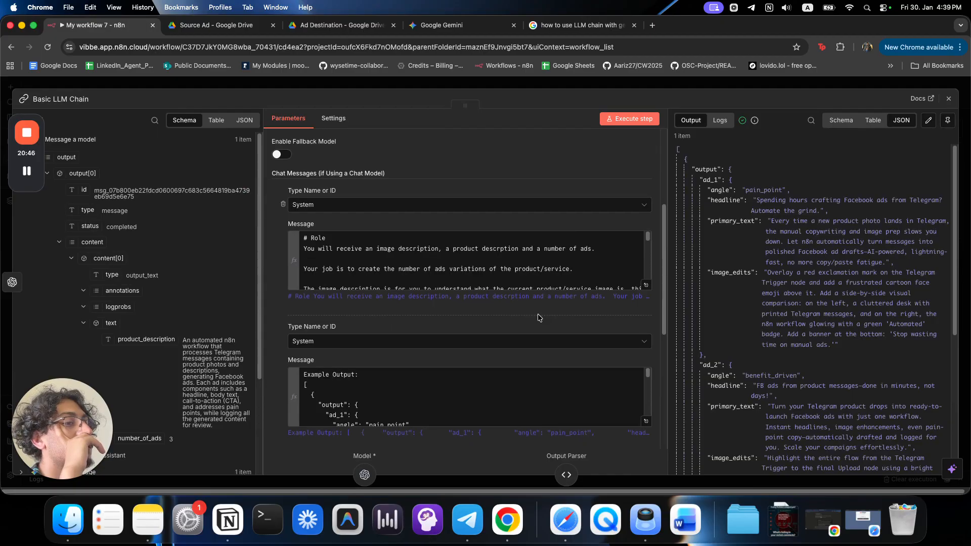
{"action": "scroll", "coordinate": [538, 317], "scroll_direction": "down", "scroll_amount": 2}
{"action": "left_click", "coordinate": [447, 352]}
{"action": "left_click", "coordinate": [645, 363]}
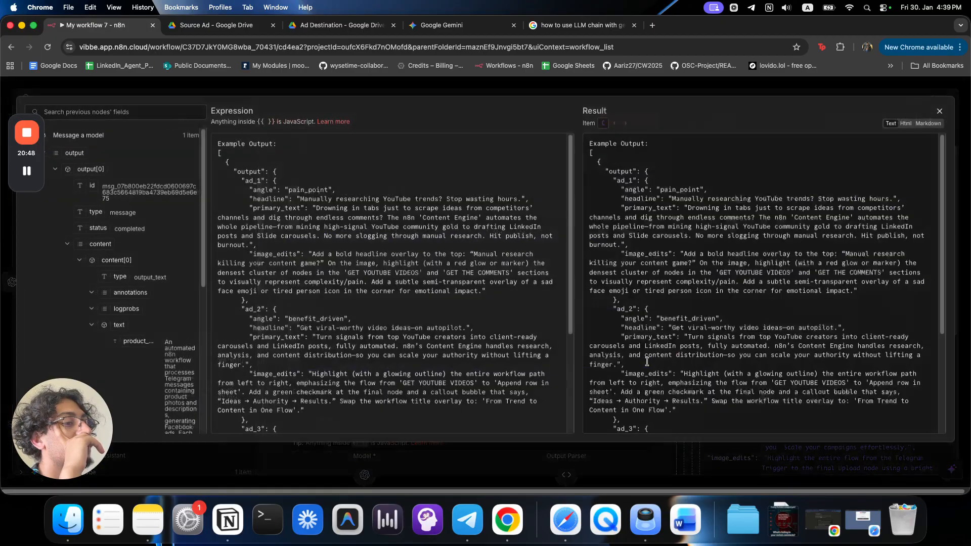
{"action": "left_click_drag", "start_coordinate": [218, 143], "coordinate": [349, 336]}
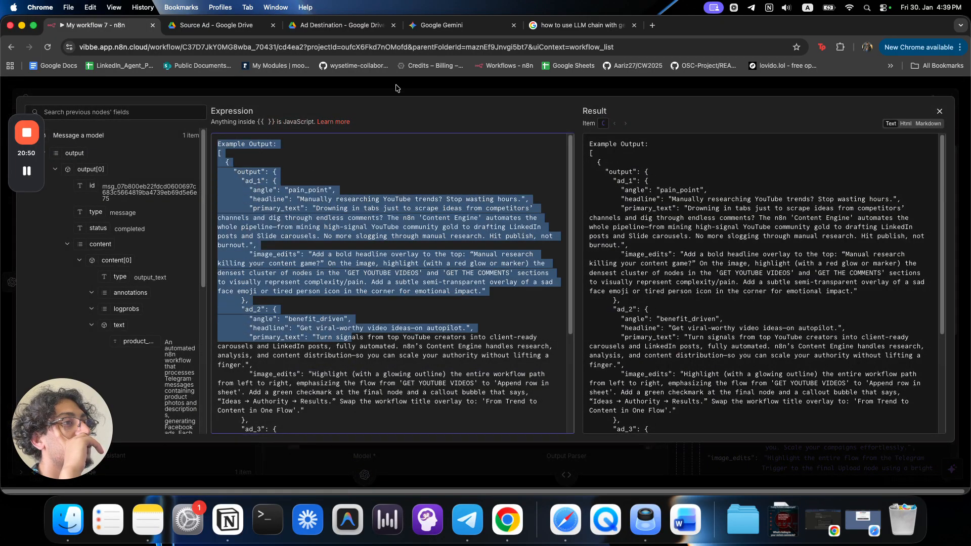
{"action": "left_click", "coordinate": [430, 65]}
{"action": "key", "text": "super+bracketleft"}
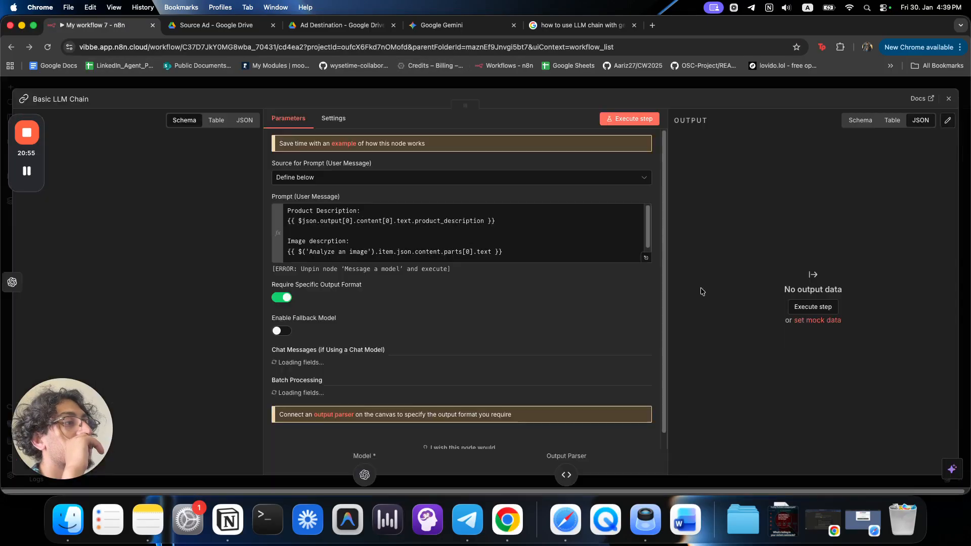
{"action": "scroll", "coordinate": [457, 343], "scroll_direction": "down", "scroll_amount": 10}
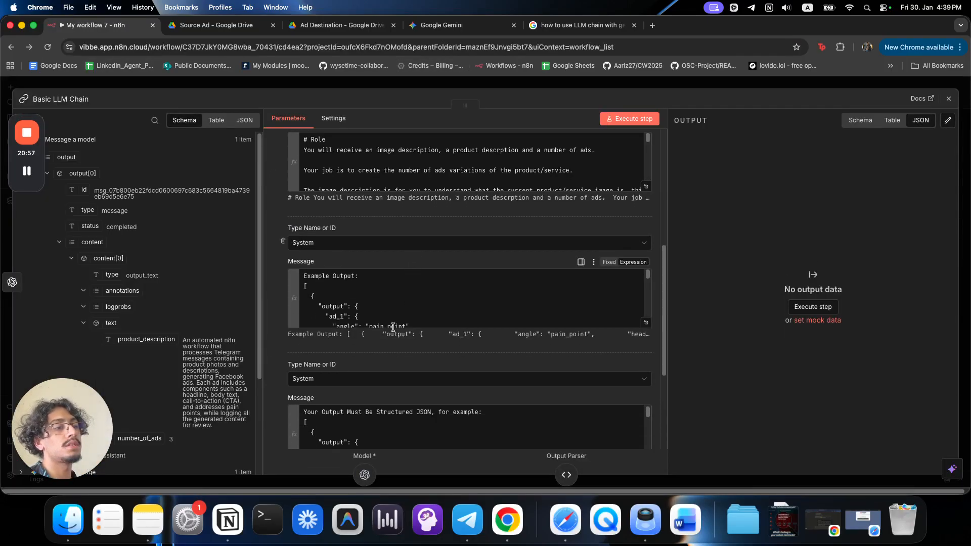
{"action": "left_click_drag", "start_coordinate": [314, 276], "coordinate": [357, 295]}
{"action": "scroll", "coordinate": [357, 295], "scroll_direction": "down", "scroll_amount": 1}
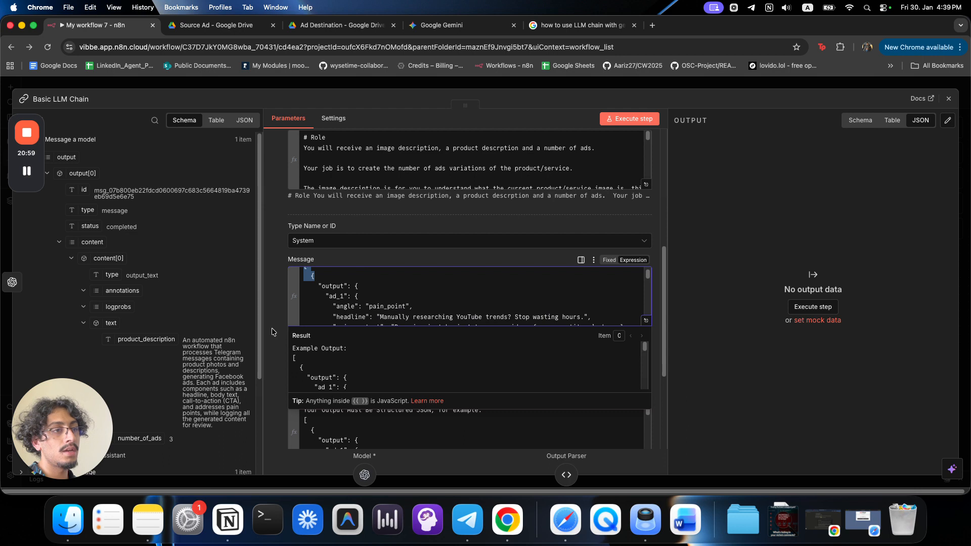
{"action": "left_click", "coordinate": [274, 328]}
{"action": "scroll", "coordinate": [384, 350], "scroll_direction": "down", "scroll_amount": 2}
{"action": "scroll", "coordinate": [385, 350], "scroll_direction": "down", "scroll_amount": 1}
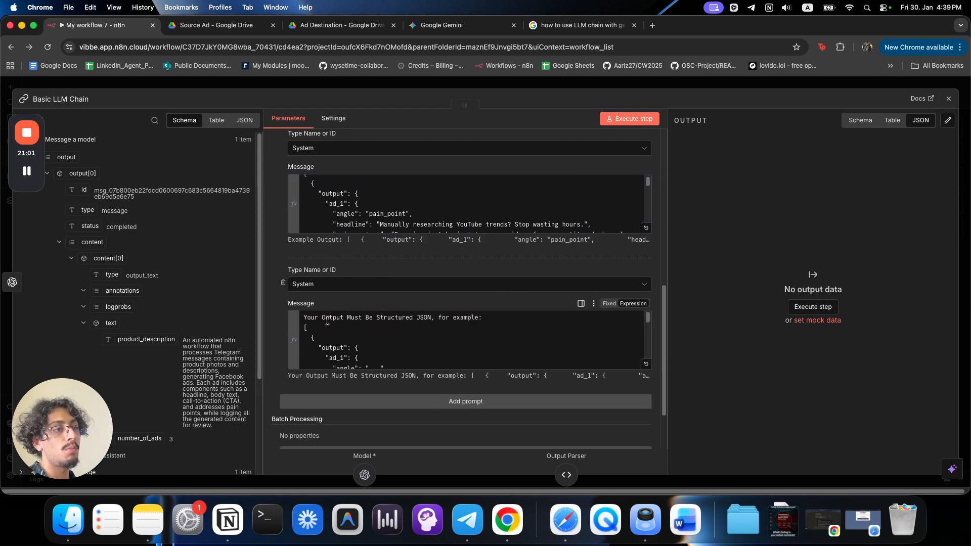
{"action": "left_click", "coordinate": [427, 344]}
{"action": "scroll", "coordinate": [427, 345], "scroll_direction": "down", "scroll_amount": 5}
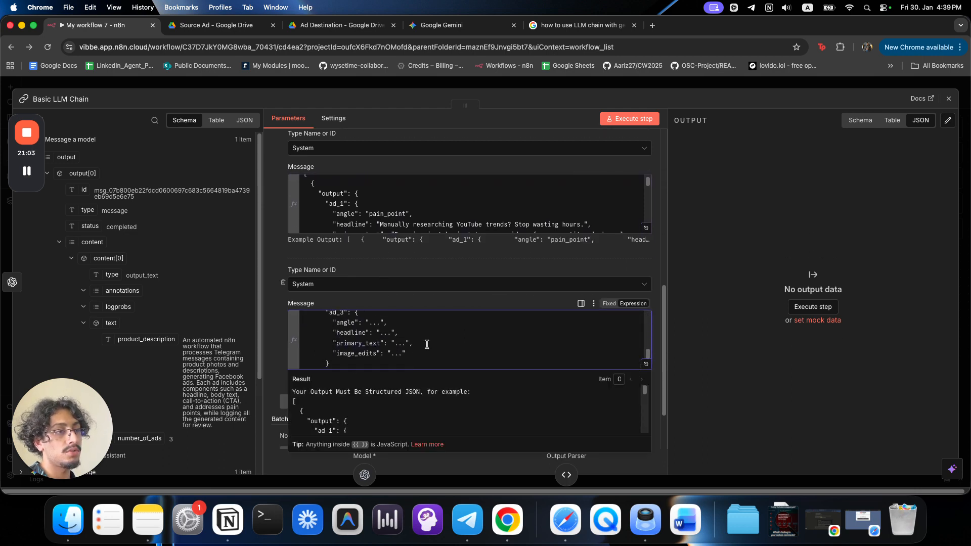
{"action": "left_click", "coordinate": [645, 364]}
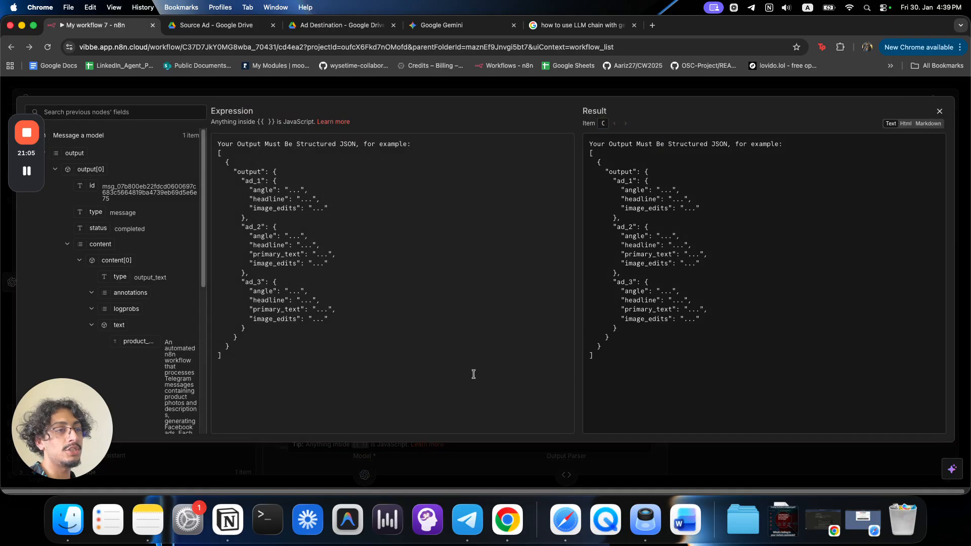
{"action": "left_click_drag", "start_coordinate": [248, 349], "coordinate": [217, 142]}
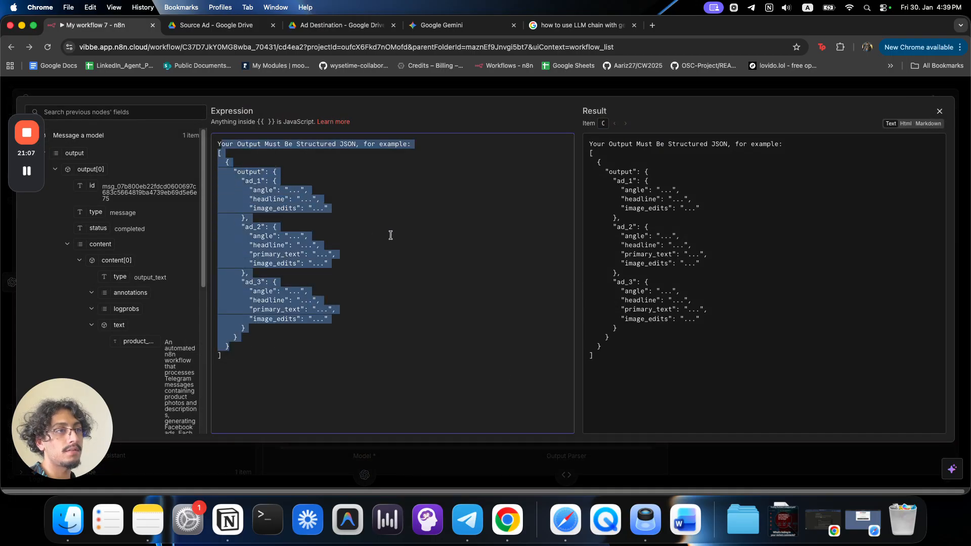
{"action": "left_click", "coordinate": [390, 234]}
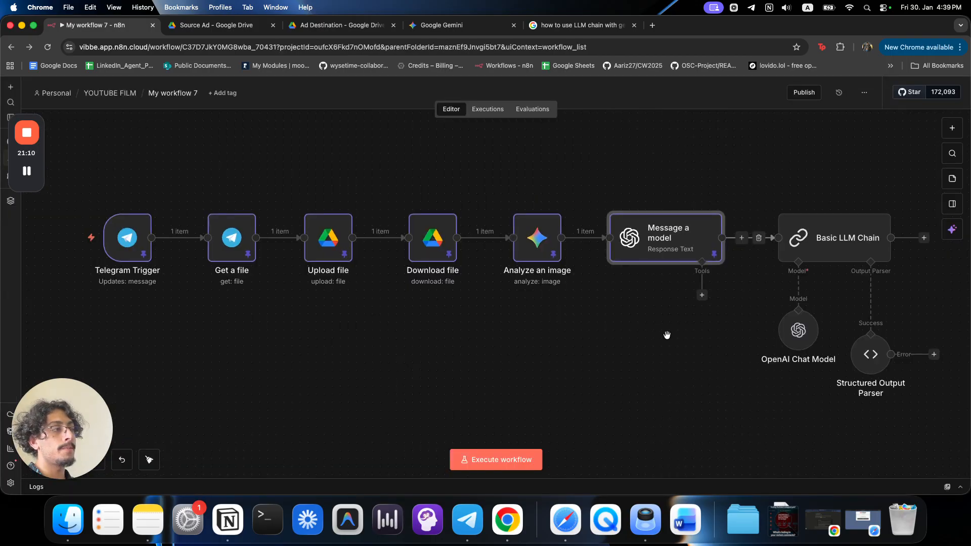
{"action": "scroll", "coordinate": [546, 340], "scroll_direction": "down", "scroll_amount": 5}
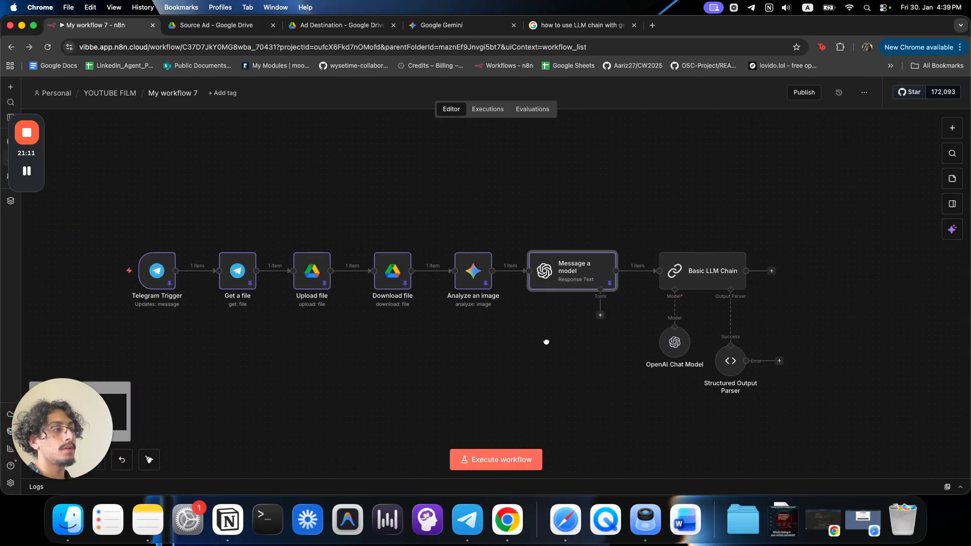
Review the available models in the OpenAI Chat Model settings.
{"action": "double_click", "coordinate": [569, 342]}
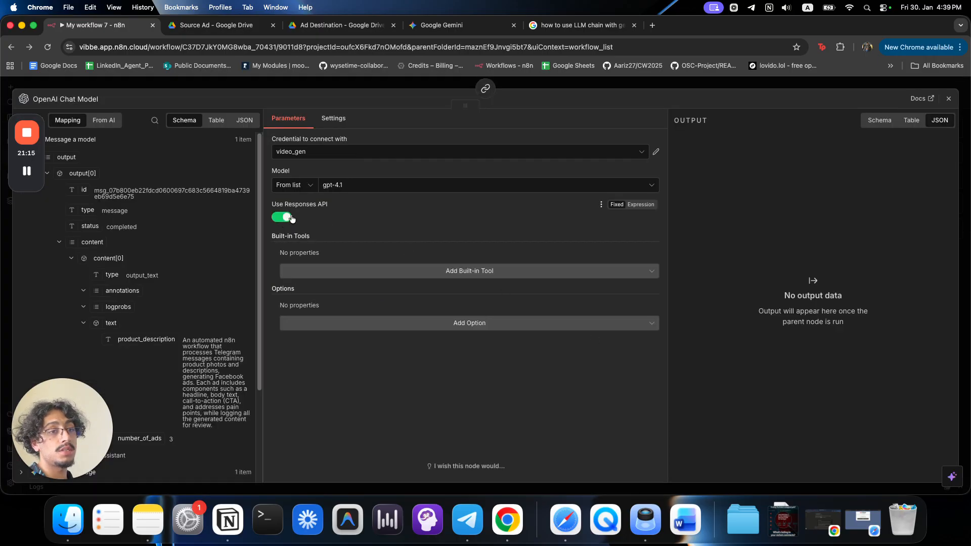
{"action": "left_click", "coordinate": [340, 185]}
{"action": "left_click", "coordinate": [428, 90]}
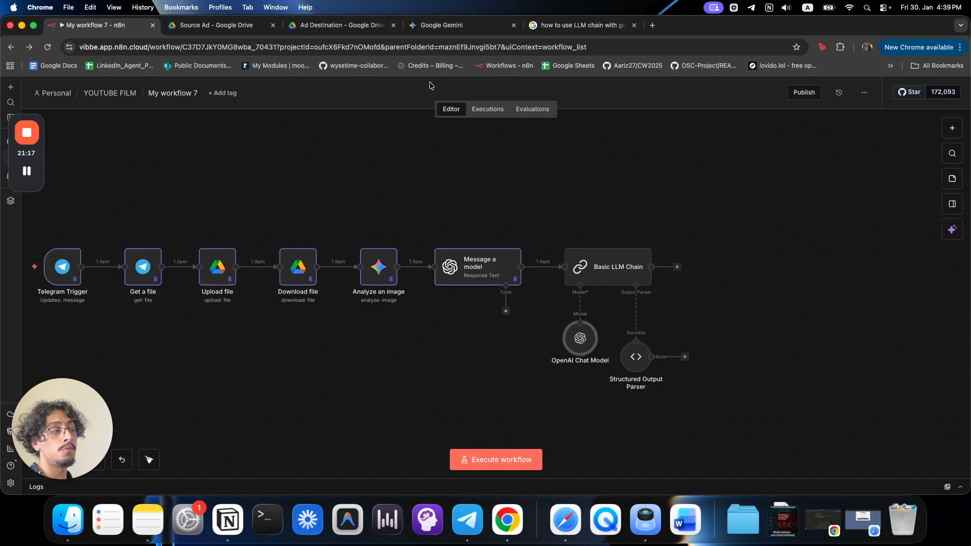
Set the Structured Output Parser's On Error to Stop Workflow and rerun the whole workflow.
{"action": "double_click", "coordinate": [637, 353]}
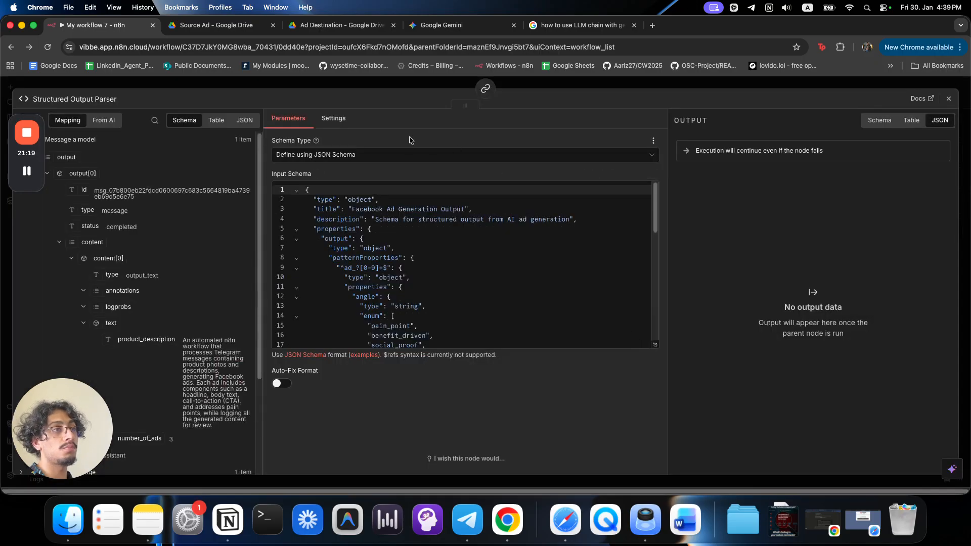
{"action": "left_click", "coordinate": [334, 119]}
{"action": "left_click", "coordinate": [342, 255]}
{"action": "left_click", "coordinate": [336, 277]}
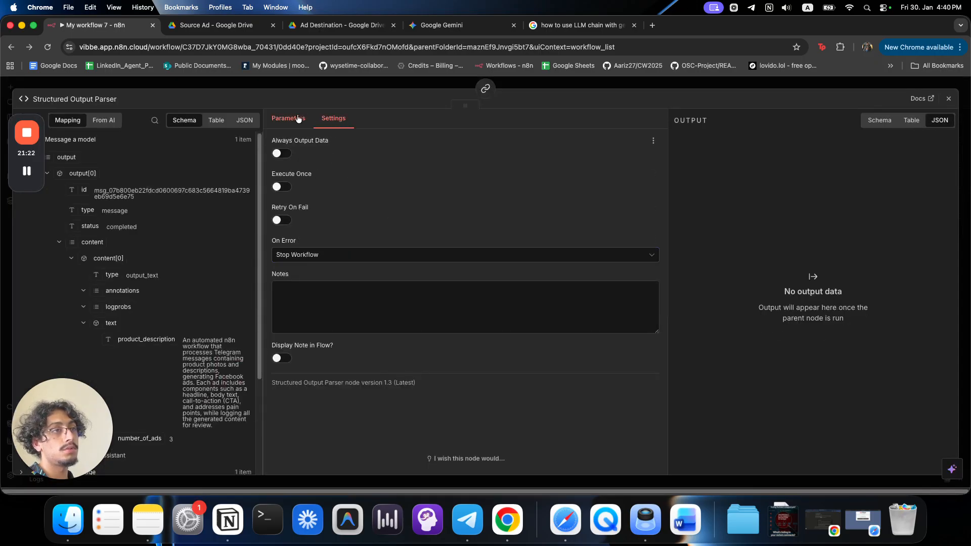
{"action": "left_click", "coordinate": [302, 118]}
{"action": "scroll", "coordinate": [442, 292], "scroll_direction": "down", "scroll_amount": 10}
{"action": "scroll", "coordinate": [443, 293], "scroll_direction": "up", "scroll_amount": 10}
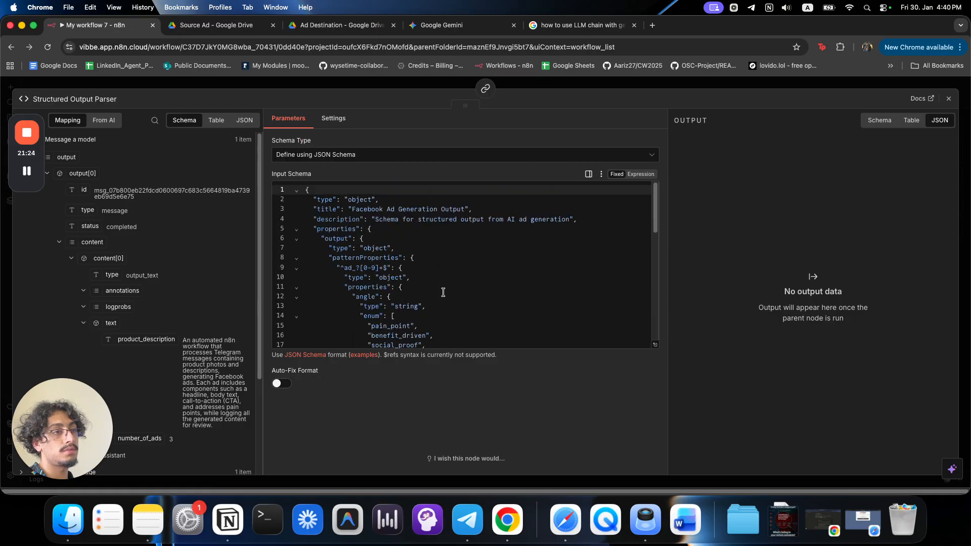
{"action": "left_click", "coordinate": [433, 86]}
{"action": "left_click", "coordinate": [509, 464]}
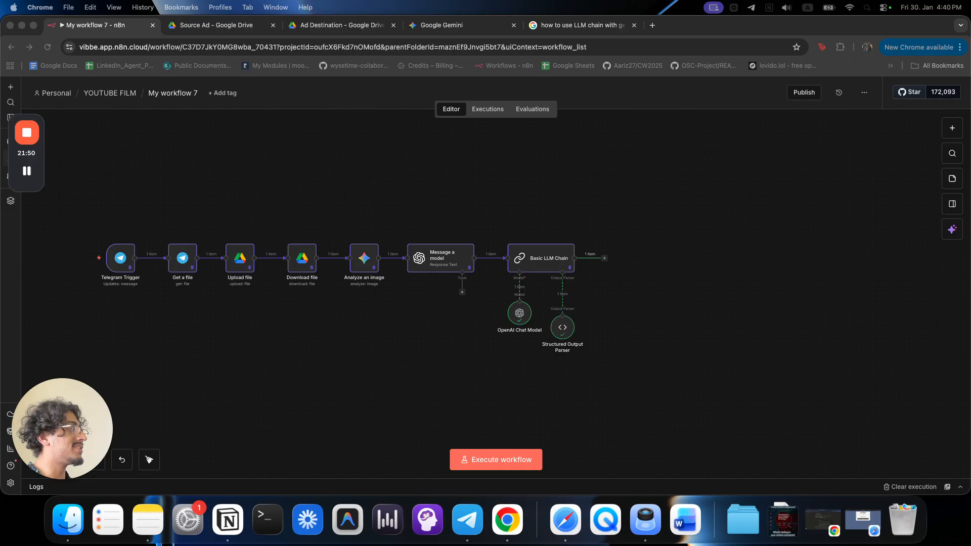
Add a Split Out node on the 'output' field and run it, yielding 3 ad items.
{"action": "left_click", "coordinate": [604, 258]}
{"action": "type", "text": "split"}
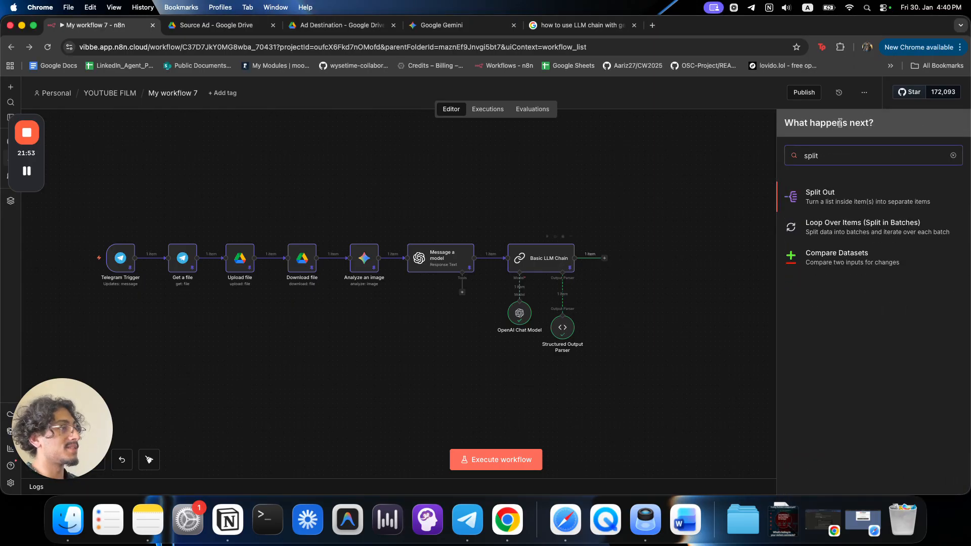
{"action": "left_click", "coordinate": [862, 198]}
{"action": "left_click_drag", "start_coordinate": [64, 157], "coordinate": [369, 154]}
{"action": "left_click", "coordinate": [632, 119]}
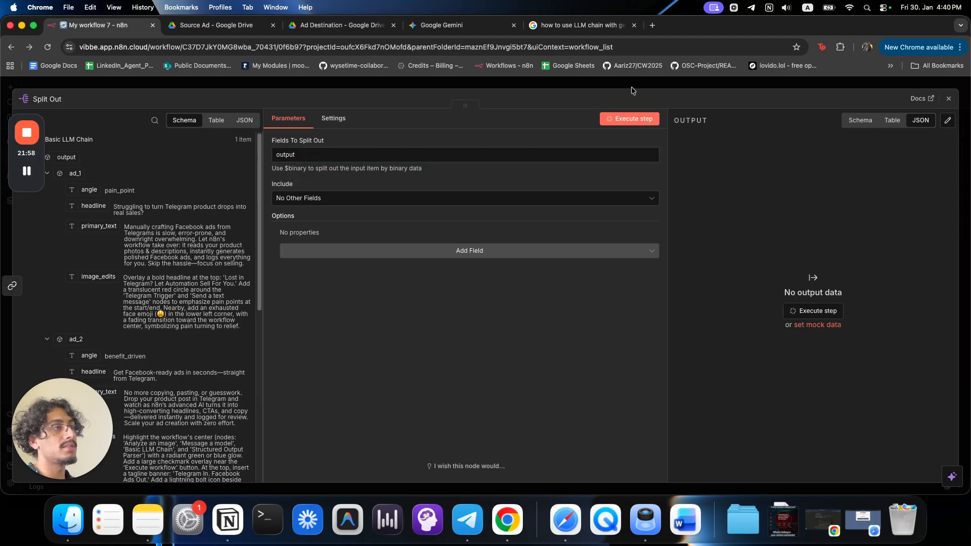
{"action": "left_click", "coordinate": [873, 120]}
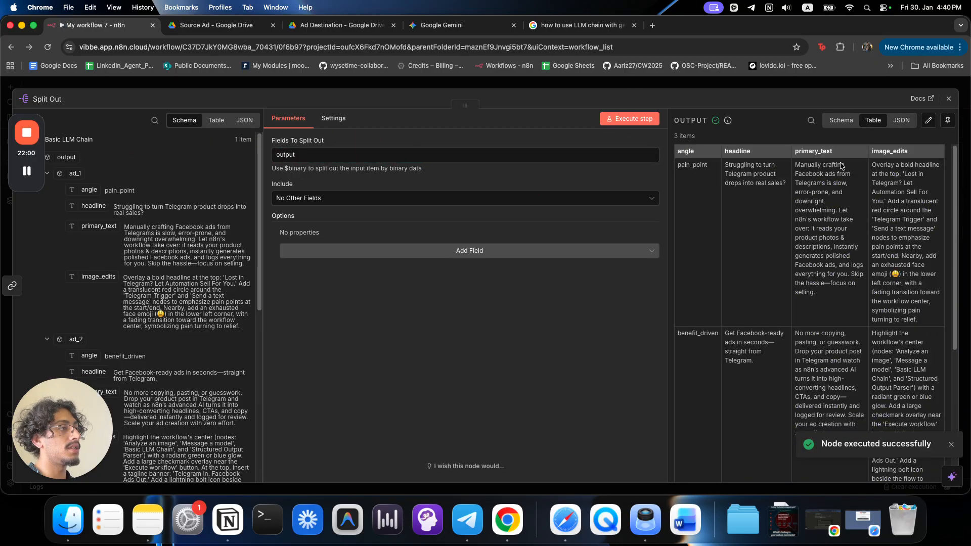
{"action": "scroll", "coordinate": [702, 182], "scroll_direction": "down", "scroll_amount": 8}
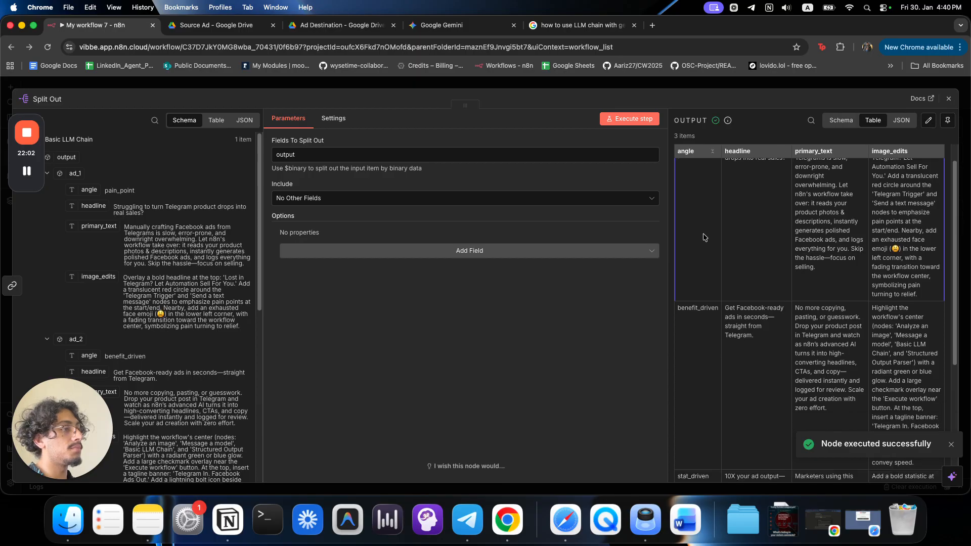
{"action": "scroll", "coordinate": [738, 291], "scroll_direction": "up", "scroll_amount": 8}
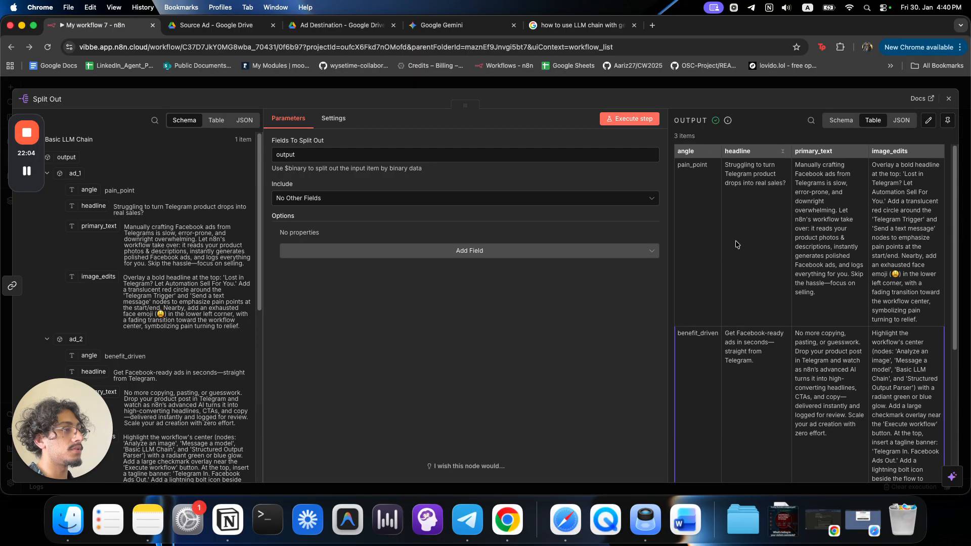
{"action": "left_click", "coordinate": [737, 88]}
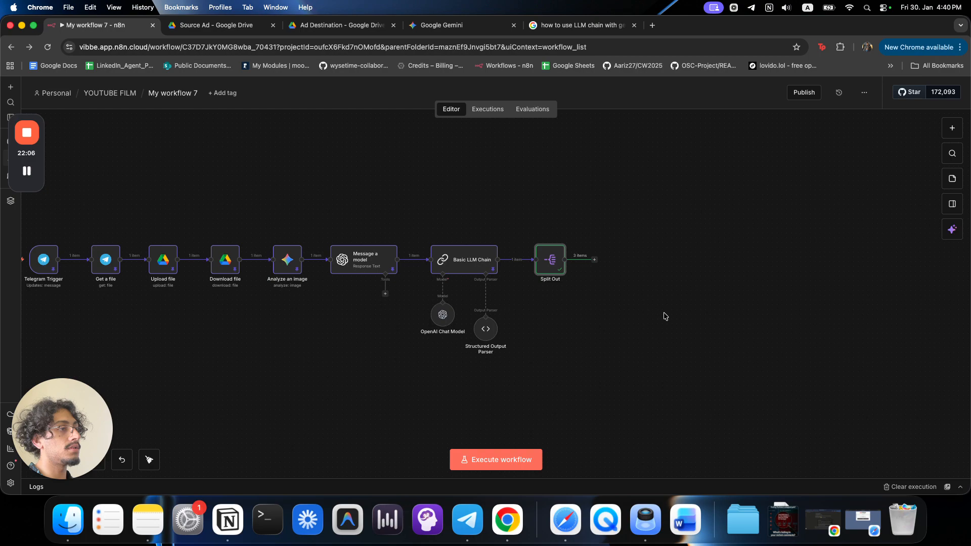
Add a Loop Over Items node after Split Out and delete its Replace Me placeholder.
{"action": "left_click", "coordinate": [594, 260]}
{"action": "type", "text": "loop"}
{"action": "key", "text": "Return"}
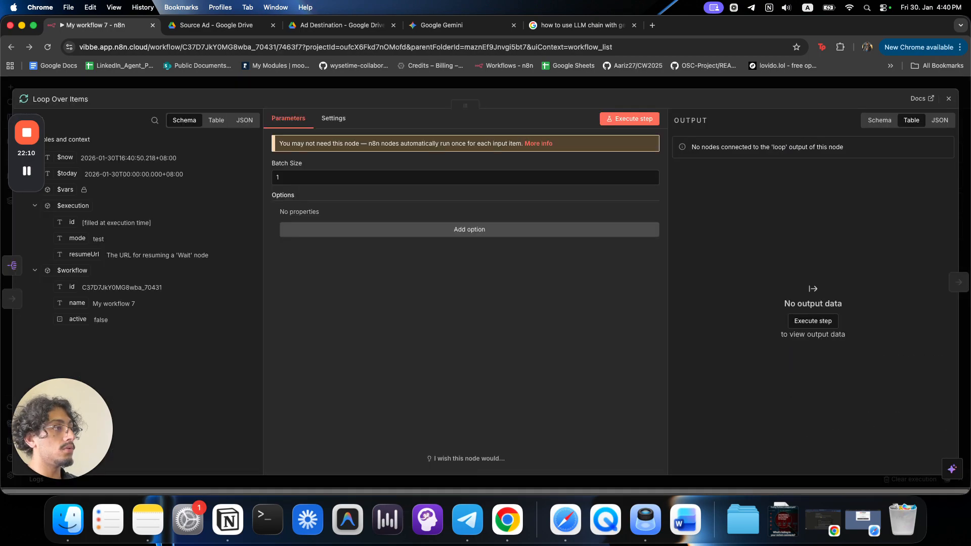
{"action": "left_click", "coordinate": [436, 83]}
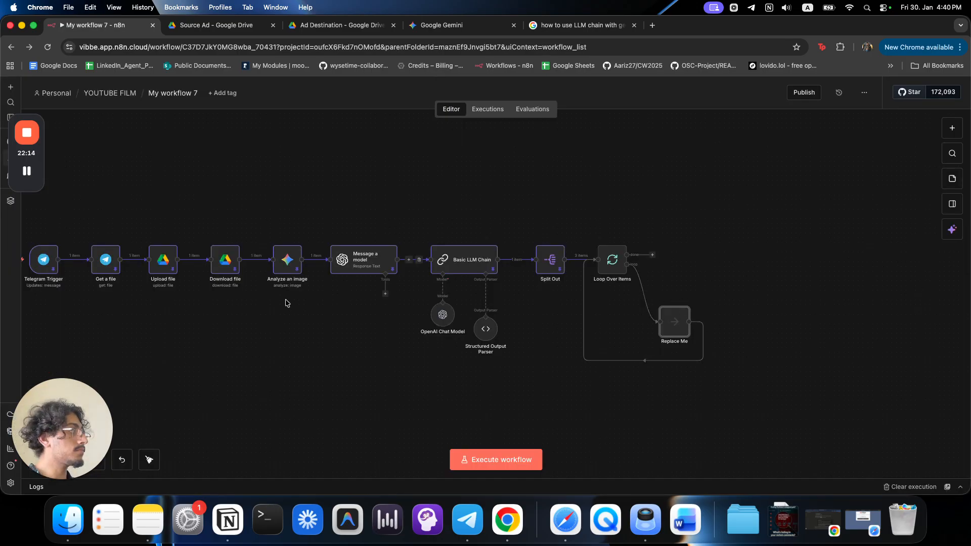
{"action": "left_click_drag", "start_coordinate": [675, 323], "coordinate": [711, 322]}
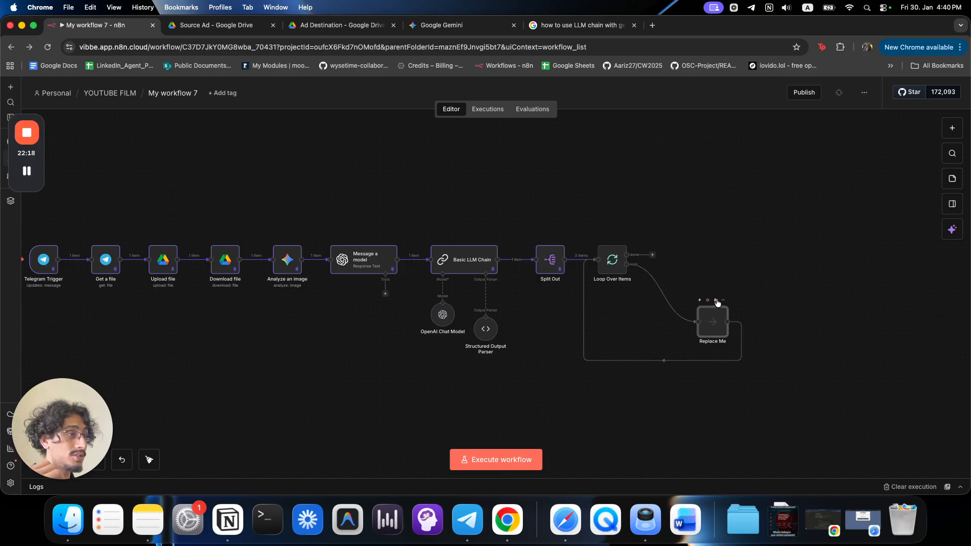
{"action": "left_click", "coordinate": [715, 300]}
Add a Google Drive Download file step on the loop, fetching by Upload file's id, and test it.
{"action": "left_click", "coordinate": [617, 303]}
{"action": "left_click", "coordinate": [652, 264]}
{"action": "type", "text": "down"}
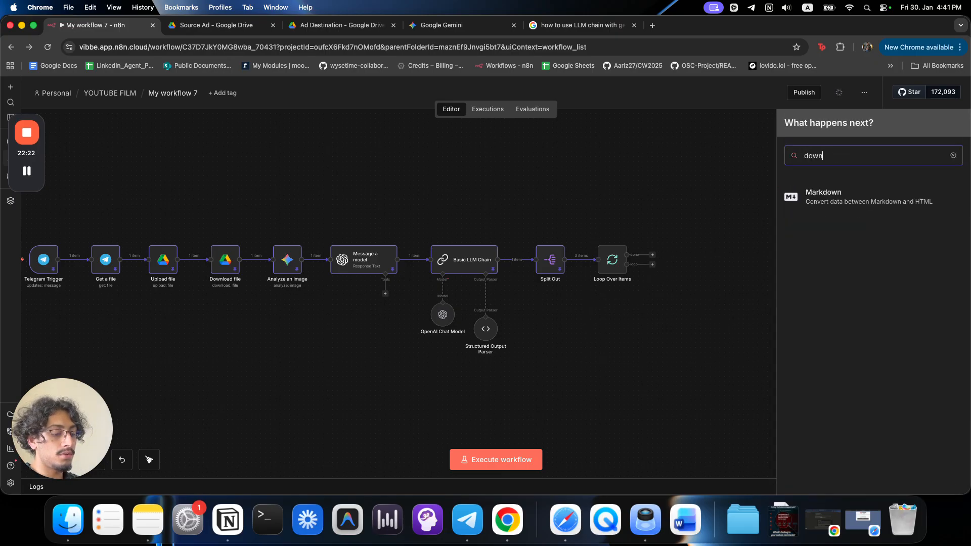
{"action": "key", "text": "BackSpace"}
{"action": "key", "text": "BackSpace"}
{"action": "key", "text": "BackSpace"}
{"action": "key", "text": "BackSpace"}
{"action": "type", "text": "drive"}
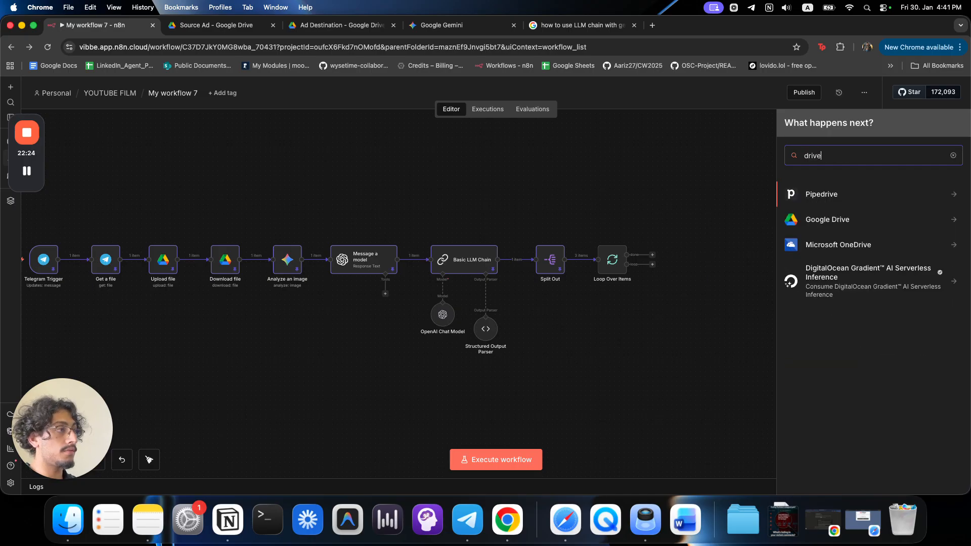
{"action": "left_click", "coordinate": [822, 220]}
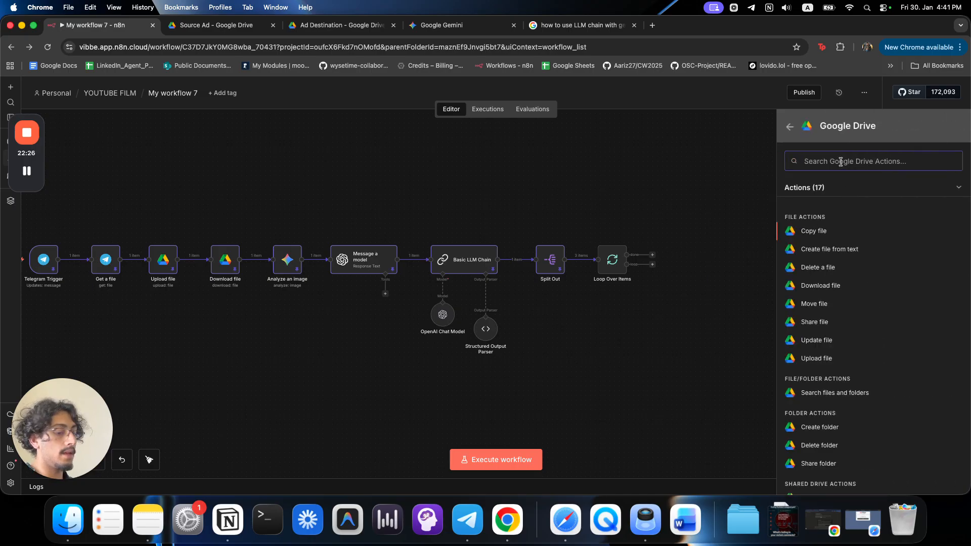
{"action": "type", "text": "dwo"}
{"action": "left_click", "coordinate": [821, 216]}
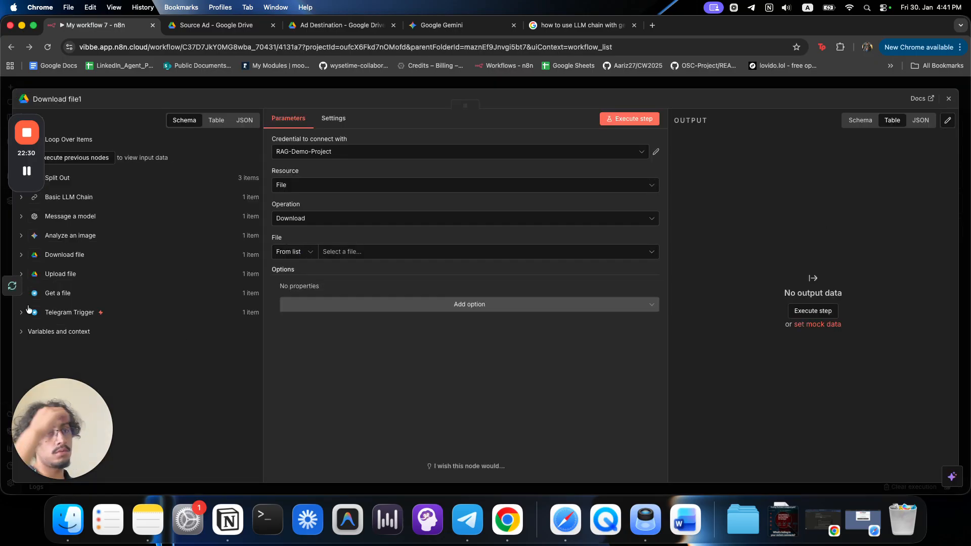
{"action": "left_click", "coordinate": [65, 274]}
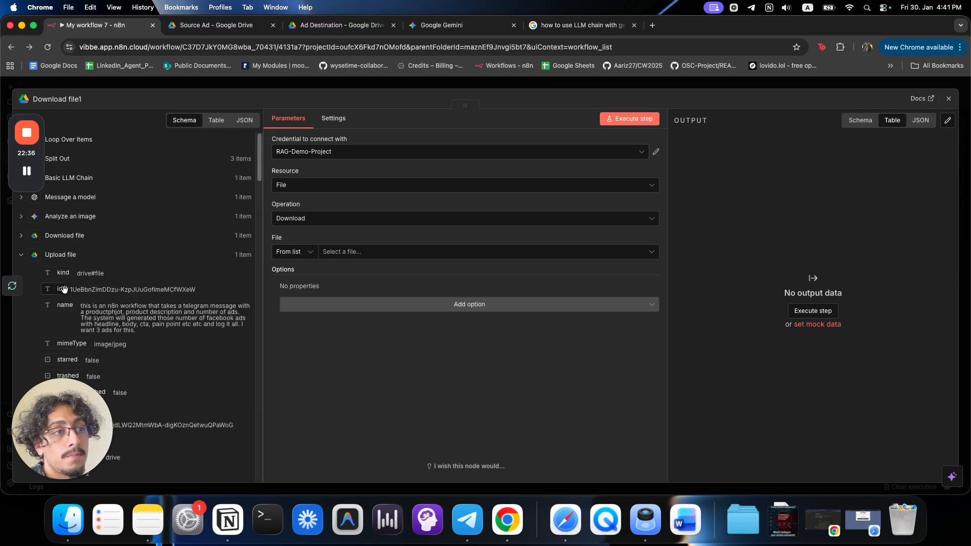
{"action": "left_click_drag", "start_coordinate": [64, 289], "coordinate": [405, 252]}
{"action": "left_click", "coordinate": [459, 366]}
{"action": "left_click", "coordinate": [615, 120]}
Preview the file returned by the Download file1 node.
{"action": "left_click", "coordinate": [612, 85]}
{"action": "left_click_drag", "start_coordinate": [798, 395], "coordinate": [692, 395]}
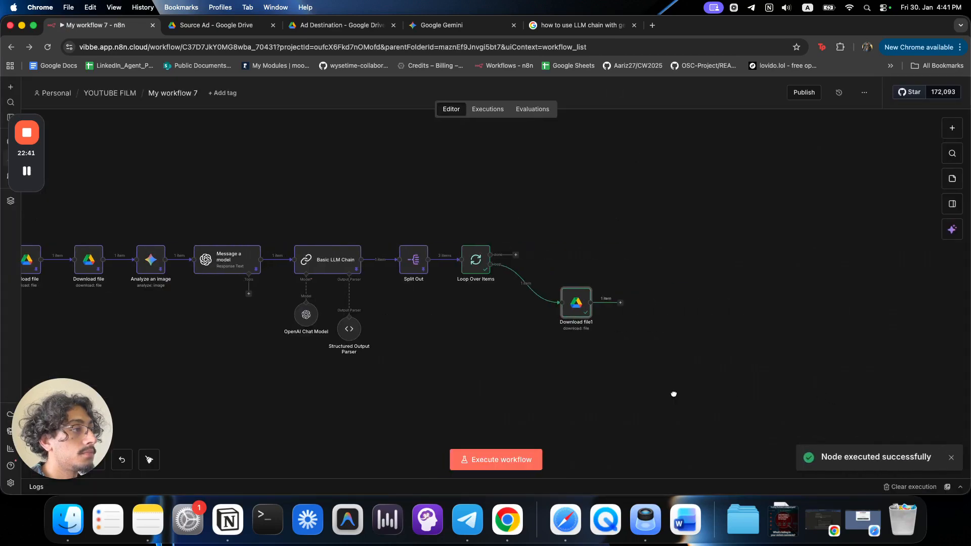
{"action": "double_click", "coordinate": [520, 292]}
{"action": "left_click", "coordinate": [734, 306]}
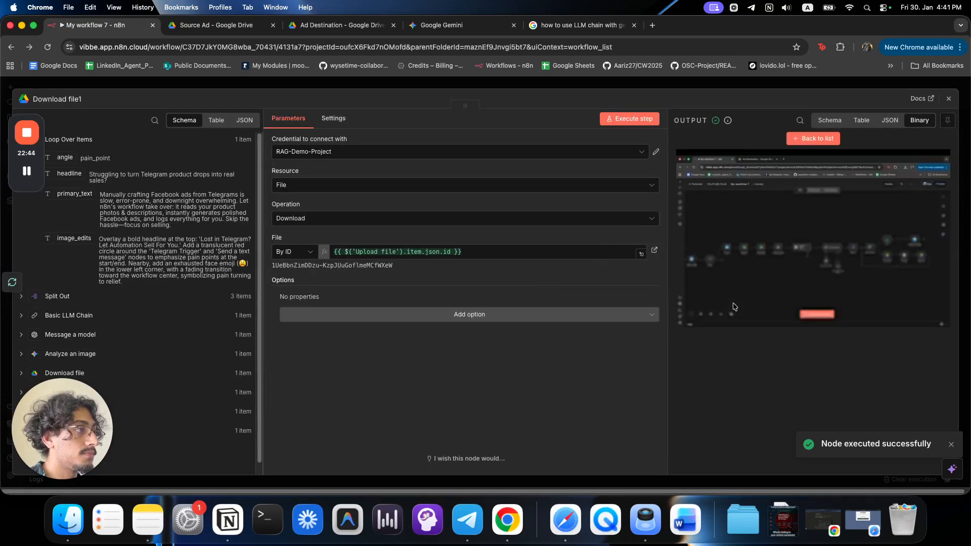
{"action": "left_click", "coordinate": [743, 86]}
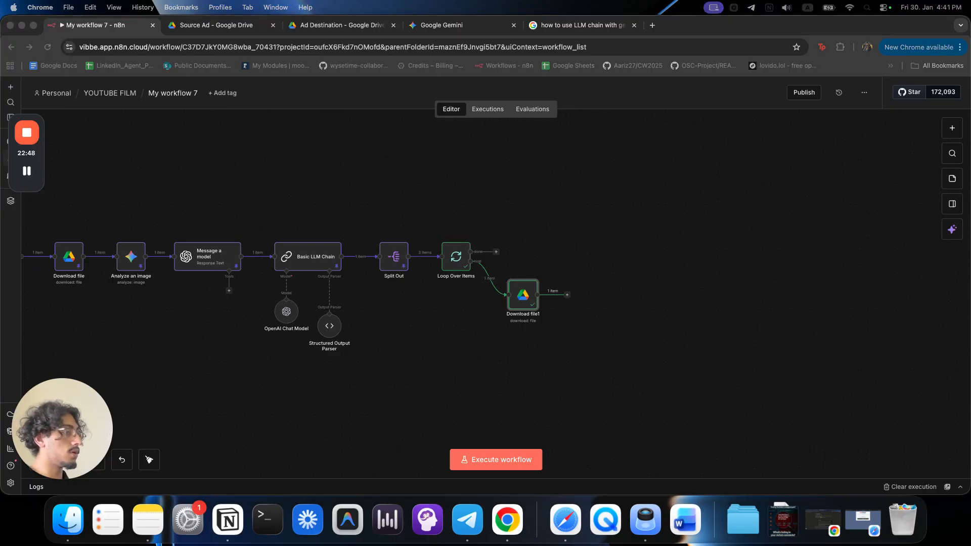
{"action": "left_click", "coordinate": [536, 315]}
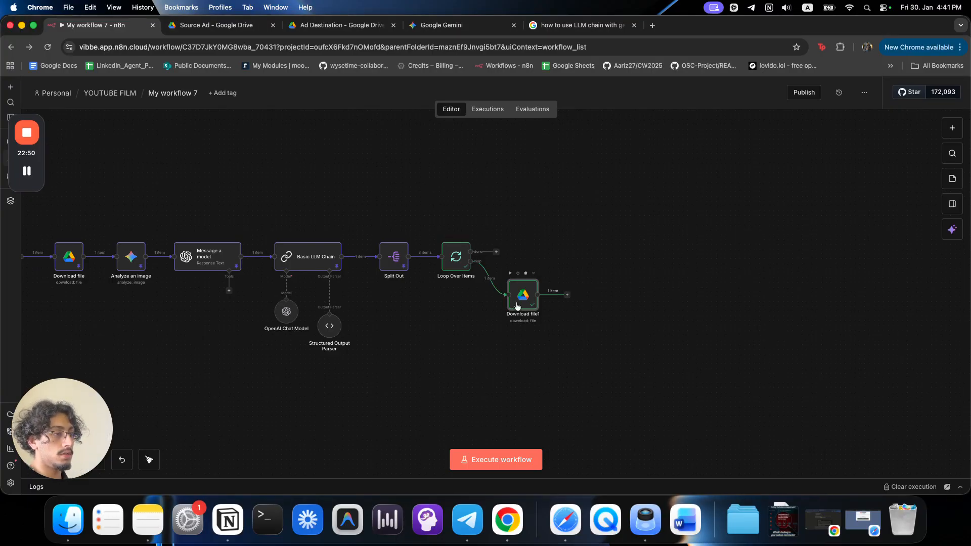
{"action": "left_click", "coordinate": [565, 296]}
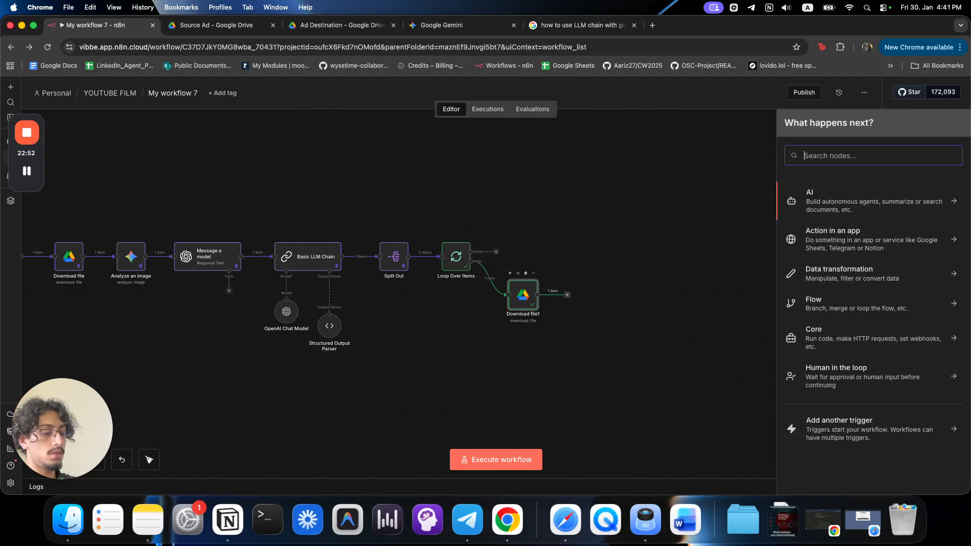
Add an OpenAI Edit image node after Download file1.
{"action": "type", "text": "open"}
{"action": "left_click", "coordinate": [813, 200]}
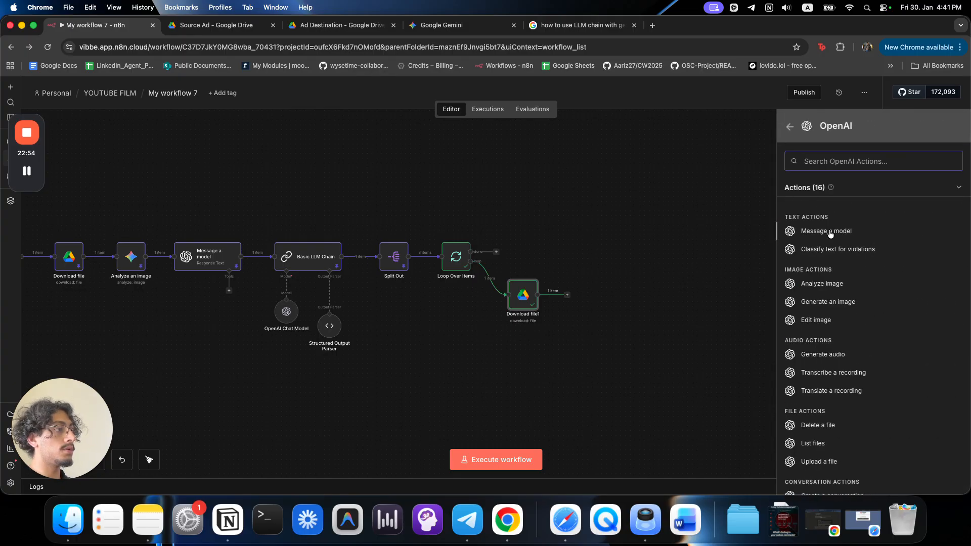
{"action": "type", "text": "ed"}
{"action": "left_click", "coordinate": [843, 219]}
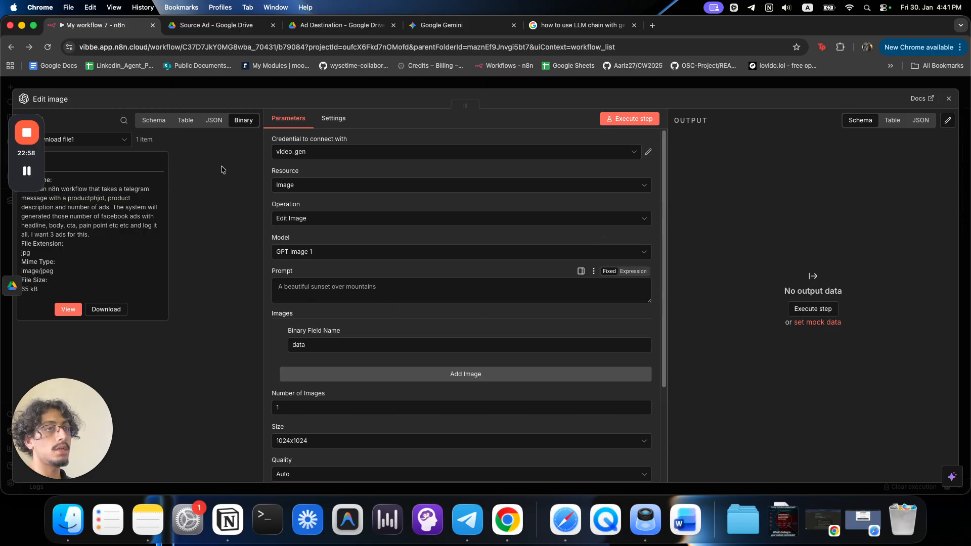
Show the input as a schema, expand Loop Over Items, and make the prompt an expression.
{"action": "left_click", "coordinate": [214, 121]}
{"action": "left_click", "coordinate": [154, 121]}
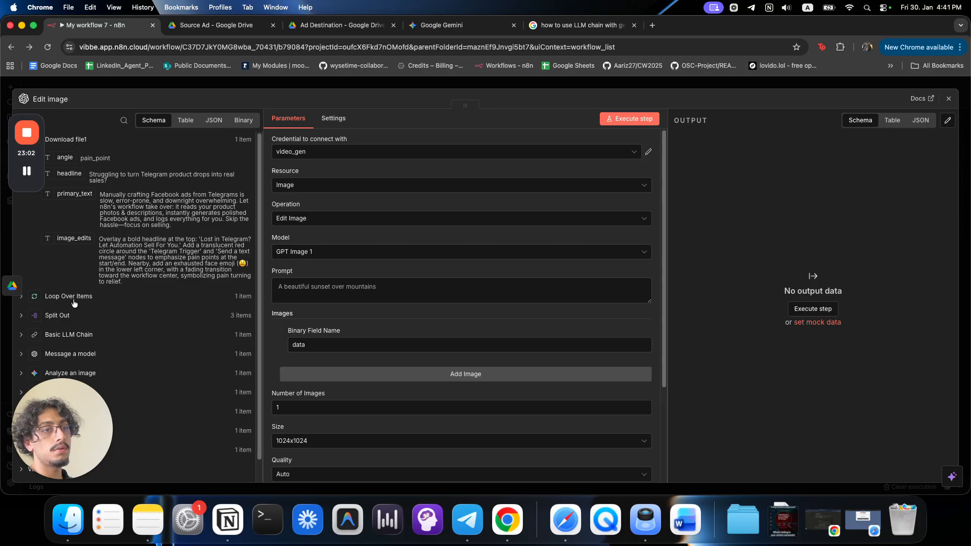
{"action": "left_click", "coordinate": [73, 302]}
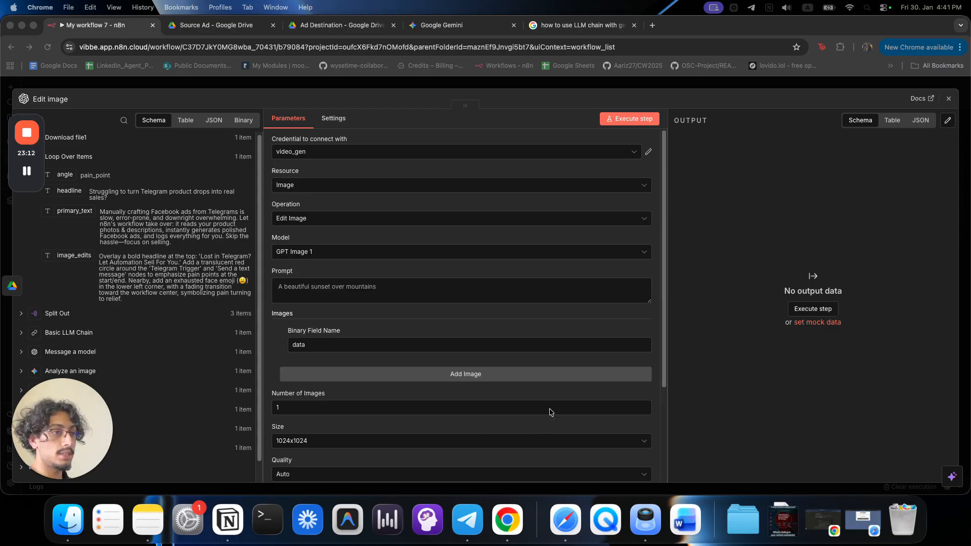
{"action": "left_click", "coordinate": [529, 306]}
Paste the ad-editing prompt using Loop Over Items image_edits and headline into the expression editor.
{"action": "left_click", "coordinate": [635, 272]}
{"action": "left_click", "coordinate": [646, 292]}
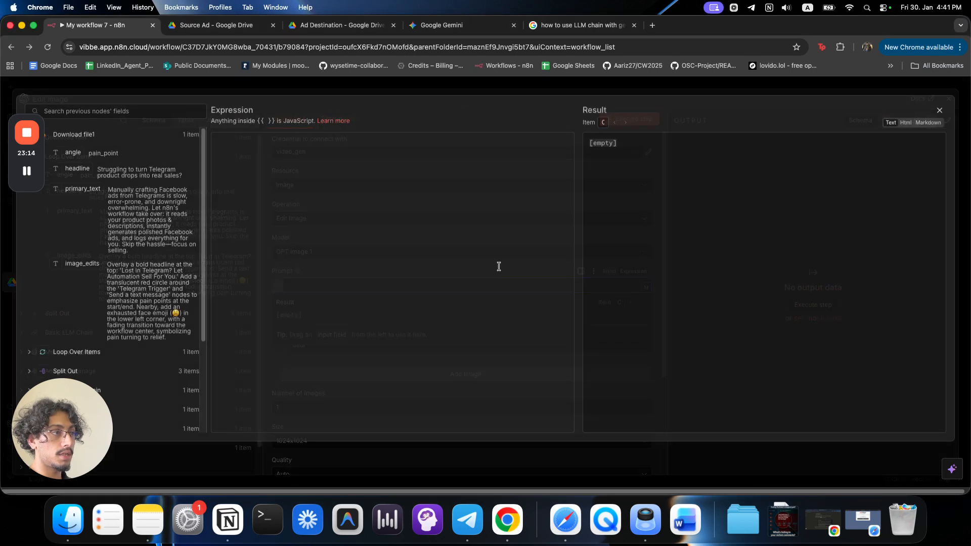
{"action": "type", "text": "You are to edit the image into an ad. Use the following to guide you. You are never to edit the product in the image, you may edit the background, the color, the copy, the lighting and anything else, even the angle of the product - BUT NEVER CHANGE THE PRODUCT ITSELF.  Edits to apply: {{ $('Loop Over Items').item.json.image_edits }}  Headline to add: {{ $('Loop Over Items').item.json.headline }}"}
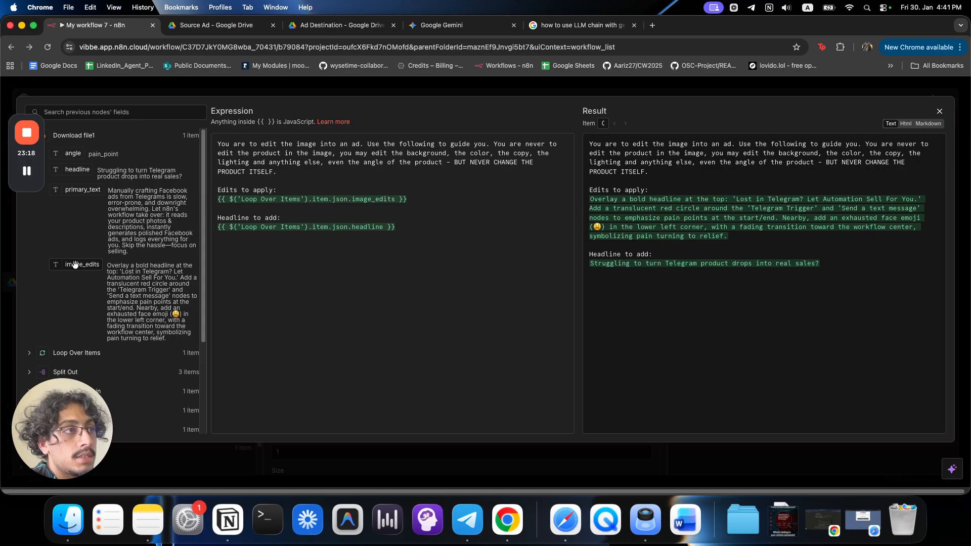
{"action": "left_click_drag", "start_coordinate": [251, 218], "coordinate": [276, 217]}
{"action": "left_click", "coordinate": [292, 274]}
{"action": "left_click", "coordinate": [85, 169]}
{"action": "left_click", "coordinate": [325, 172]}
{"action": "left_click", "coordinate": [315, 86]}
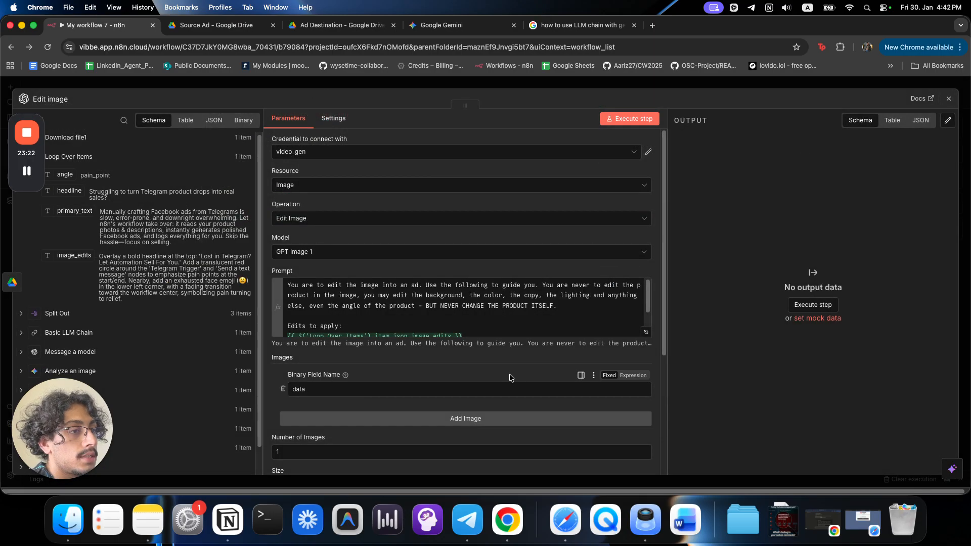
Keep quality at Auto and output format PNG, adding no extra options.
{"action": "scroll", "coordinate": [509, 377], "scroll_direction": "down", "scroll_amount": 5}
{"action": "scroll", "coordinate": [509, 378], "scroll_direction": "down", "scroll_amount": 1}
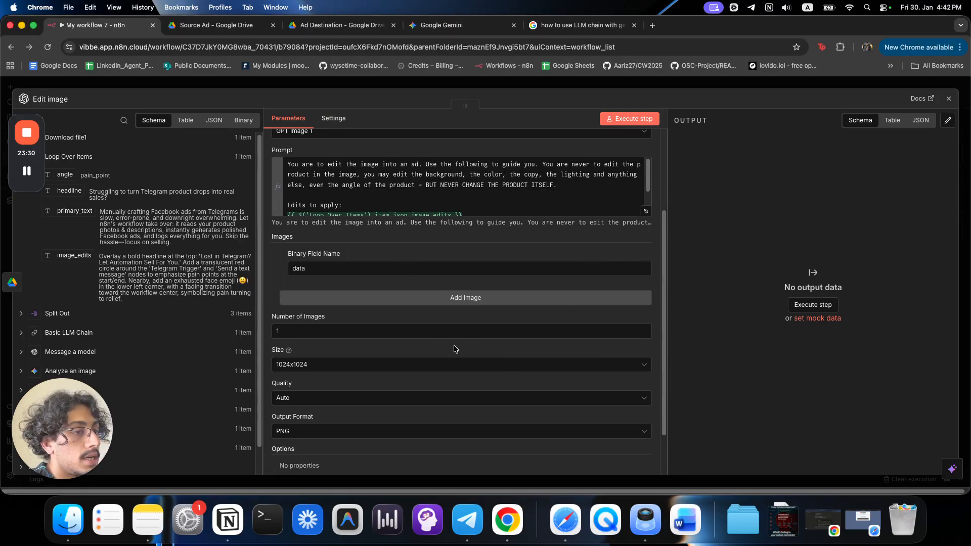
{"action": "scroll", "coordinate": [399, 399], "scroll_direction": "down", "scroll_amount": 1}
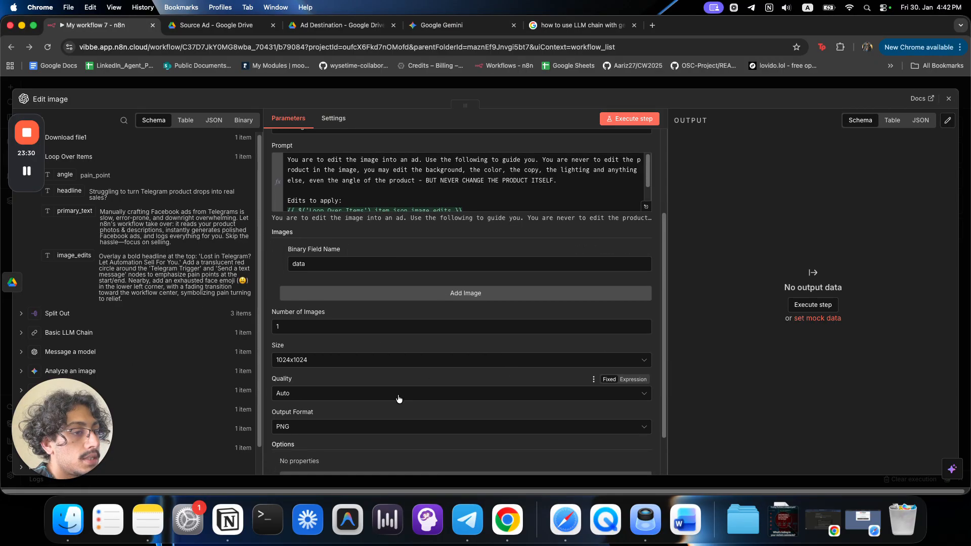
{"action": "left_click", "coordinate": [387, 370]}
{"action": "scroll", "coordinate": [384, 349], "scroll_direction": "down", "scroll_amount": 1}
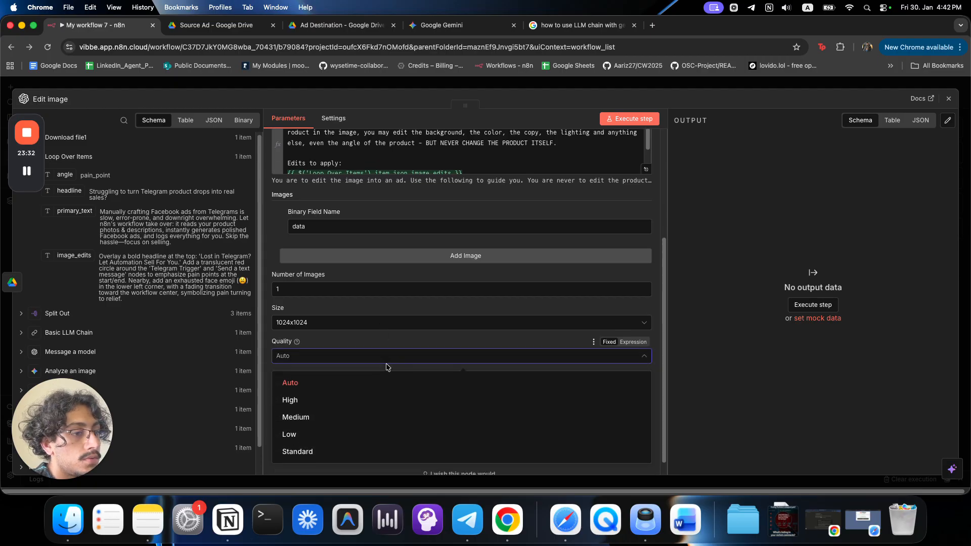
{"action": "left_click", "coordinate": [382, 324]}
{"action": "left_click", "coordinate": [385, 373]}
{"action": "left_click", "coordinate": [386, 399]}
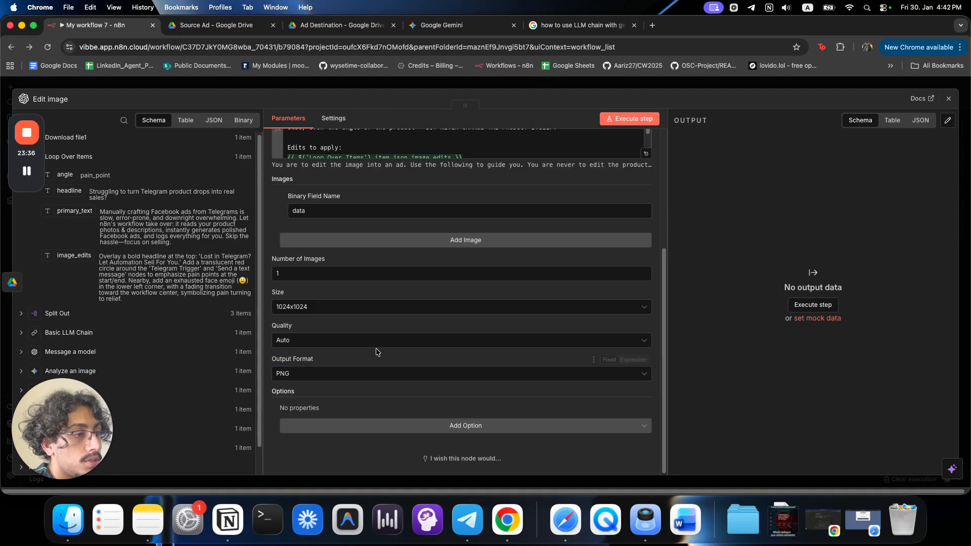
{"action": "left_click", "coordinate": [406, 425]}
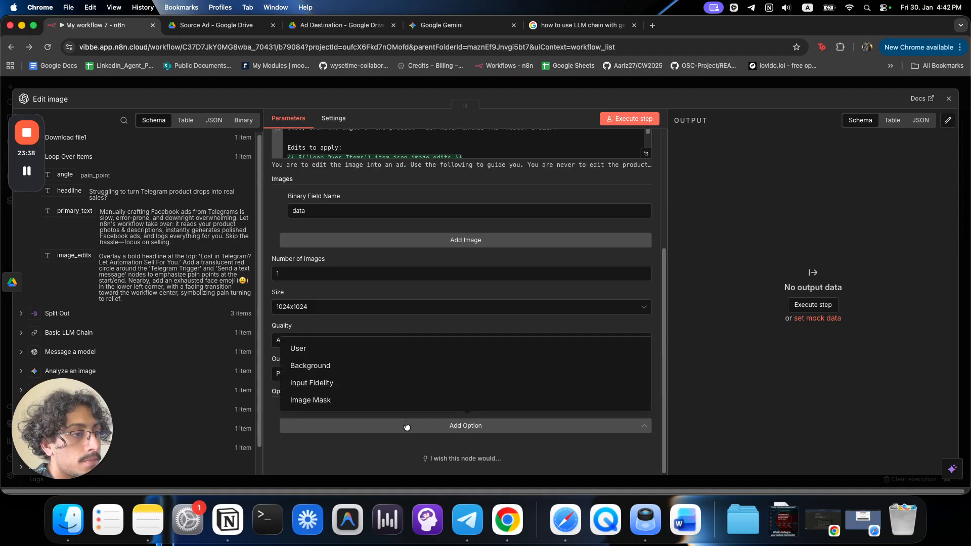
{"action": "left_click", "coordinate": [406, 426]}
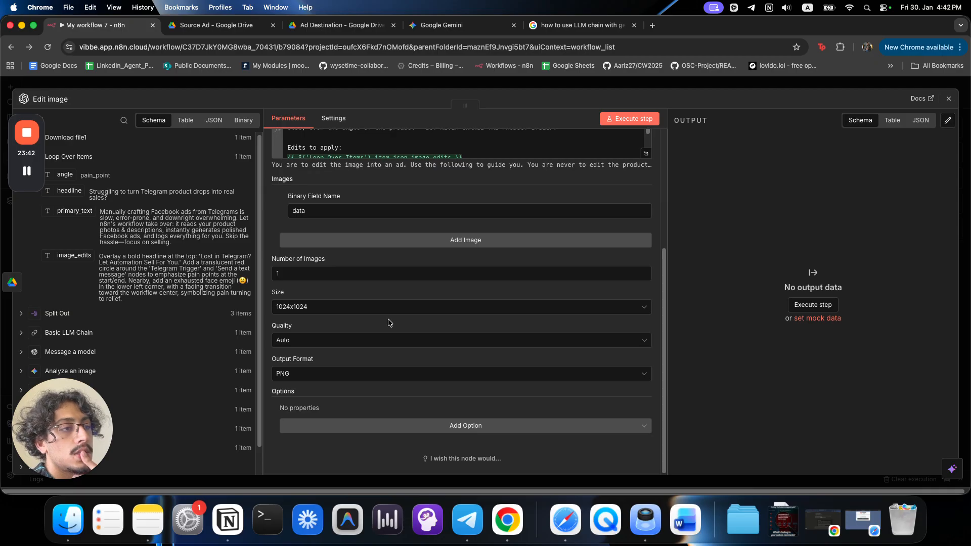
Set the image size to 1024x1536 (Portrait) and check the available image models.
{"action": "scroll", "coordinate": [387, 319], "scroll_direction": "up", "scroll_amount": 5}
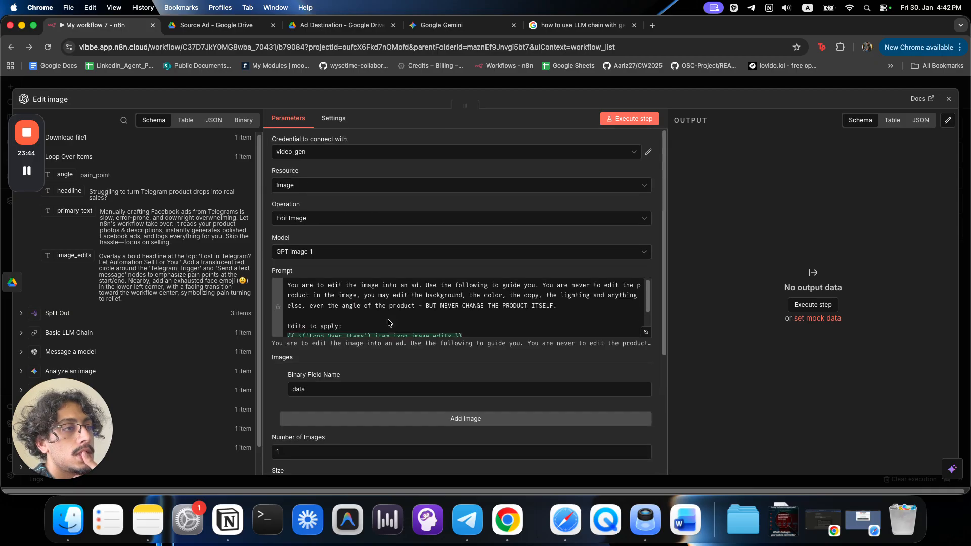
{"action": "scroll", "coordinate": [367, 306], "scroll_direction": "down", "scroll_amount": 10}
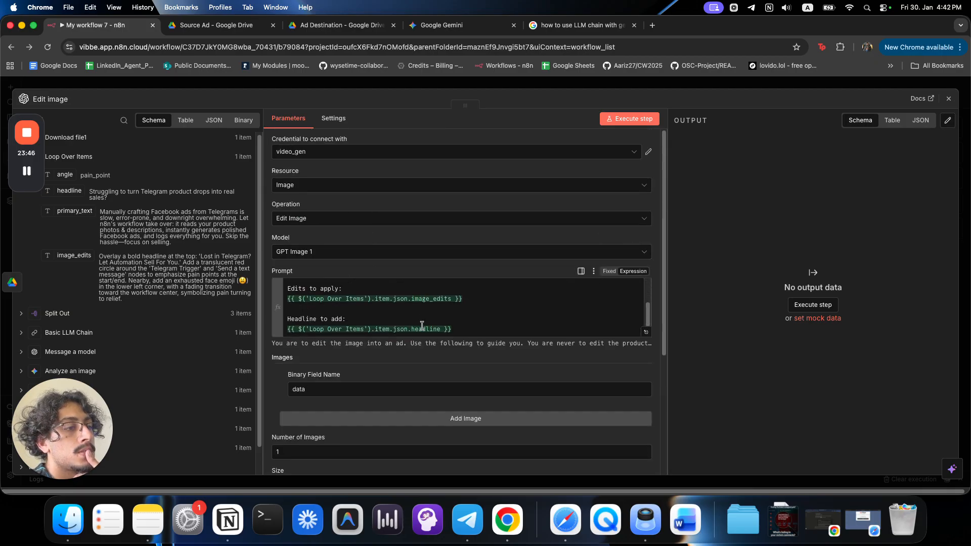
{"action": "left_click", "coordinate": [307, 307]}
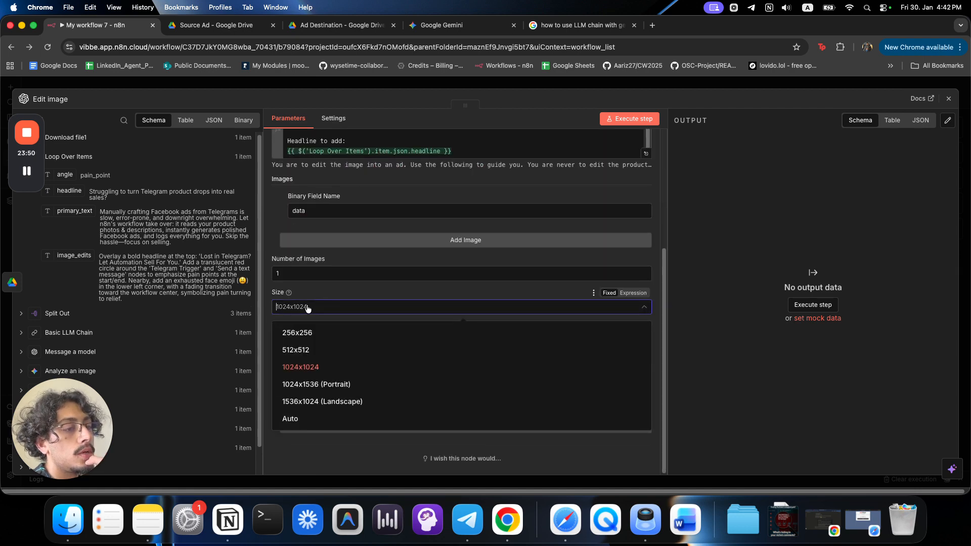
{"action": "left_click", "coordinate": [316, 384]}
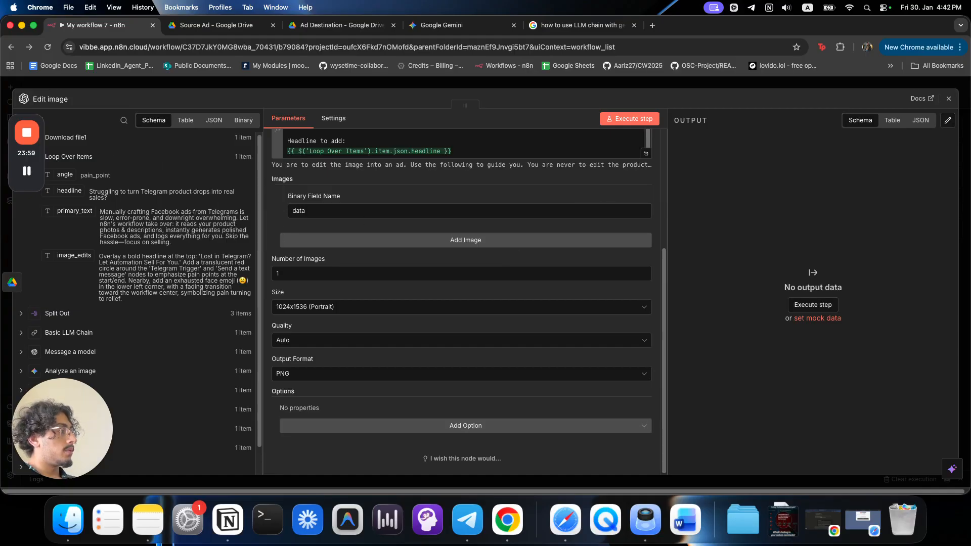
{"action": "scroll", "coordinate": [480, 195], "scroll_direction": "up", "scroll_amount": 5}
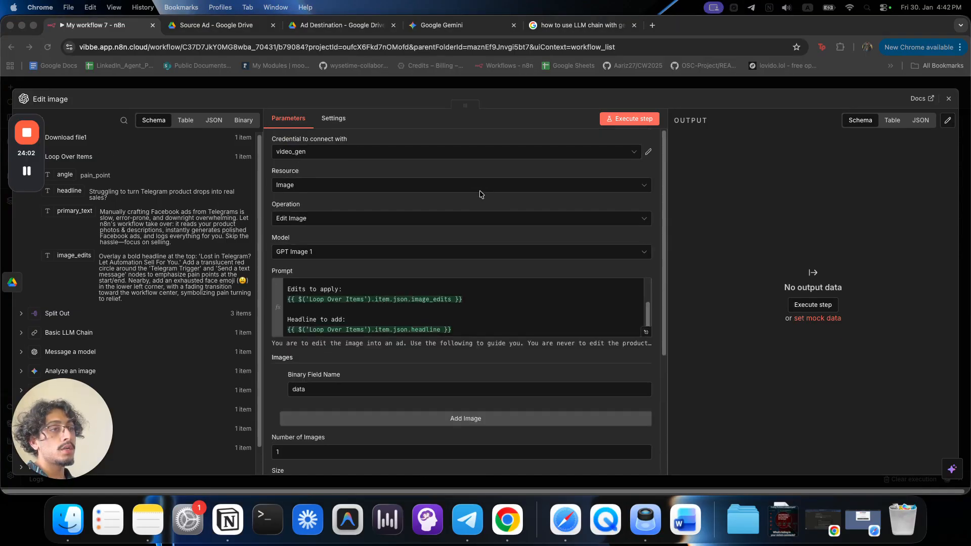
{"action": "left_click", "coordinate": [434, 256]}
{"action": "left_click", "coordinate": [434, 256]}
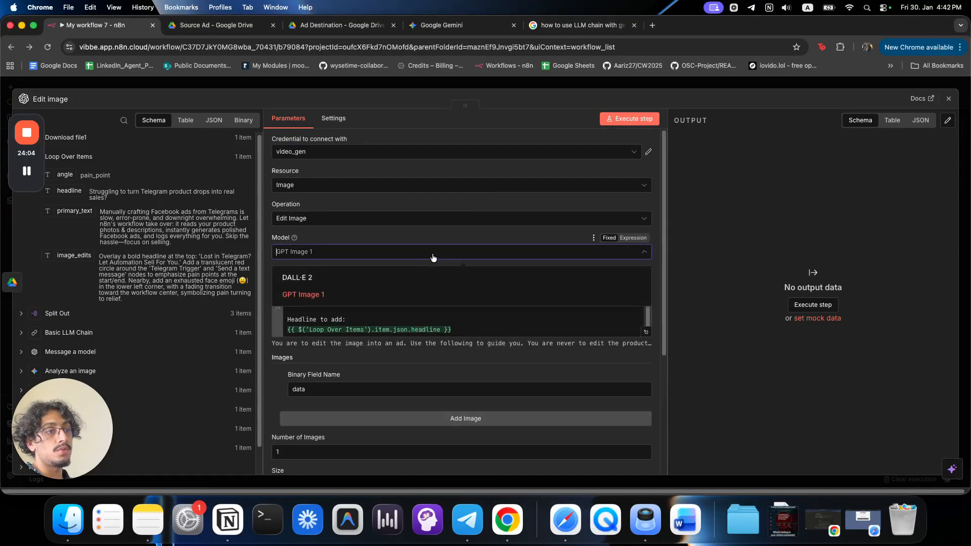
{"action": "key", "text": "Escape"}
{"action": "key", "text": "Escape"}
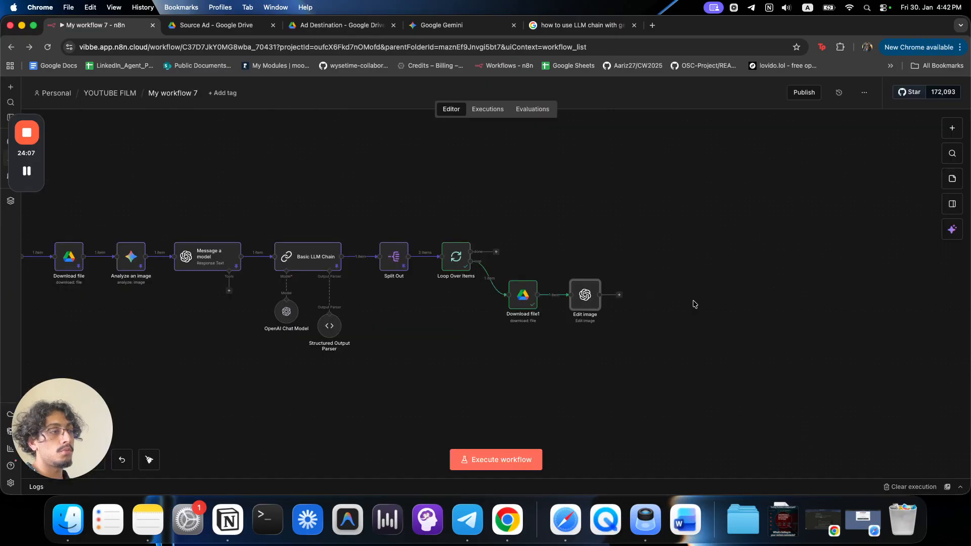
Add a Google Drive Upload file node after Edit image.
{"action": "left_click", "coordinate": [620, 295]}
{"action": "type", "text": "uplo"}
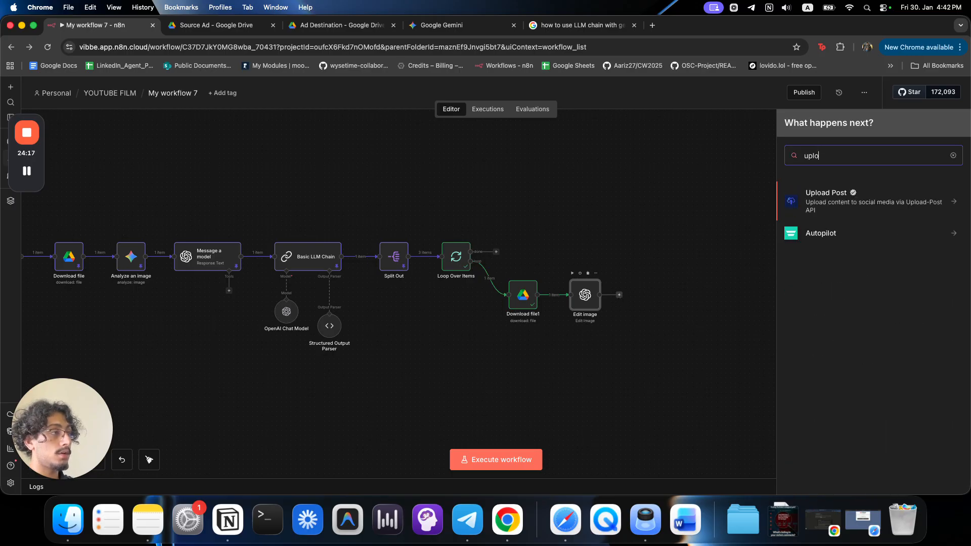
{"action": "key", "text": "BackSpace"}
{"action": "key", "text": "BackSpace"}
{"action": "key", "text": "BackSpace"}
{"action": "key", "text": "BackSpace"}
{"action": "type", "text": "drive"}
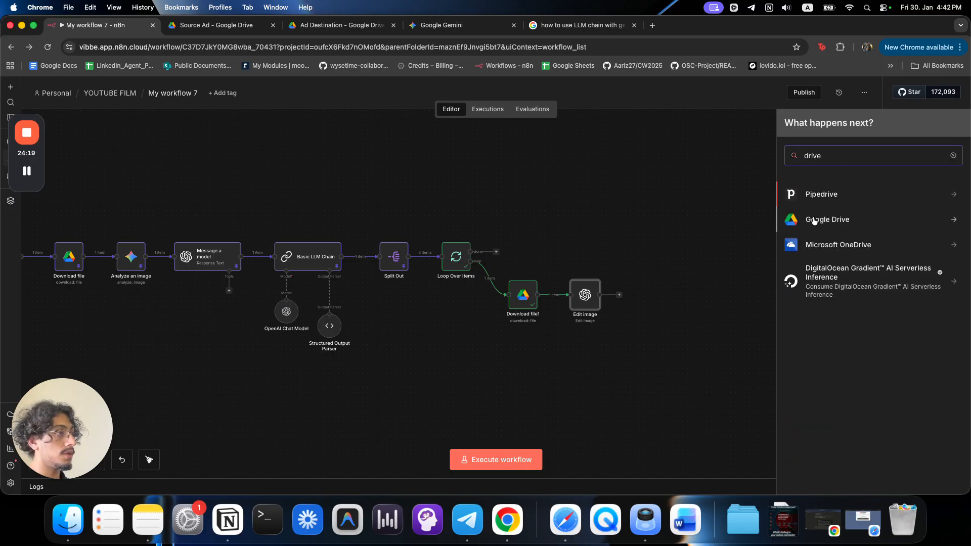
{"action": "left_click", "coordinate": [838, 223]}
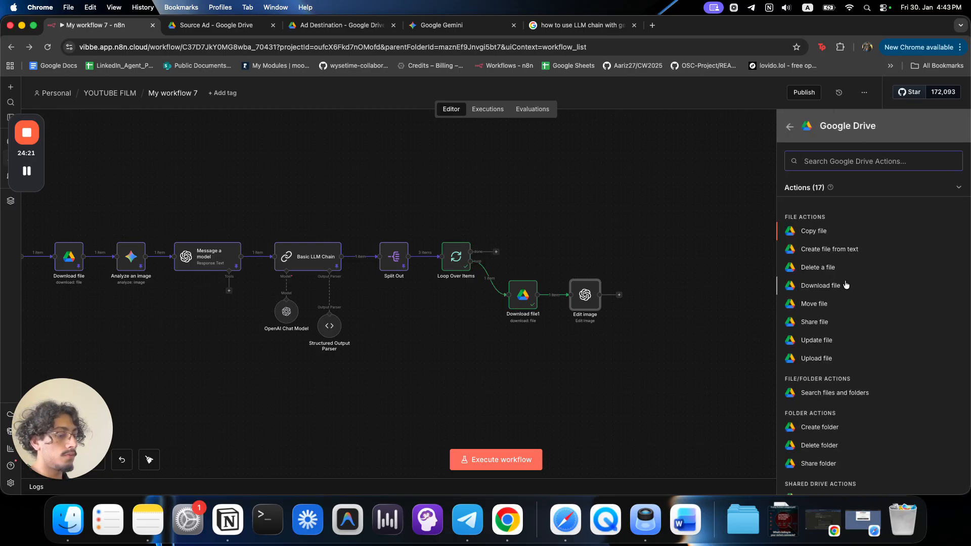
{"action": "type", "text": "uplo"}
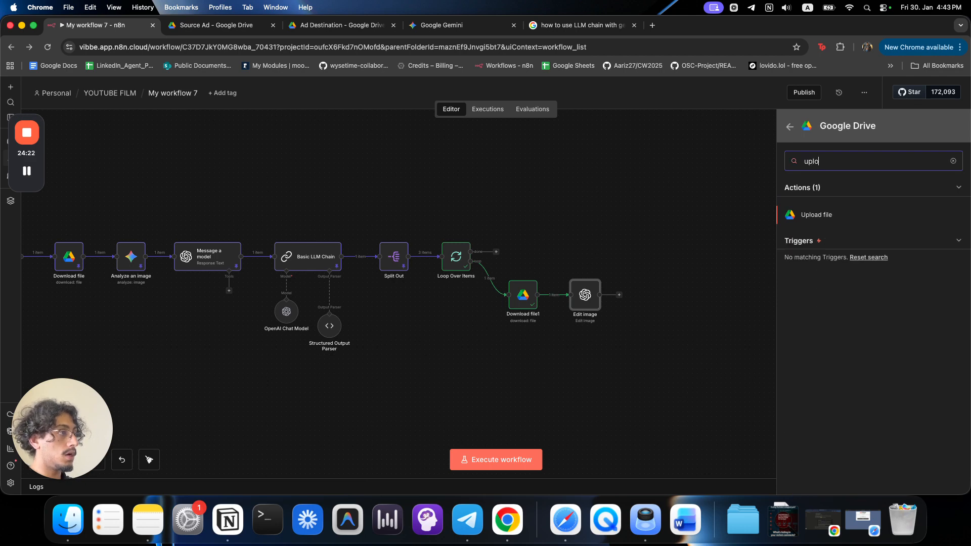
{"action": "left_click", "coordinate": [845, 217]}
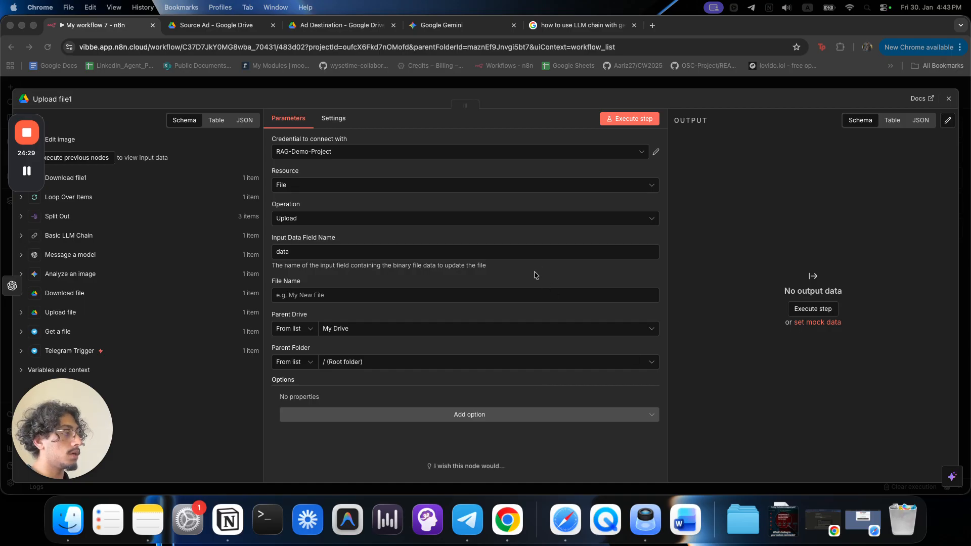
Set File Name to the Loop Over Items headline.
{"action": "left_click", "coordinate": [392, 259]}
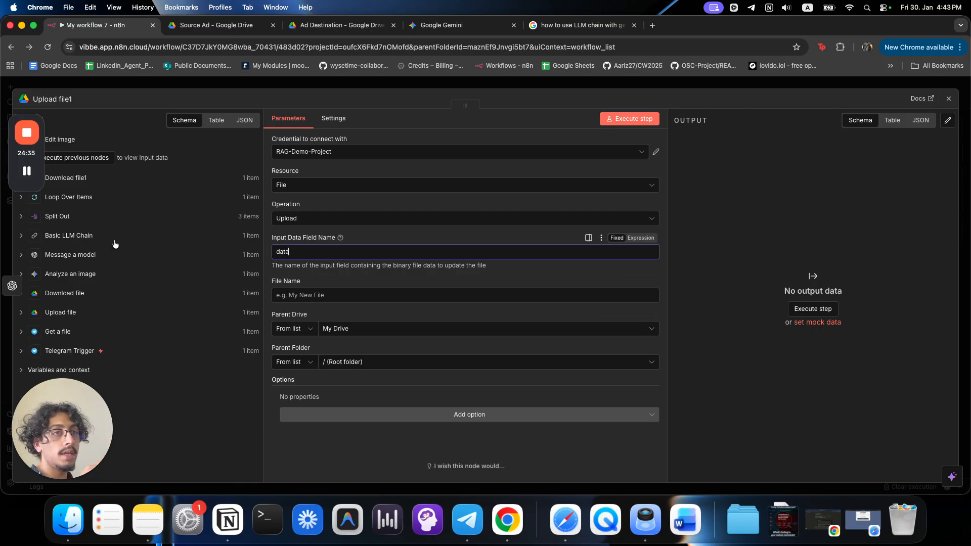
{"action": "left_click", "coordinate": [84, 196]}
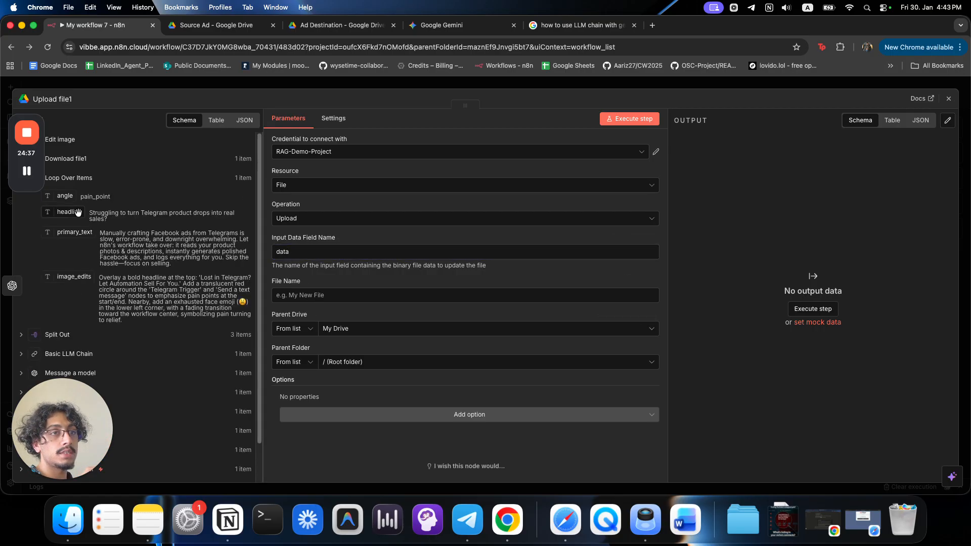
{"action": "left_click_drag", "start_coordinate": [78, 212], "coordinate": [354, 299]}
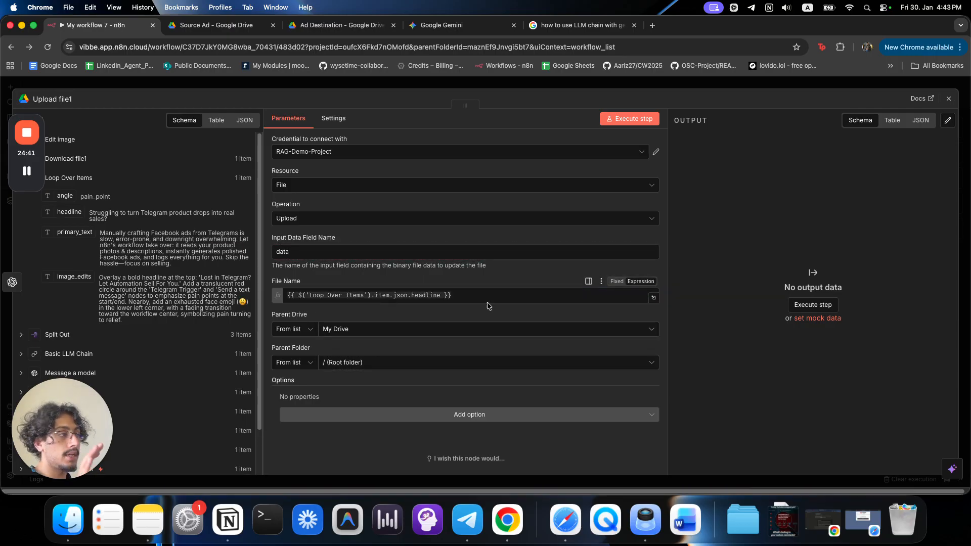
Set Parent Folder By ID to the Ad Destination folder's ID.
{"action": "left_click", "coordinate": [341, 25]}
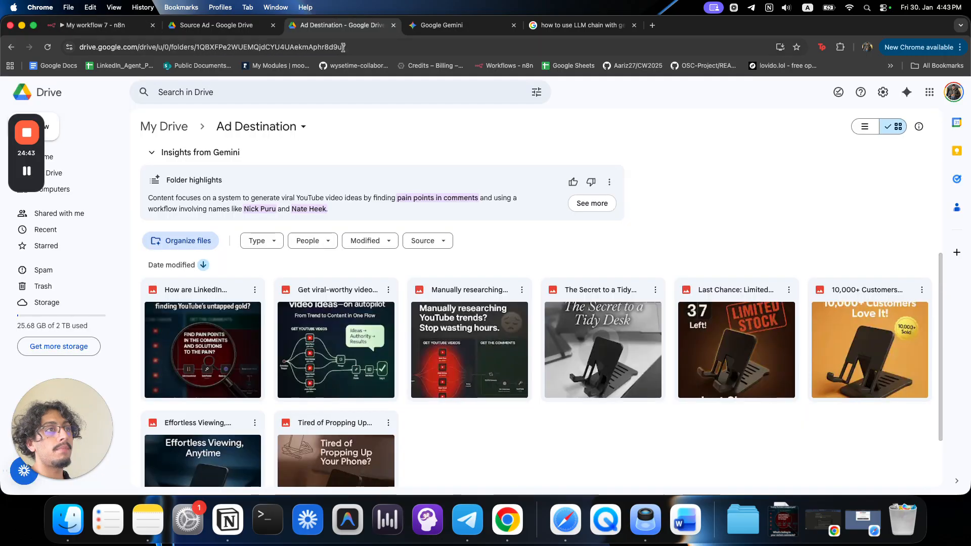
{"action": "left_click", "coordinate": [357, 47]}
{"action": "double_click", "coordinate": [357, 47]}
{"action": "key", "text": "super+c"}
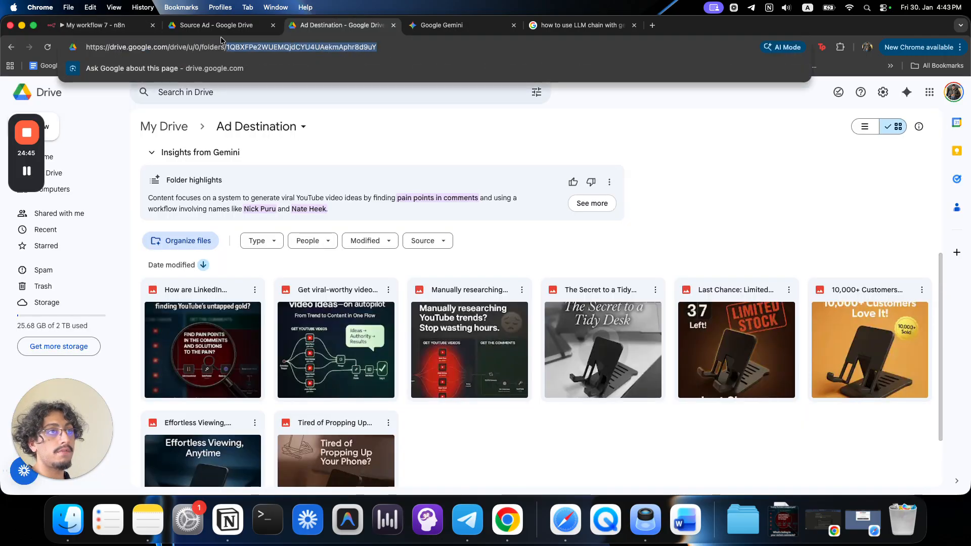
{"action": "left_click", "coordinate": [135, 32]}
{"action": "left_click", "coordinate": [394, 363]}
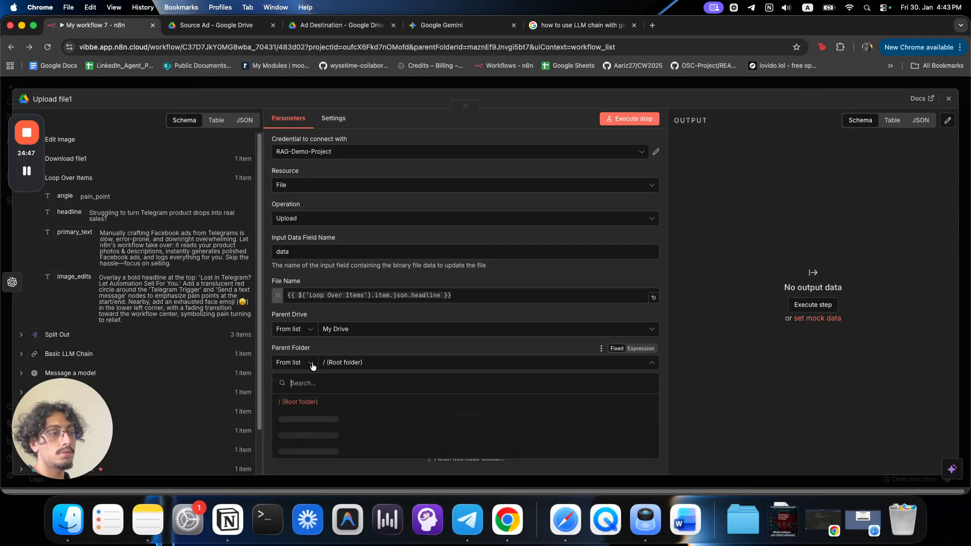
{"action": "left_click", "coordinate": [309, 362]}
{"action": "left_click", "coordinate": [287, 422]}
{"action": "double_click", "coordinate": [366, 362]}
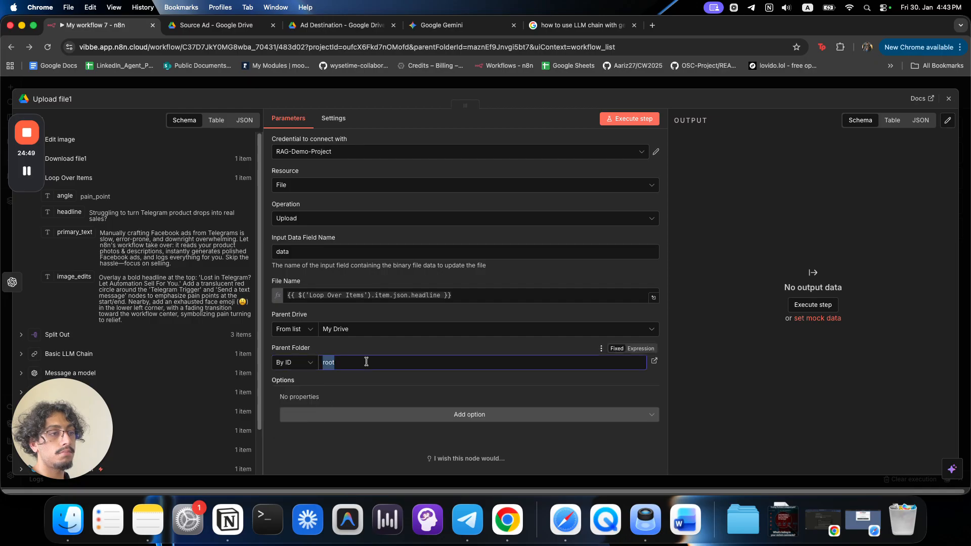
{"action": "key", "text": "super+v"}
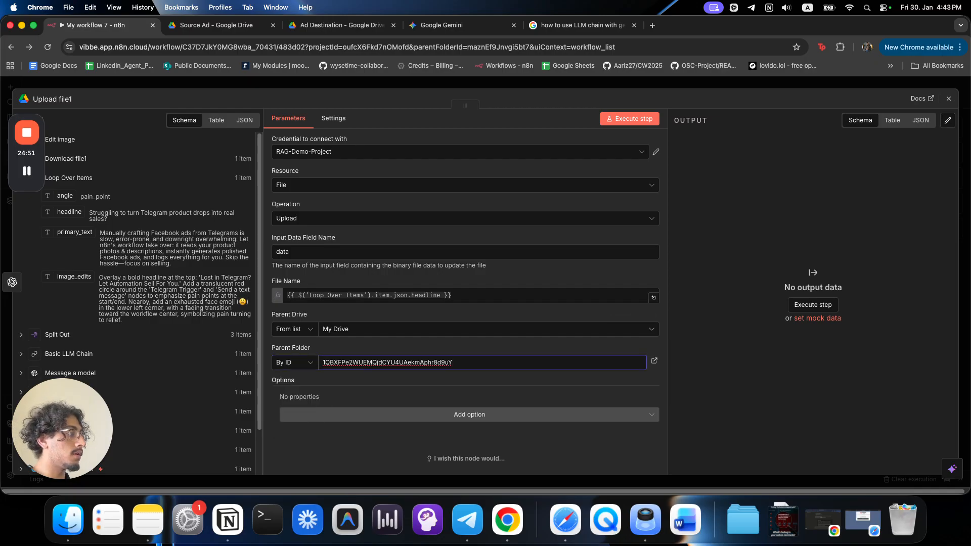
{"action": "left_click", "coordinate": [504, 85]}
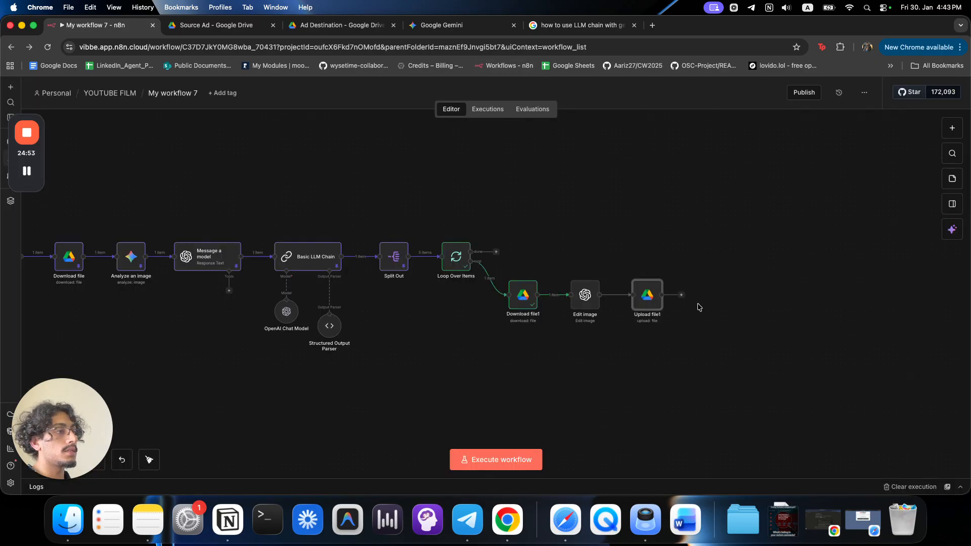
Connect Upload file1 back to Loop Over Items and add Telegram Send a text message on done.
{"action": "left_click_drag", "start_coordinate": [681, 296], "coordinate": [441, 260]}
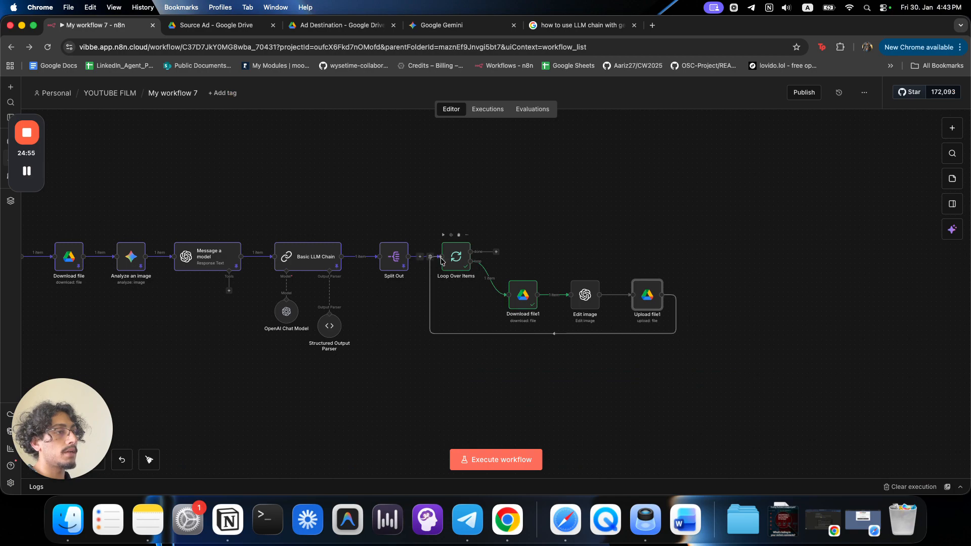
{"action": "left_click", "coordinate": [496, 252]}
{"action": "type", "text": "tele"}
{"action": "left_click", "coordinate": [893, 199]}
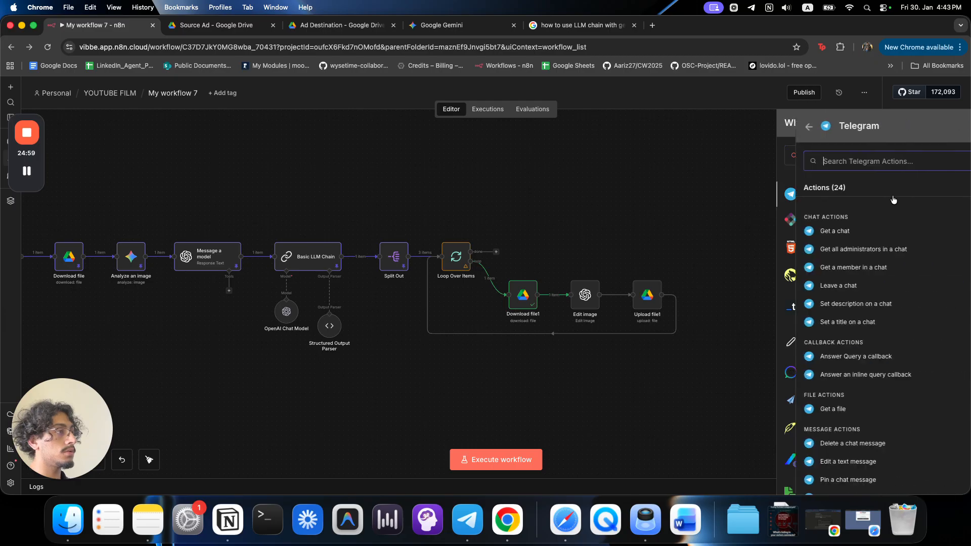
{"action": "type", "text": "sen"}
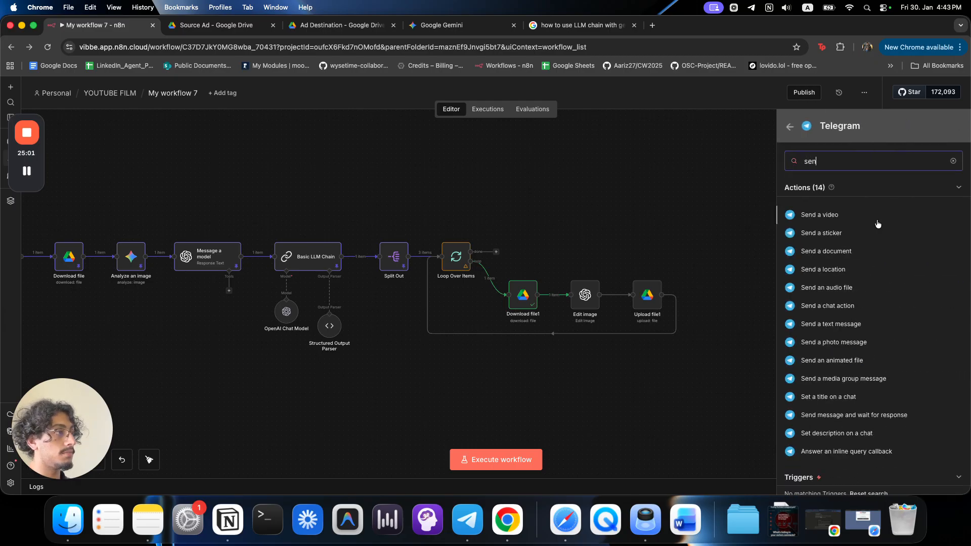
{"action": "left_click", "coordinate": [860, 326]}
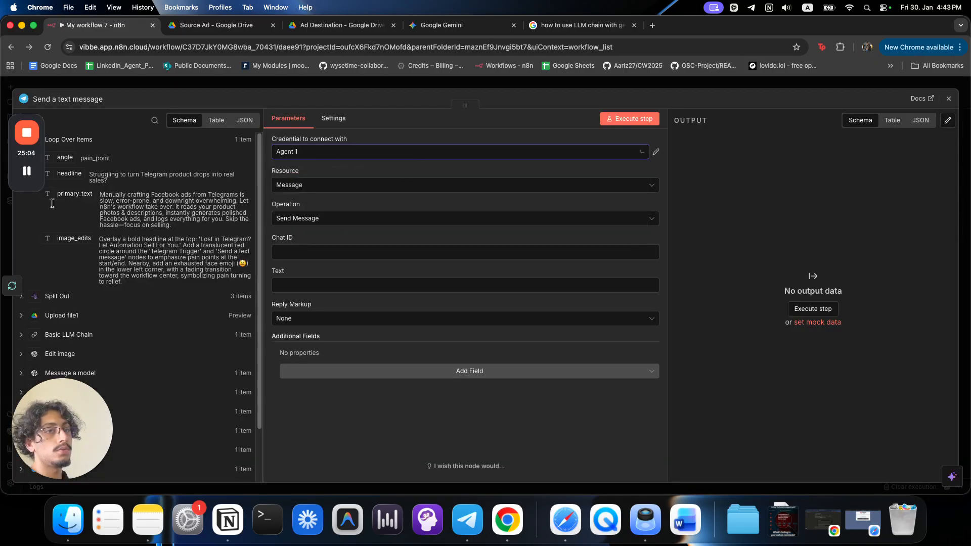
Set Chat ID to the Telegram Trigger's from.id.
{"action": "left_click", "coordinate": [80, 141]}
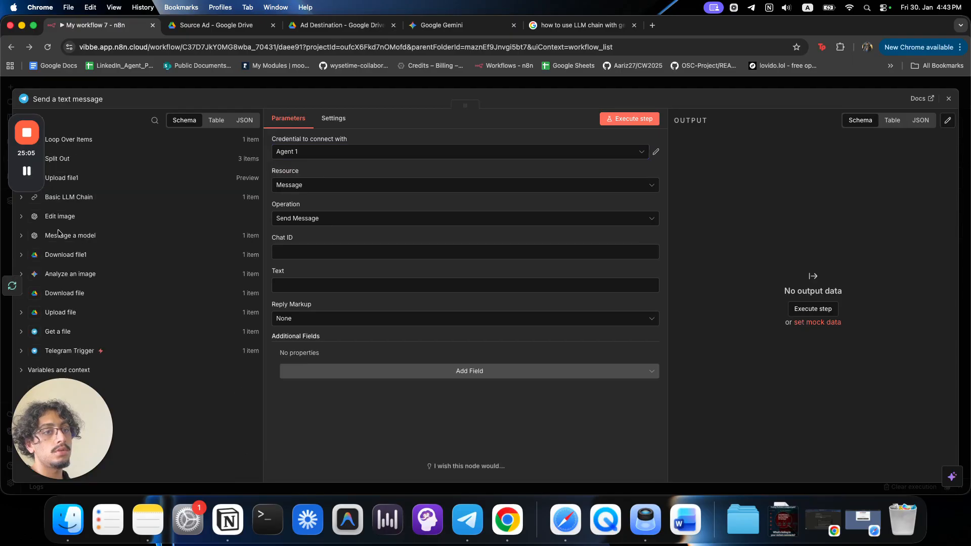
{"action": "left_click", "coordinate": [57, 349]}
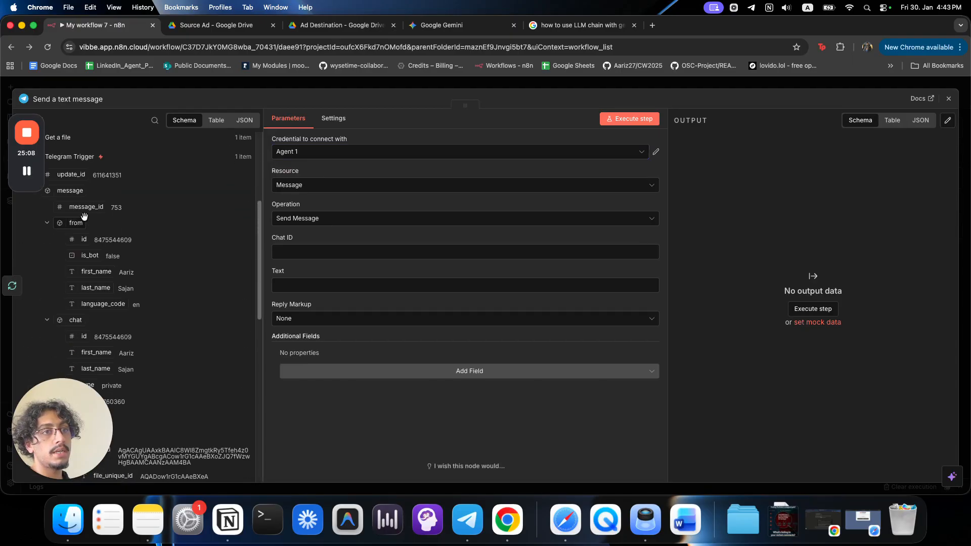
{"action": "left_click_drag", "start_coordinate": [84, 239], "coordinate": [282, 251]}
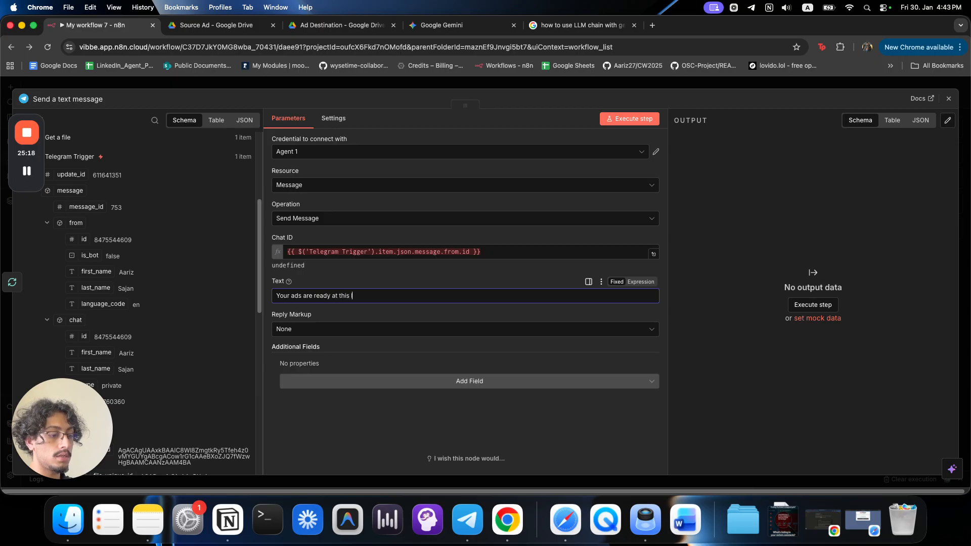
Paste the Ad Destination folder URL into the message text.
{"action": "left_click", "coordinate": [333, 25]}
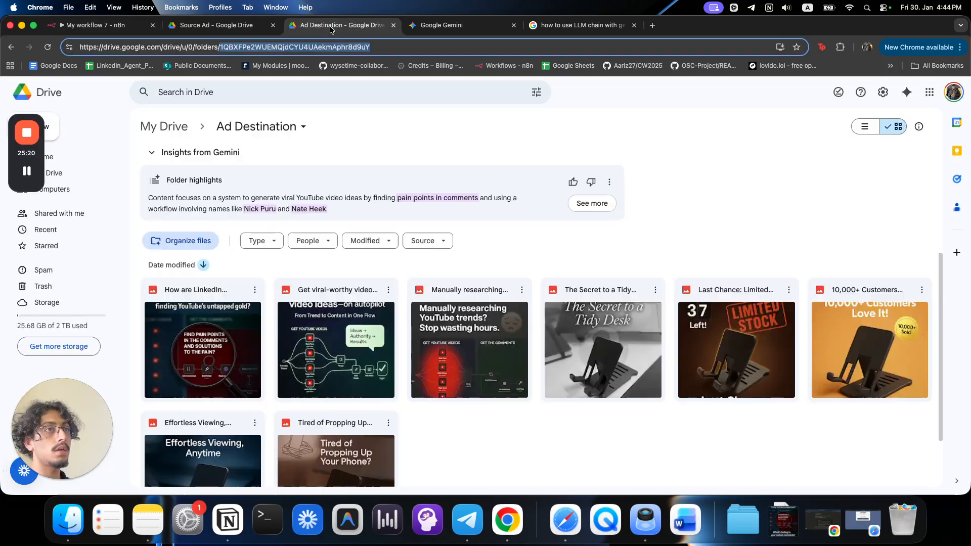
{"action": "left_click", "coordinate": [198, 45]}
{"action": "key", "text": "cmd+c"}
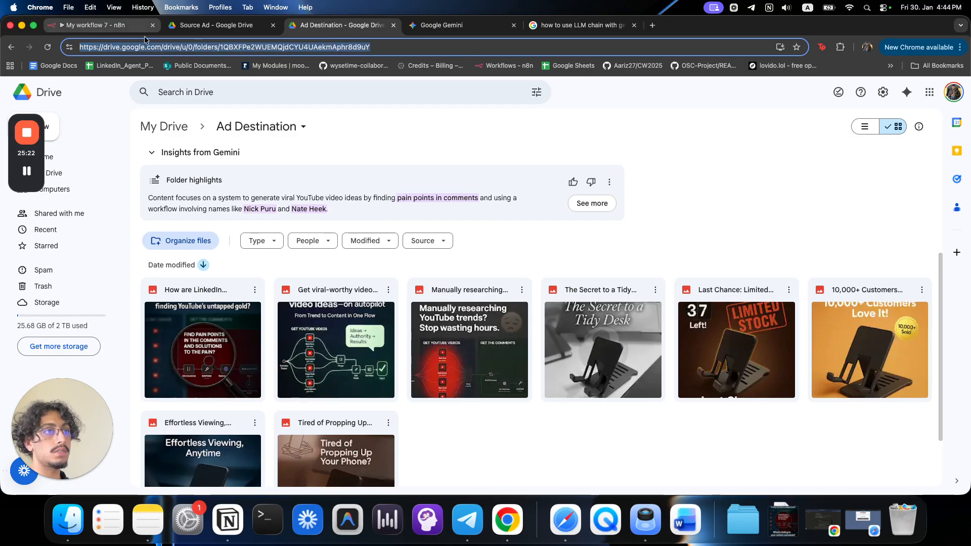
{"action": "left_click", "coordinate": [91, 25]}
{"action": "key", "text": "cmd+v"}
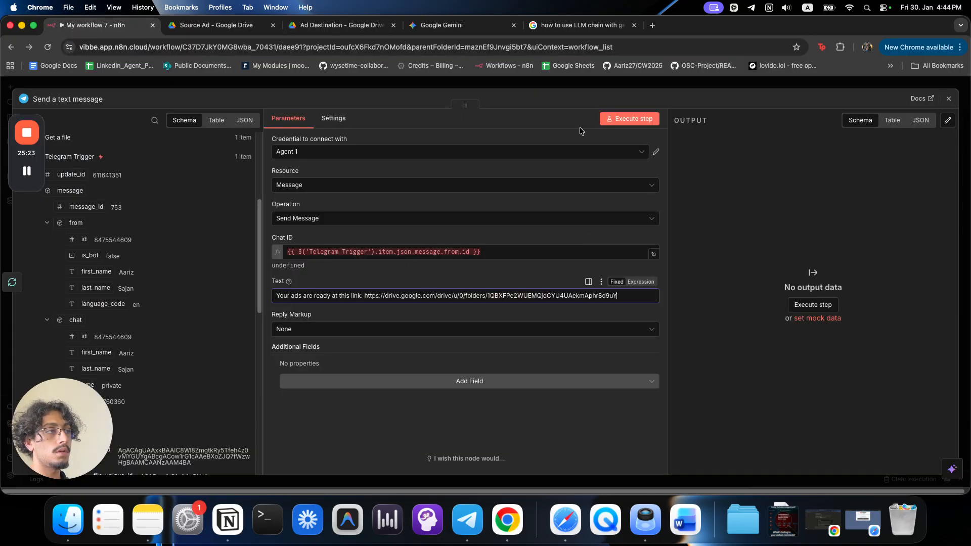
{"action": "left_click", "coordinate": [591, 87]}
{"action": "scroll", "coordinate": [647, 339], "scroll_direction": "left", "scroll_amount": 2}
{"action": "scroll", "coordinate": [557, 388], "scroll_direction": "down", "scroll_amount": 5}
{"action": "scroll", "coordinate": [555, 388], "scroll_direction": "left", "scroll_amount": 2}
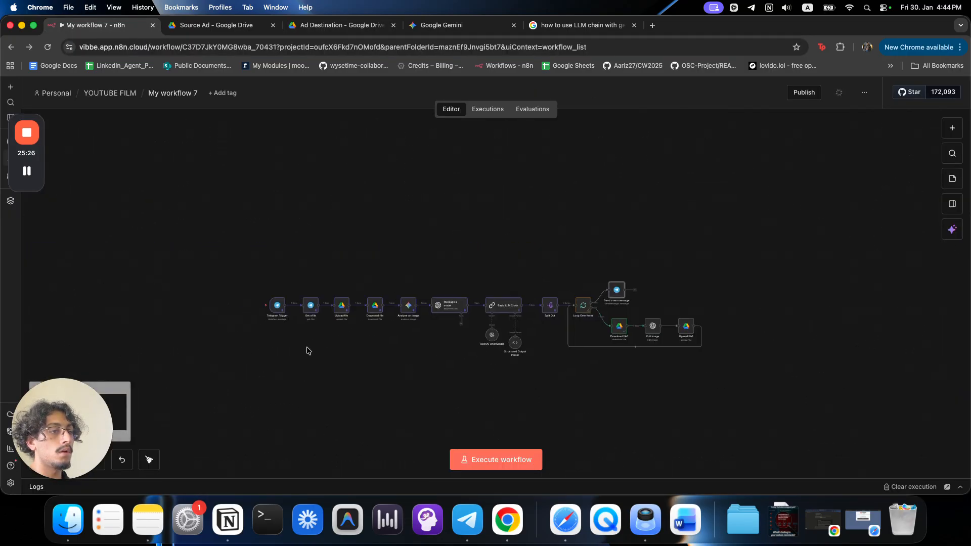
Run the workflow from the Telegram trigger, tiling Telegram left and n8n right.
{"action": "left_click", "coordinate": [253, 306]}
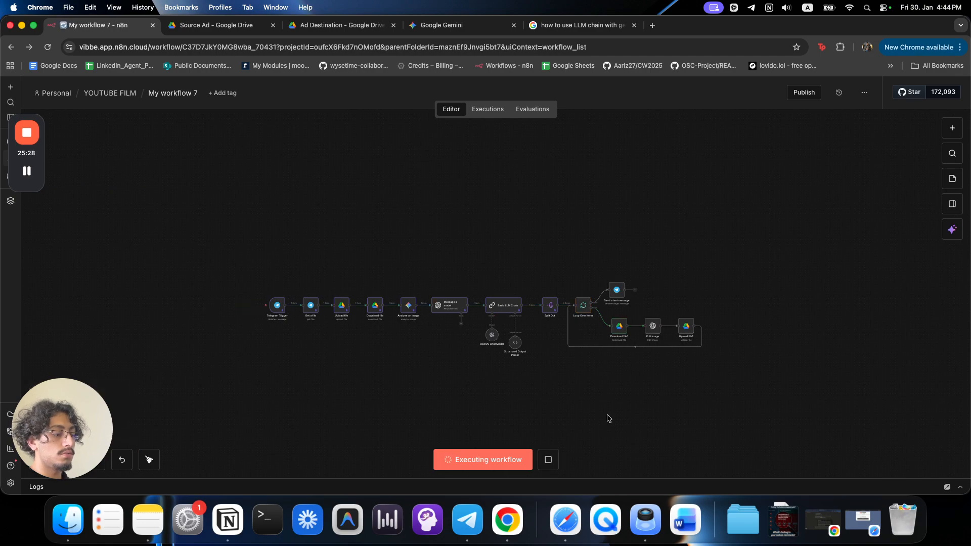
{"action": "key", "text": "ctrl+Up"}
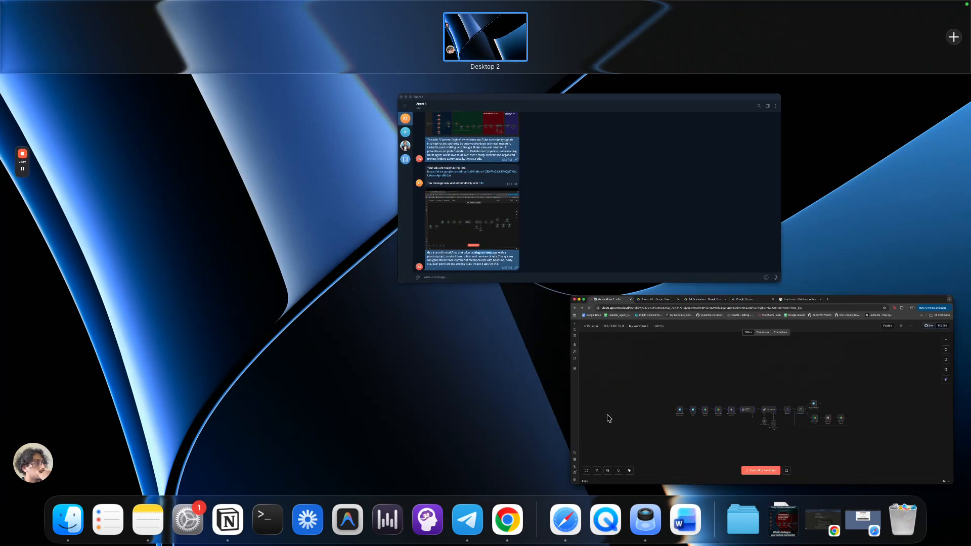
{"action": "left_click", "coordinate": [550, 232]}
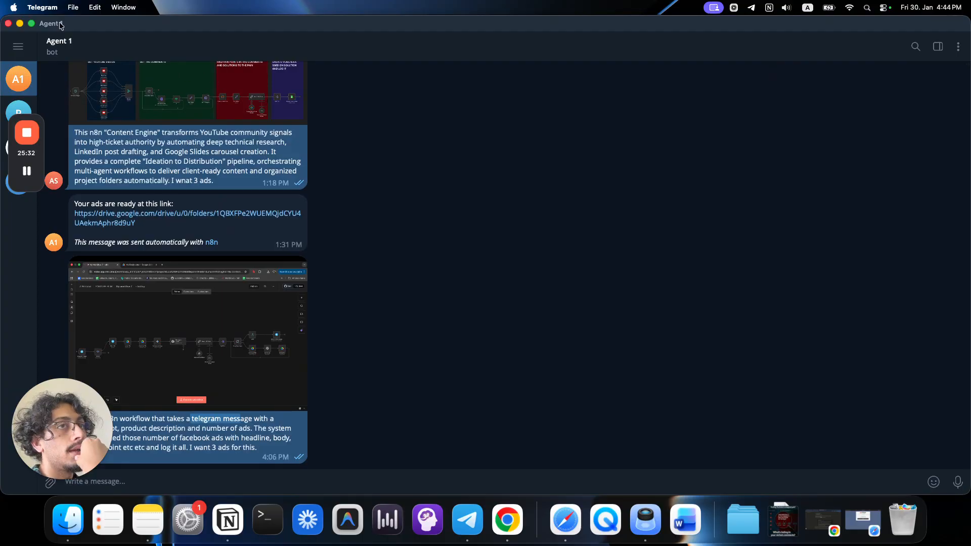
{"action": "mouse_move", "coordinate": [32, 26]}
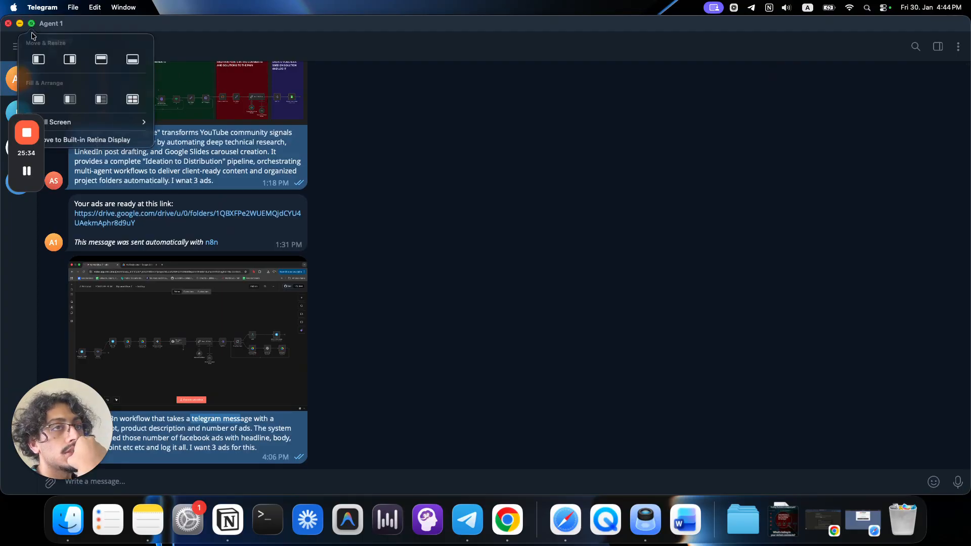
{"action": "left_click", "coordinate": [37, 61]}
{"action": "key", "text": "super+Tab"}
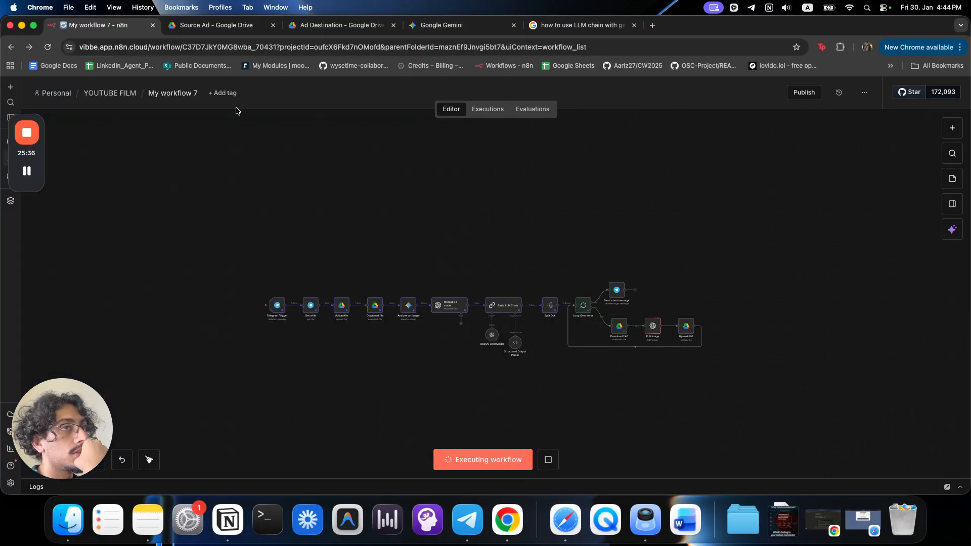
{"action": "mouse_move", "coordinate": [32, 25]}
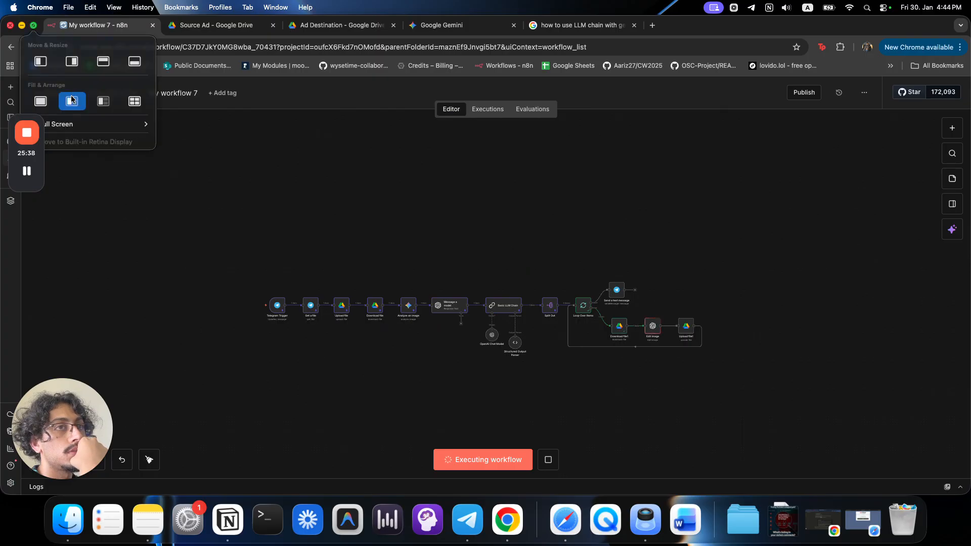
{"action": "left_click", "coordinate": [72, 61]}
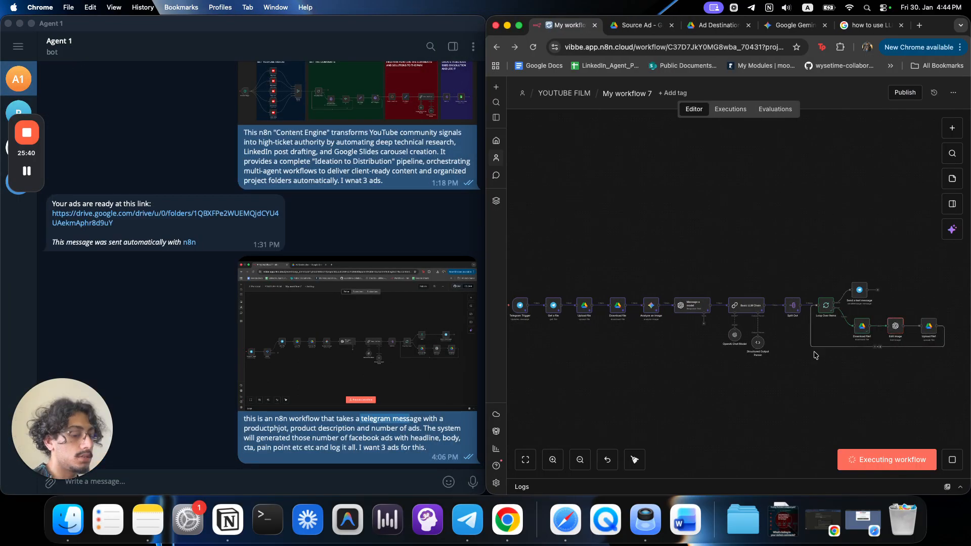
Center the canvas on Edit image and check the Telegram chat.
{"action": "scroll", "coordinate": [870, 353], "scroll_direction": "up", "scroll_amount": 6}
{"action": "left_click_drag", "start_coordinate": [904, 378], "coordinate": [706, 407]}
{"action": "scroll", "coordinate": [705, 407], "scroll_direction": "down", "scroll_amount": 3}
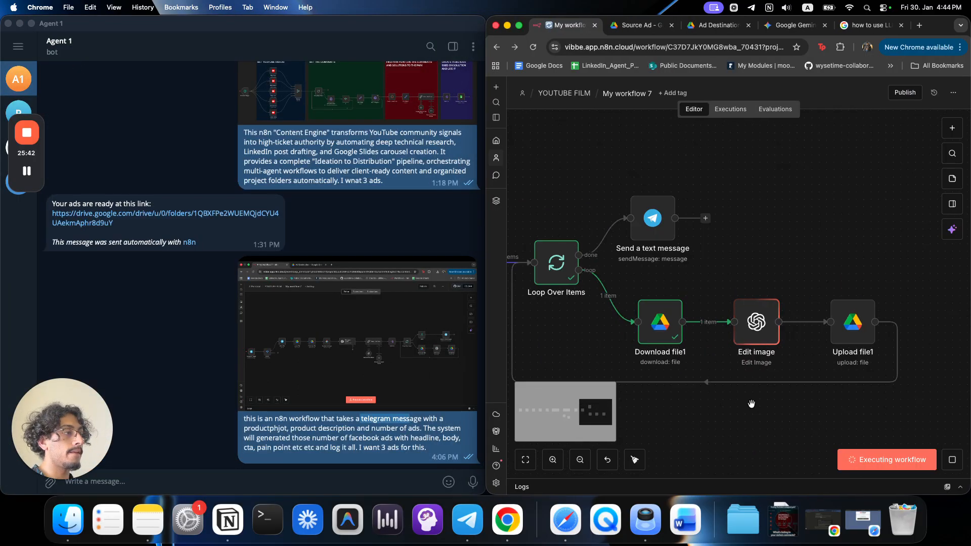
{"action": "left_click", "coordinate": [259, 444]}
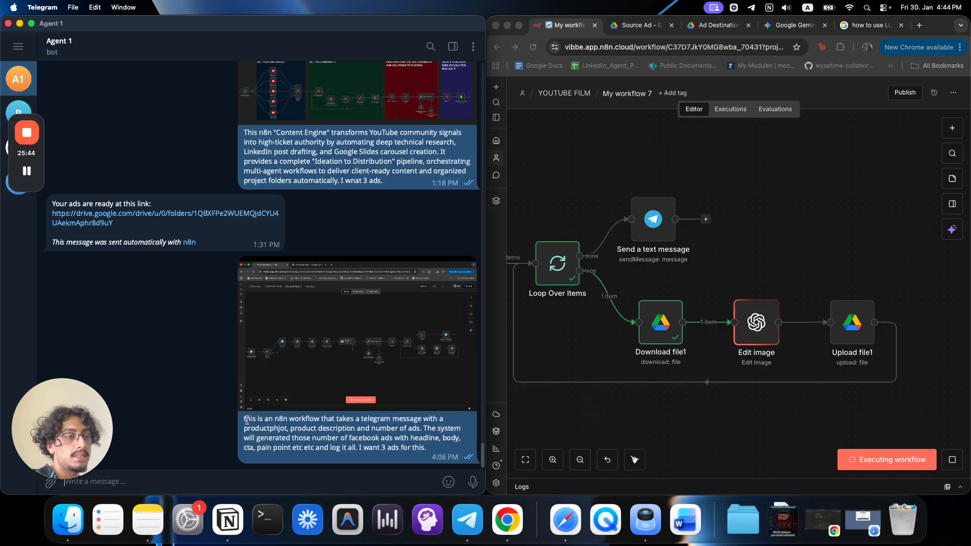
{"action": "left_click_drag", "start_coordinate": [61, 417], "coordinate": [61, 376]}
{"action": "left_click", "coordinate": [762, 428]}
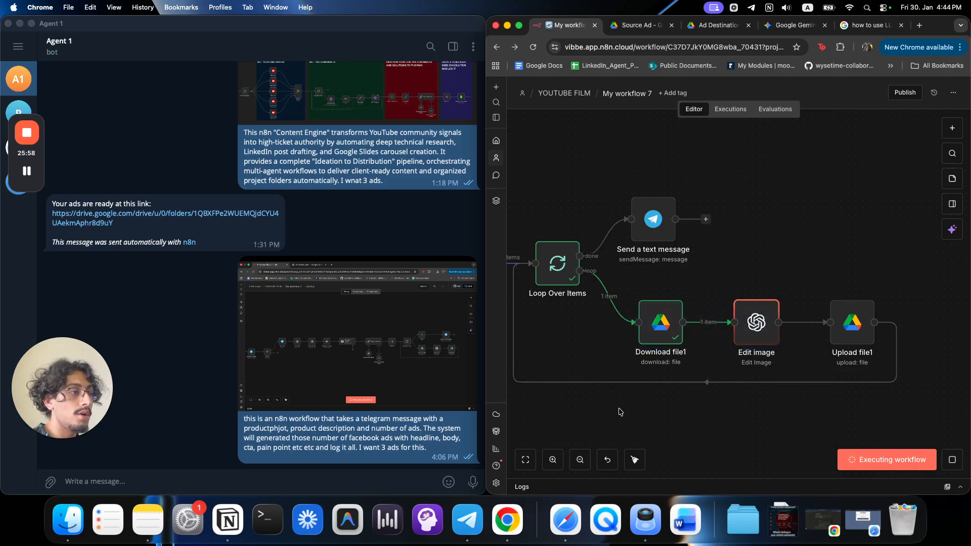
Open the Edit image node and preview its input image.
{"action": "scroll", "coordinate": [759, 410], "scroll_direction": "left", "scroll_amount": 10}
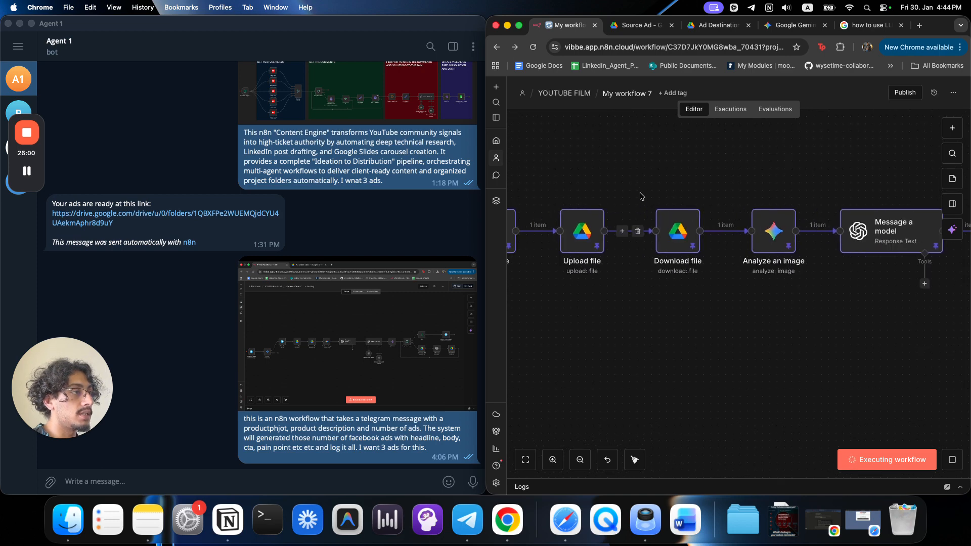
{"action": "scroll", "coordinate": [754, 303], "scroll_direction": "right", "scroll_amount": 5}
{"action": "scroll", "coordinate": [754, 303], "scroll_direction": "up", "scroll_amount": 2}
{"action": "scroll", "coordinate": [754, 381], "scroll_direction": "right", "scroll_amount": 10}
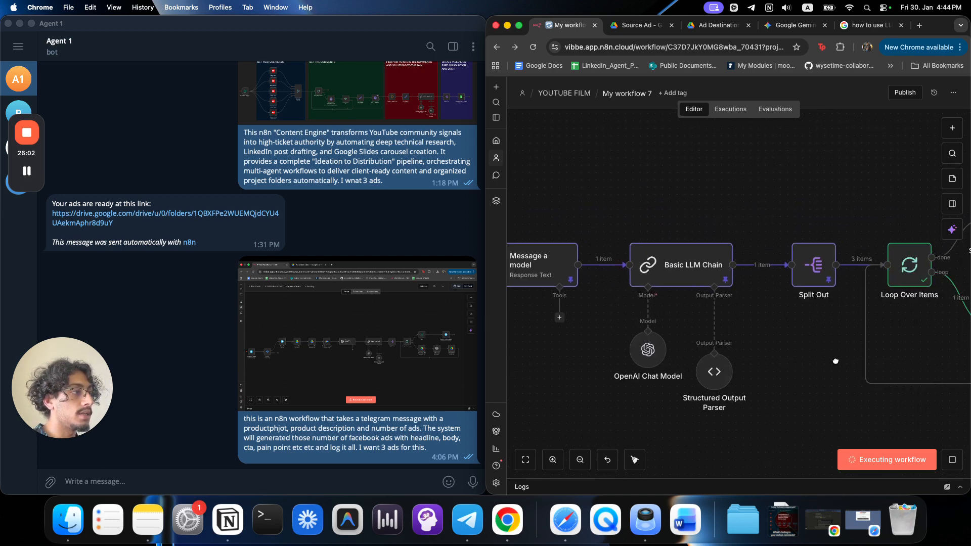
{"action": "double_click", "coordinate": [764, 319]}
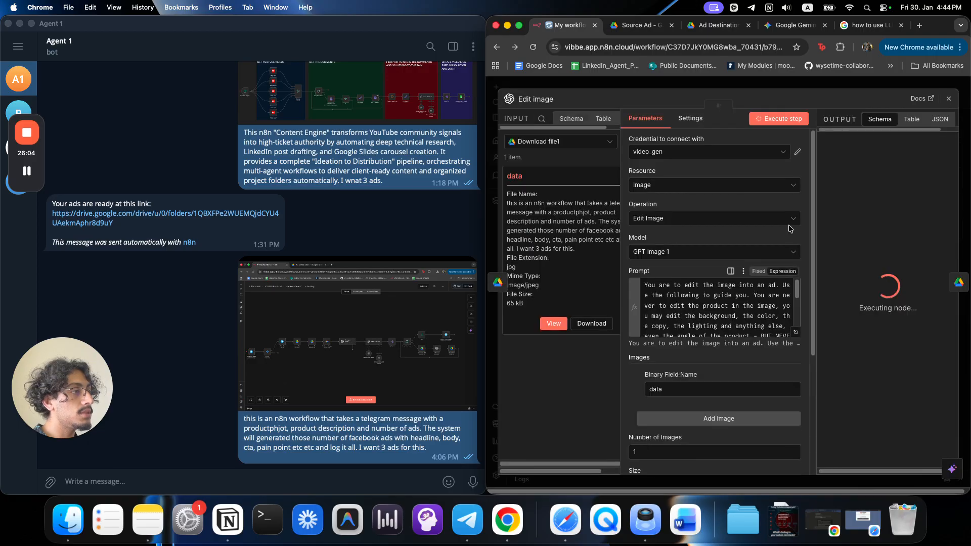
{"action": "left_click", "coordinate": [551, 324]}
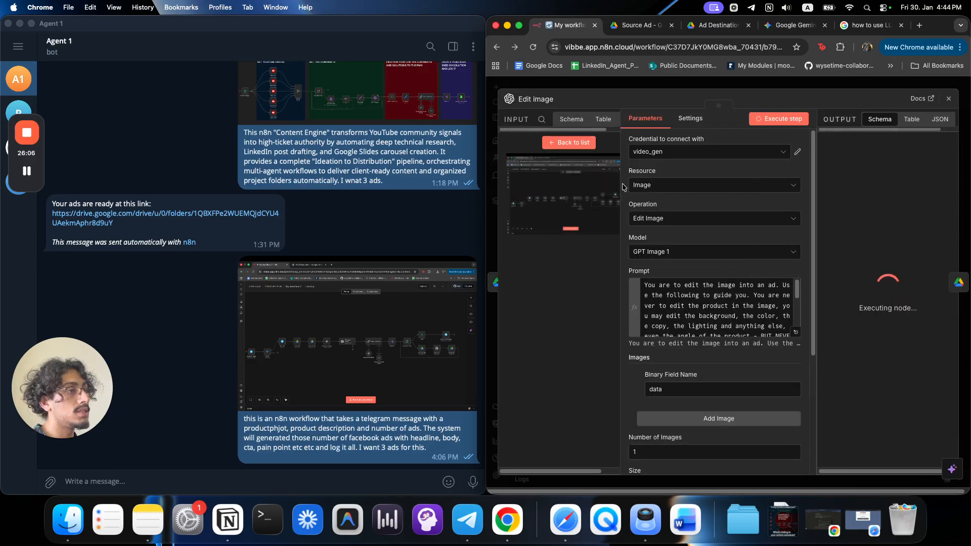
{"action": "key", "text": "Escape"}
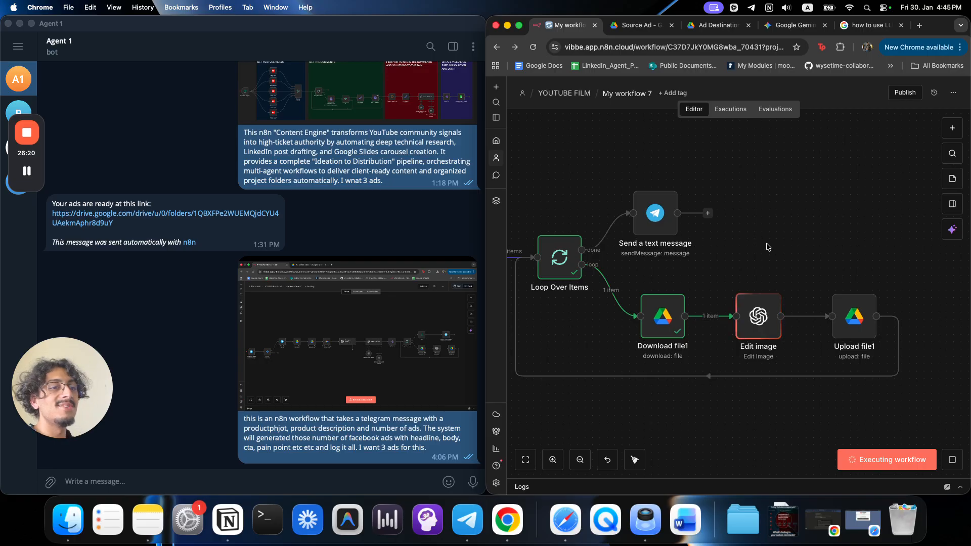
{"action": "scroll", "coordinate": [767, 260], "scroll_direction": "left", "scroll_amount": 2}
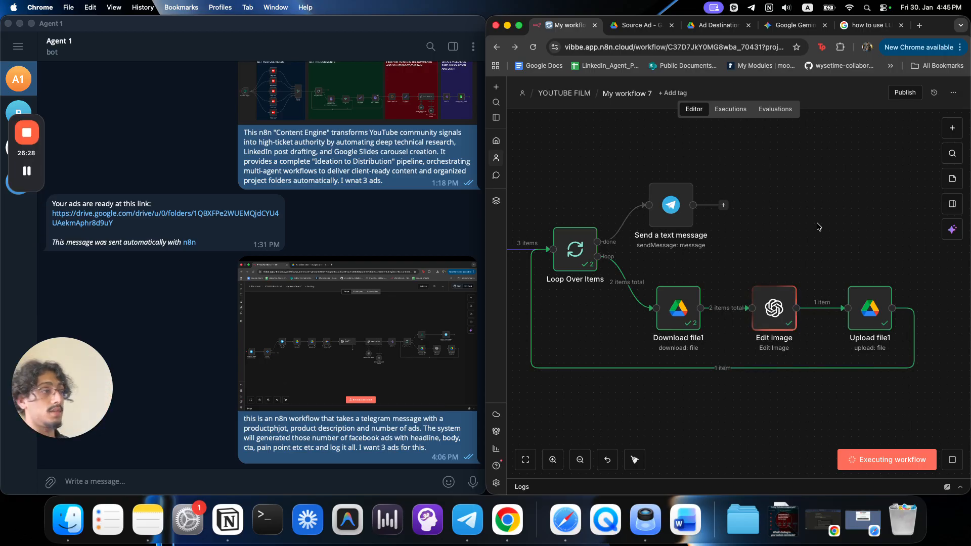
{"action": "scroll", "coordinate": [698, 324], "scroll_direction": "up", "scroll_amount": 5}
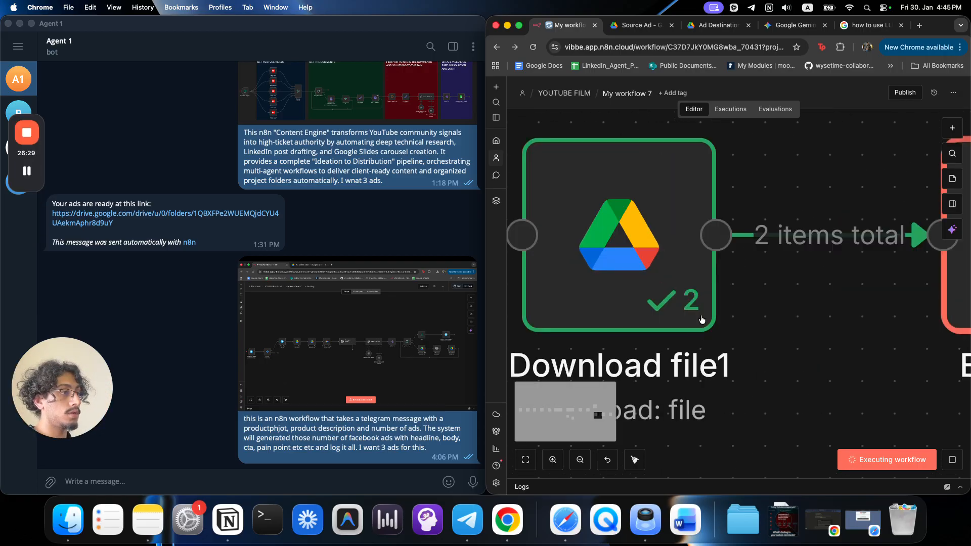
{"action": "scroll", "coordinate": [701, 320], "scroll_direction": "down", "scroll_amount": 5}
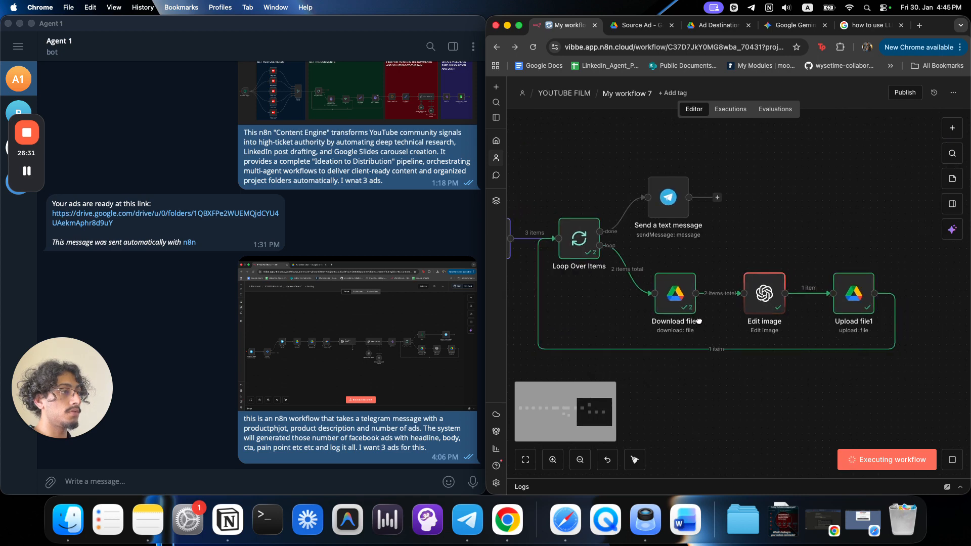
{"action": "scroll", "coordinate": [698, 321], "scroll_direction": "left", "scroll_amount": 5}
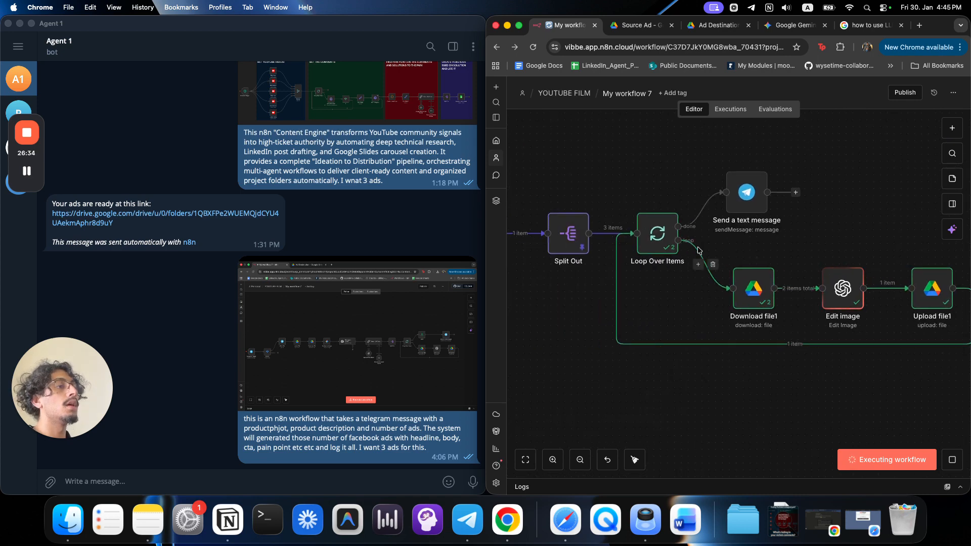
{"action": "left_click_drag", "start_coordinate": [359, 448], "coordinate": [426, 451]}
{"action": "left_click", "coordinate": [426, 451]}
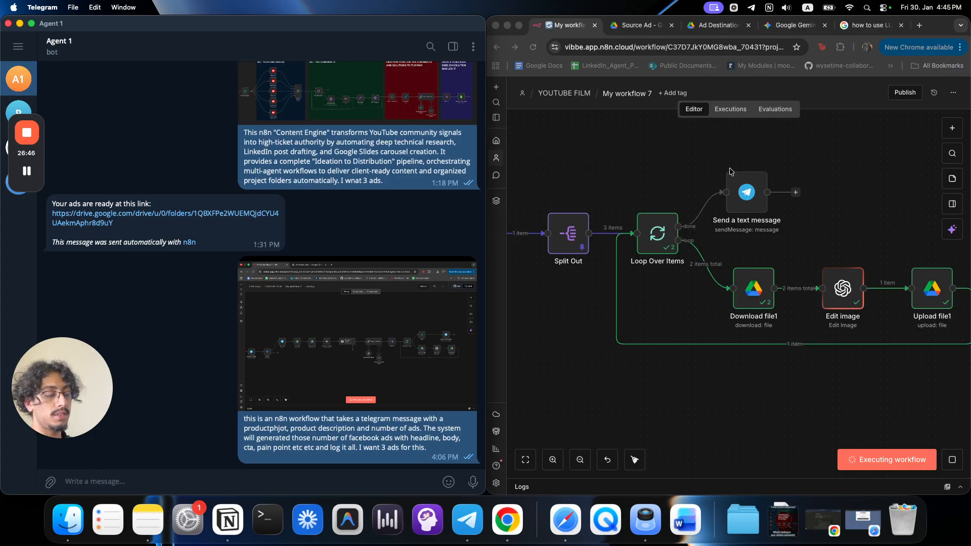
{"action": "scroll", "coordinate": [898, 383], "scroll_direction": "right", "scroll_amount": 4}
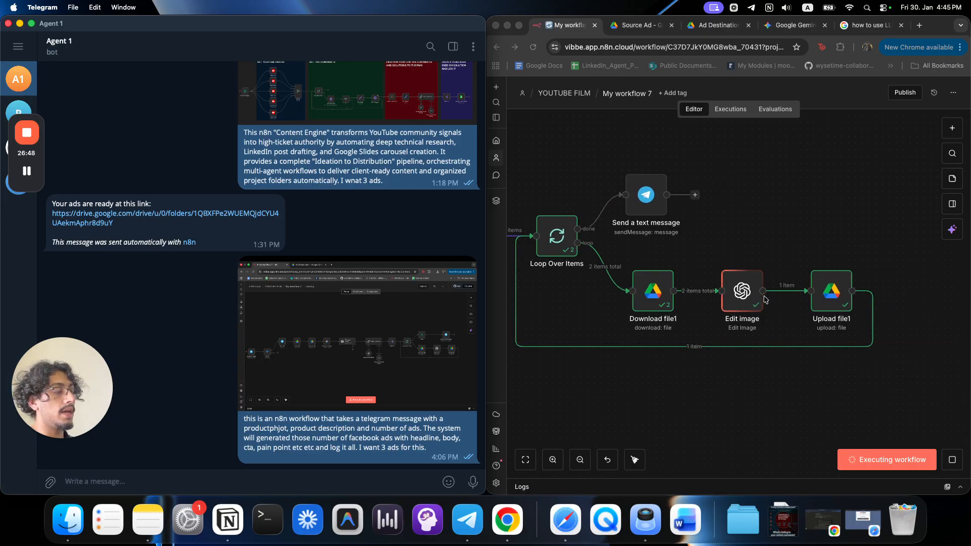
{"action": "scroll", "coordinate": [753, 445], "scroll_direction": "up", "scroll_amount": 2}
{"action": "left_click_drag", "start_coordinate": [747, 427], "coordinate": [732, 376]}
{"action": "scroll", "coordinate": [720, 278], "scroll_direction": "up", "scroll_amount": 5}
{"action": "left_click_drag", "start_coordinate": [795, 365], "coordinate": [740, 300]}
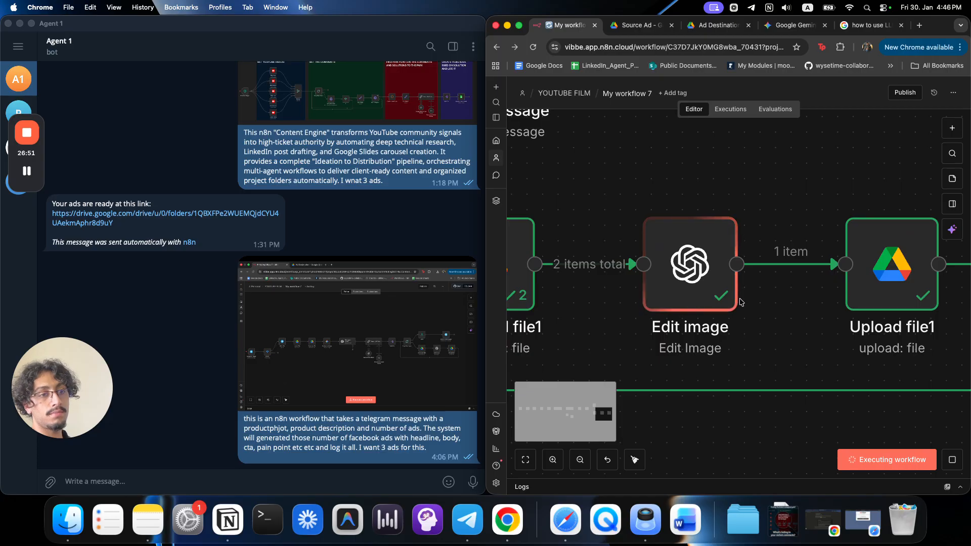
{"action": "scroll", "coordinate": [742, 319], "scroll_direction": "down", "scroll_amount": 5}
{"action": "scroll", "coordinate": [712, 325], "scroll_direction": "left", "scroll_amount": 3}
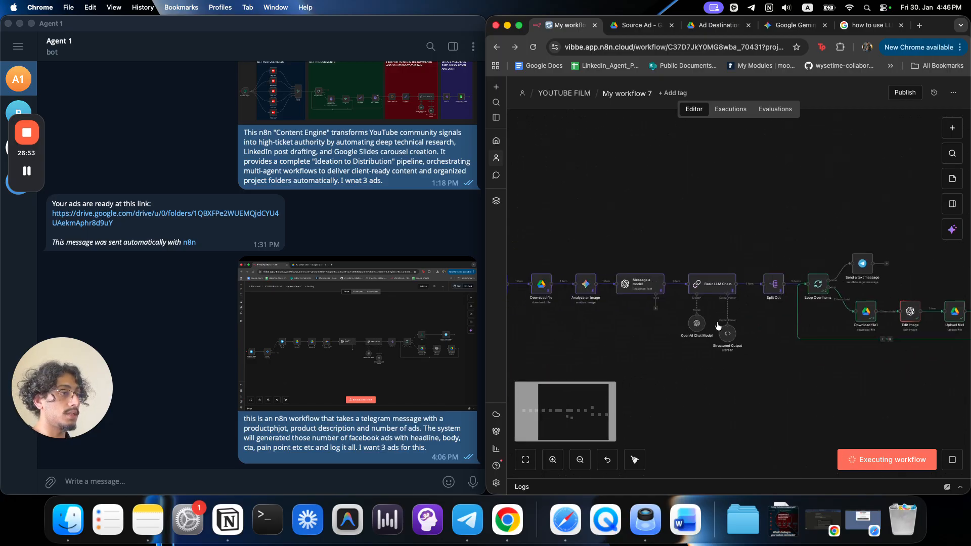
{"action": "scroll", "coordinate": [707, 318], "scroll_direction": "up", "scroll_amount": 5}
{"action": "scroll", "coordinate": [651, 332], "scroll_direction": "down", "scroll_amount": 5}
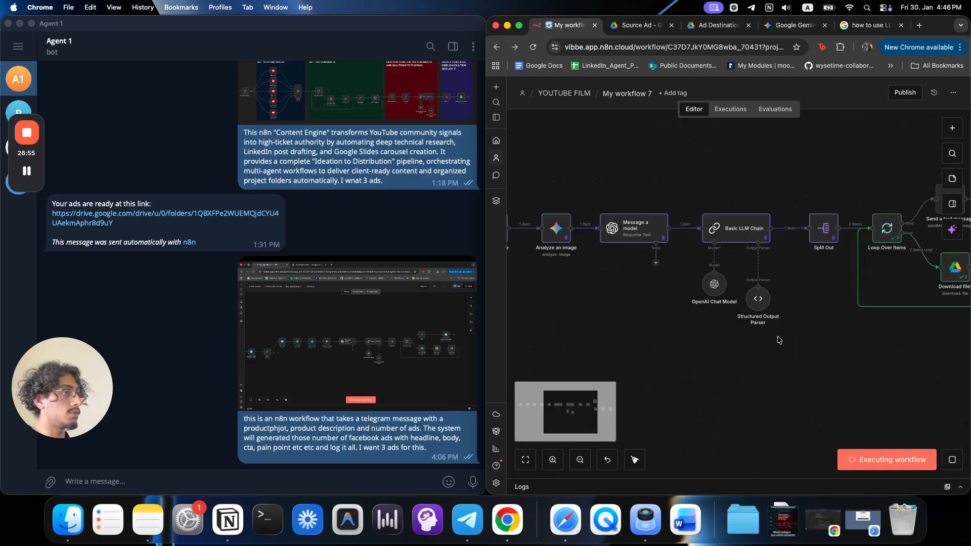
{"action": "scroll", "coordinate": [682, 349], "scroll_direction": "right", "scroll_amount": 5}
{"action": "scroll", "coordinate": [713, 364], "scroll_direction": "right", "scroll_amount": 3}
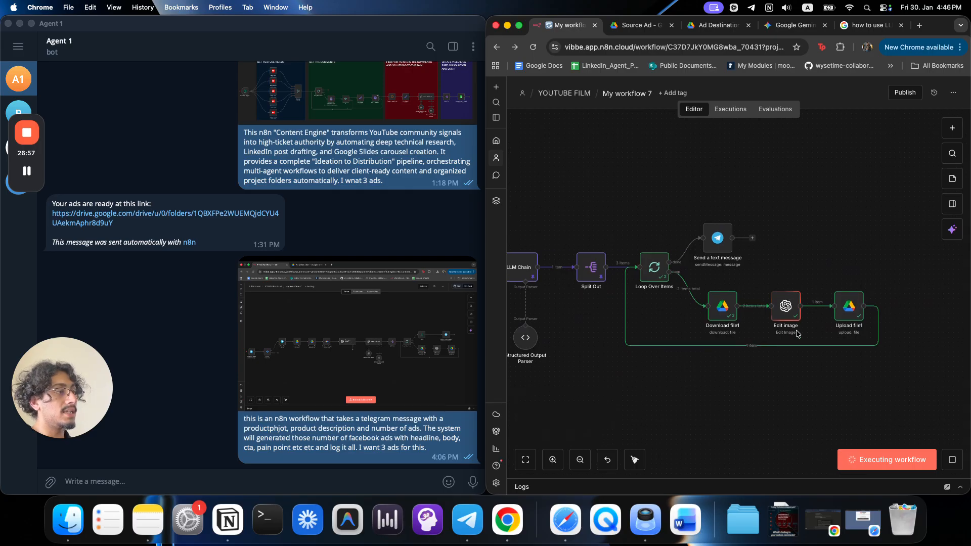
{"action": "scroll", "coordinate": [716, 303], "scroll_direction": "up", "scroll_amount": 5}
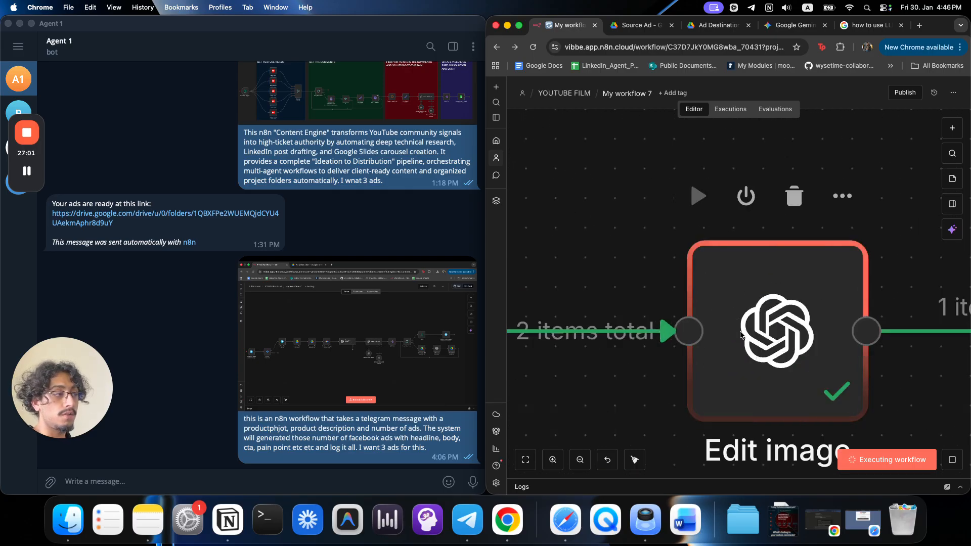
{"action": "scroll", "coordinate": [741, 336], "scroll_direction": "down", "scroll_amount": 3}
{"action": "scroll", "coordinate": [741, 334], "scroll_direction": "down", "scroll_amount": 6}
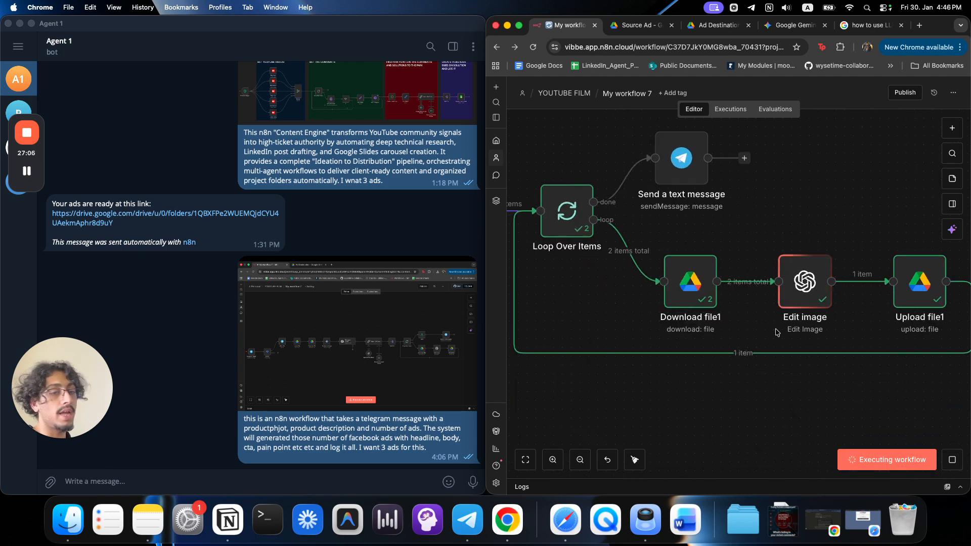
{"action": "left_click_drag", "start_coordinate": [777, 332], "coordinate": [920, 320]}
{"action": "scroll", "coordinate": [553, 310], "scroll_direction": "down", "scroll_amount": 6}
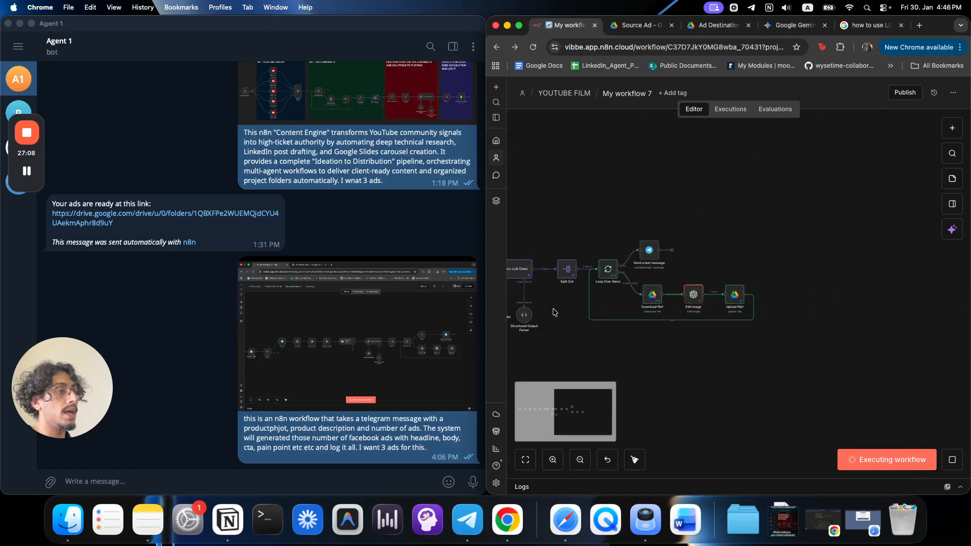
{"action": "left_click_drag", "start_coordinate": [552, 310], "coordinate": [650, 286]}
{"action": "scroll", "coordinate": [650, 286], "scroll_direction": "up", "scroll_amount": 5}
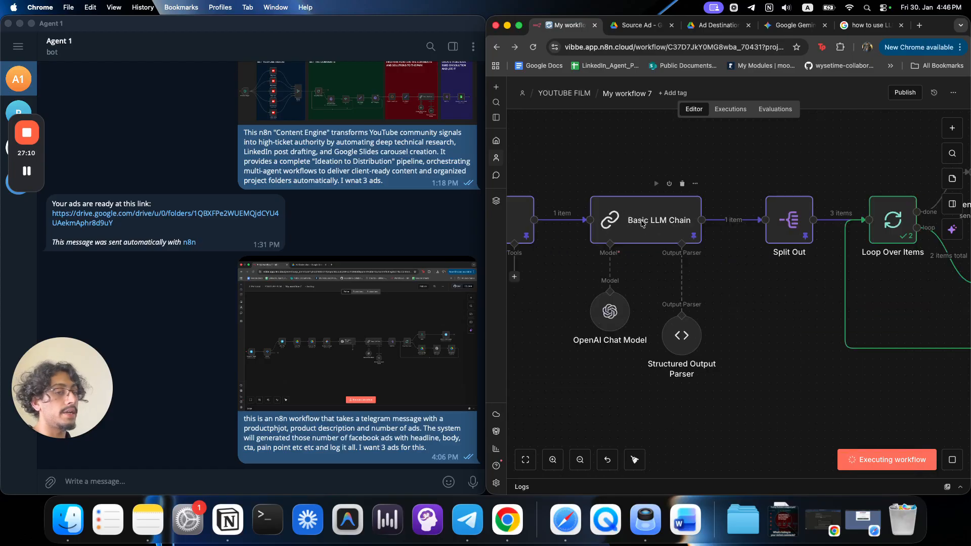
{"action": "scroll", "coordinate": [609, 312], "scroll_direction": "up", "scroll_amount": 5}
{"action": "scroll", "coordinate": [608, 313], "scroll_direction": "down", "scroll_amount": 5}
{"action": "scroll", "coordinate": [608, 314], "scroll_direction": "down", "scroll_amount": 3}
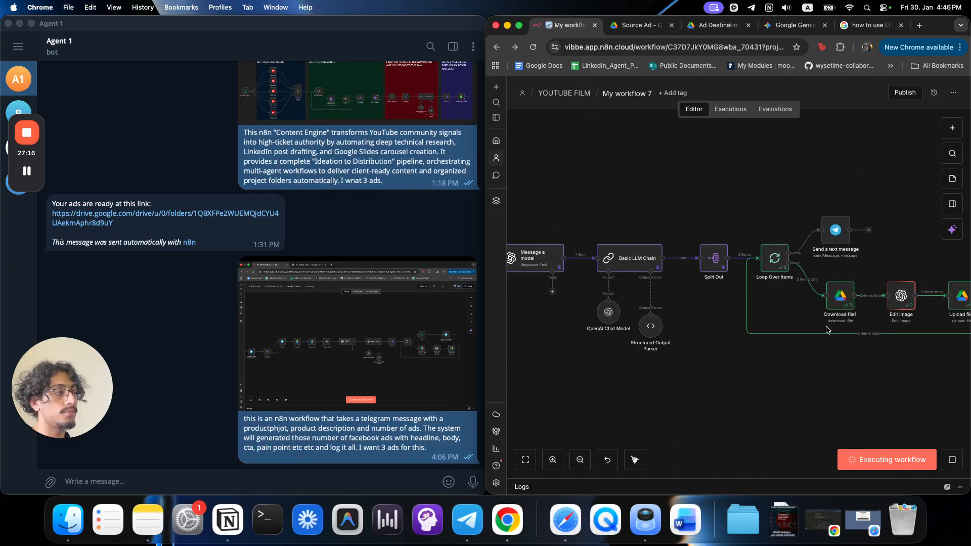
{"action": "scroll", "coordinate": [704, 333], "scroll_direction": "right", "scroll_amount": 5}
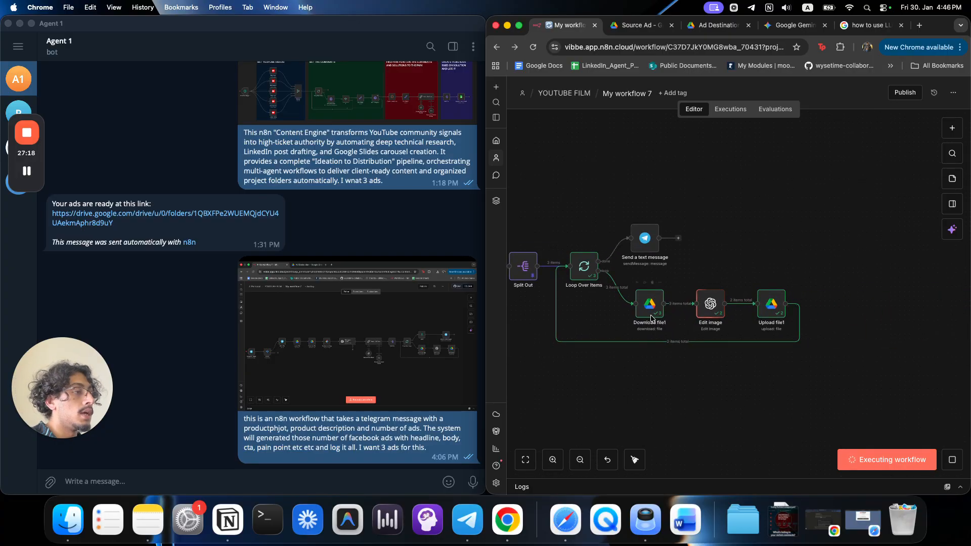
{"action": "scroll", "coordinate": [652, 319], "scroll_direction": "up", "scroll_amount": 5}
{"action": "scroll", "coordinate": [653, 318], "scroll_direction": "down", "scroll_amount": 3}
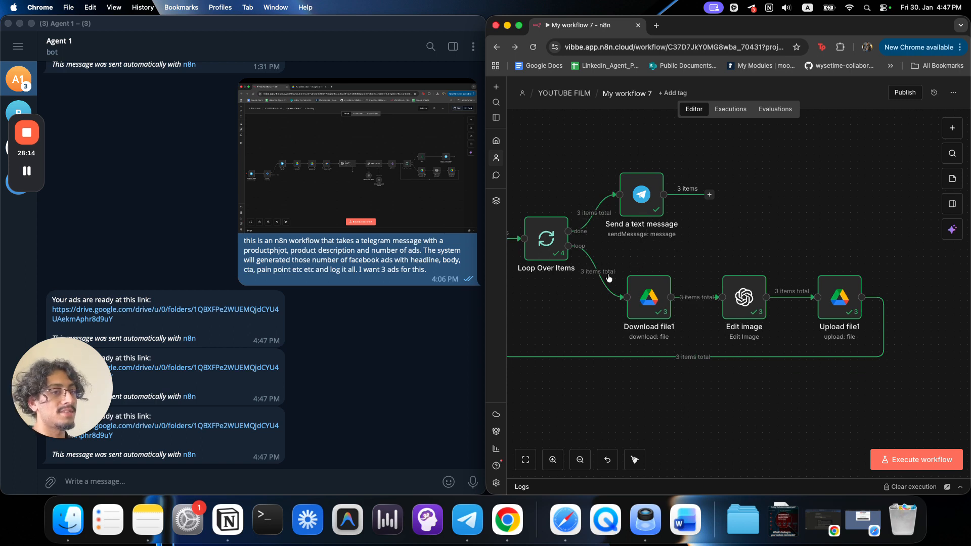
Check the Telegram messages, then drag Send a text message further right.
{"action": "left_click", "coordinate": [395, 342]}
{"action": "left_click", "coordinate": [815, 243]}
{"action": "left_click_drag", "start_coordinate": [646, 209], "coordinate": [746, 213]}
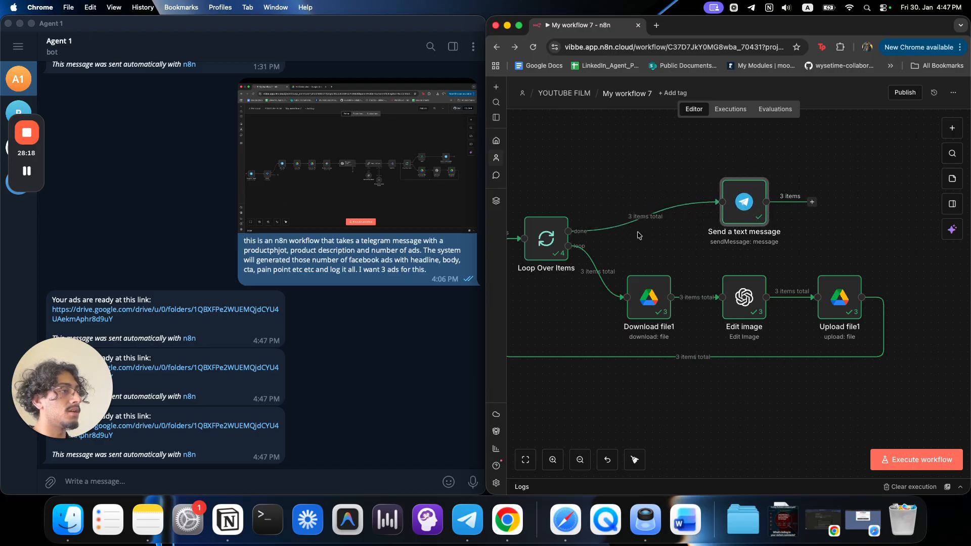
Insert a Limit node before Send a text message.
{"action": "left_click", "coordinate": [637, 216]}
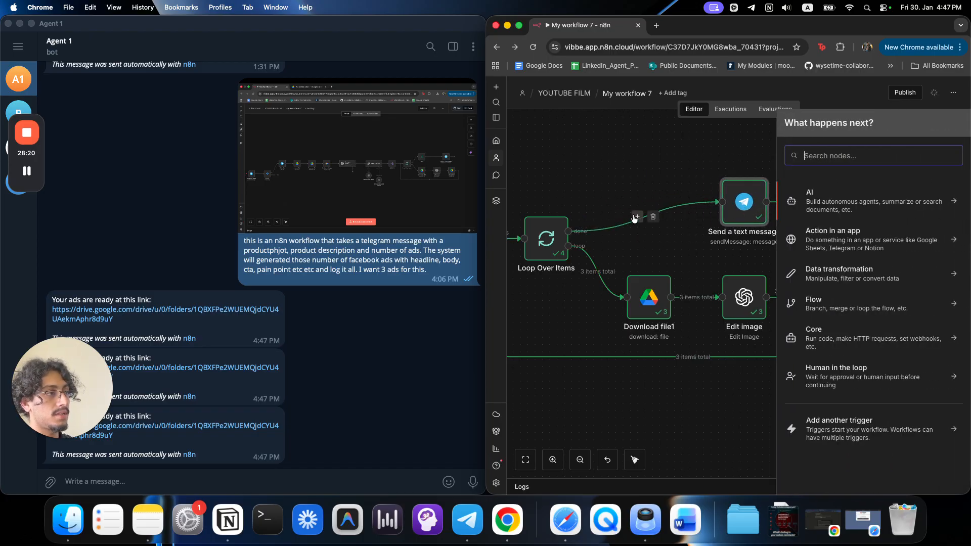
{"action": "type", "text": "iml"}
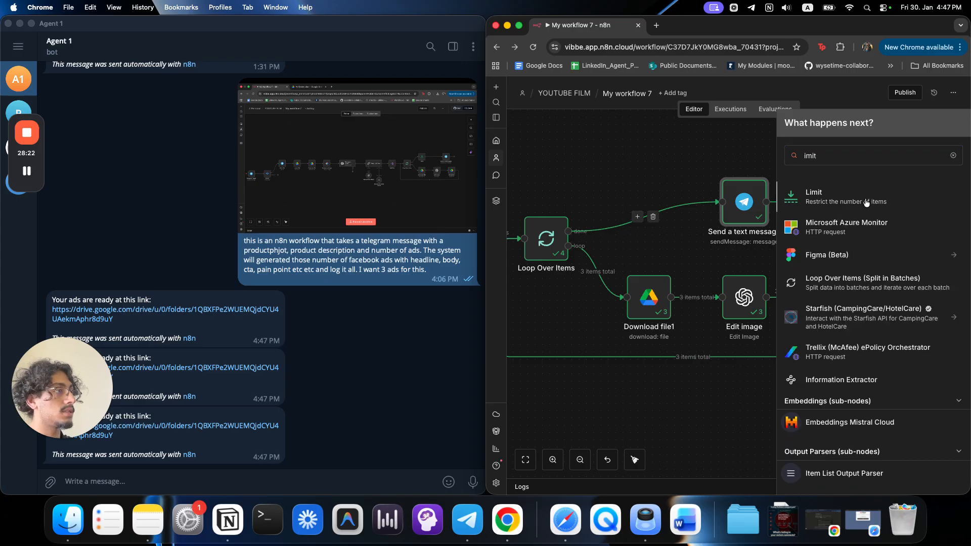
{"action": "left_click", "coordinate": [865, 198]}
{"action": "left_click", "coordinate": [705, 83]}
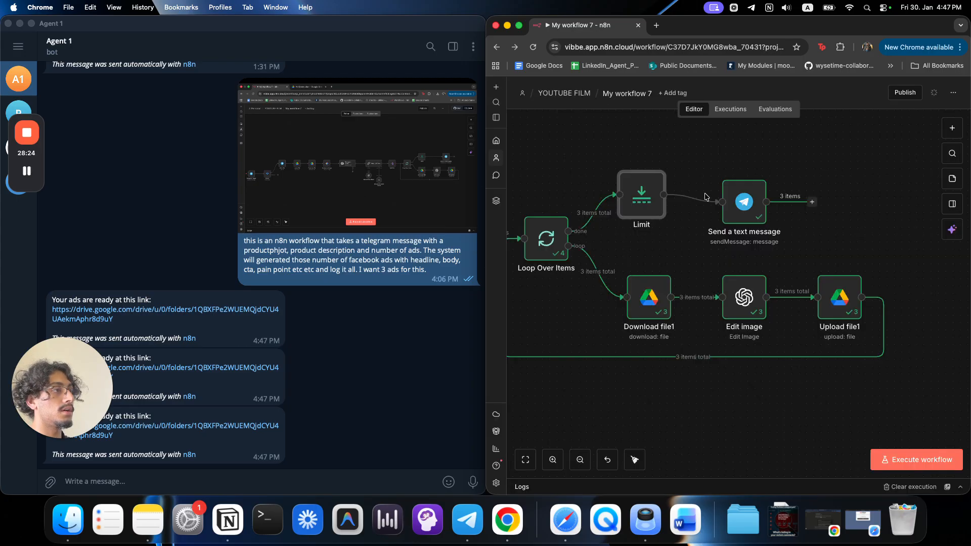
Align the Limit and Send a text message nodes on the same level.
{"action": "left_click_drag", "start_coordinate": [651, 208], "coordinate": [654, 202]}
{"action": "left_click_drag", "start_coordinate": [752, 213], "coordinate": [751, 205]}
{"action": "left_click", "coordinate": [642, 194]}
{"action": "left_click_drag", "start_coordinate": [642, 193], "coordinate": [635, 186]}
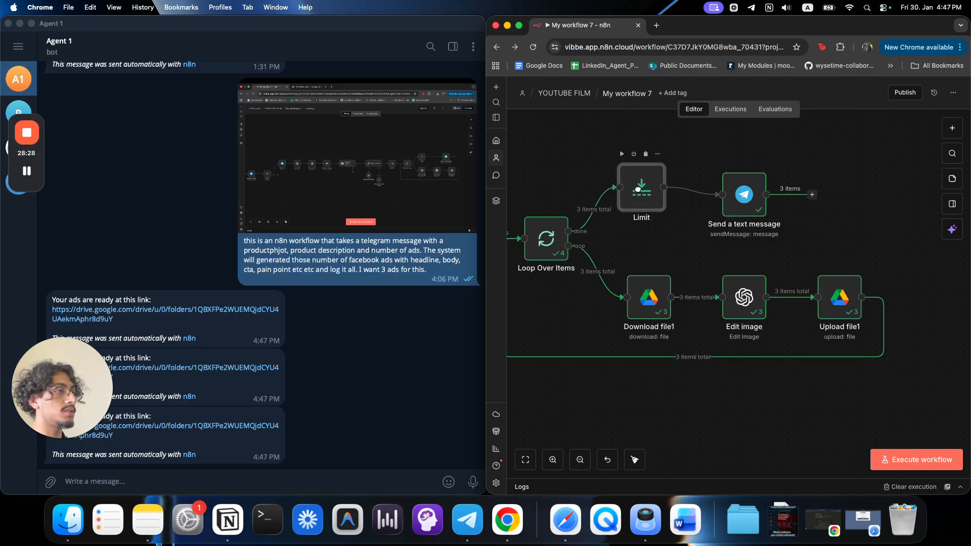
{"action": "left_click_drag", "start_coordinate": [740, 202], "coordinate": [739, 194]}
{"action": "left_click", "coordinate": [815, 227]}
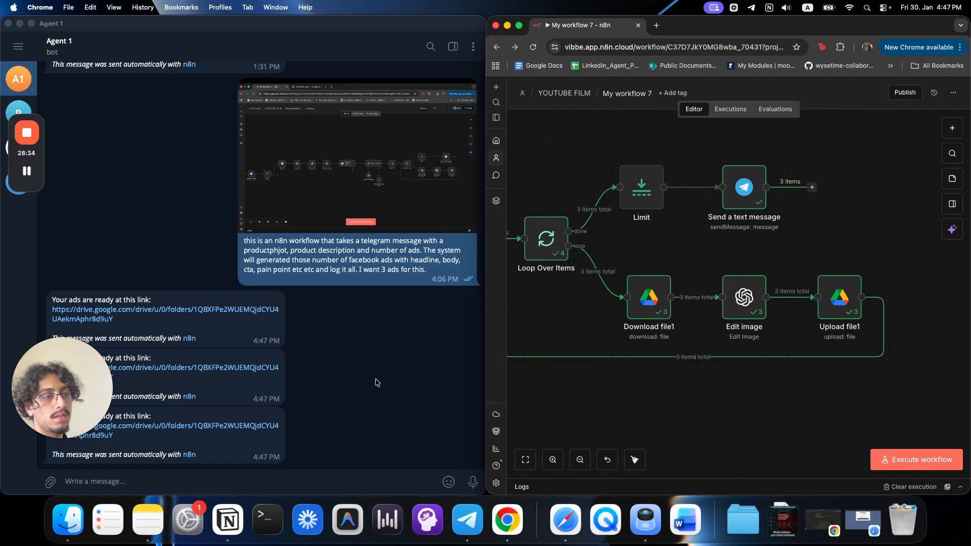
Pin the Download file1, Edit image and Upload file1 data and rerun the workflow.
{"action": "left_click", "coordinate": [258, 459]}
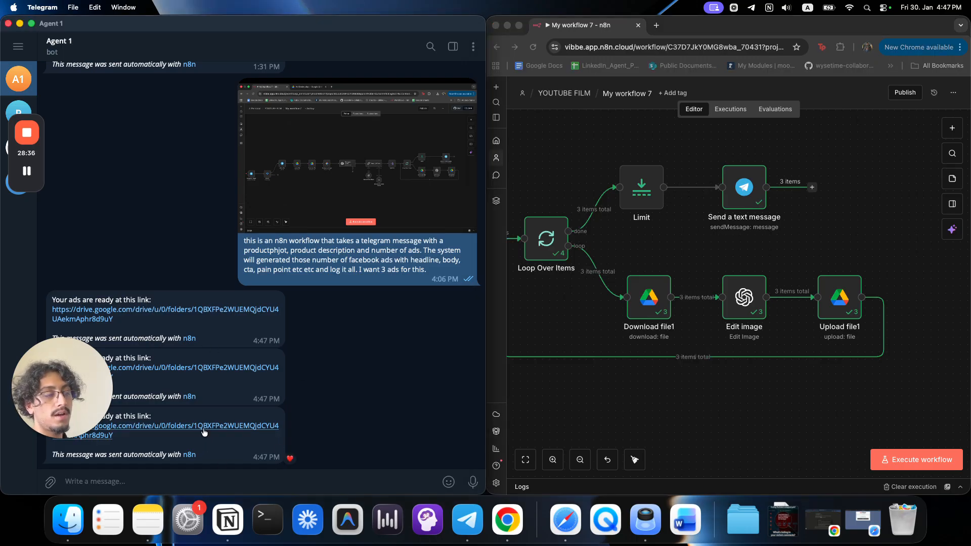
{"action": "right_click", "coordinate": [240, 332]}
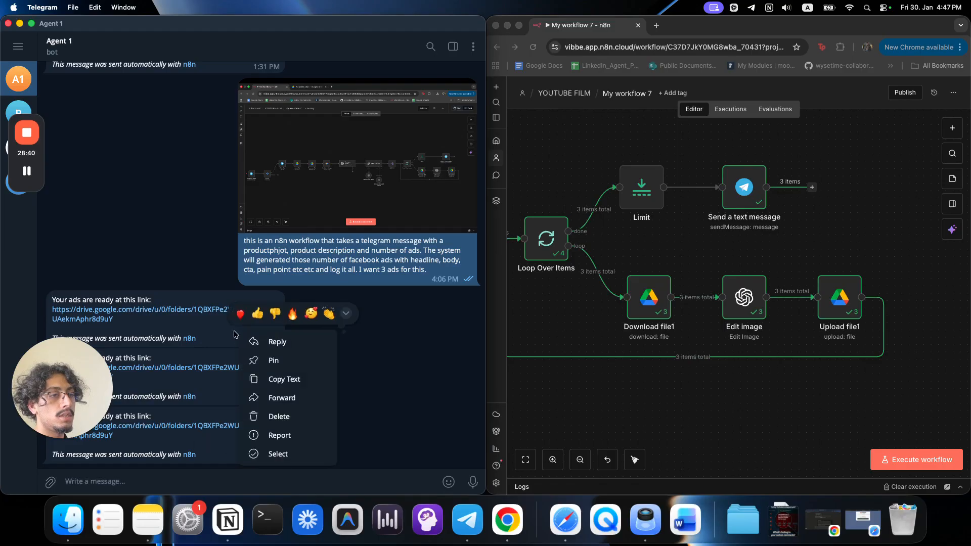
{"action": "left_click_drag", "start_coordinate": [932, 377], "coordinate": [617, 259]}
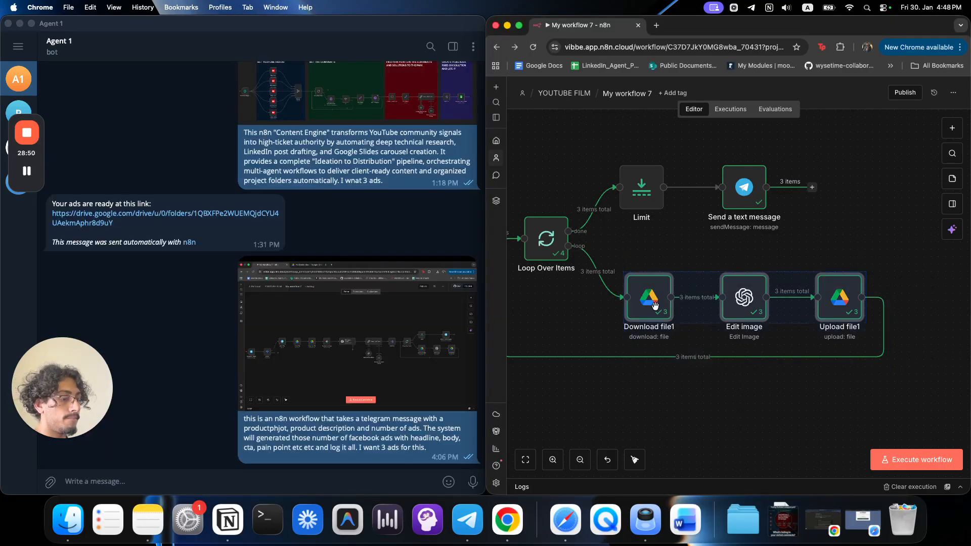
{"action": "key", "text": "p"}
{"action": "left_click", "coordinate": [726, 410]}
{"action": "left_click", "coordinate": [938, 460]}
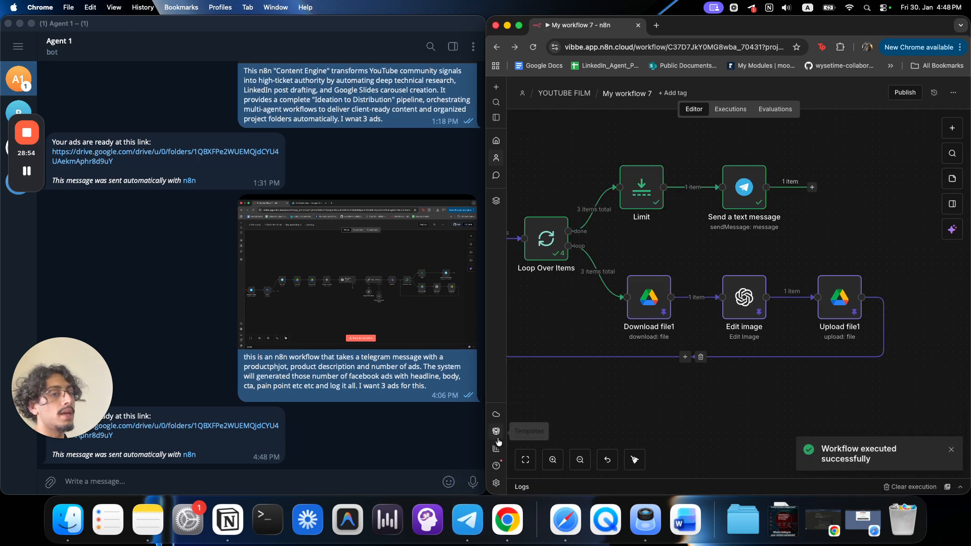
Open the Drive folder link from Telegram and preview the '10X your ad output' image.
{"action": "left_click", "coordinate": [268, 428]}
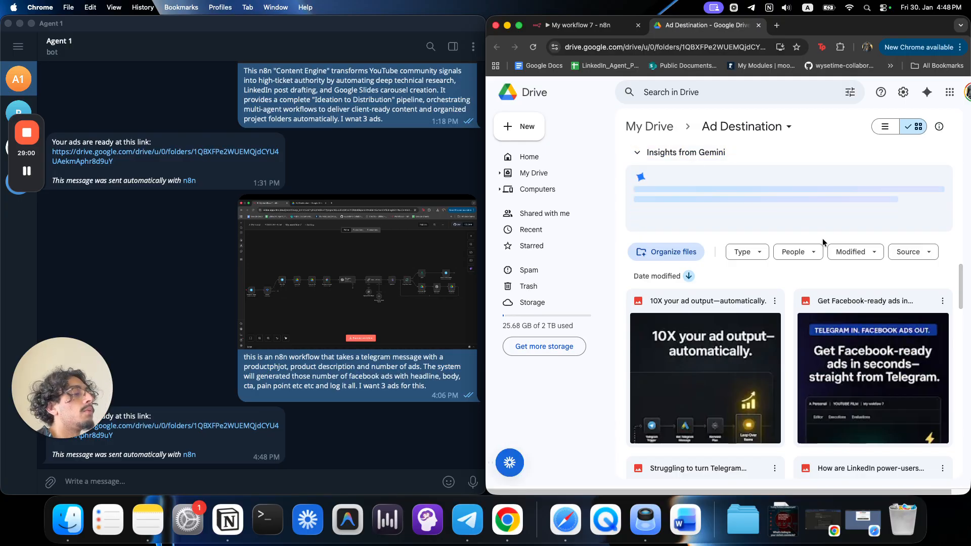
{"action": "double_click", "coordinate": [735, 373]}
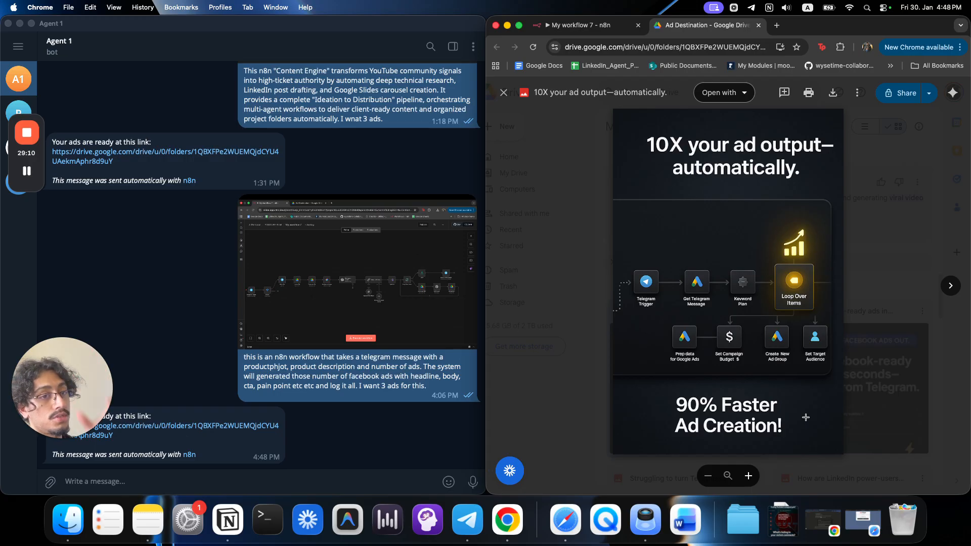
{"action": "left_click", "coordinate": [860, 257]}
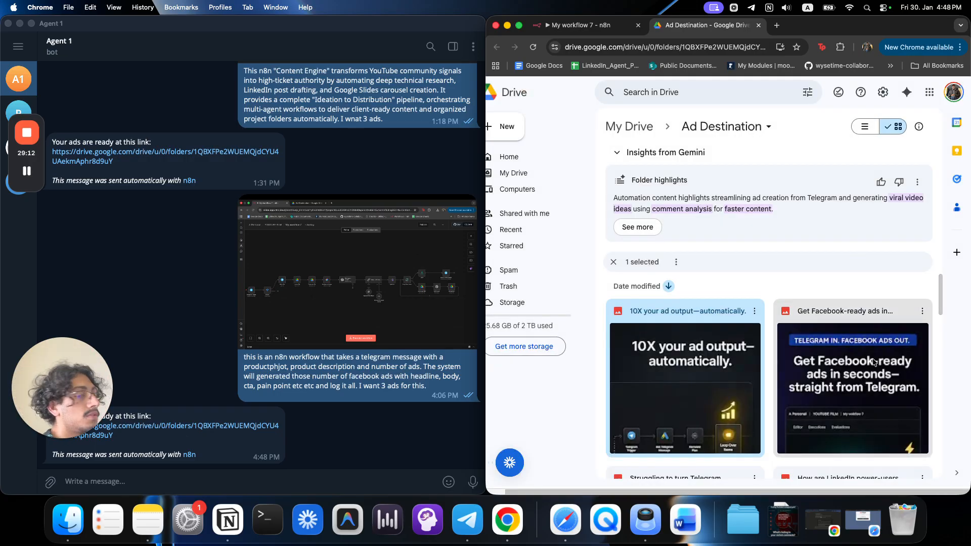
{"action": "left_click", "coordinate": [370, 294]}
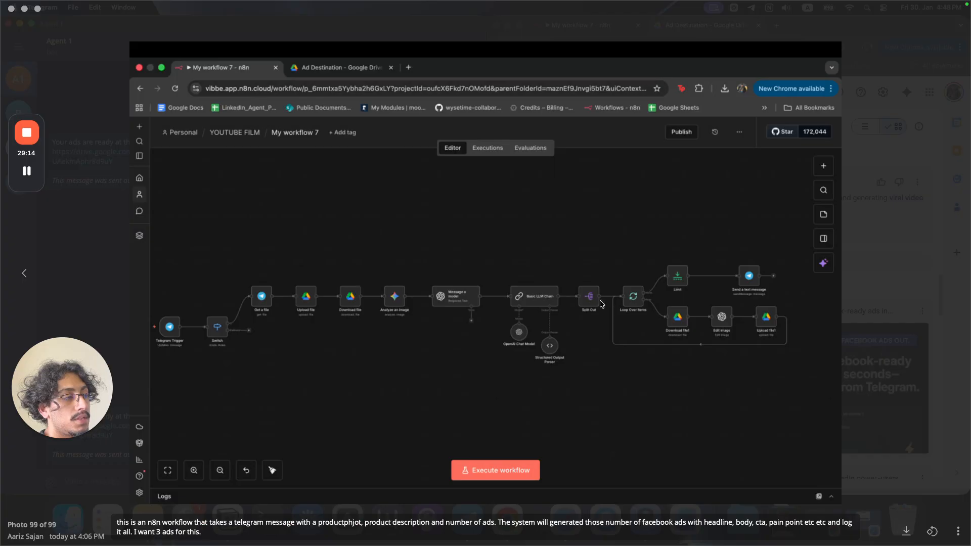
{"action": "left_click", "coordinate": [856, 290]}
Preview the 'Get Facebook-ready ads' and 'Struggling to turn Telegram' images, then return to n8n.
{"action": "double_click", "coordinate": [884, 360]}
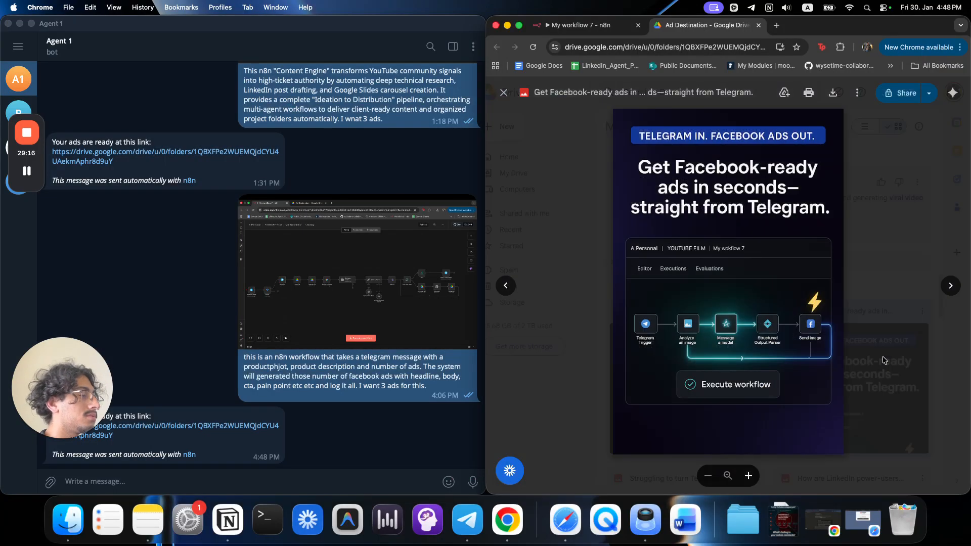
{"action": "left_click", "coordinate": [853, 211]}
{"action": "double_click", "coordinate": [875, 367]}
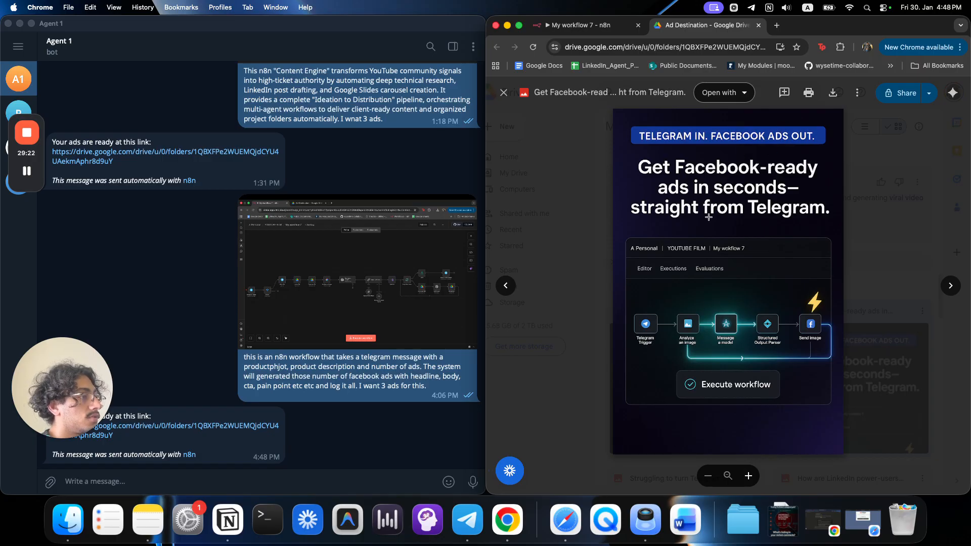
{"action": "key", "text": "Escape"}
{"action": "scroll", "coordinate": [754, 414], "scroll_direction": "down", "scroll_amount": 5}
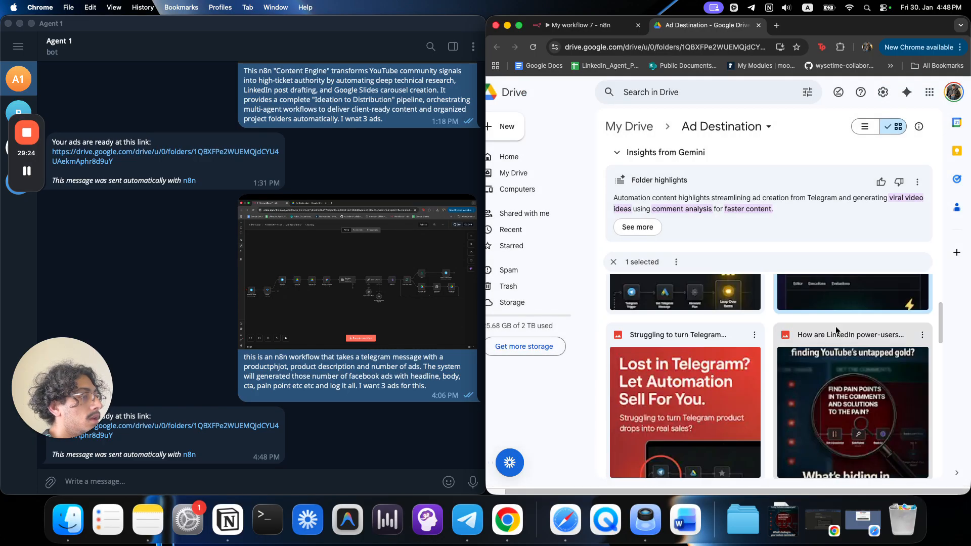
{"action": "double_click", "coordinate": [755, 416]}
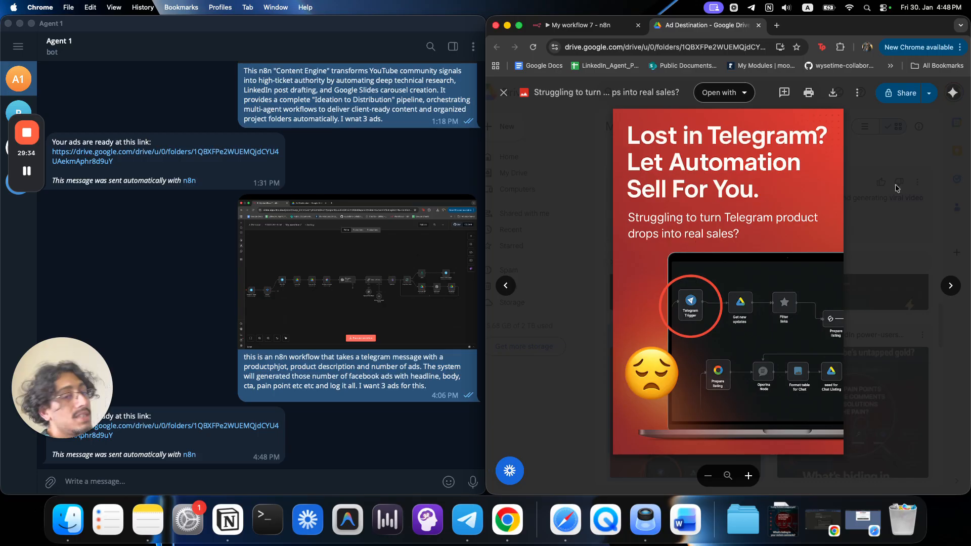
{"action": "key", "text": "Escape"}
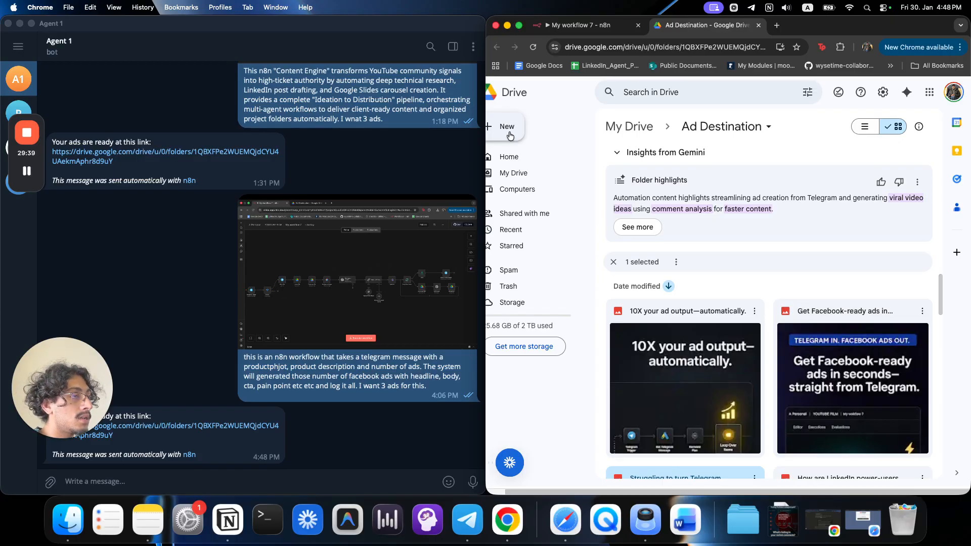
{"action": "key", "text": "ctrl+shift+Tab"}
Maximize the n8n window and review the Basic LLM Chain prompt message, then close it.
{"action": "double_click", "coordinate": [484, 164]}
{"action": "scroll", "coordinate": [514, 268], "scroll_direction": "left", "scroll_amount": 1}
{"action": "scroll", "coordinate": [514, 269], "scroll_direction": "down", "scroll_amount": 2}
{"action": "scroll", "coordinate": [514, 269], "scroll_direction": "left", "scroll_amount": 2}
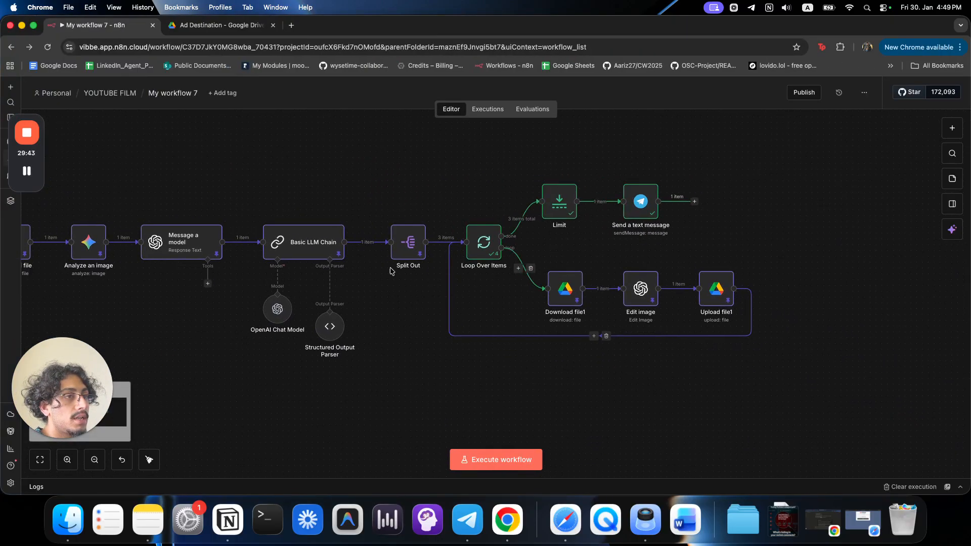
{"action": "double_click", "coordinate": [328, 254]}
{"action": "scroll", "coordinate": [419, 383], "scroll_direction": "down", "scroll_amount": 1}
{"action": "scroll", "coordinate": [420, 383], "scroll_direction": "down", "scroll_amount": 2}
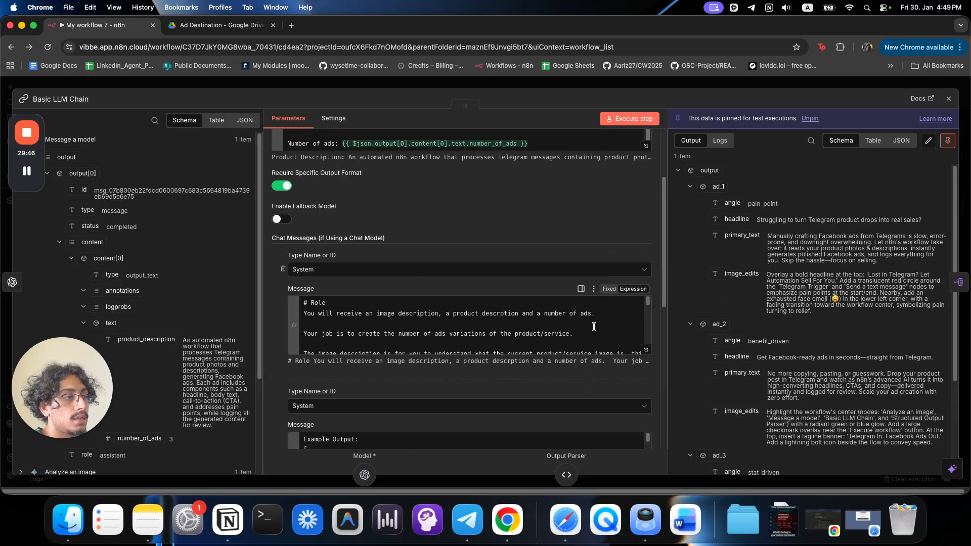
{"action": "left_click", "coordinate": [644, 345]}
{"action": "scroll", "coordinate": [317, 250], "scroll_direction": "down", "scroll_amount": 10}
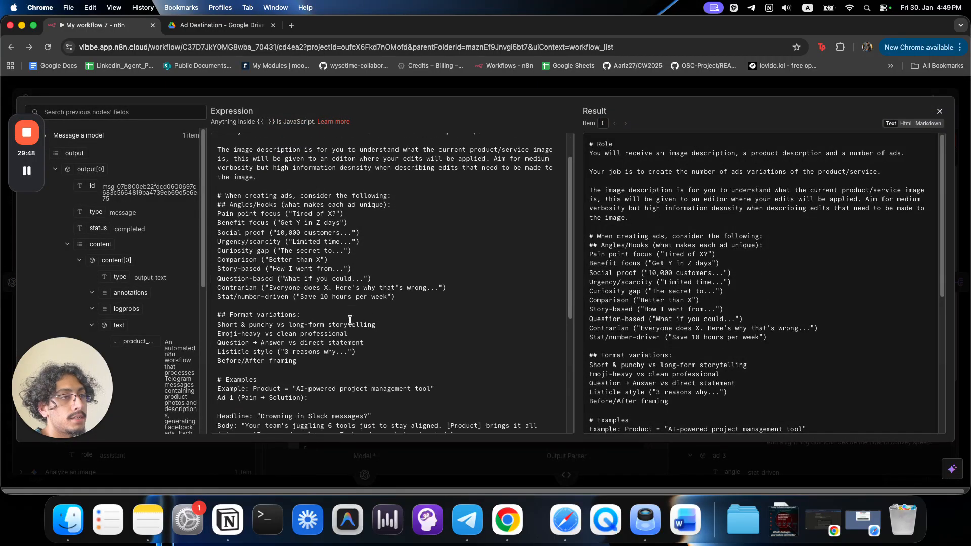
{"action": "scroll", "coordinate": [317, 250], "scroll_direction": "up", "scroll_amount": 5}
{"action": "left_click", "coordinate": [354, 92]}
{"action": "left_click", "coordinate": [363, 87]}
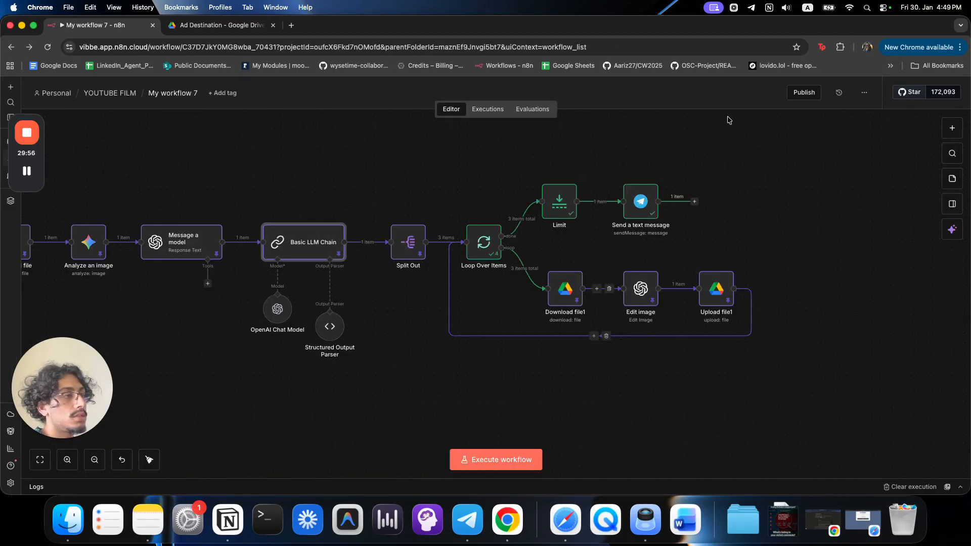
Clear the last run's results from the canvas and shift Upload file1 further right of Edit image.
{"action": "scroll", "coordinate": [631, 412], "scroll_direction": "left", "scroll_amount": 6}
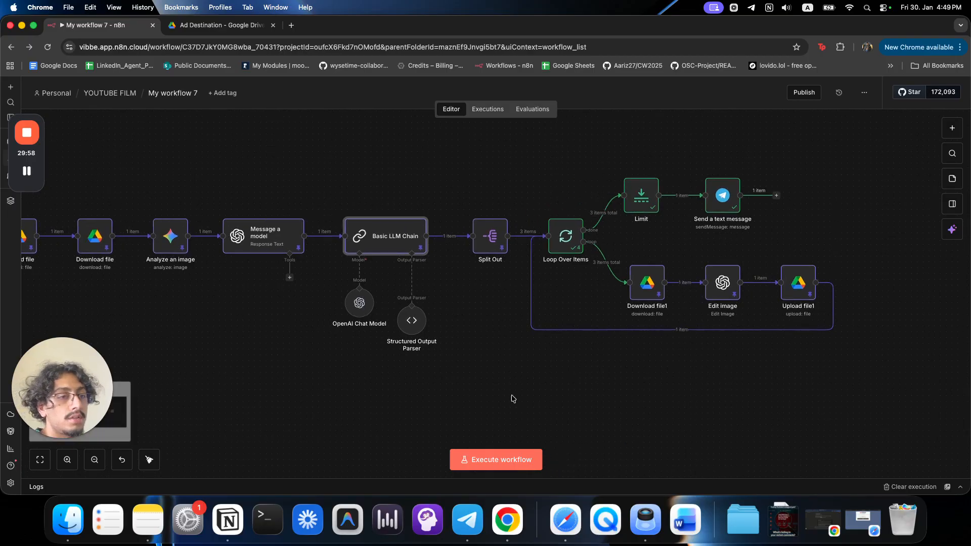
{"action": "scroll", "coordinate": [485, 229], "scroll_direction": "right", "scroll_amount": 9}
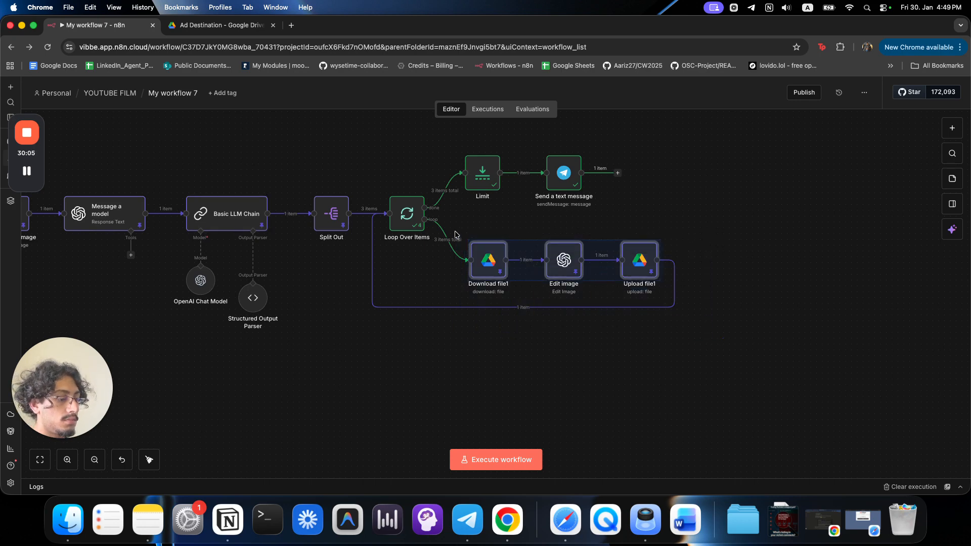
{"action": "left_click", "coordinate": [910, 486]}
{"action": "left_click_drag", "start_coordinate": [638, 269], "coordinate": [748, 263]}
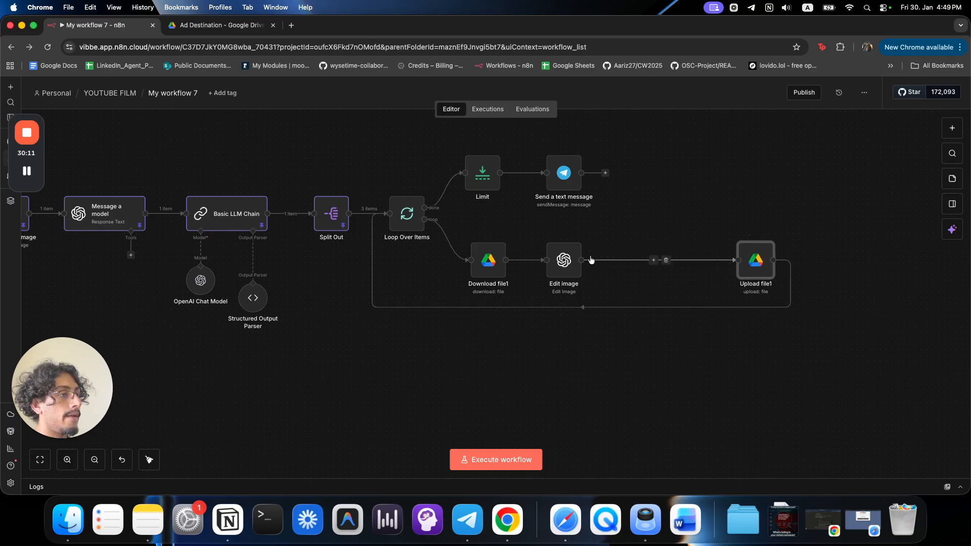
Set Edit image's On Error setting to Continue (using error output).
{"action": "double_click", "coordinate": [563, 259]}
{"action": "left_click", "coordinate": [320, 126]}
{"action": "left_click", "coordinate": [325, 254]}
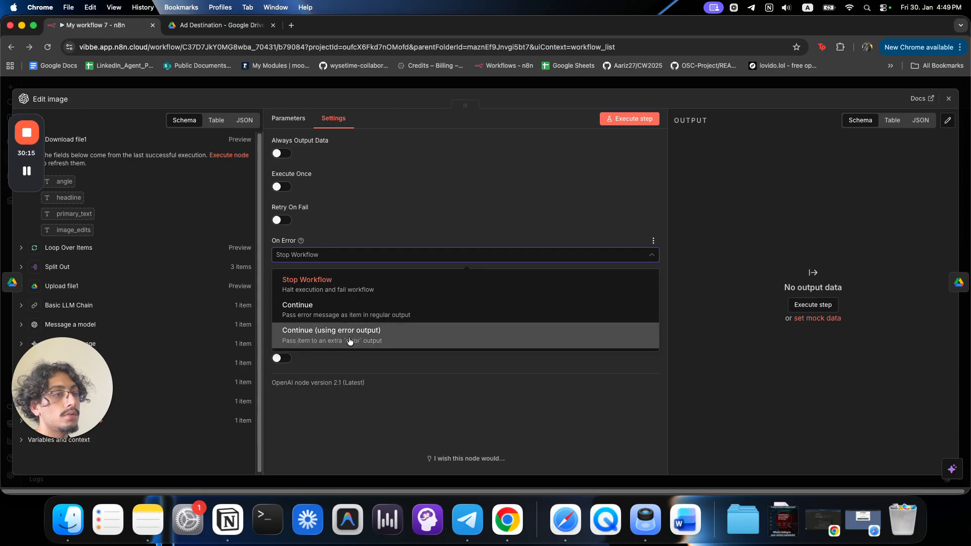
{"action": "left_click", "coordinate": [370, 336]}
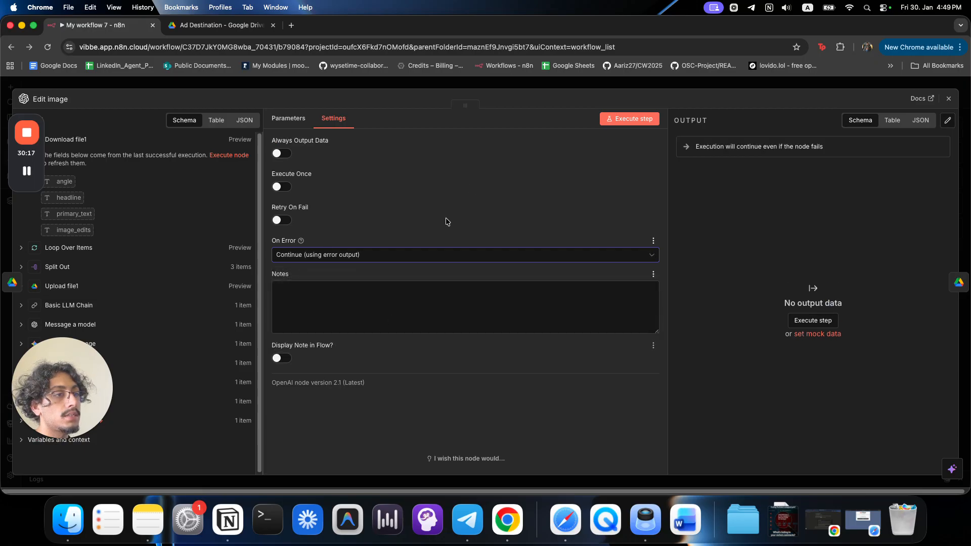
{"action": "left_click", "coordinate": [534, 89]}
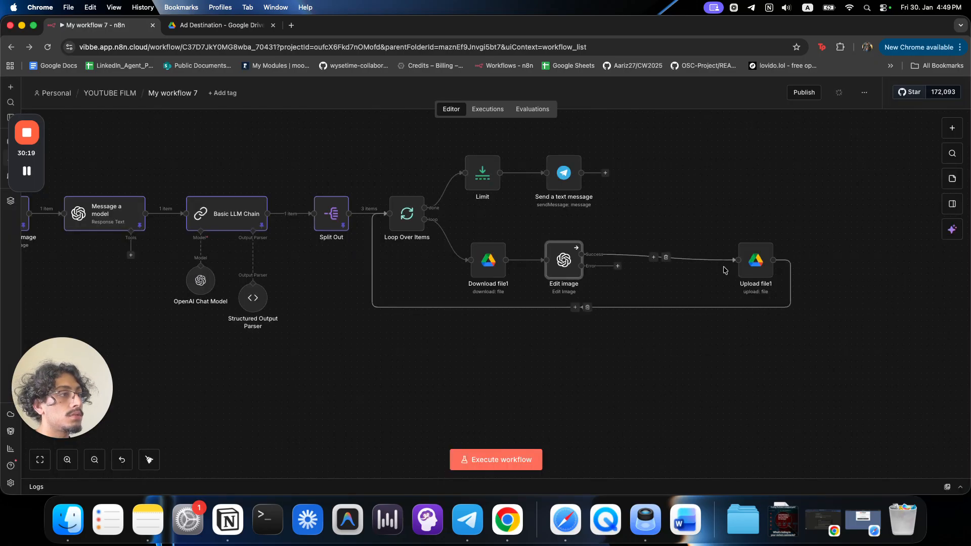
Add a Google Gemini Edit an image node on Edit image's error output and arrange the nodes.
{"action": "left_click", "coordinate": [618, 267]}
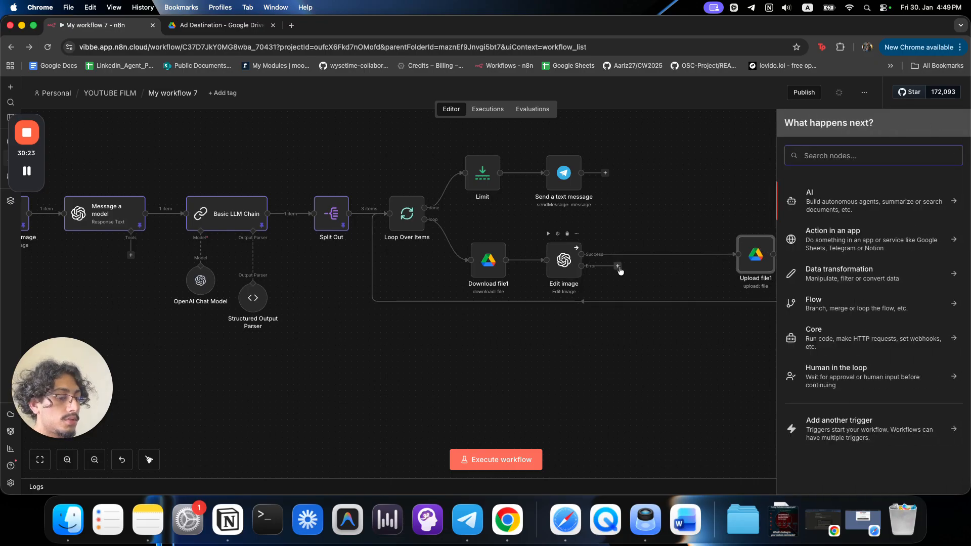
{"action": "type", "text": "gemin"}
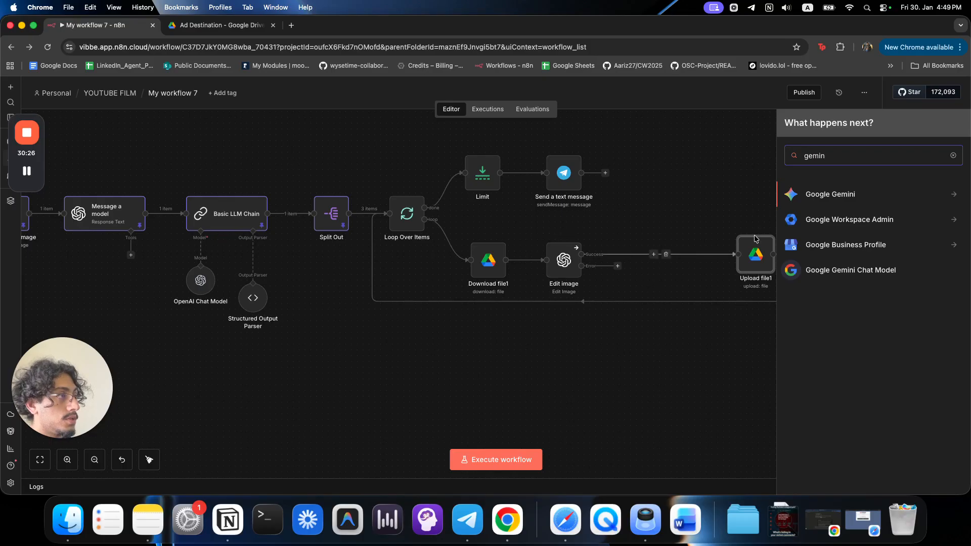
{"action": "left_click", "coordinate": [818, 194]}
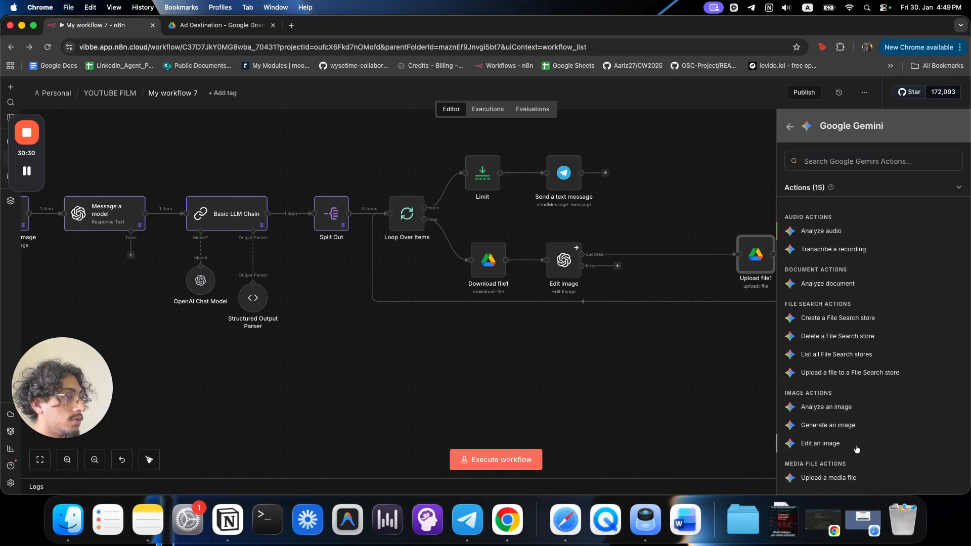
{"action": "left_click", "coordinate": [820, 443]}
{"action": "left_click", "coordinate": [723, 90]}
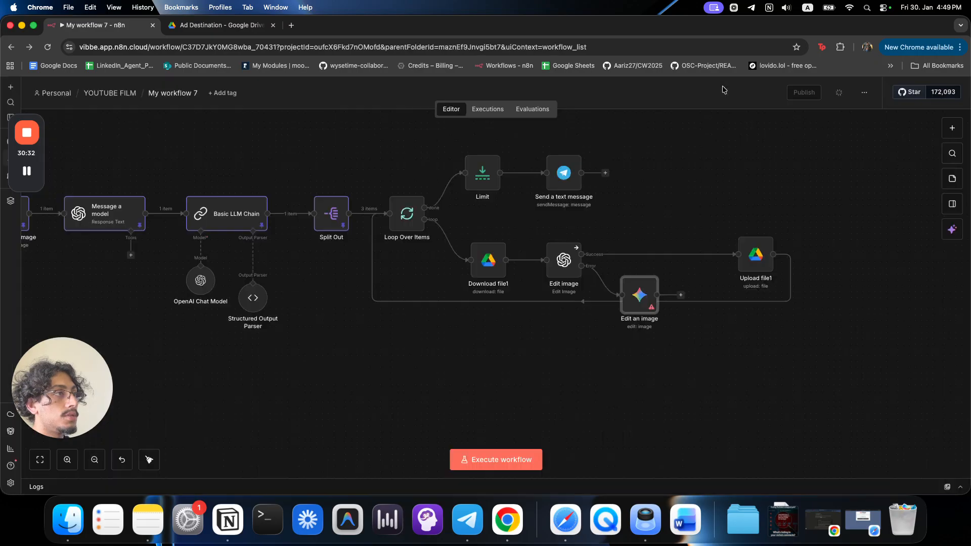
{"action": "left_click_drag", "start_coordinate": [644, 303], "coordinate": [675, 330]}
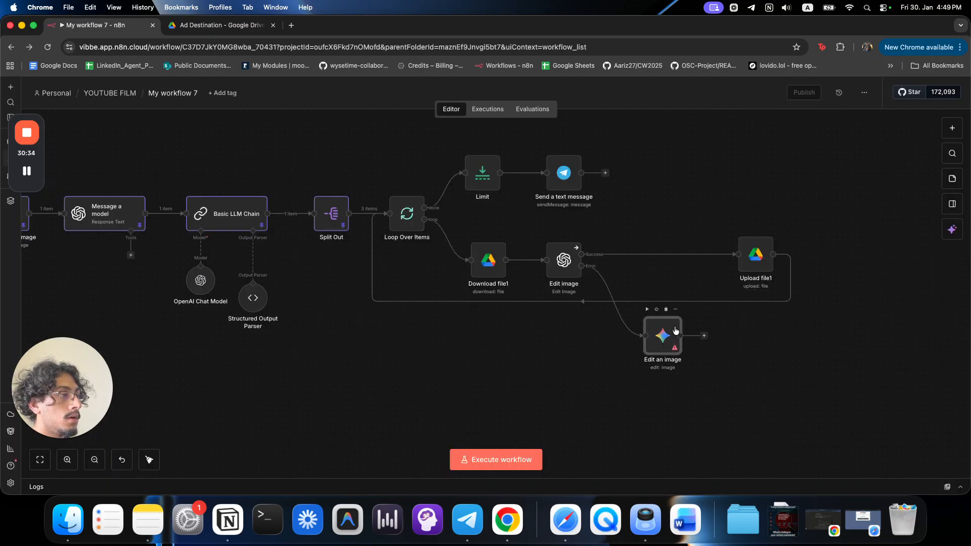
{"action": "left_click_drag", "start_coordinate": [765, 262], "coordinate": [810, 261]}
{"action": "left_click_drag", "start_coordinate": [662, 345], "coordinate": [717, 344]}
Add a Google Drive Download file node to the fallback branch.
{"action": "left_click", "coordinate": [633, 300]}
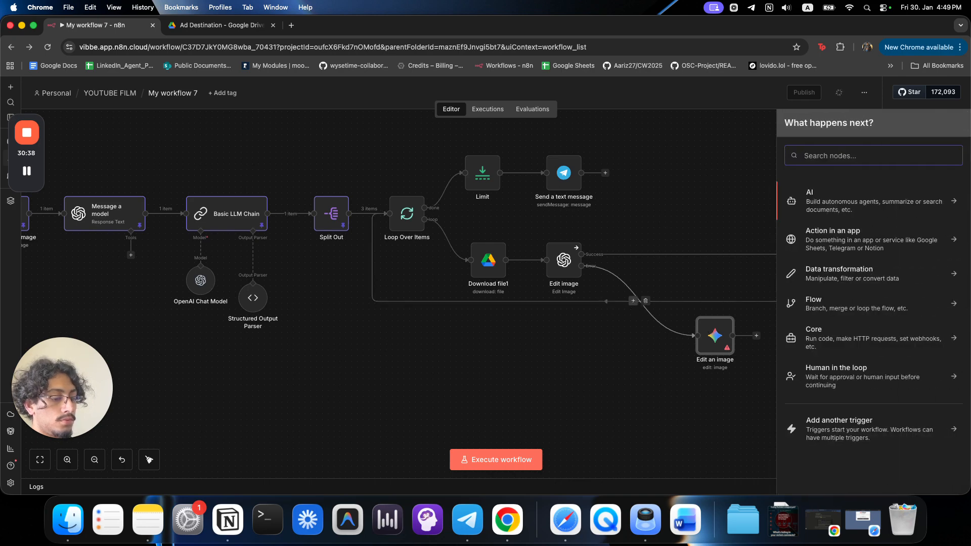
{"action": "type", "text": "drive"}
{"action": "left_click", "coordinate": [829, 220]}
{"action": "type", "text": "down"}
{"action": "left_click", "coordinate": [823, 219]}
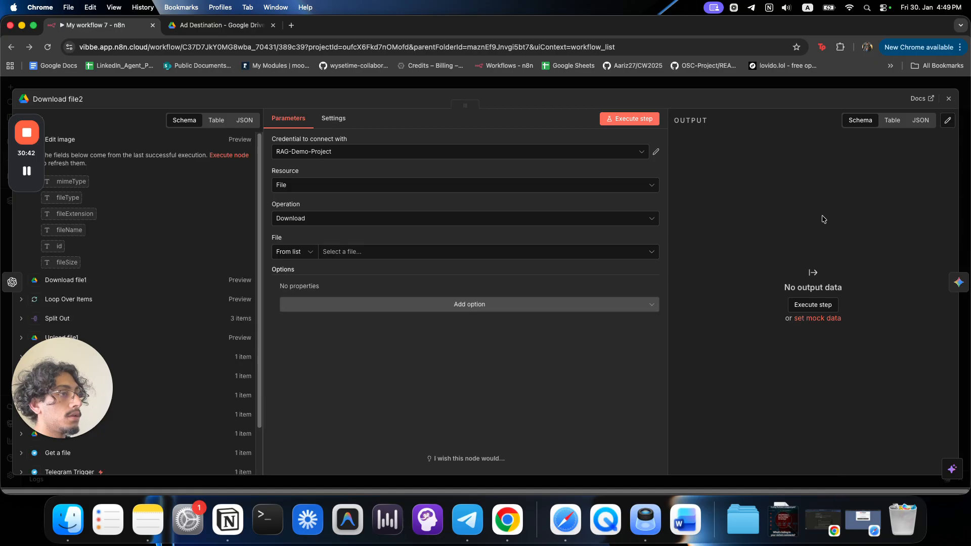
Map Download file's id into Download file2's File field (By ID) and align it with Edit an image.
{"action": "left_click", "coordinate": [73, 299]}
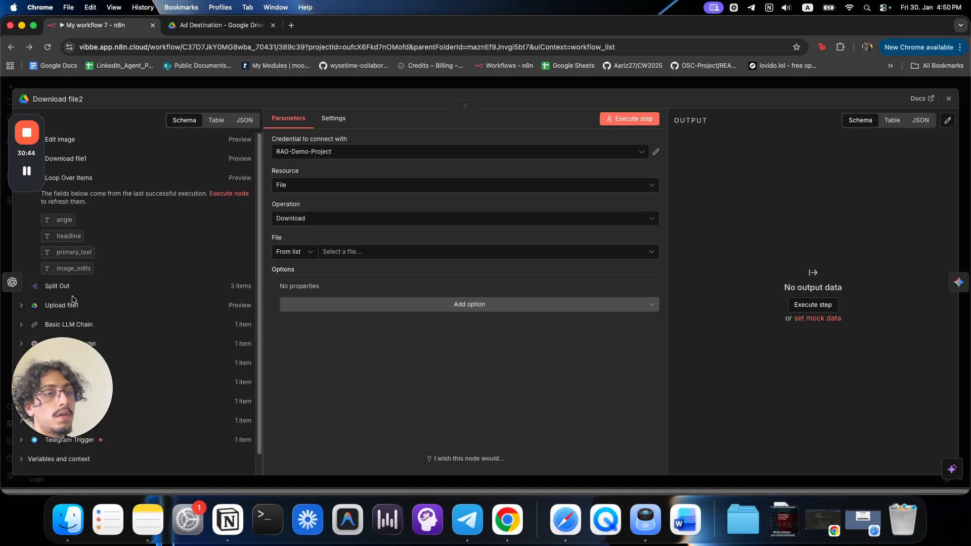
{"action": "scroll", "coordinate": [67, 279], "scroll_direction": "down", "scroll_amount": 1}
{"action": "left_click_drag", "start_coordinate": [60, 390], "coordinate": [132, 410]}
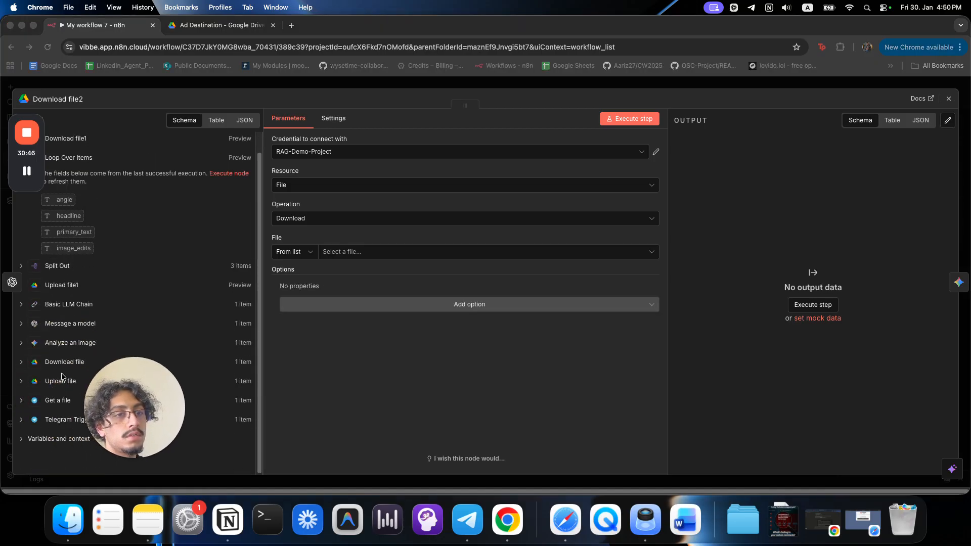
{"action": "left_click", "coordinate": [64, 362]}
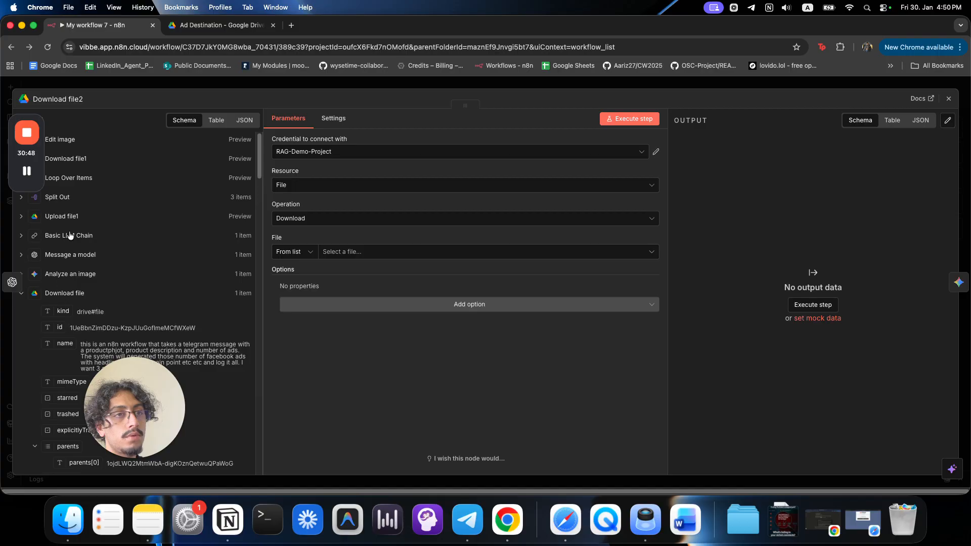
{"action": "left_click", "coordinate": [68, 217]}
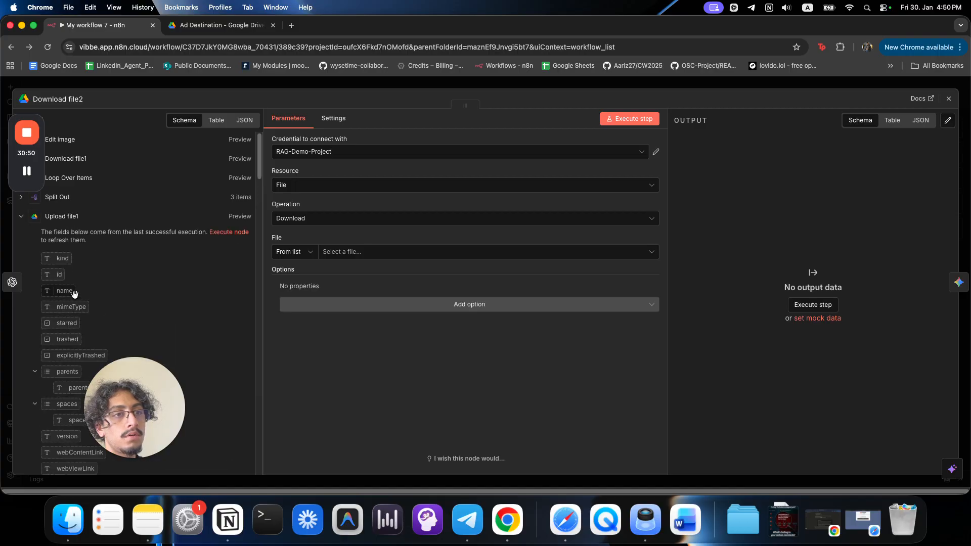
{"action": "left_click", "coordinate": [66, 221]}
{"action": "left_click", "coordinate": [59, 294]}
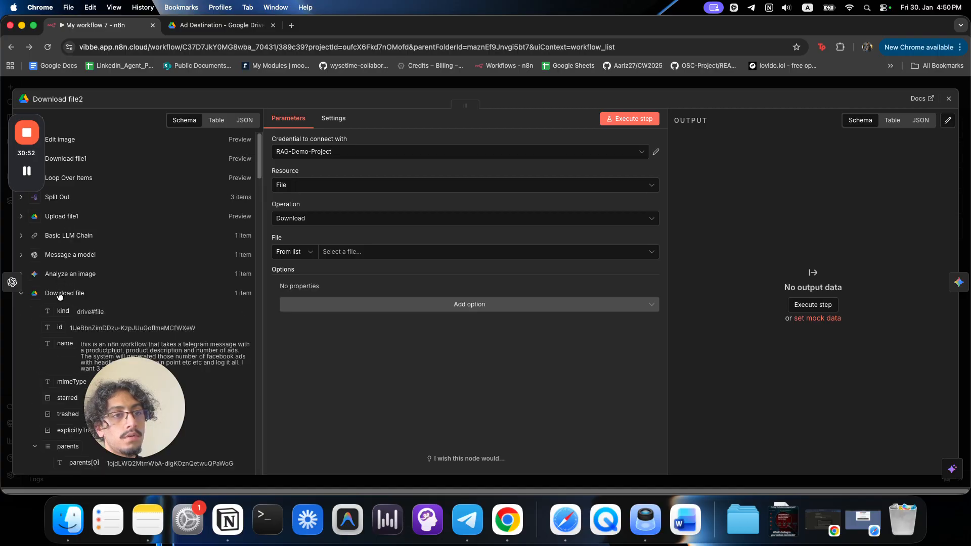
{"action": "left_click_drag", "start_coordinate": [60, 324], "coordinate": [380, 253]}
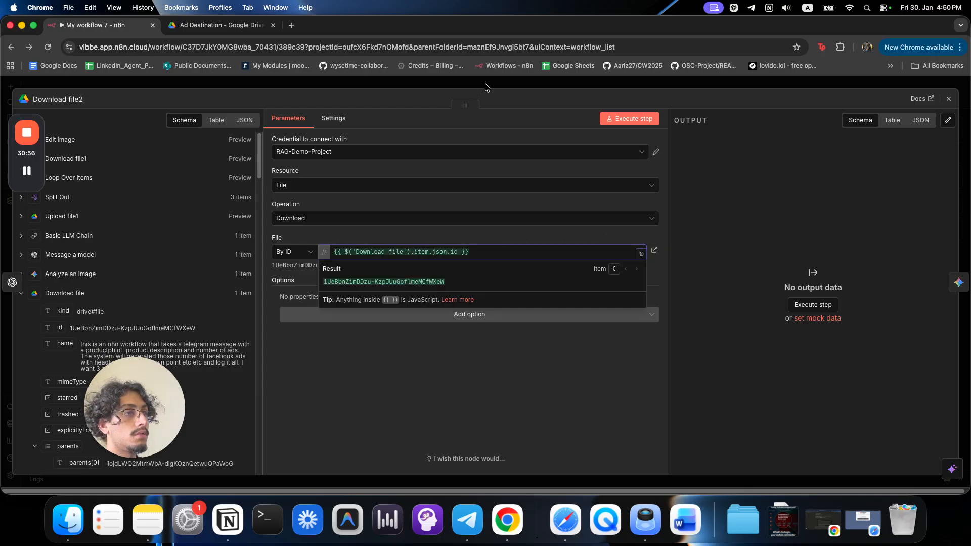
{"action": "left_click", "coordinate": [487, 85]}
{"action": "left_click_drag", "start_coordinate": [622, 335], "coordinate": [622, 340]}
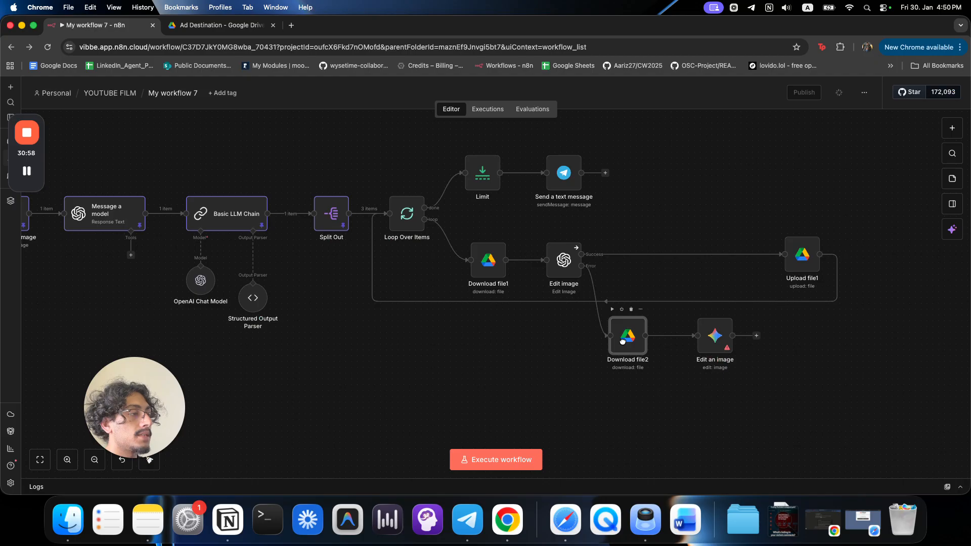
Set Gemini's Edit an image to the gemini-2.5-flash-image (Nano Banana) model.
{"action": "left_click_drag", "start_coordinate": [719, 340], "coordinate": [697, 339]}
{"action": "double_click", "coordinate": [691, 339]}
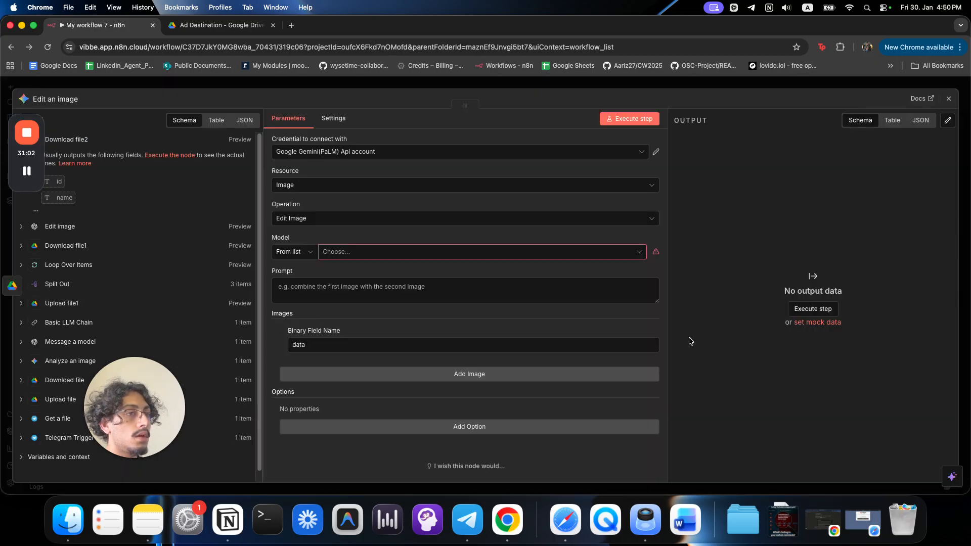
{"action": "left_click", "coordinate": [521, 253]}
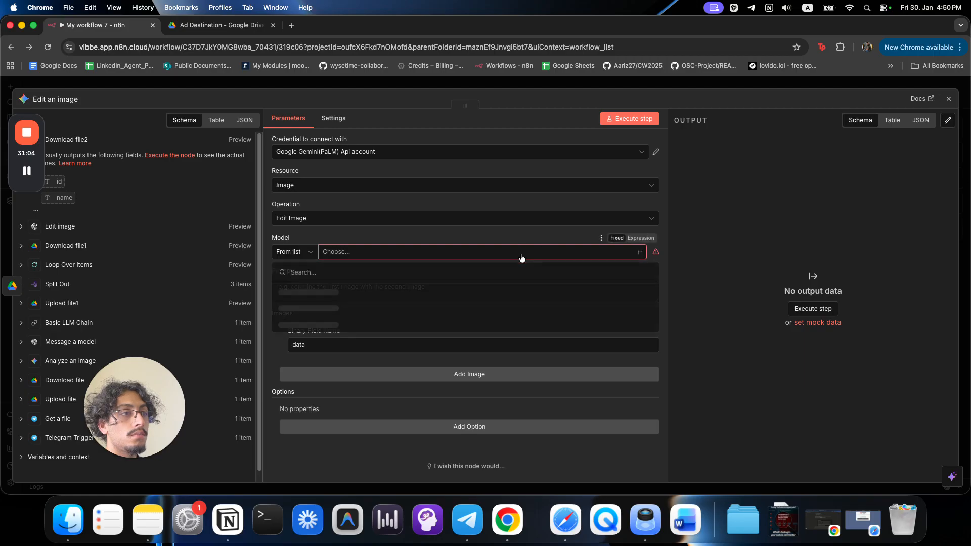
{"action": "left_click", "coordinate": [511, 291]}
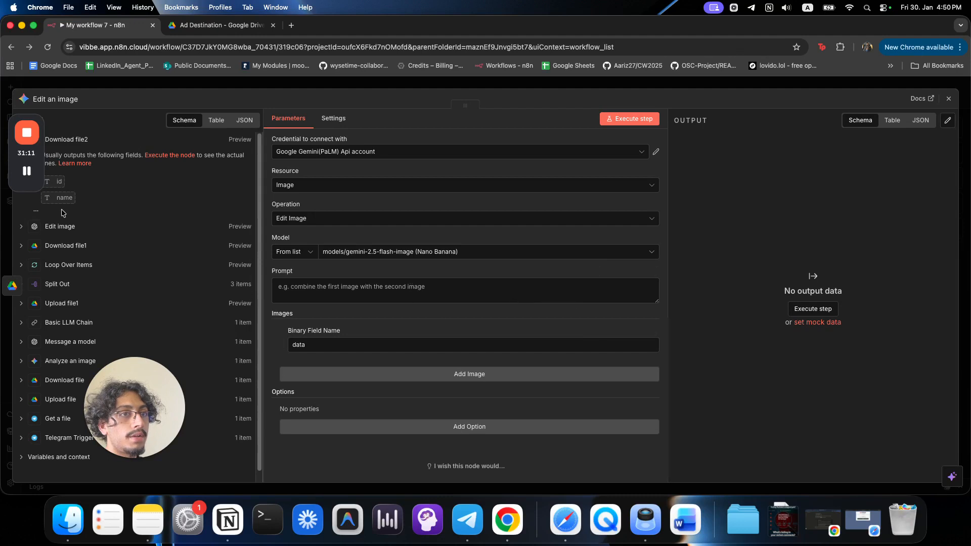
Copy the full ad prompt text from the Edit image node.
{"action": "left_click", "coordinate": [61, 264]}
{"action": "left_click_drag", "start_coordinate": [71, 286], "coordinate": [223, 283]}
{"action": "key", "text": "Escape"}
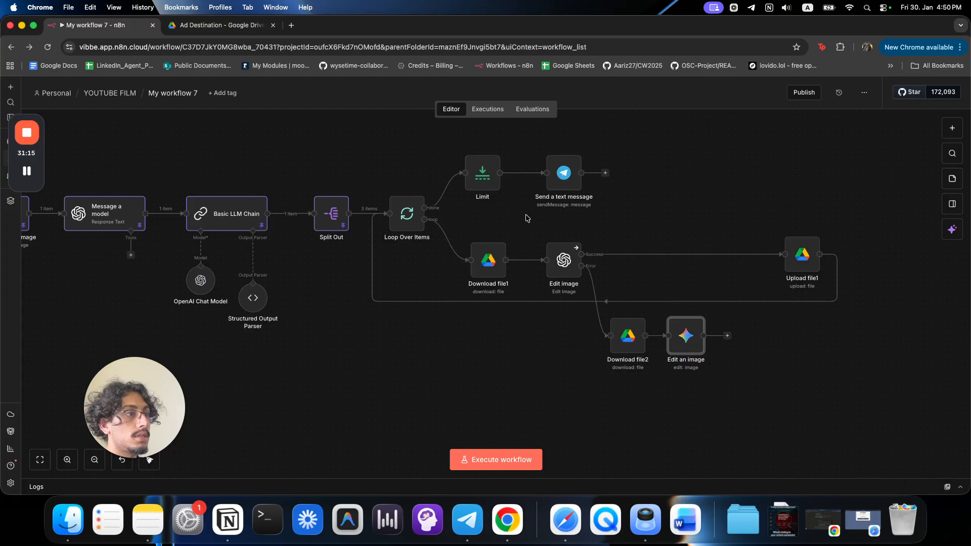
{"action": "double_click", "coordinate": [531, 277]}
{"action": "left_click", "coordinate": [428, 313]}
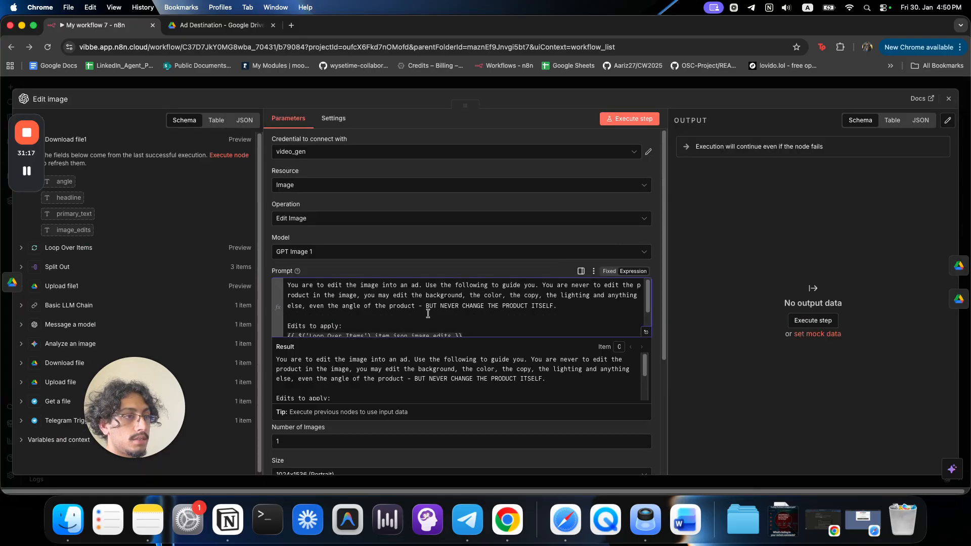
{"action": "key", "text": "super+a"}
{"action": "key", "text": "super+c"}
{"action": "left_click", "coordinate": [687, 85]}
Paste the ad prompt as an expression into Edit an image's prompt field.
{"action": "double_click", "coordinate": [676, 343]}
{"action": "left_click", "coordinate": [640, 271]}
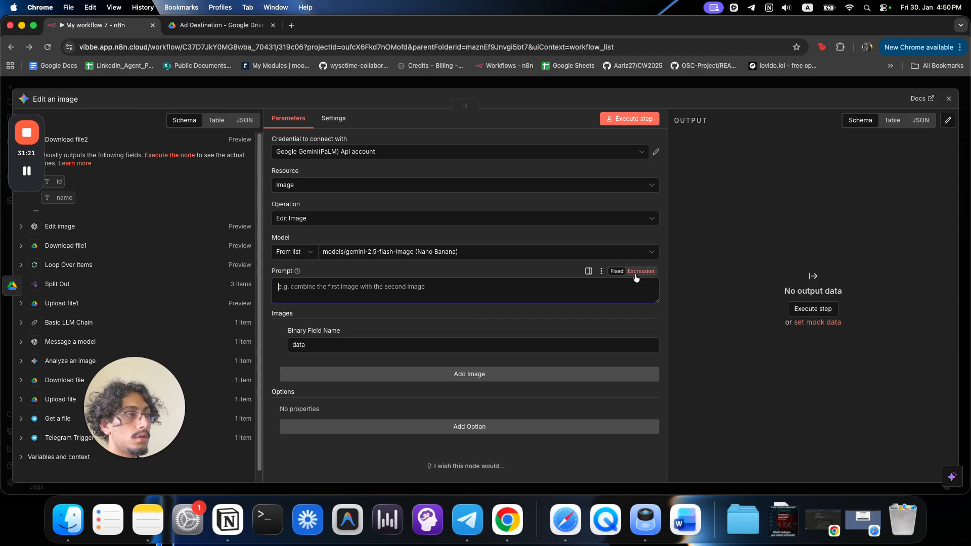
{"action": "left_click", "coordinate": [645, 289]}
{"action": "key", "text": "super+v"}
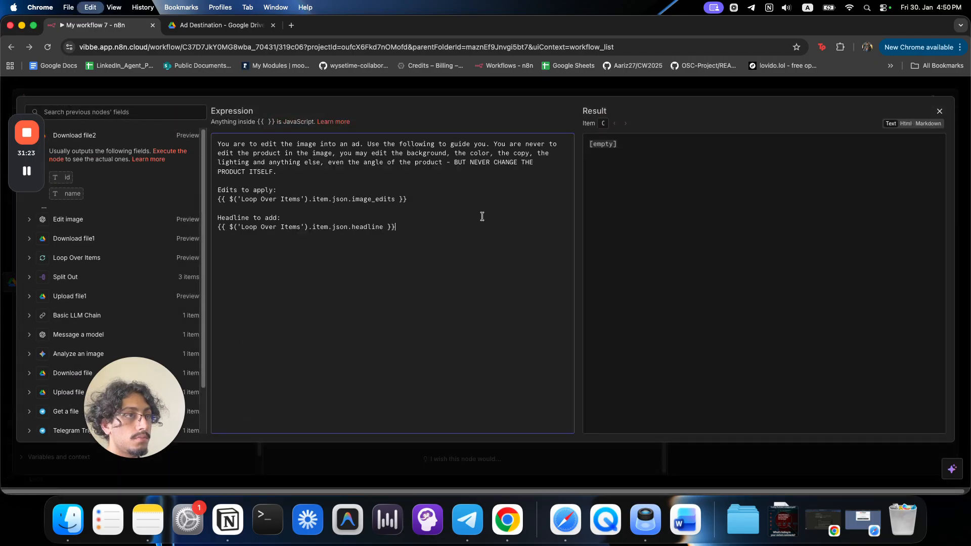
{"action": "left_click", "coordinate": [452, 86]}
{"action": "left_click", "coordinate": [452, 86]}
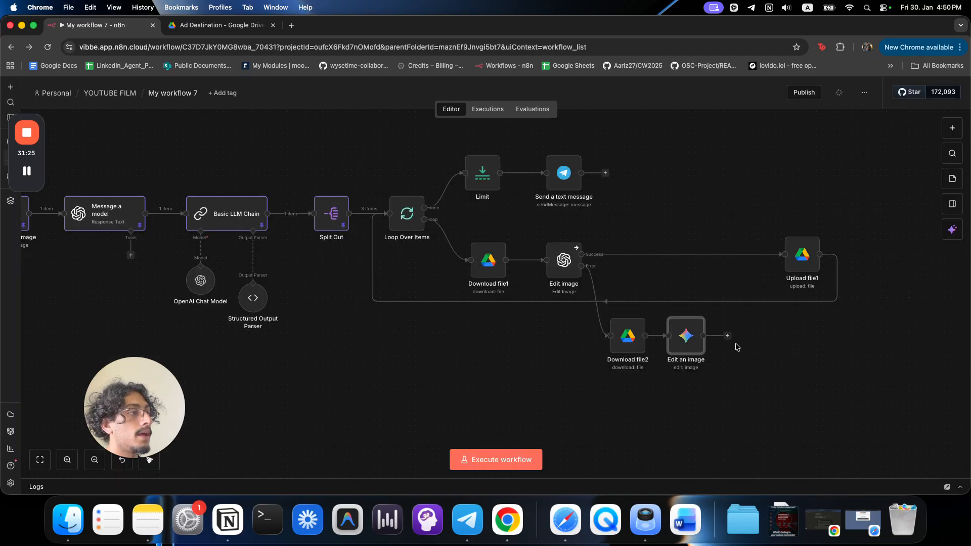
Connect Edit an image's output to Upload file1 and move Download file2 and Edit an image up beside Edit image.
{"action": "left_click_drag", "start_coordinate": [729, 340], "coordinate": [784, 258]}
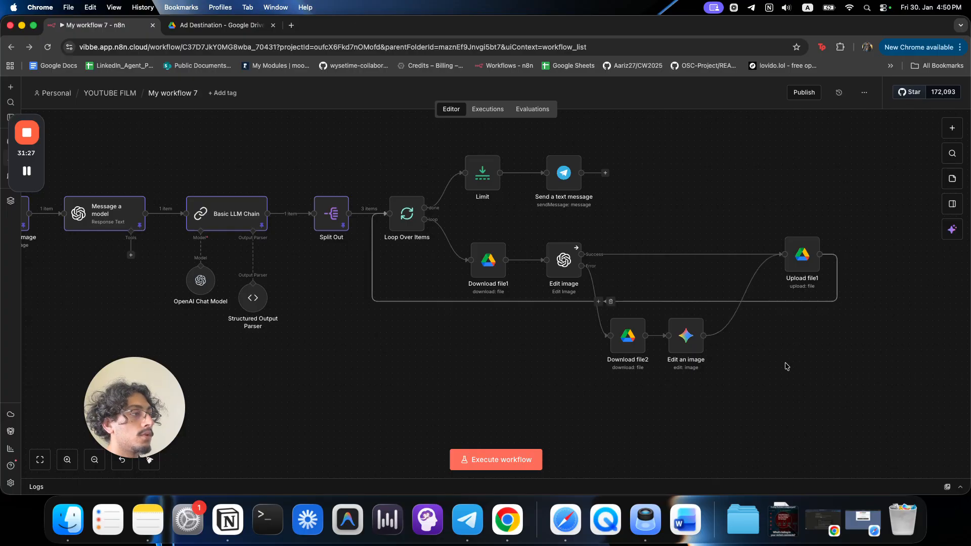
{"action": "left_click_drag", "start_coordinate": [724, 368], "coordinate": [597, 304]}
{"action": "left_click_drag", "start_coordinate": [675, 339], "coordinate": [707, 281]}
{"action": "left_click", "coordinate": [710, 373]}
{"action": "scroll", "coordinate": [472, 309], "scroll_direction": "left", "scroll_amount": 5}
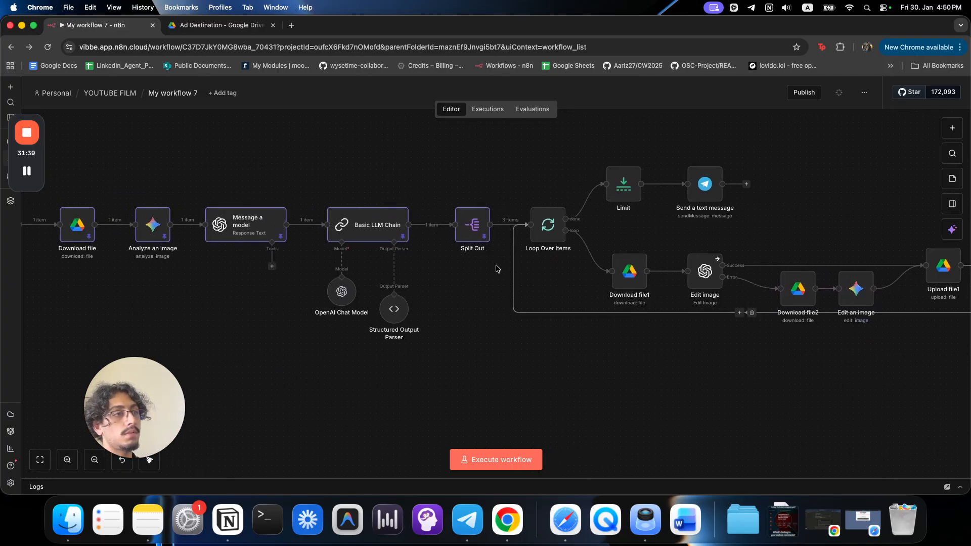
Turn on Enable Fallback Model in the Basic LLM Chain.
{"action": "double_click", "coordinate": [380, 226]}
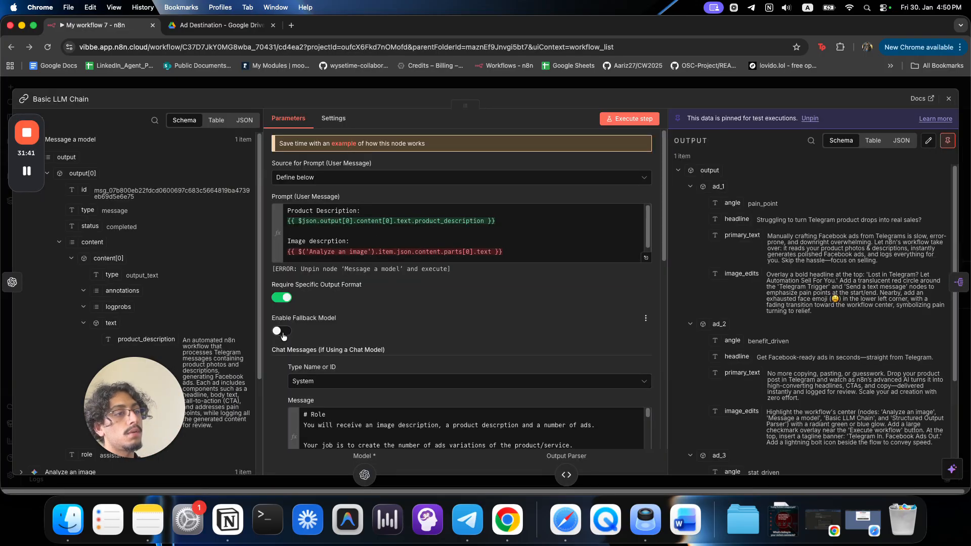
{"action": "left_click", "coordinate": [281, 331]}
{"action": "left_click", "coordinate": [413, 86]}
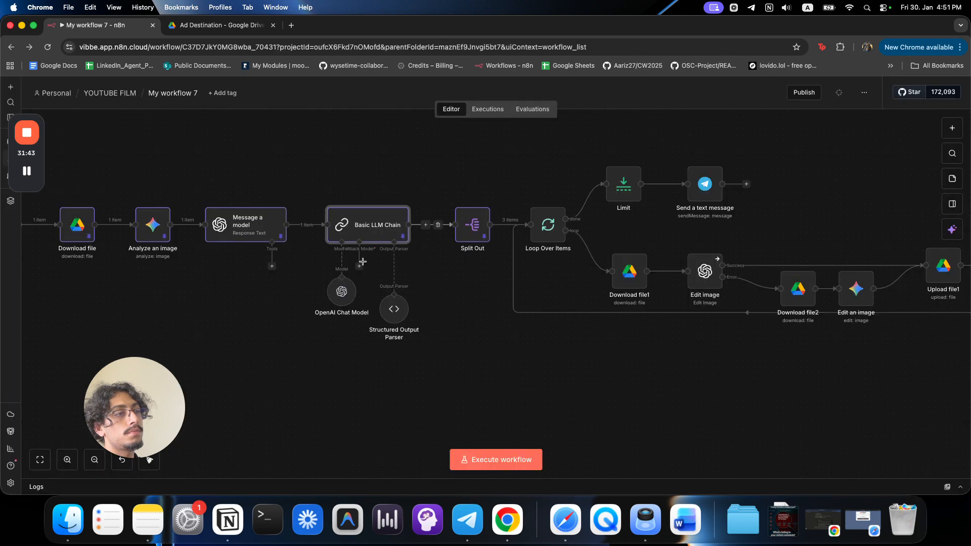
Attach an OpenAI Chat Model to the chain's Fallback Model slot.
{"action": "left_click_drag", "start_coordinate": [359, 266], "coordinate": [362, 380]}
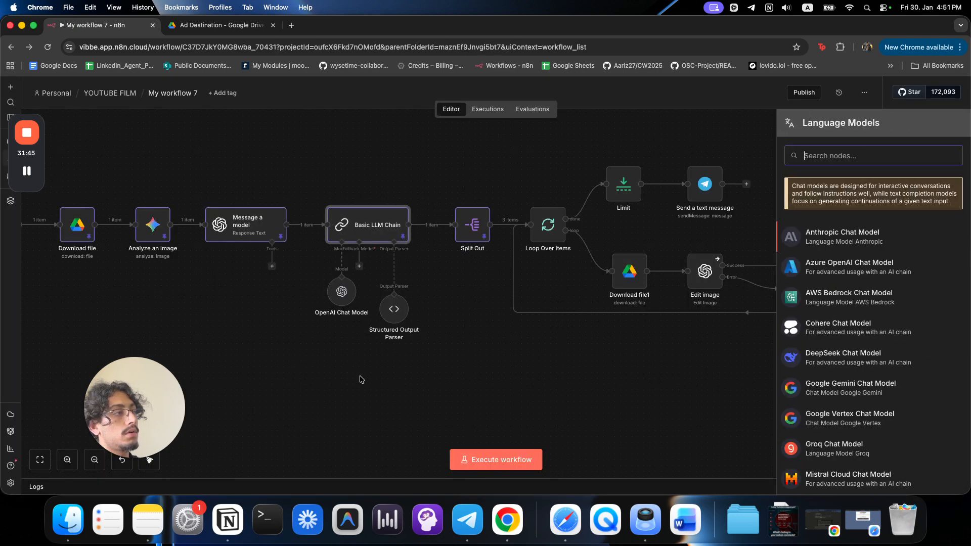
{"action": "type", "text": "gemi"}
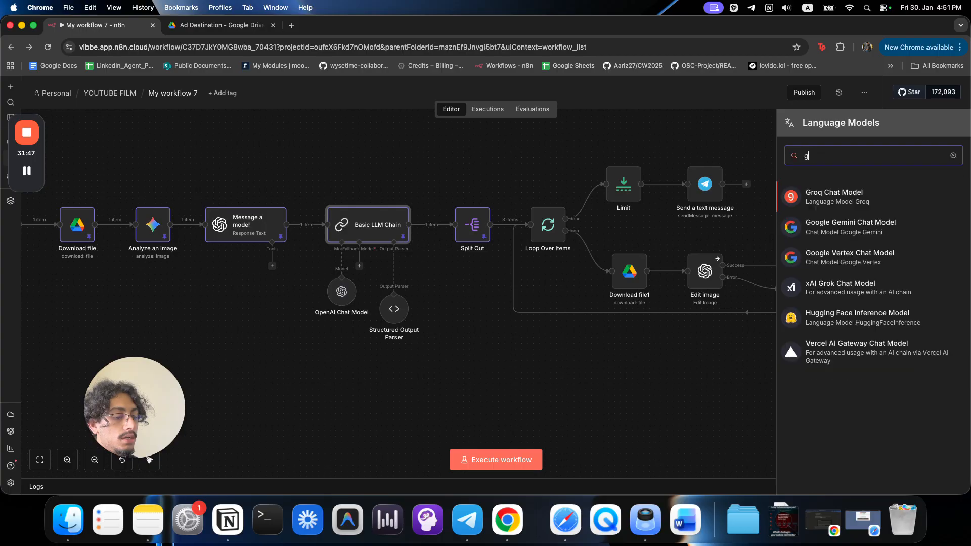
{"action": "key", "text": "BackSpace"}
{"action": "key", "text": "BackSpace"}
{"action": "key", "text": "BackSpace"}
{"action": "key", "text": "BackSpace"}
{"action": "type", "text": "open"}
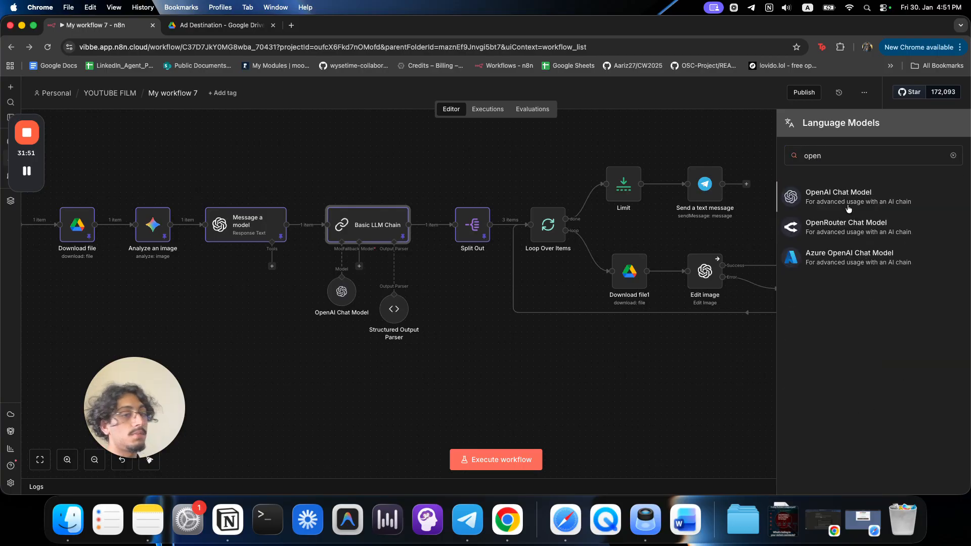
{"action": "left_click", "coordinate": [848, 205]}
Set OpenAI Chat Model1 to gpt-4.1-mini and position it under the chain.
{"action": "left_click", "coordinate": [427, 188]}
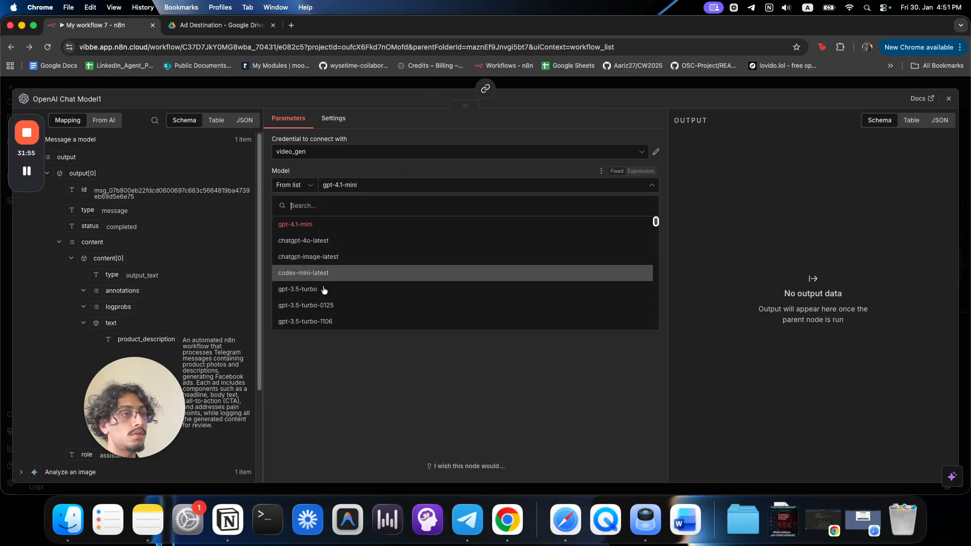
{"action": "scroll", "coordinate": [464, 302], "scroll_direction": "down", "scroll_amount": 5}
{"action": "scroll", "coordinate": [466, 302], "scroll_direction": "down", "scroll_amount": 2}
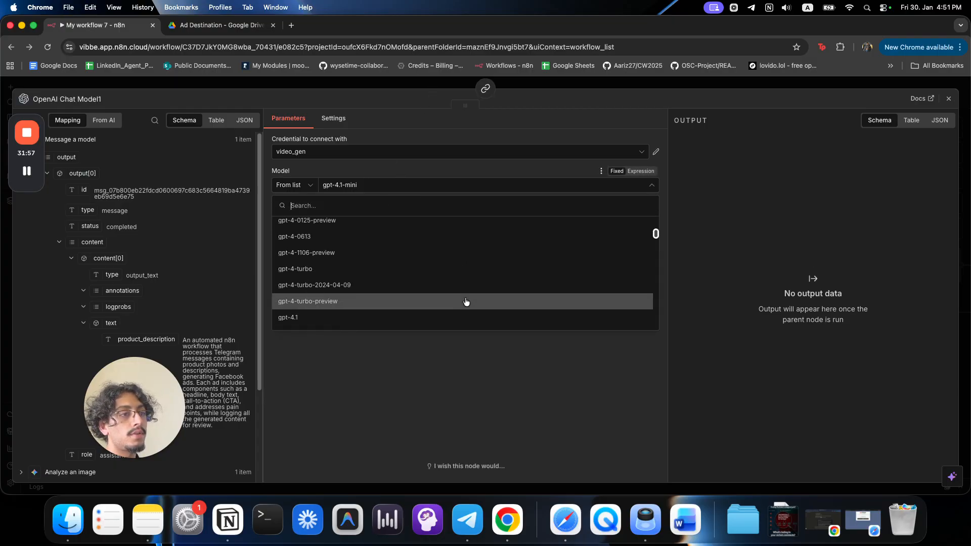
{"action": "left_click", "coordinate": [462, 317]}
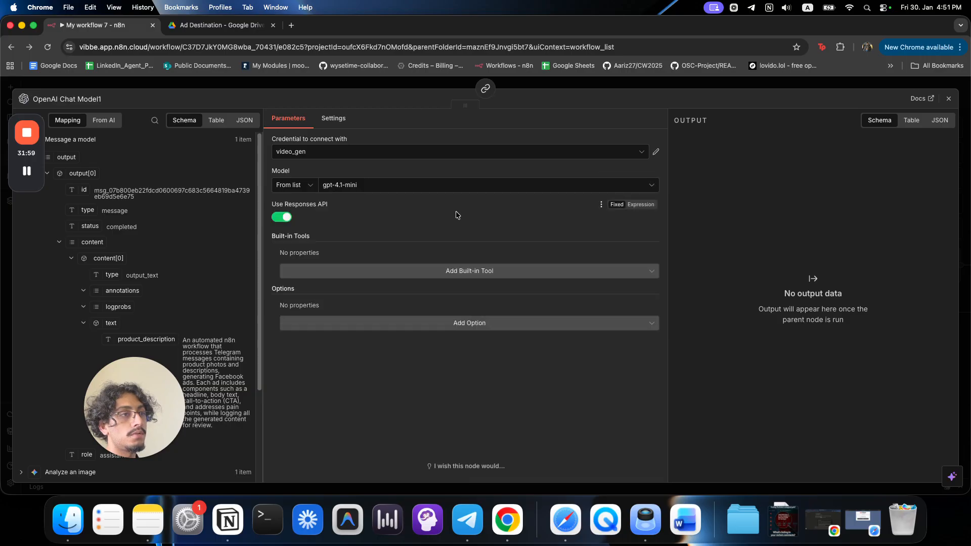
{"action": "left_click", "coordinate": [435, 85]}
{"action": "left_click_drag", "start_coordinate": [375, 404], "coordinate": [370, 359]}
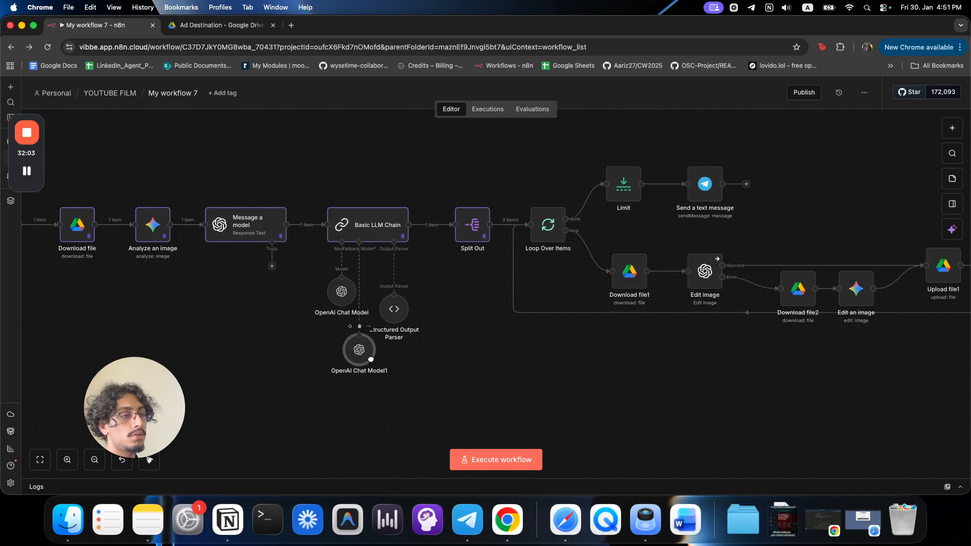
{"action": "scroll", "coordinate": [436, 378], "scroll_direction": "down", "scroll_amount": 9}
{"action": "left_click_drag", "start_coordinate": [393, 395], "coordinate": [396, 344]}
{"action": "scroll", "coordinate": [396, 343], "scroll_direction": "up", "scroll_amount": 2}
{"action": "scroll", "coordinate": [396, 343], "scroll_direction": "up", "scroll_amount": 3}
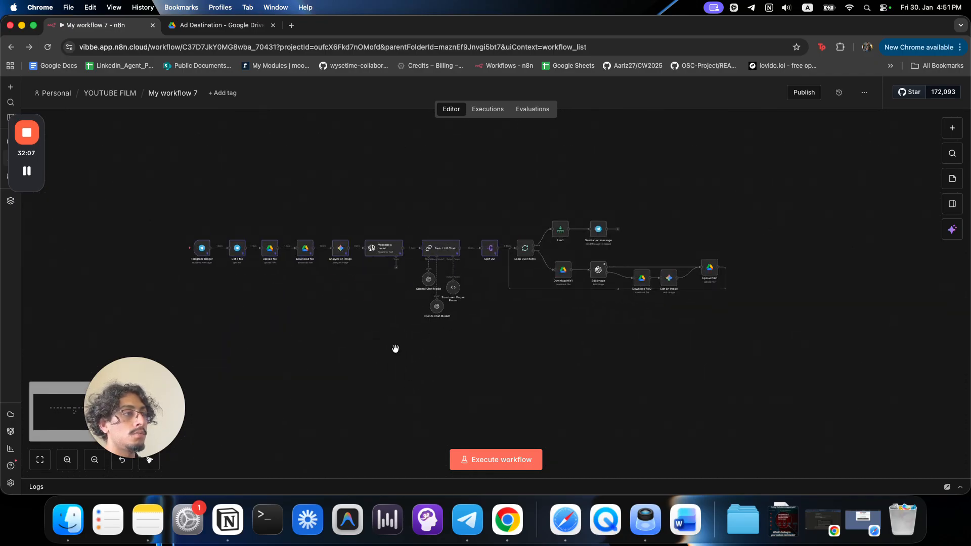